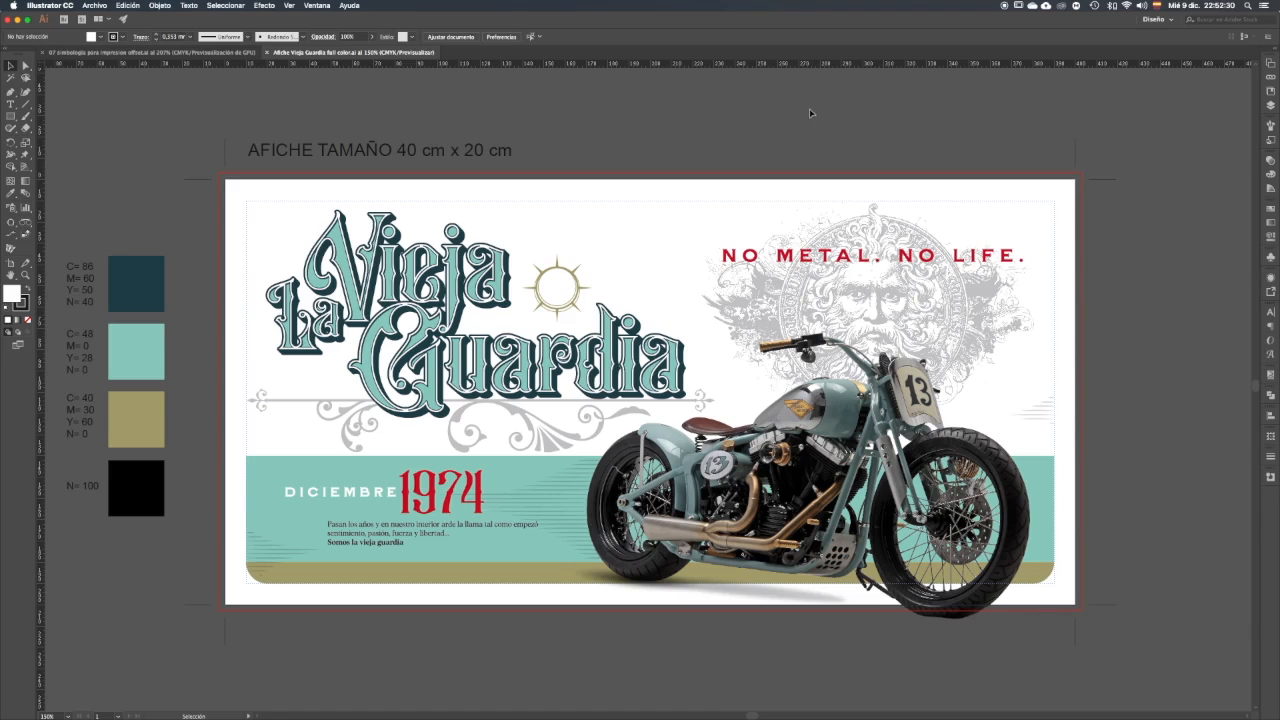
# Step: Create a new A4 landscape CMYK print document, 297 × 210 mm
pyautogui.click(93, 6)
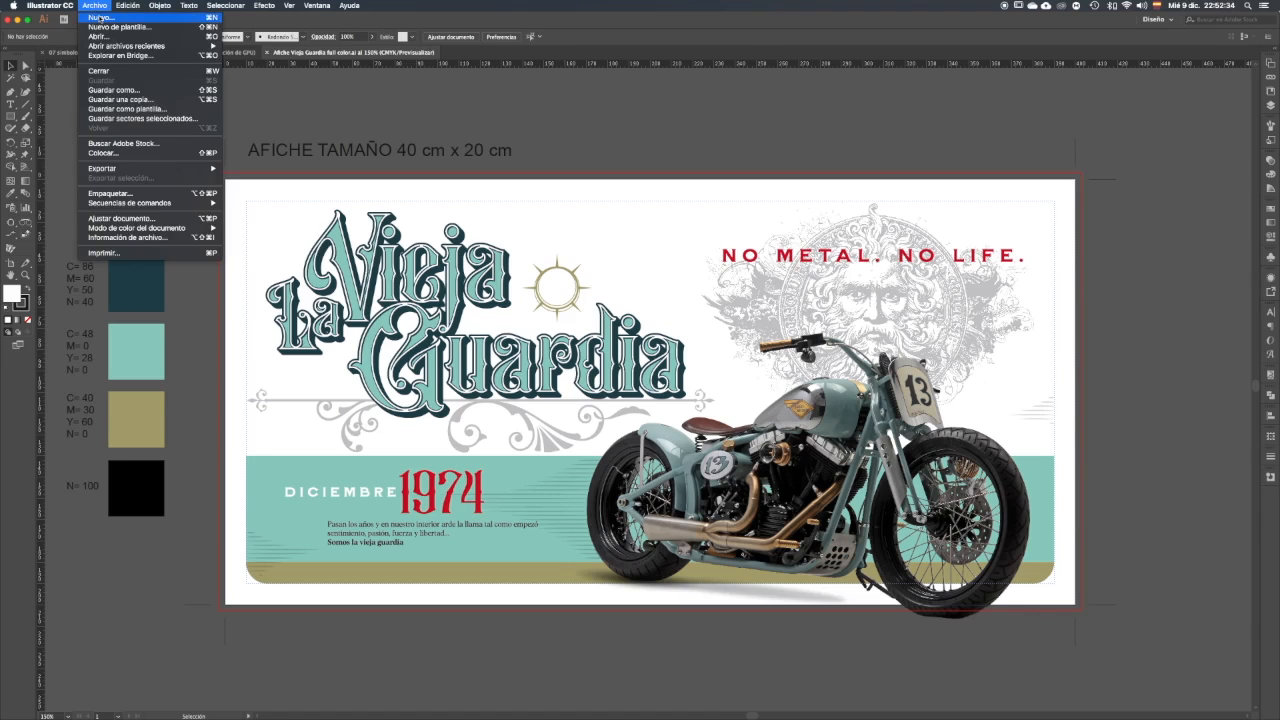
pyautogui.click(100, 17)
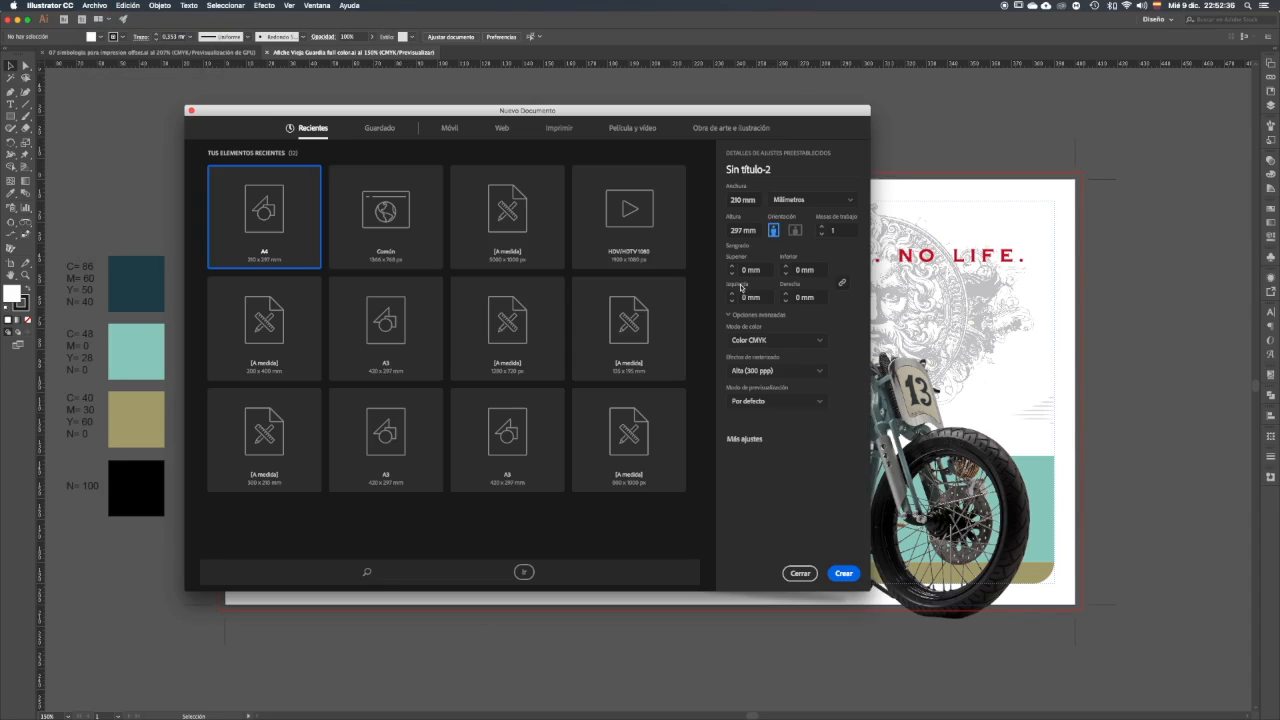
pyautogui.click(559, 128)
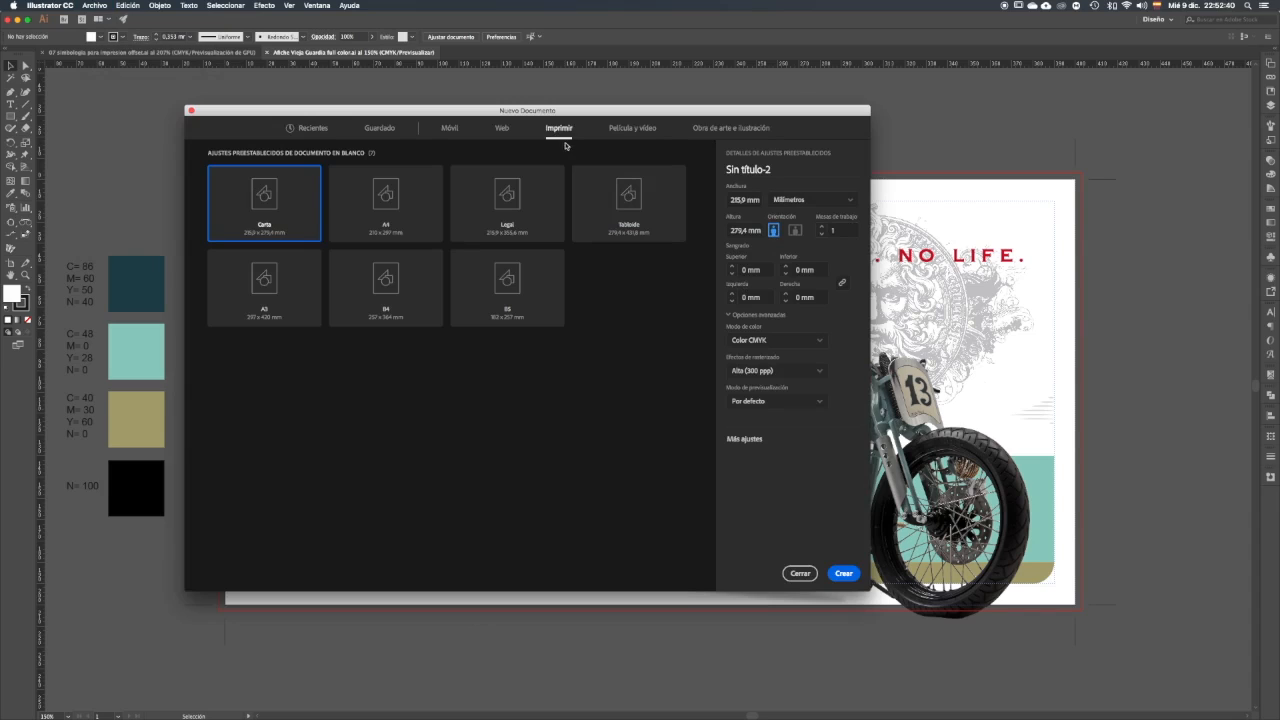
pyautogui.click(384, 200)
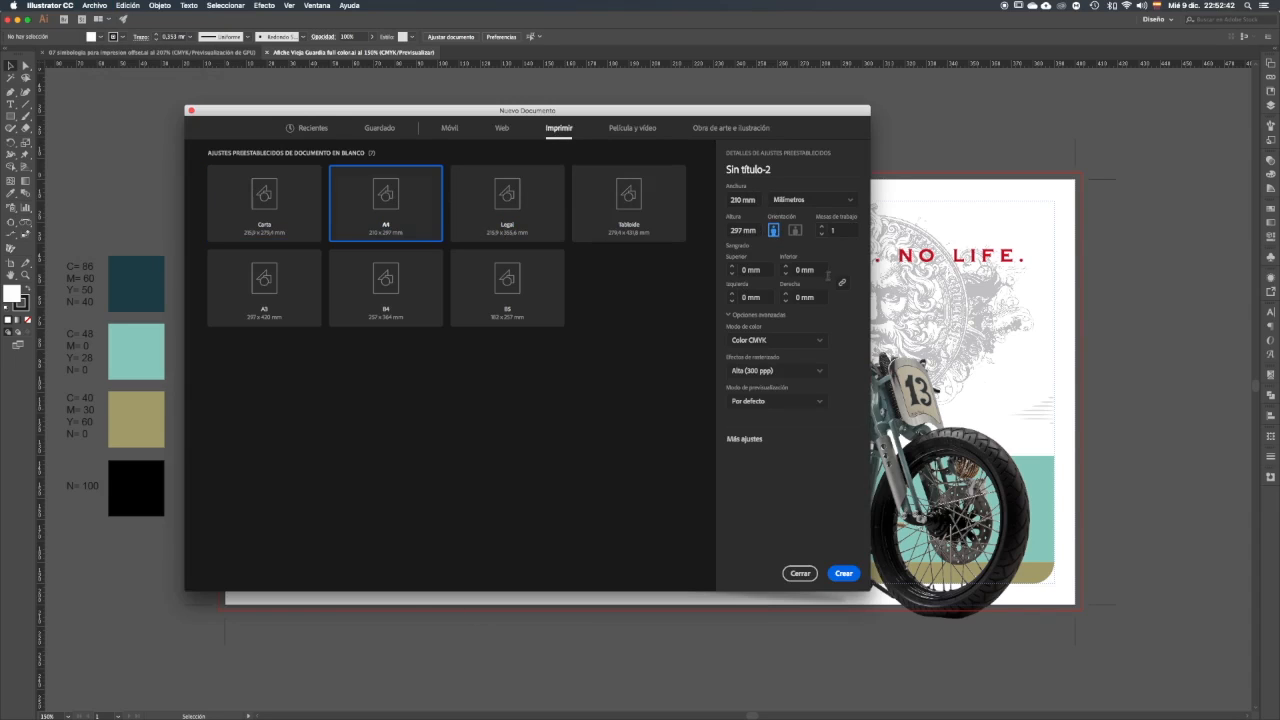
pyautogui.click(796, 231)
pyautogui.moveTo(747, 114); pyautogui.dragTo(894, 156)
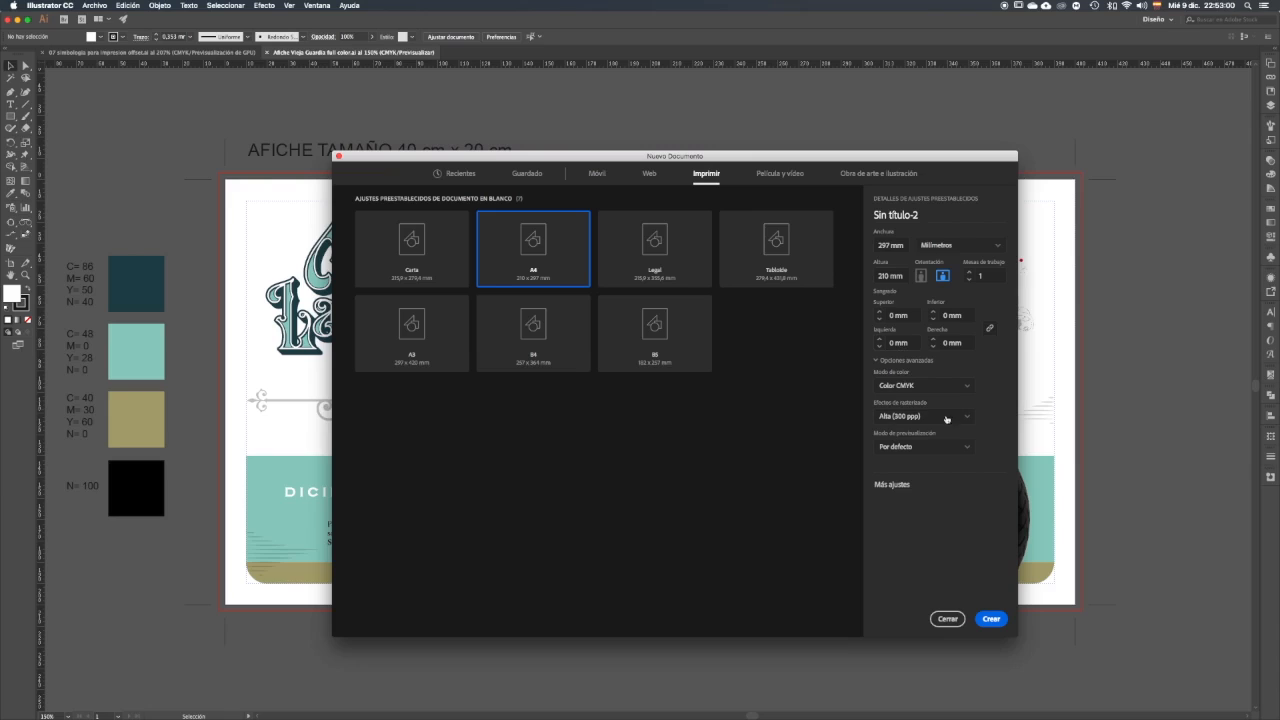
pyautogui.click(991, 619)
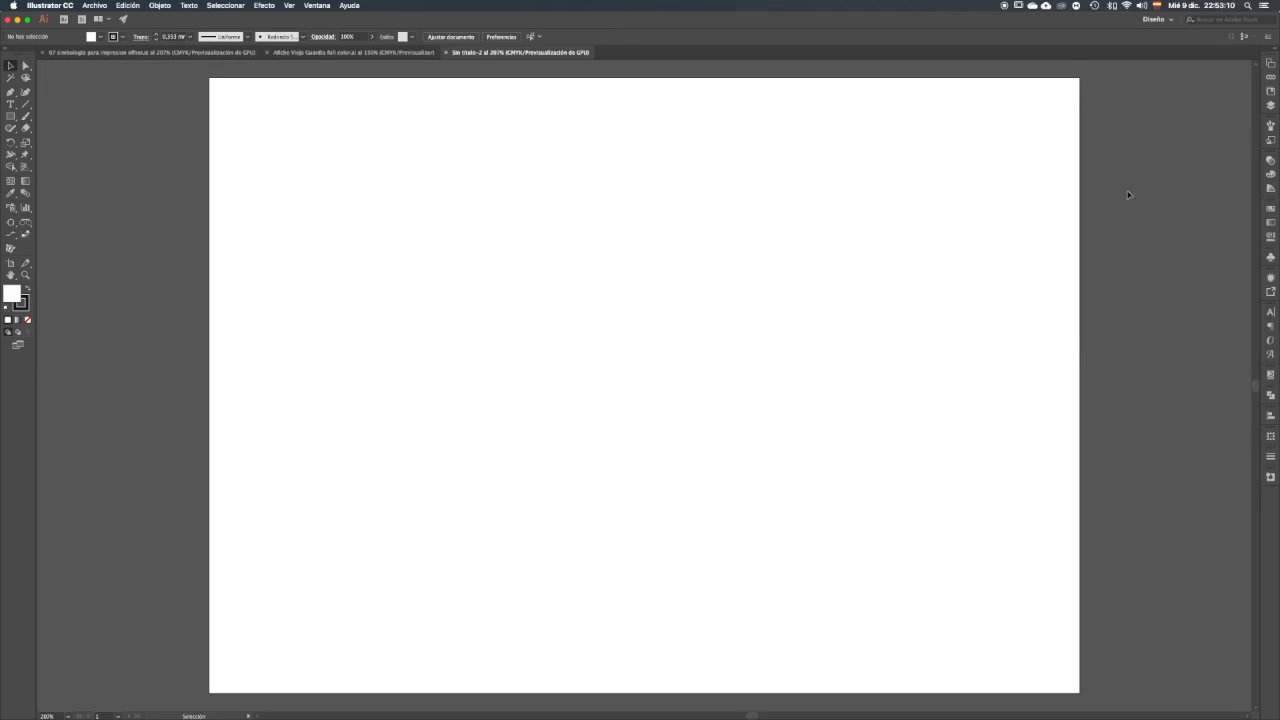
# Step: Rename the Capa 1 layer to 'simbologia' in the Layers panel
pyautogui.click(1271, 106)
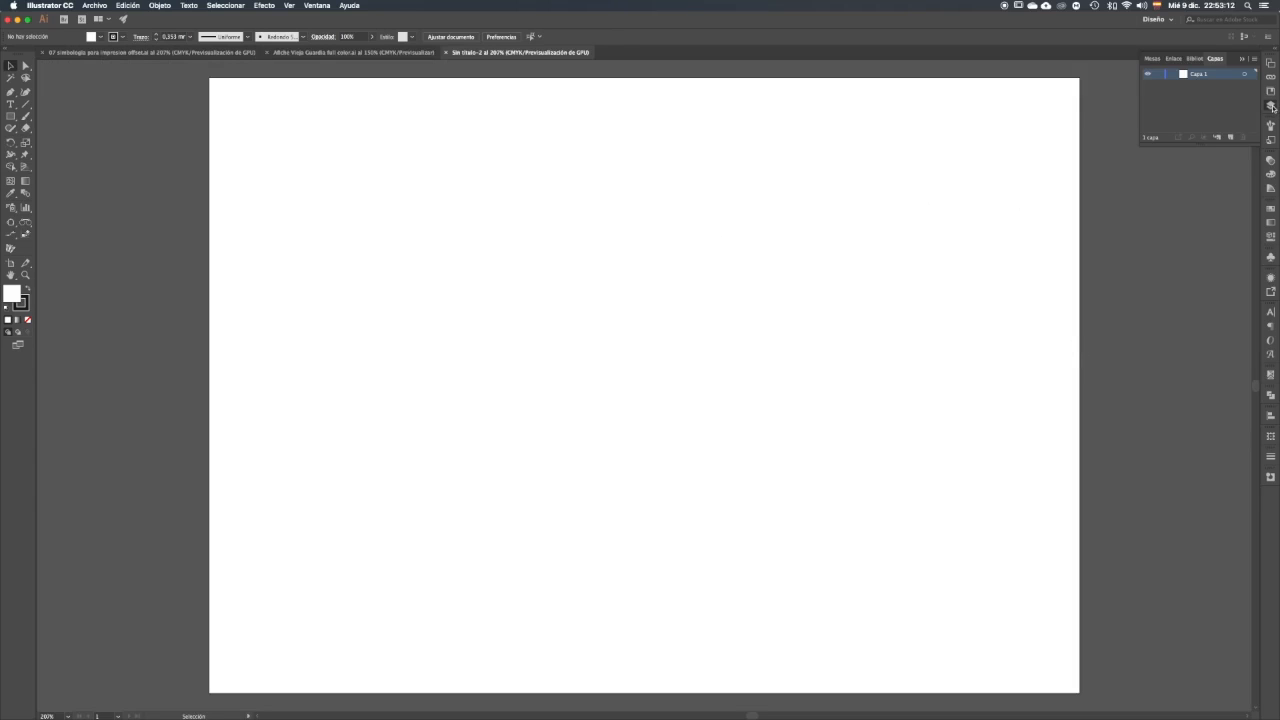
pyautogui.doubleClick(1199, 75)
pyautogui.write('simbologia')
pyautogui.press('Return')
pyautogui.click(11, 116)
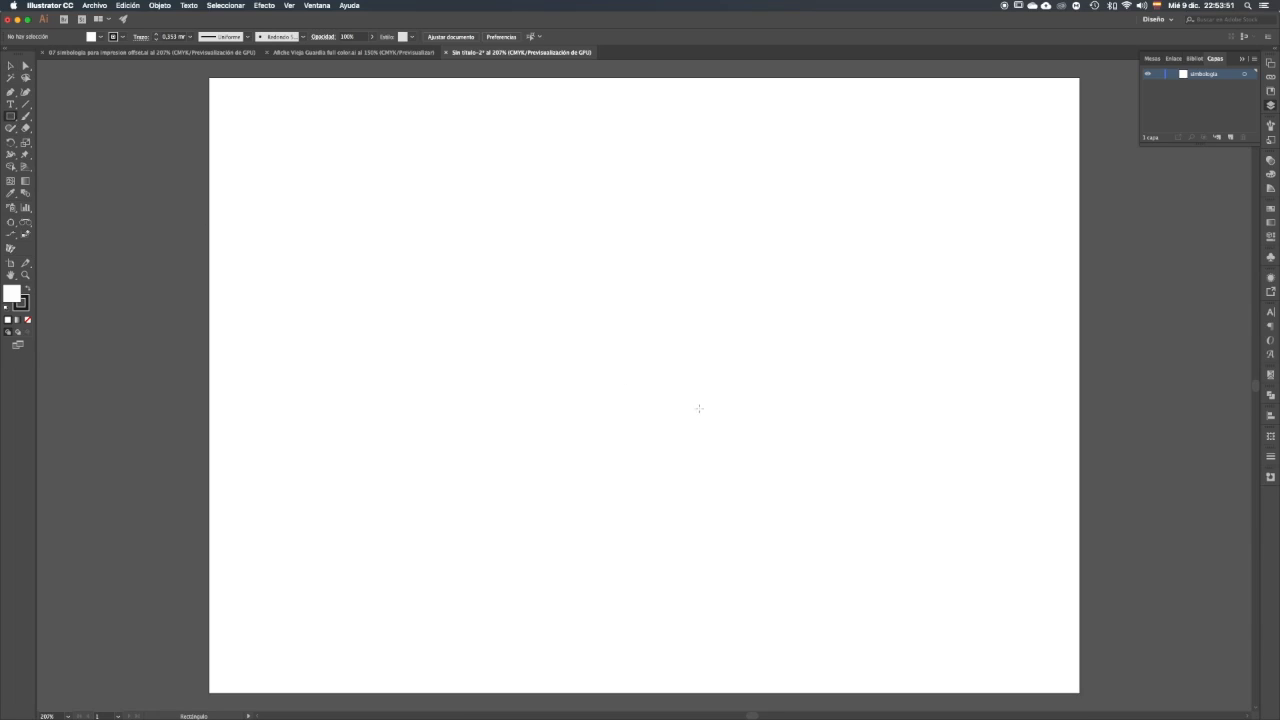
# Step: Create a rectangle 260 mm wide and 130 mm high on the artboard
pyautogui.click(637, 346)
pyautogui.write('2')
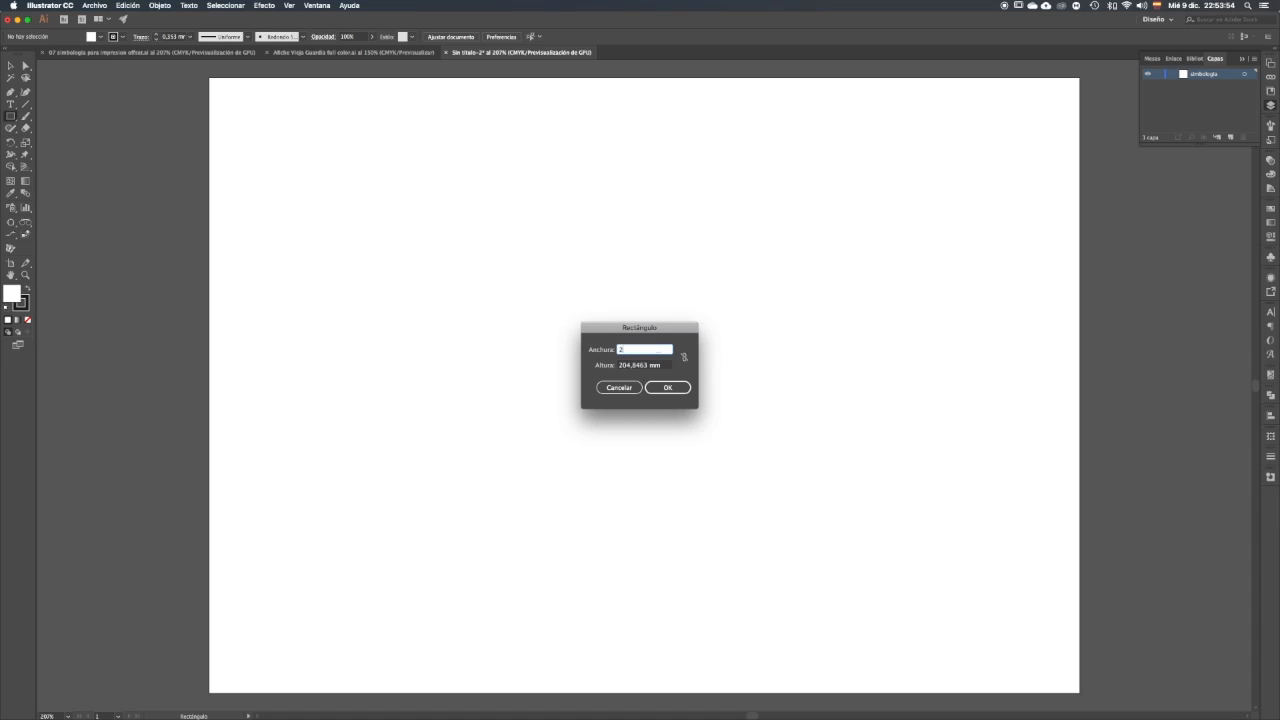
pyautogui.write('60')
pyautogui.press('Tab')
pyautogui.write('130')
pyautogui.press('Tab')
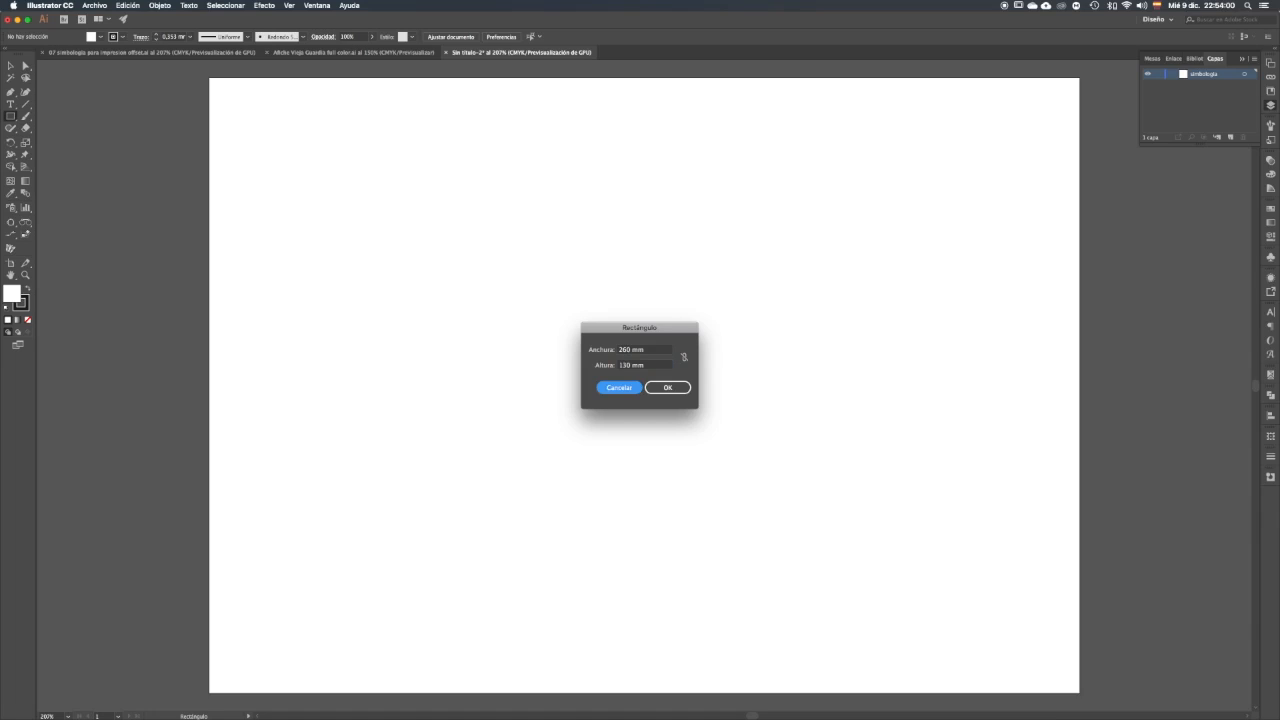
pyautogui.press('Return')
# Step: Set the rectangle's fill and stroke to None
pyautogui.press('v')
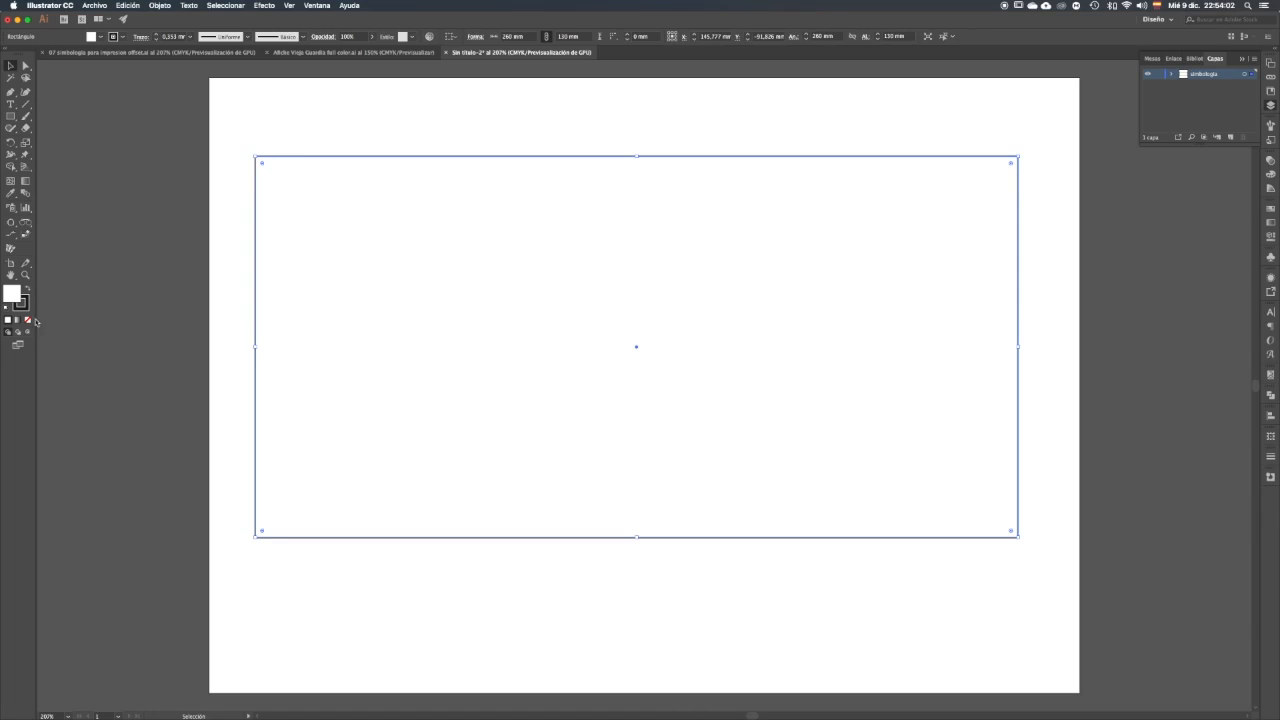
pyautogui.click(28, 320)
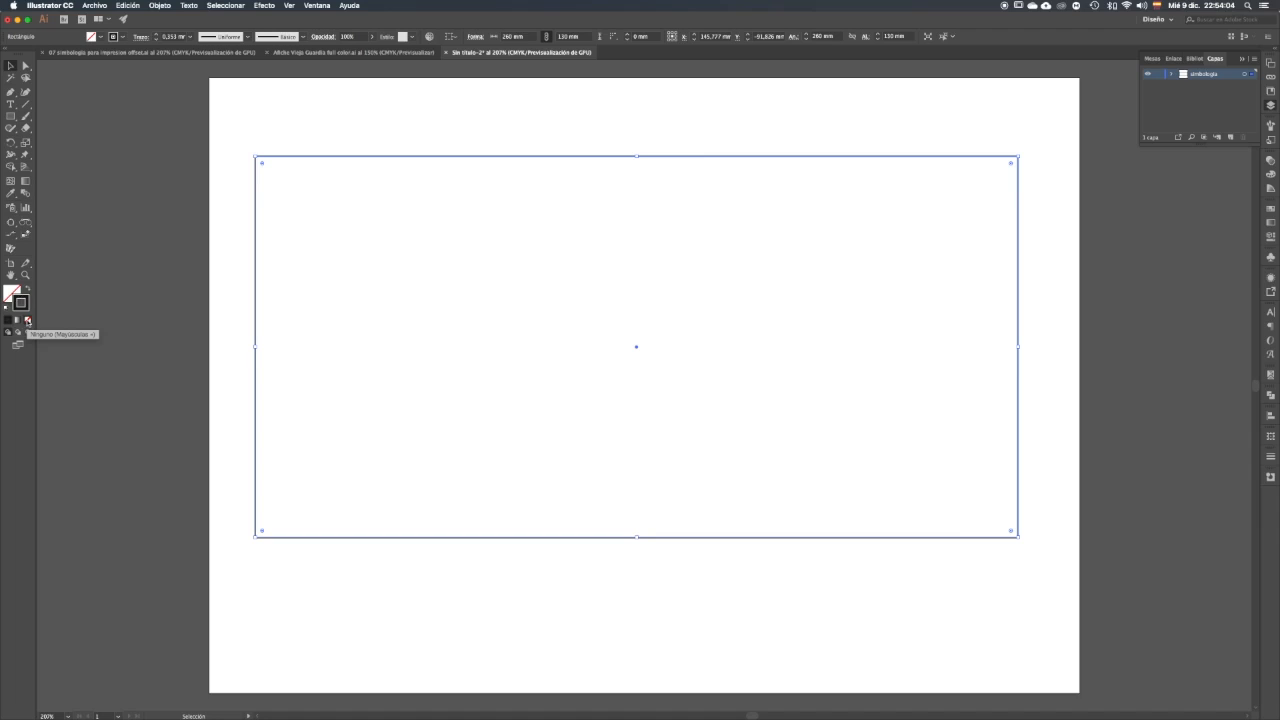
pyautogui.click(28, 320)
pyautogui.press('x')
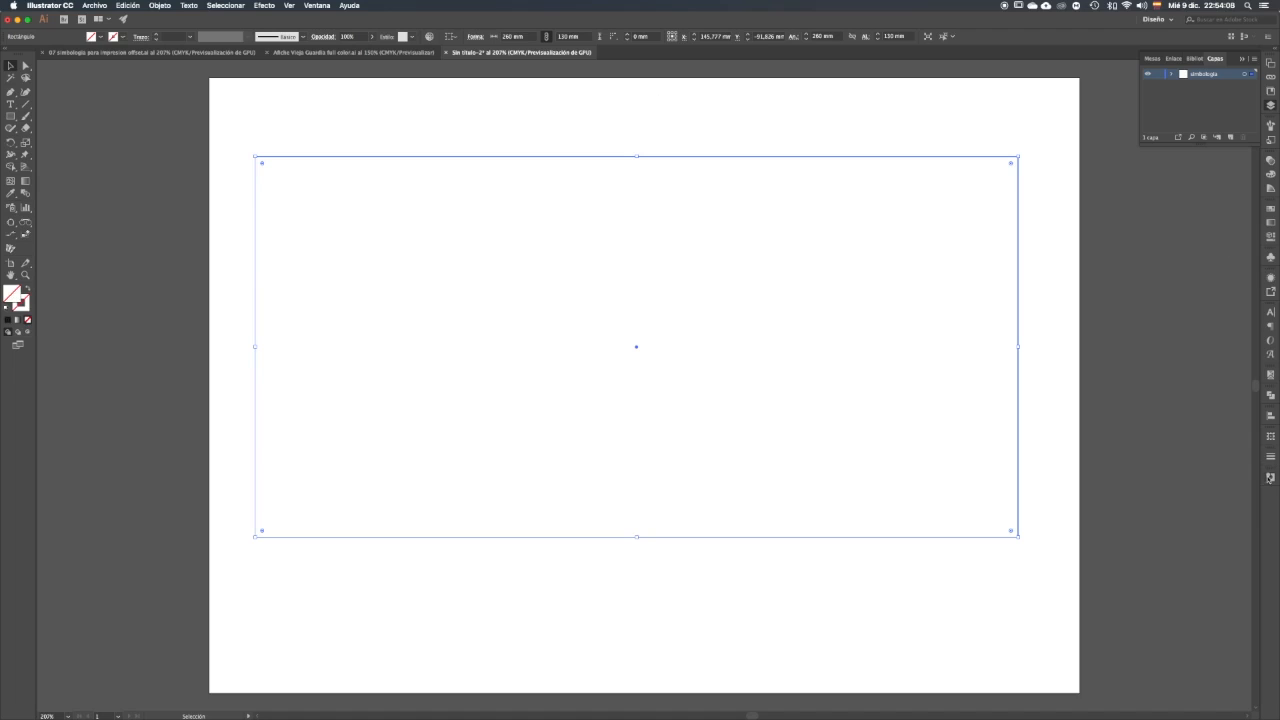
# Step: Centre the rectangle horizontally and vertically on the artboard
pyautogui.click(1270, 415)
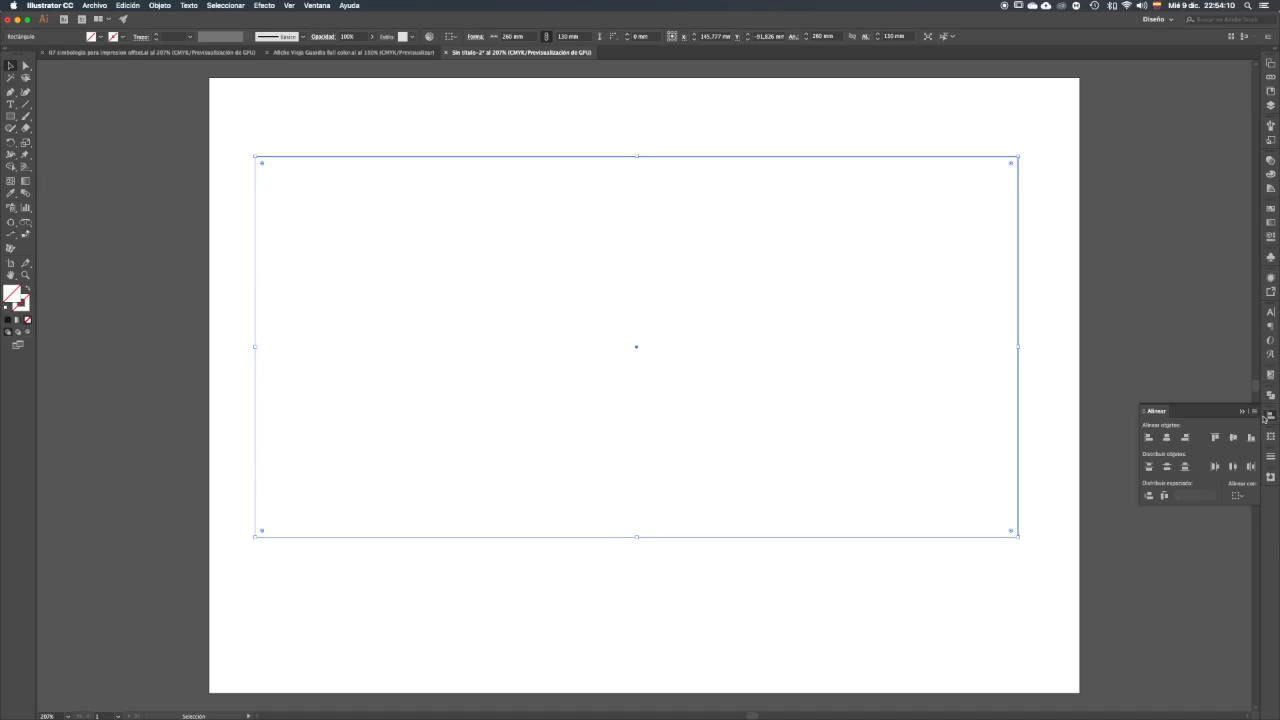
pyautogui.click(1238, 495)
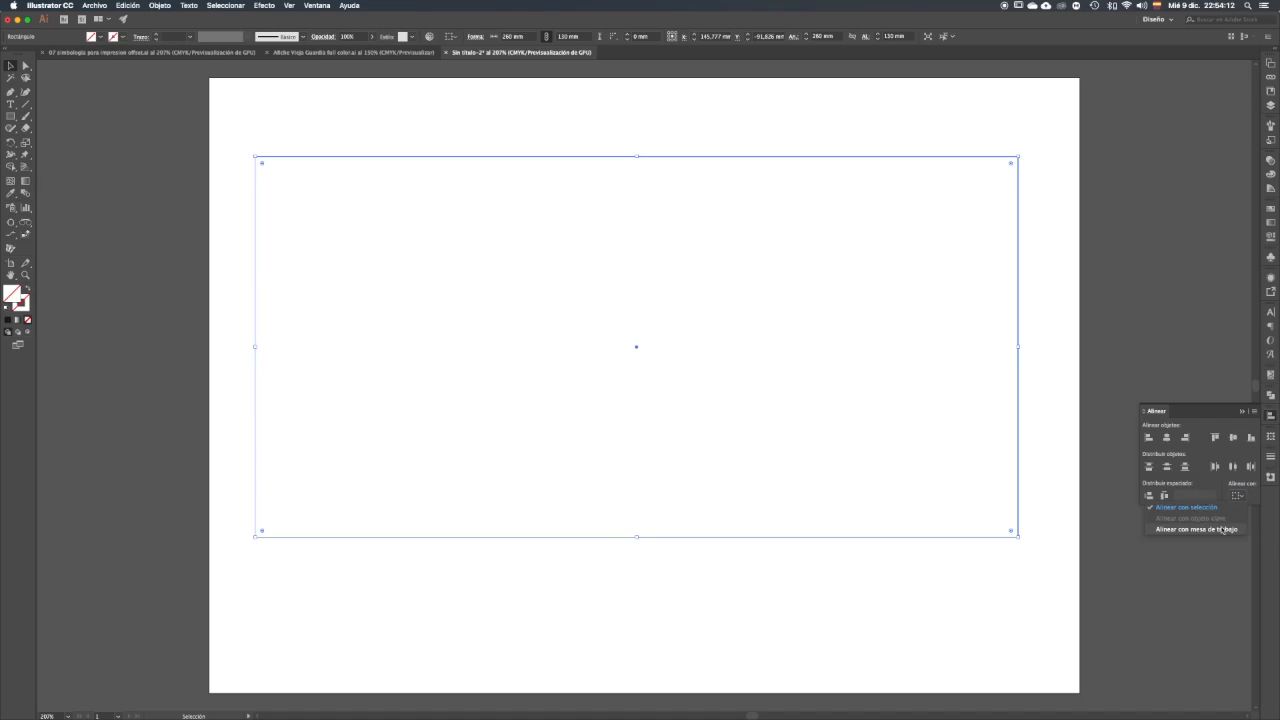
pyautogui.click(1219, 530)
pyautogui.click(1167, 438)
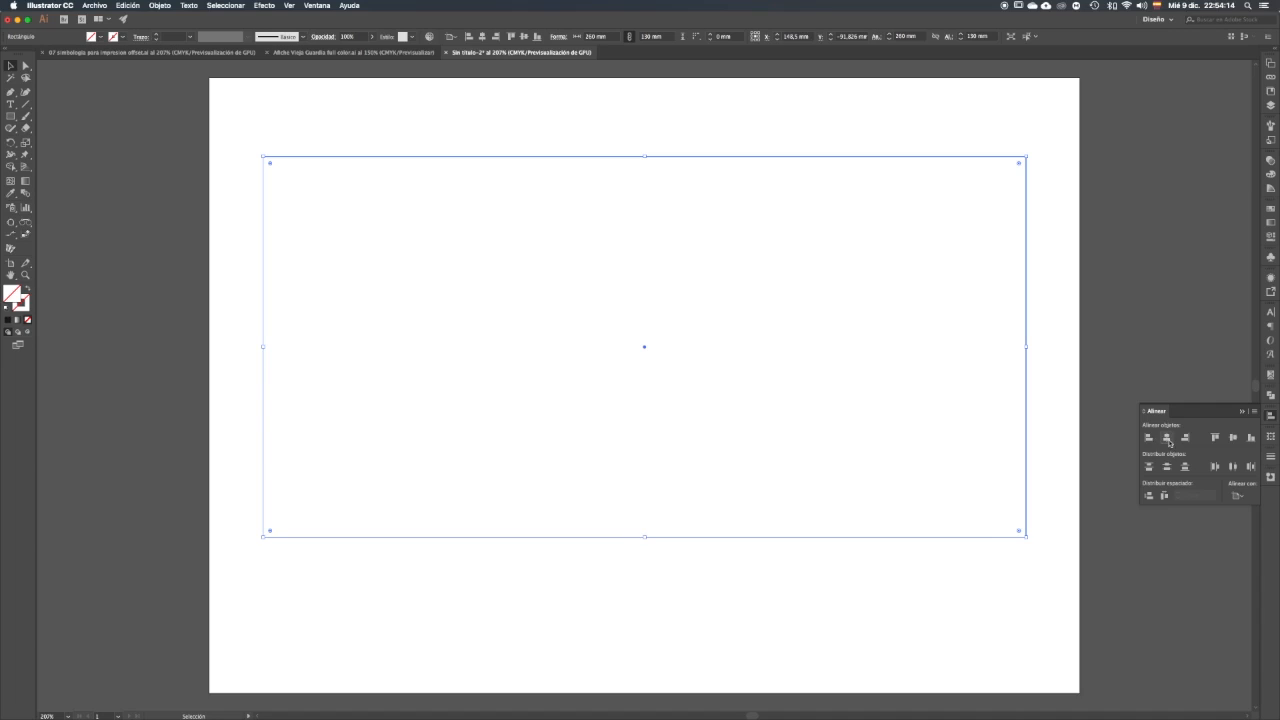
pyautogui.click(1232, 438)
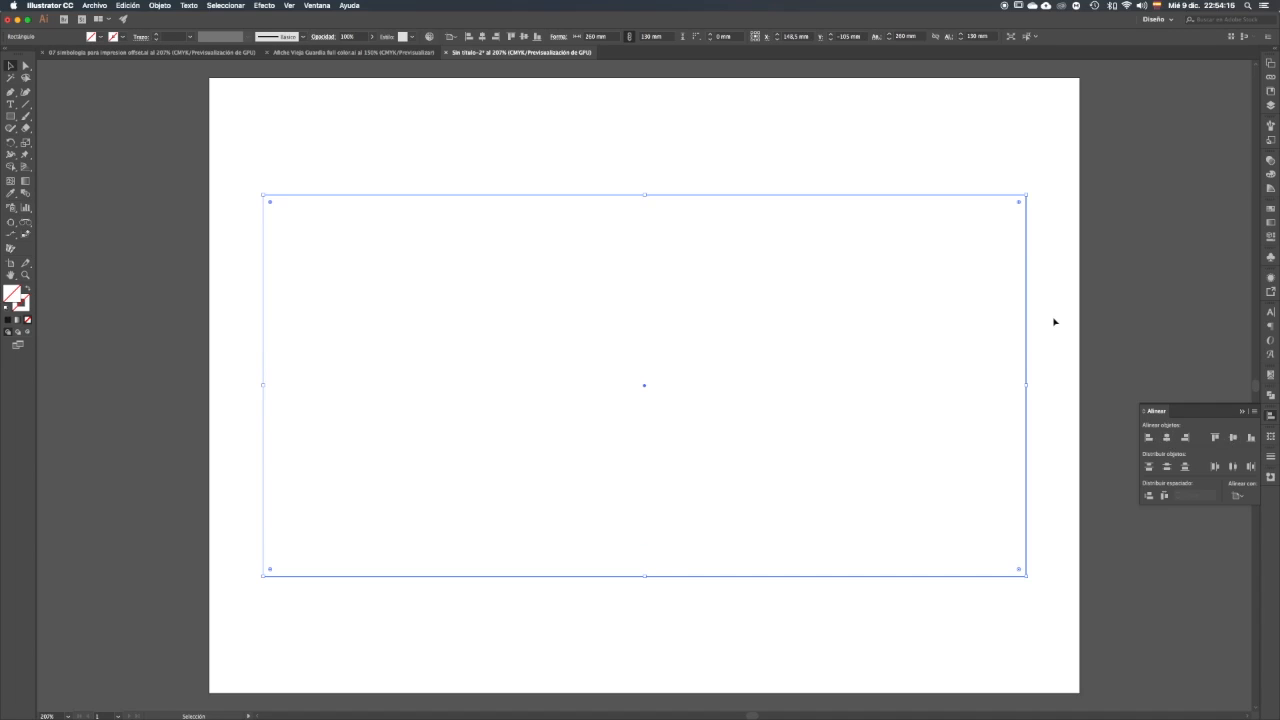
# Step: Copy the centred rectangle and apply the Crop Marks effect to it
pyautogui.moveTo(311, 159); pyautogui.dragTo(362, 262)
pyautogui.press('super+e')
pyautogui.click(160, 5)
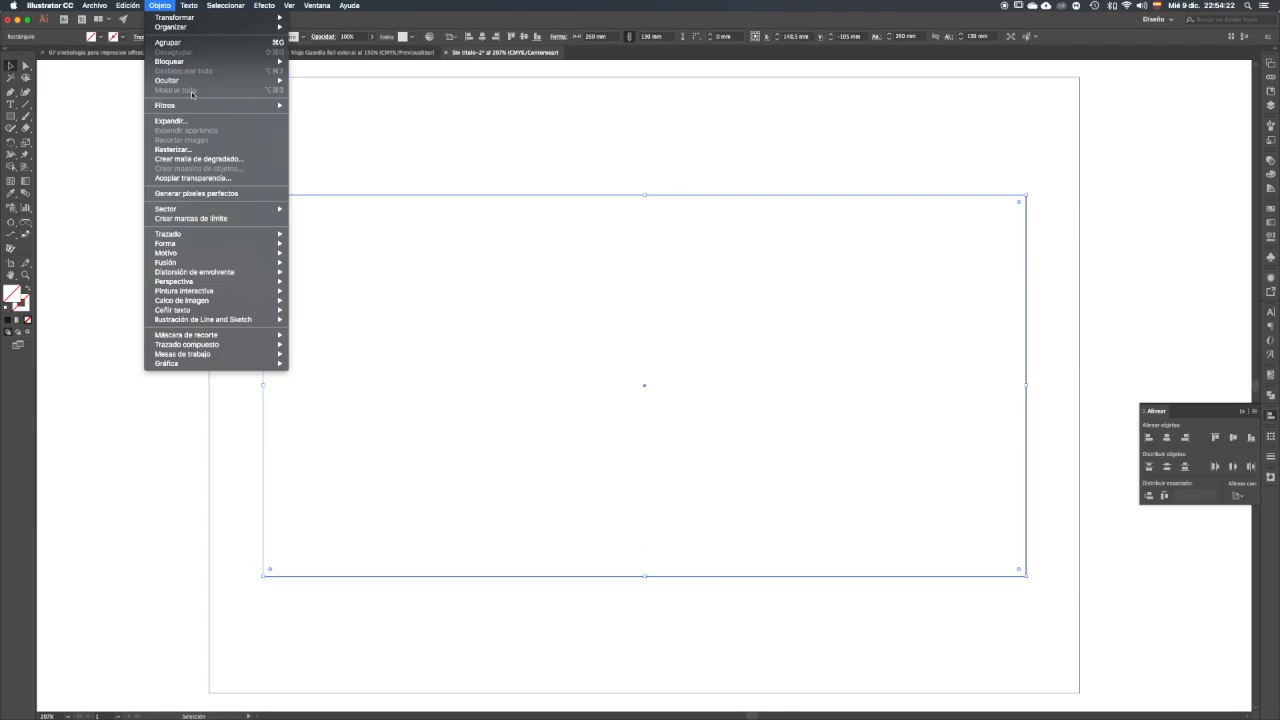
pyautogui.moveTo(127, 5)
pyautogui.click(142, 55)
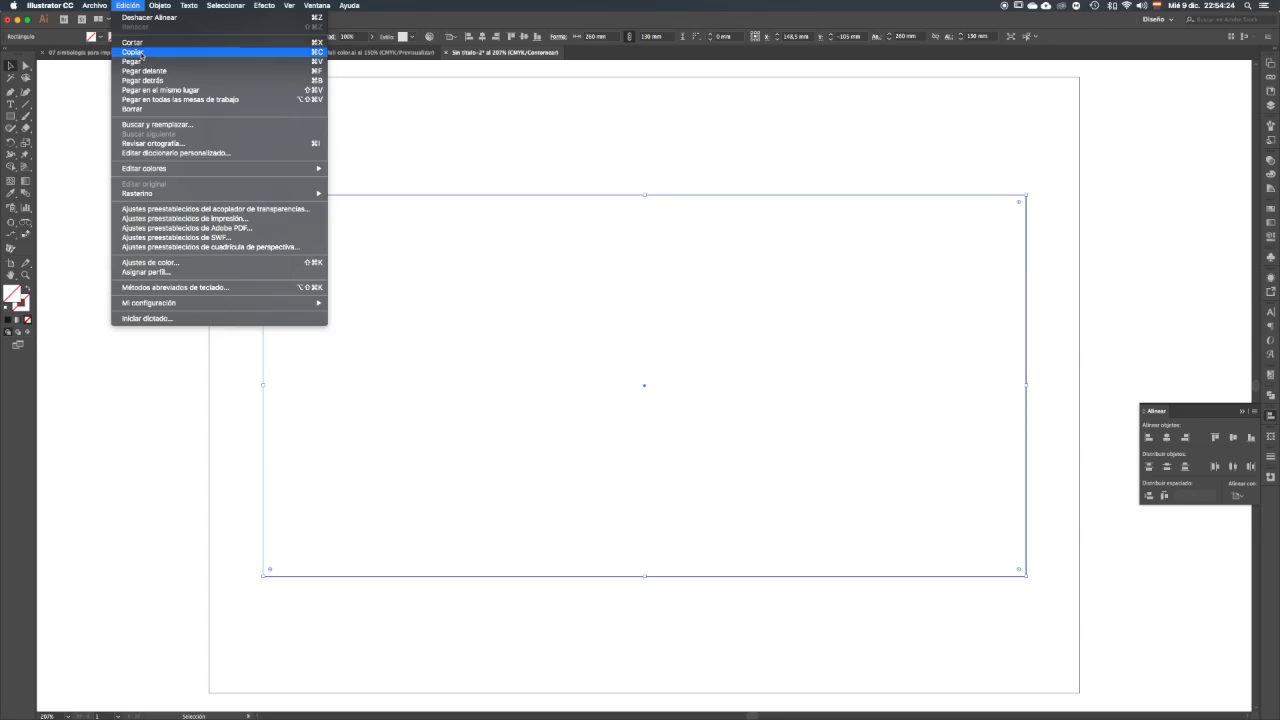
pyautogui.click(265, 6)
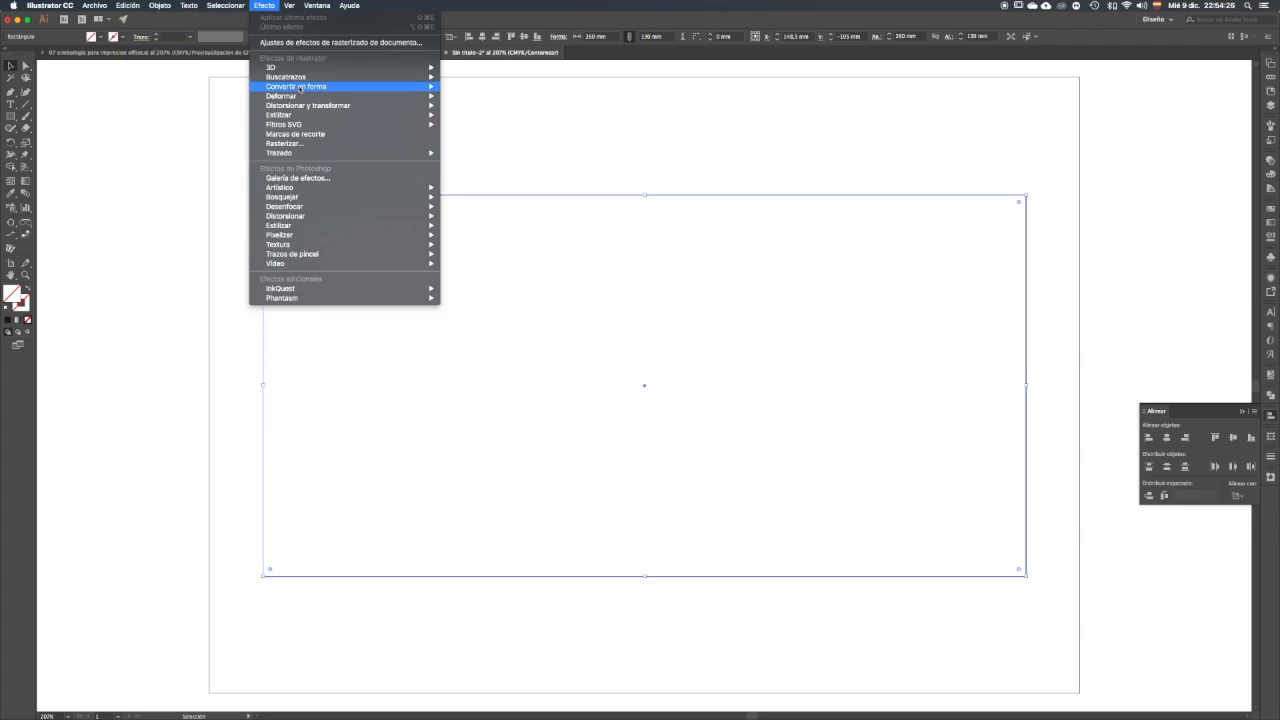
pyautogui.click(315, 134)
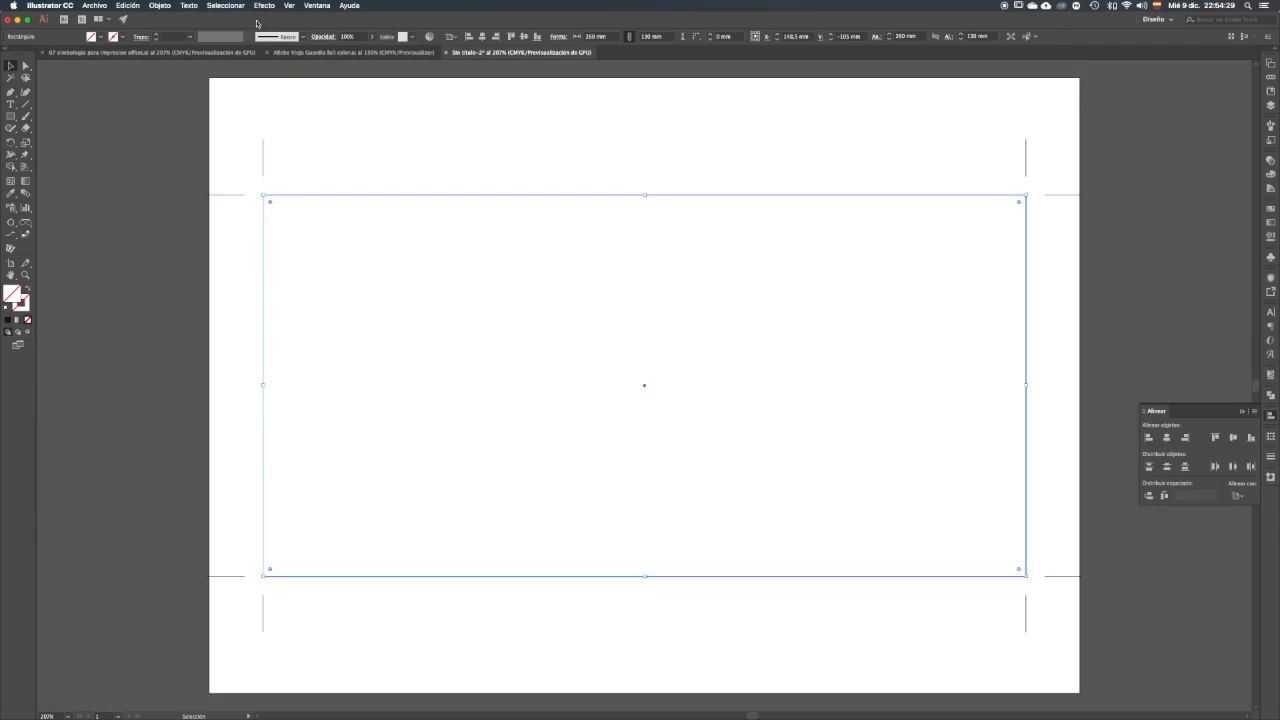
# Step: Expand the crop marks into real paths and deselect them
pyautogui.click(160, 5)
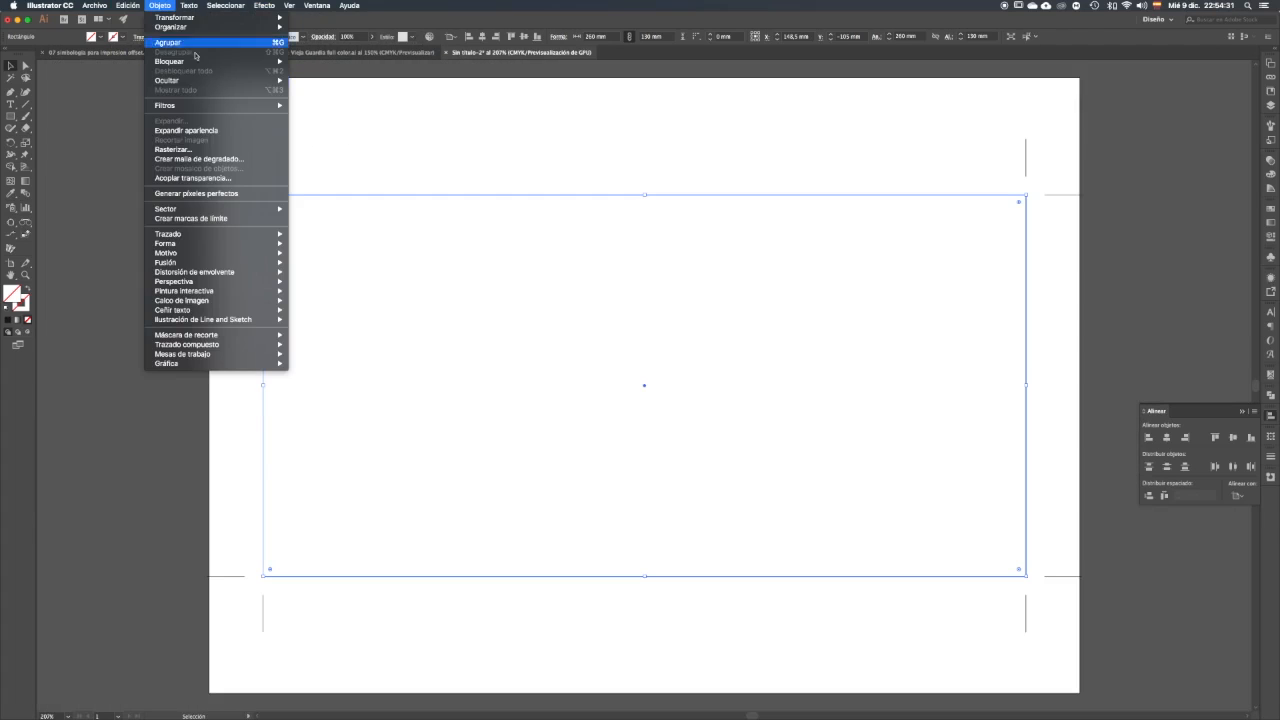
pyautogui.click(212, 131)
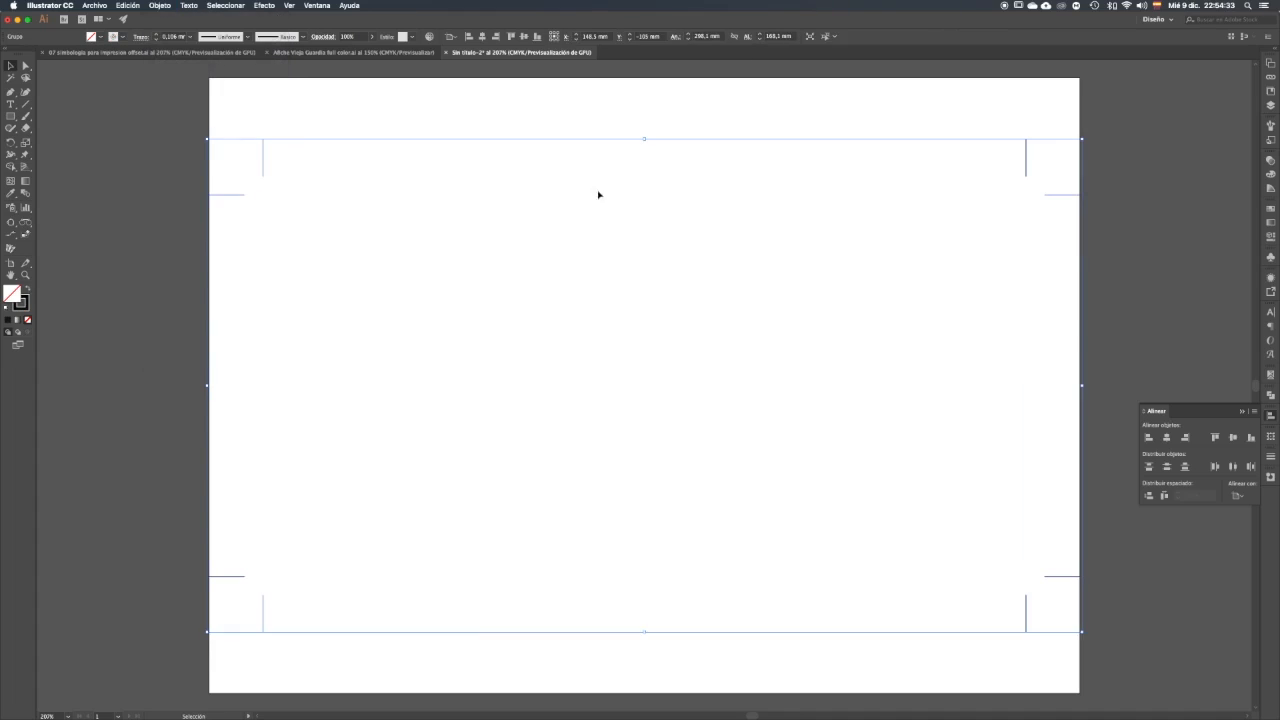
pyautogui.click(409, 168)
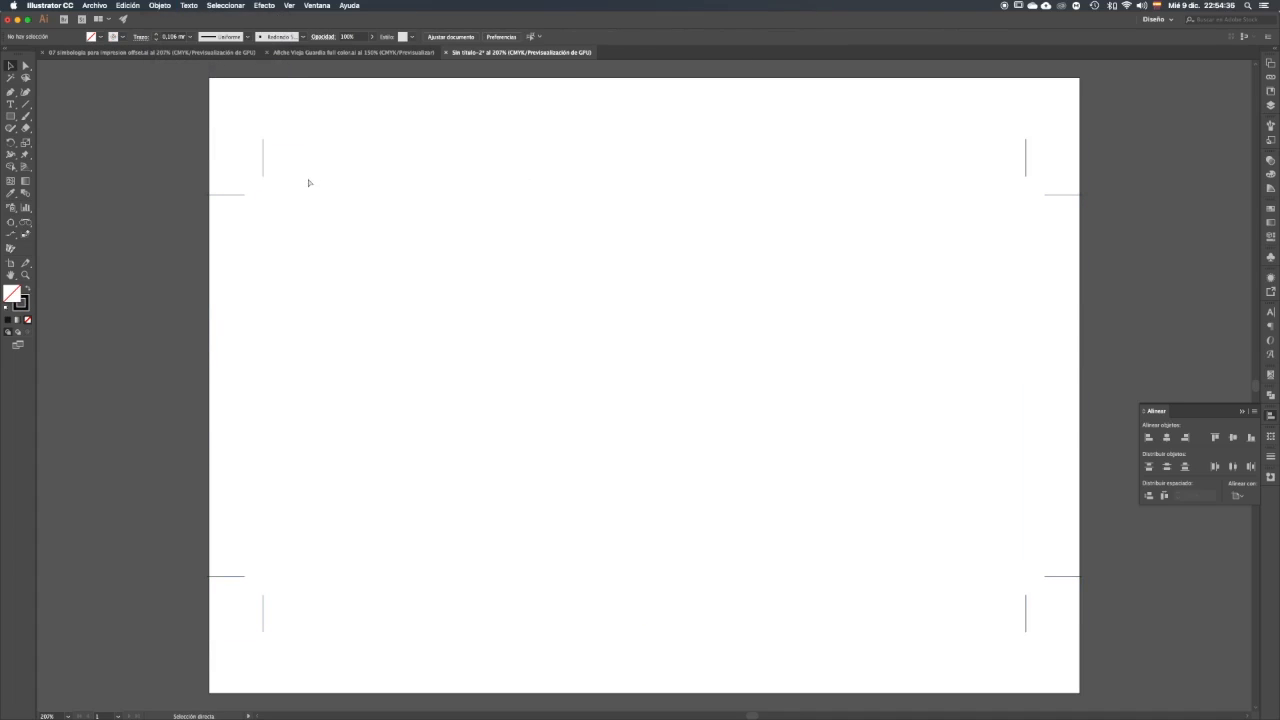
# Step: Paste the rectangle in place and convert it into trim guides
pyautogui.click(127, 5)
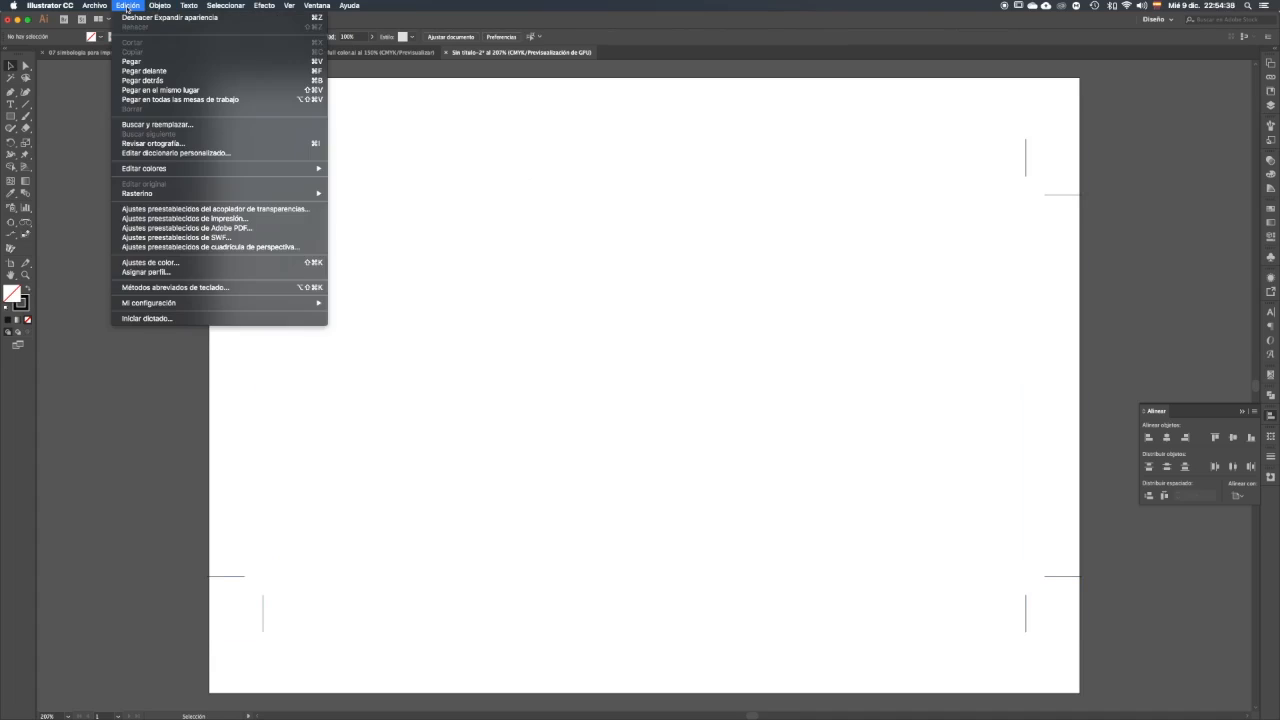
pyautogui.click(191, 92)
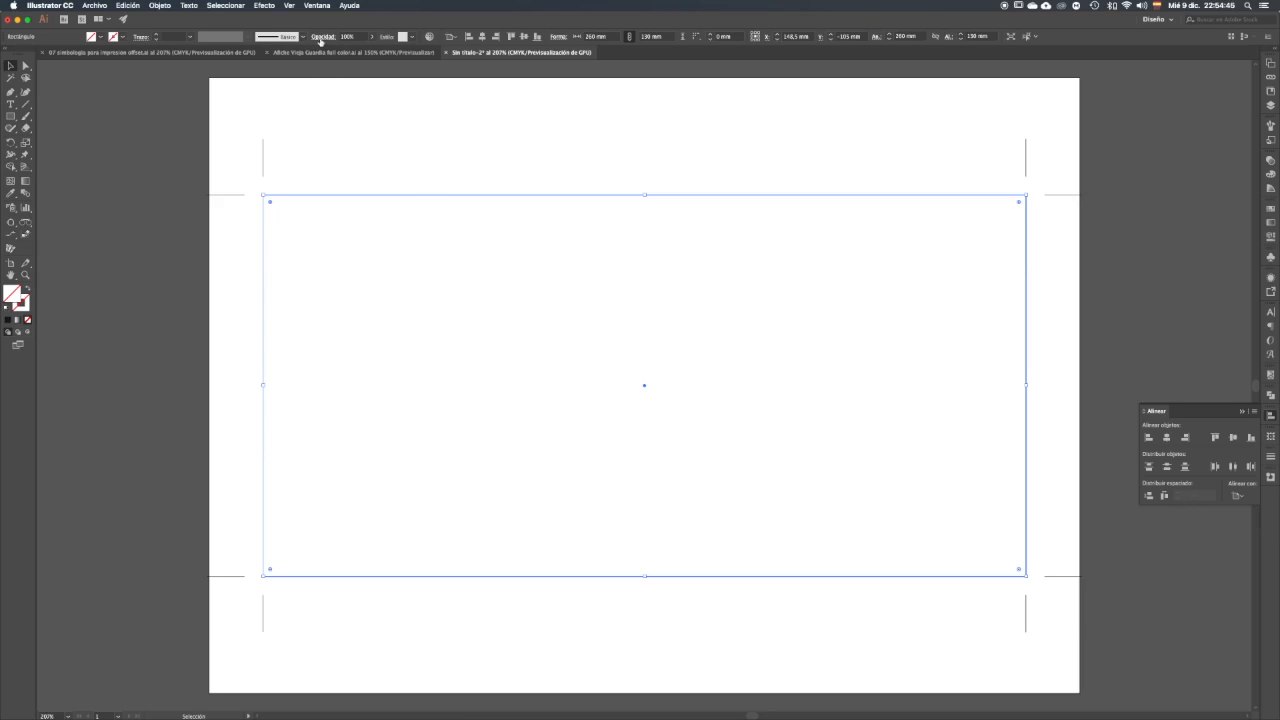
pyautogui.click(290, 6)
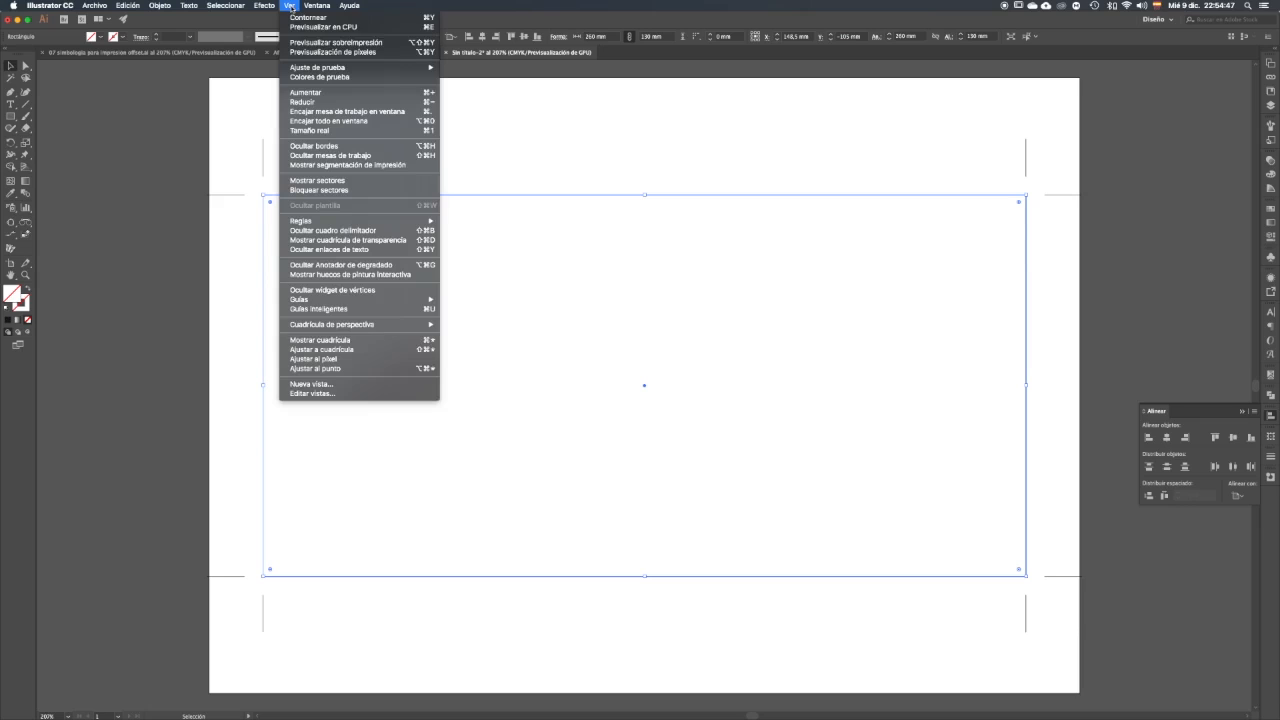
pyautogui.moveTo(338, 300)
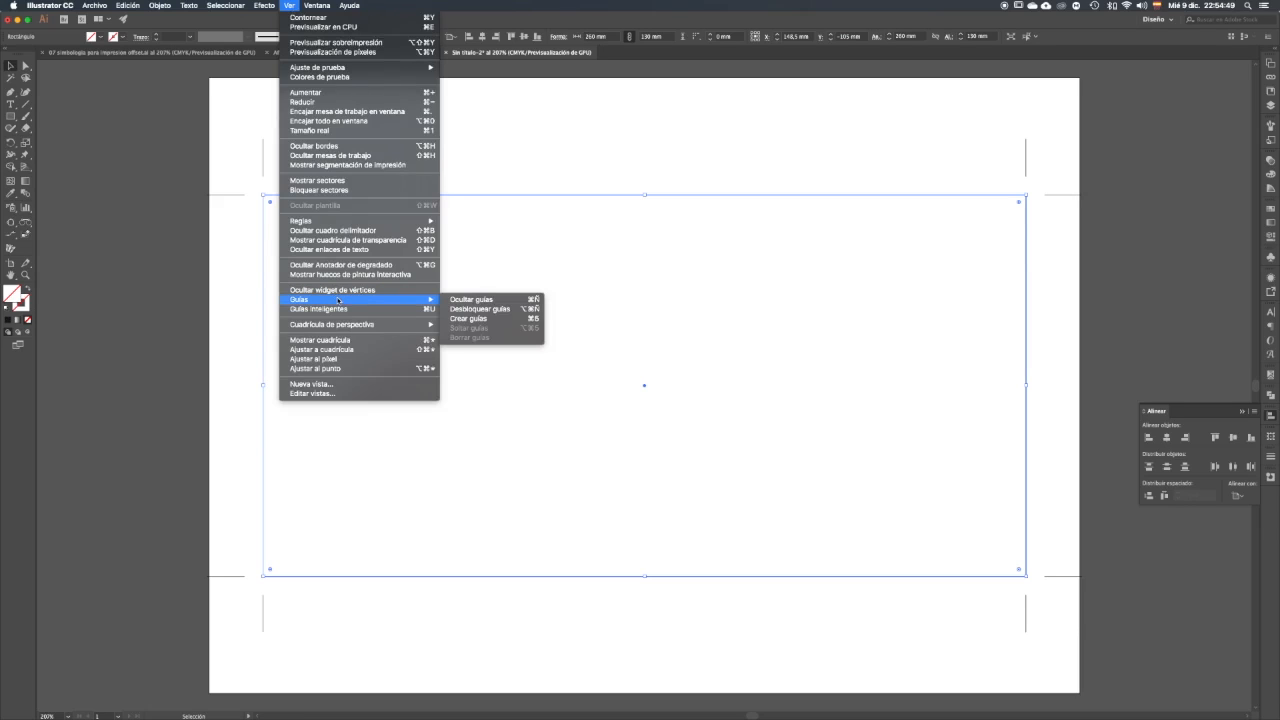
pyautogui.click(495, 320)
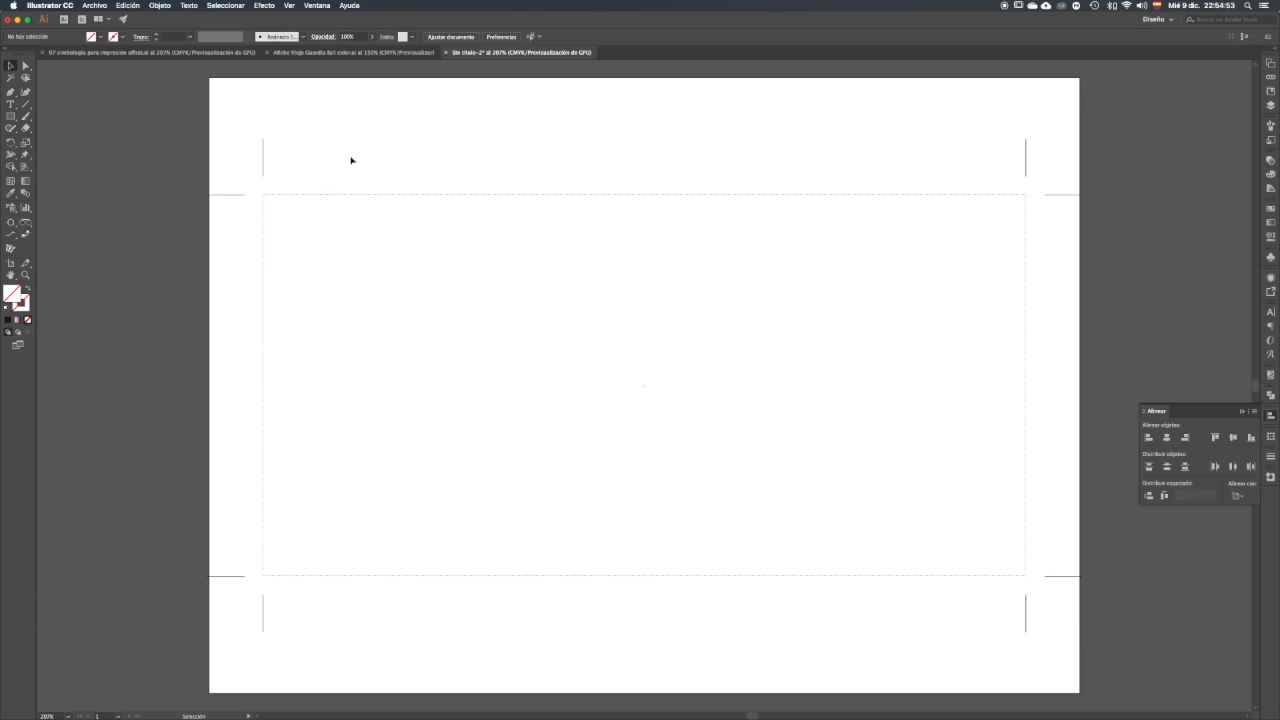
# Step: Paste the rectangle in place again and resize it to 266 × 136 mm
pyautogui.click(129, 6)
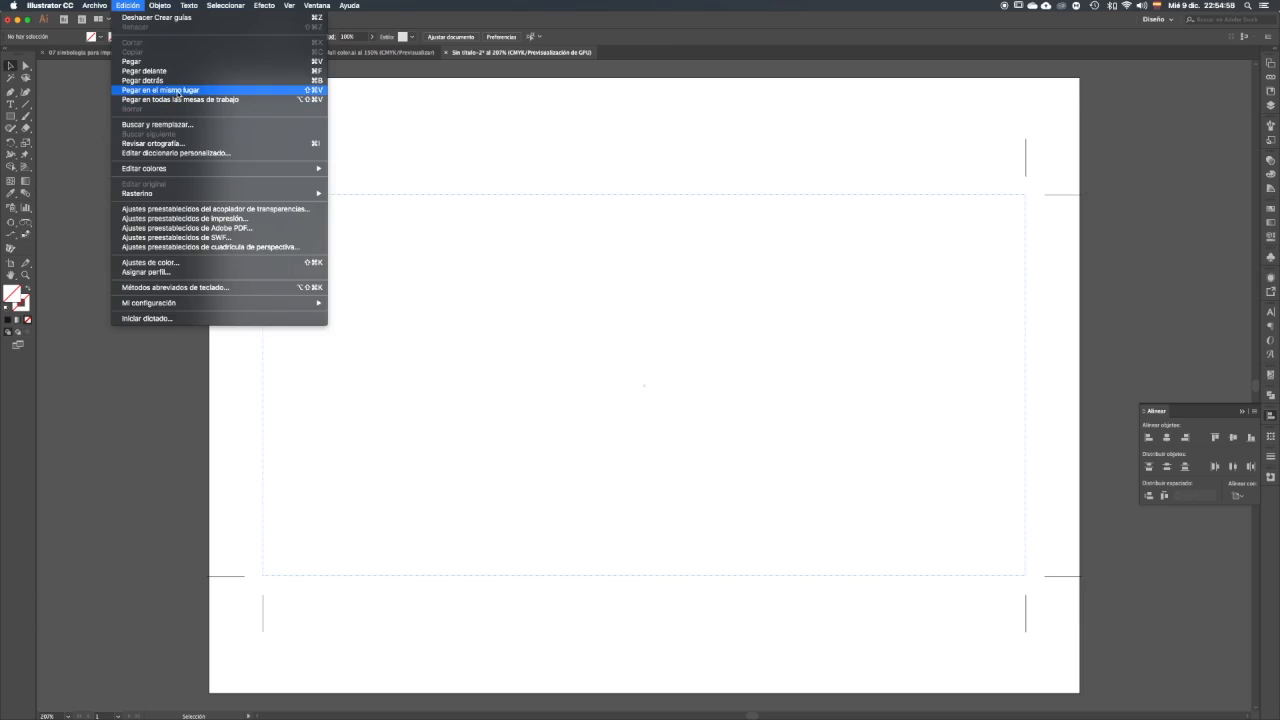
pyautogui.click(177, 93)
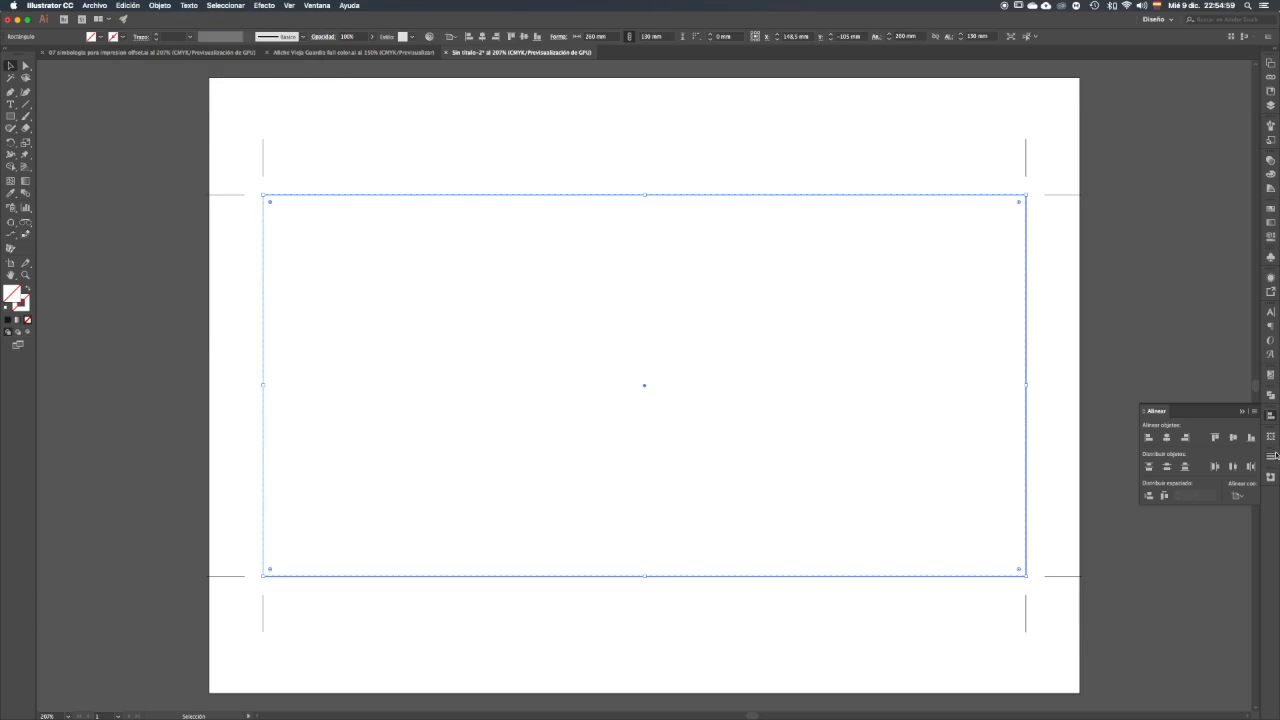
pyautogui.click(1270, 436)
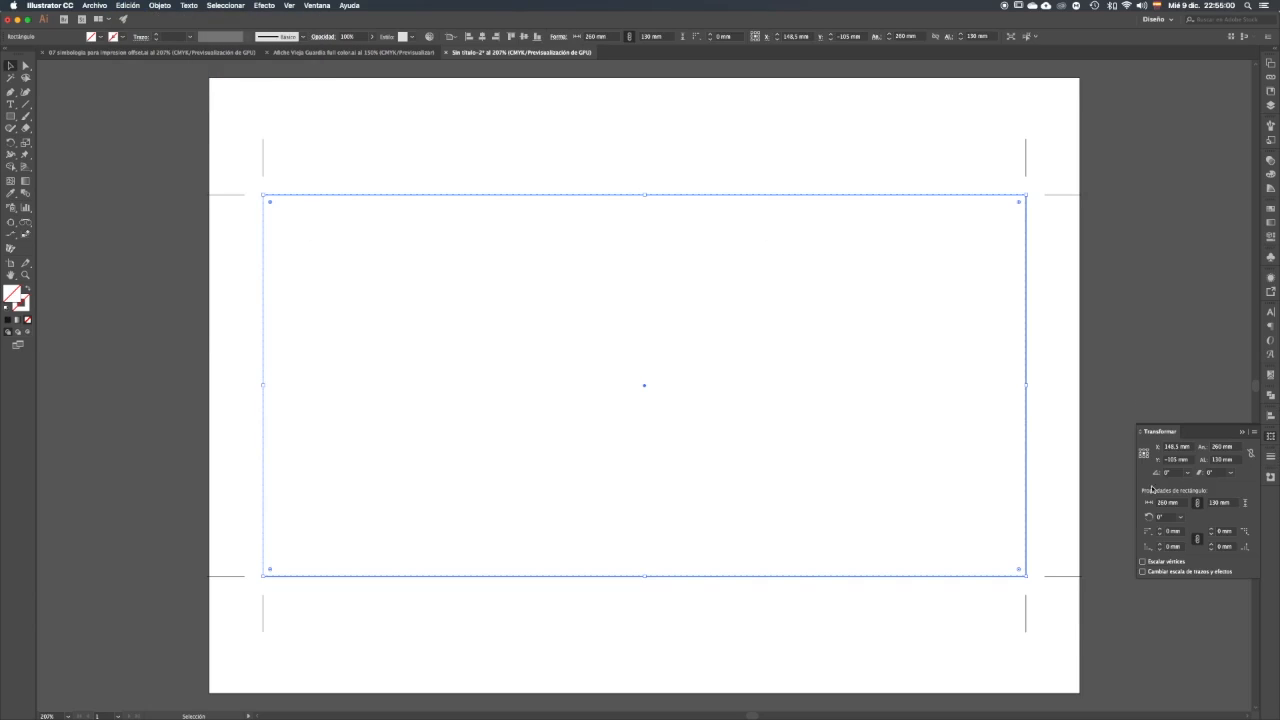
pyautogui.click(1222, 447)
pyautogui.write('266')
pyautogui.press('Return')
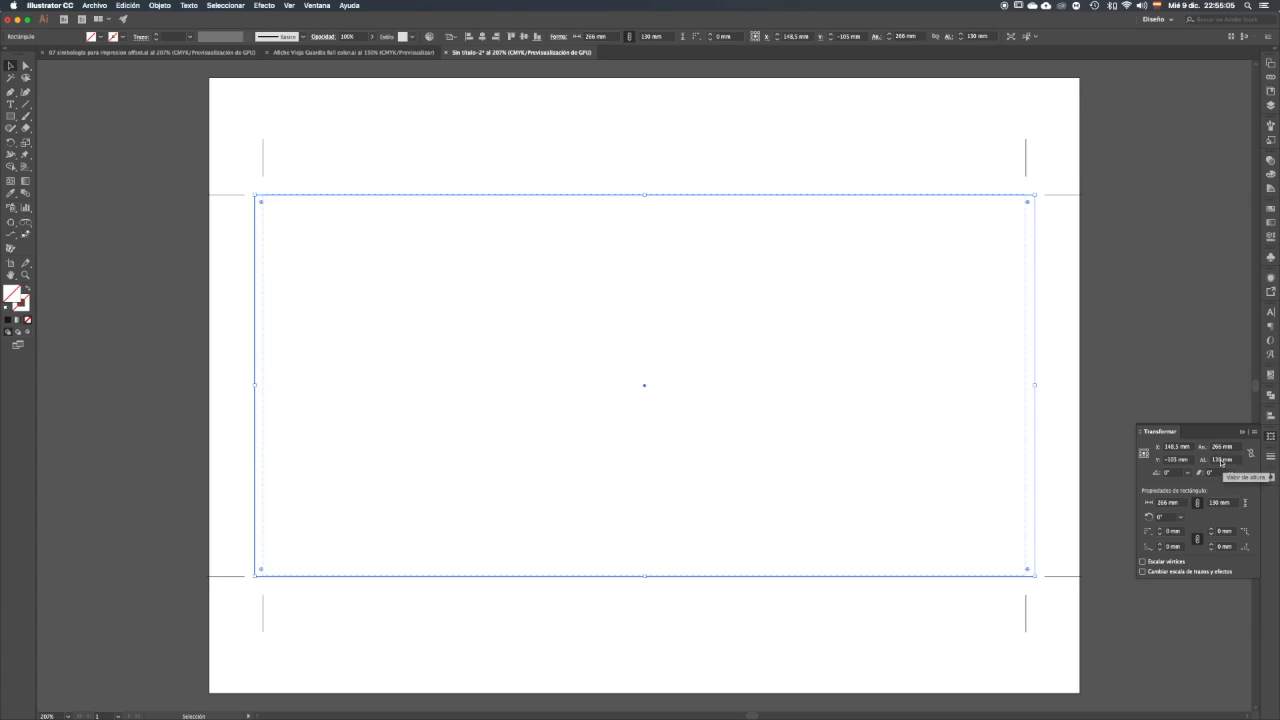
pyautogui.click(1221, 461)
pyautogui.write('136')
pyautogui.press('Return')
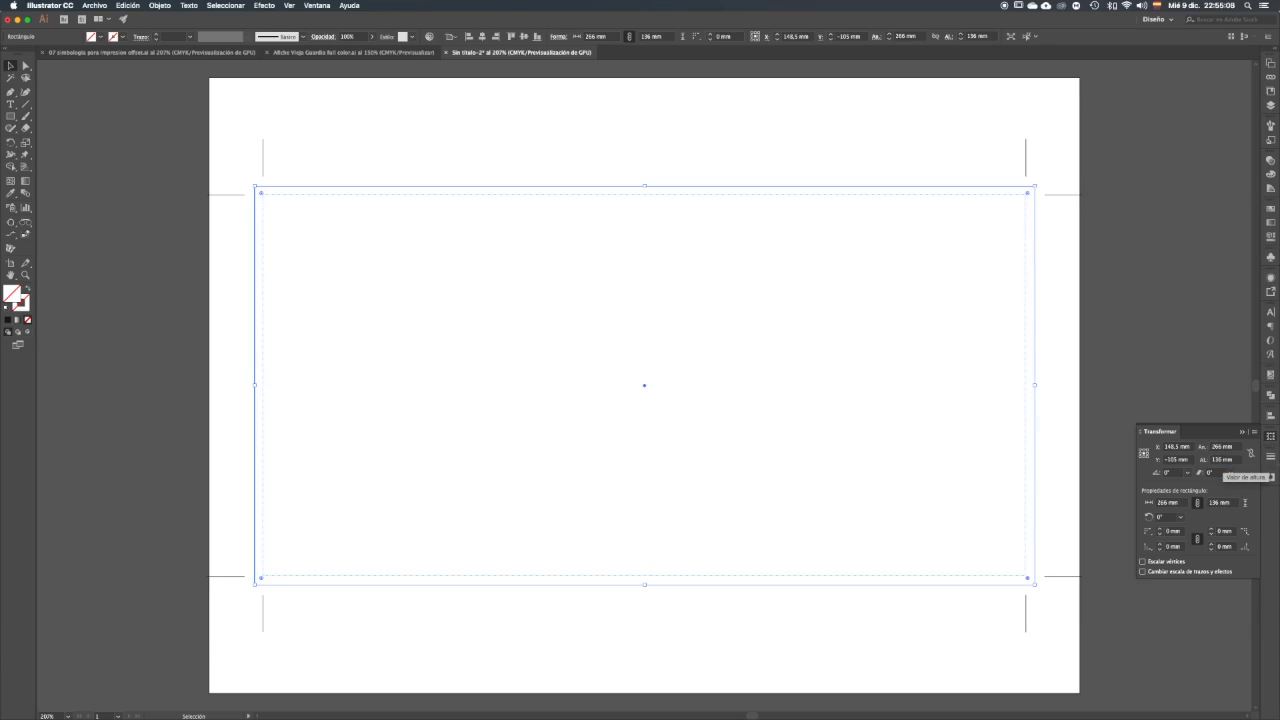
# Step: Convert the enlarged 266 × 136 mm rectangle into bleed guides
pyautogui.click(289, 5)
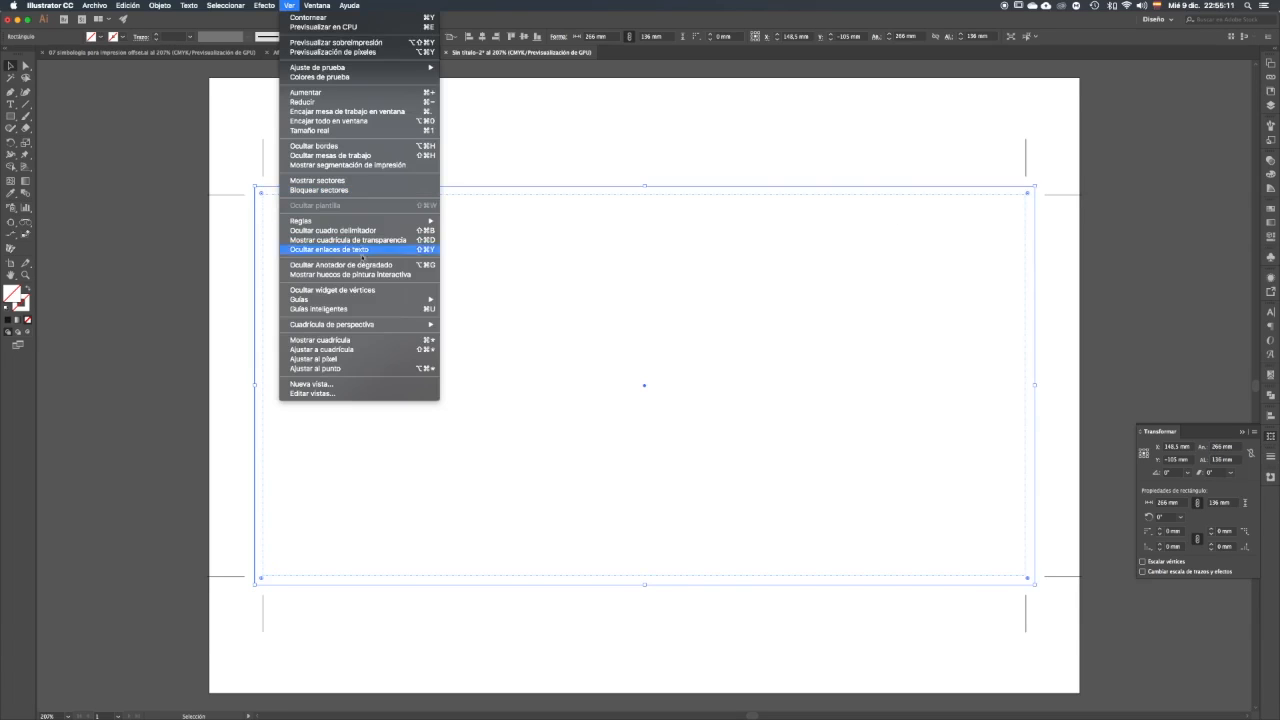
pyautogui.moveTo(362, 302)
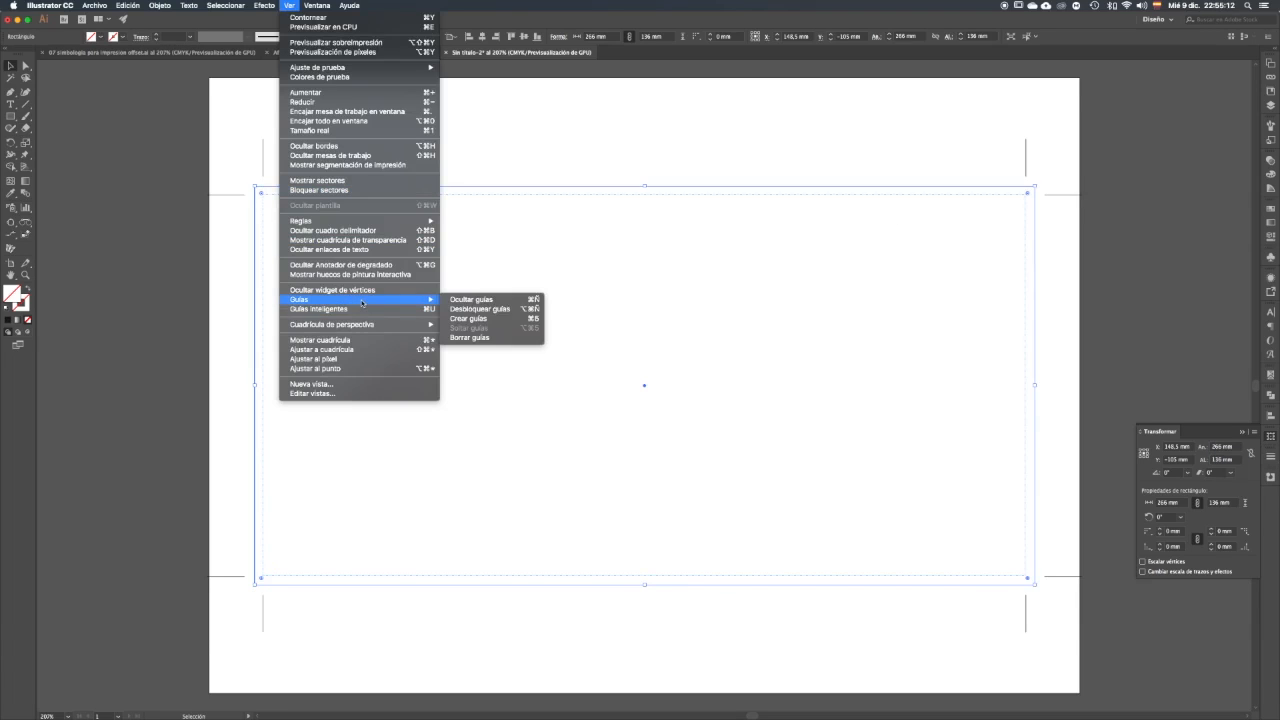
pyautogui.click(490, 318)
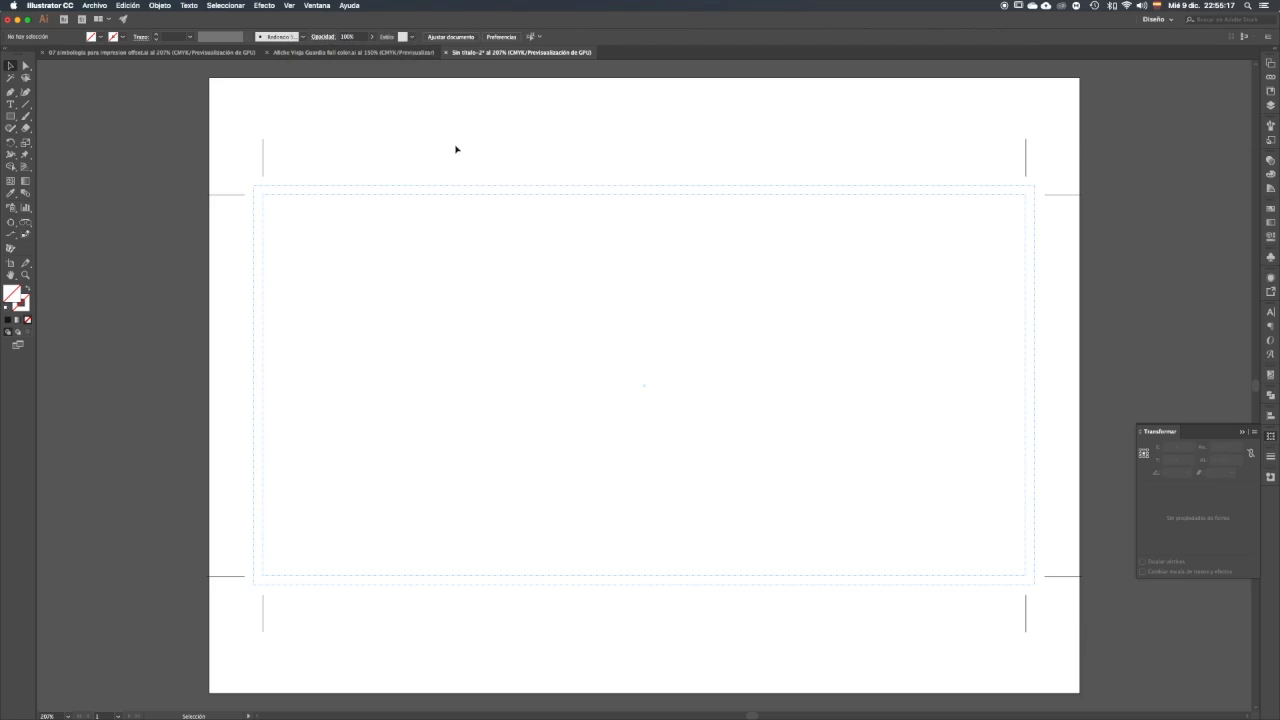
# Step: Select the top-left registration mark in the offset symbology document
pyautogui.click(207, 53)
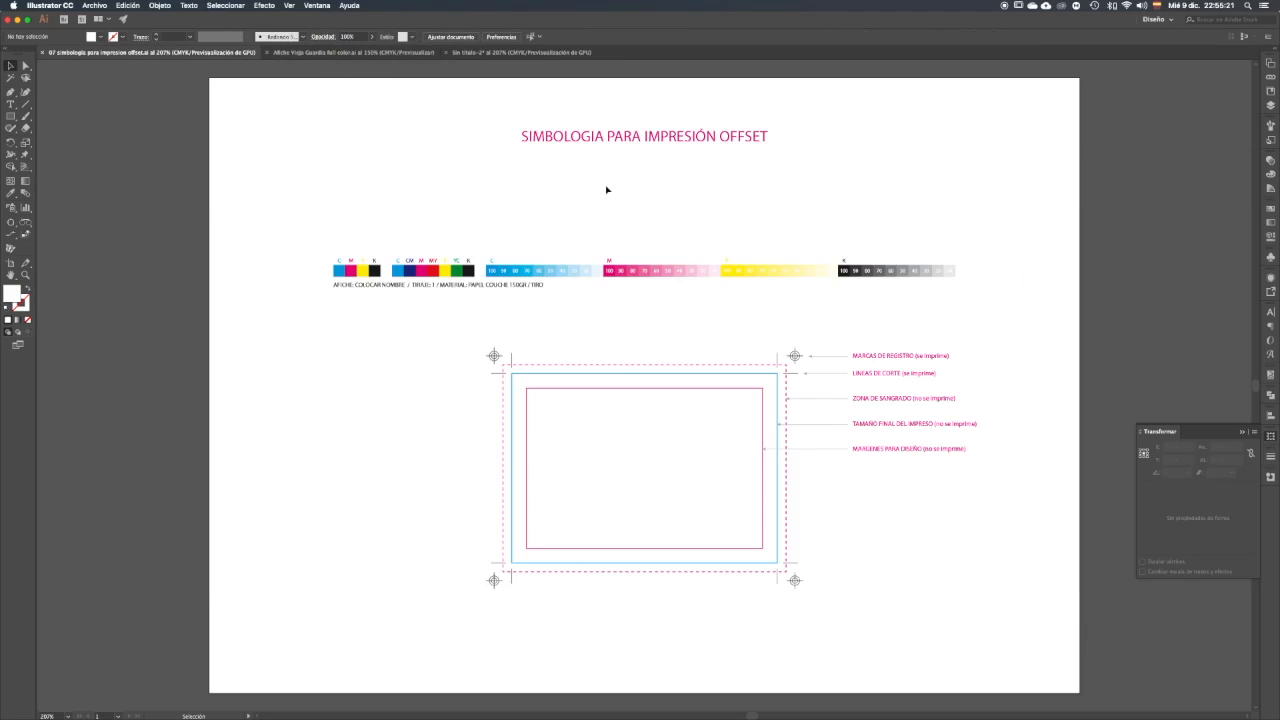
pyautogui.press('space')
pyautogui.moveTo(657, 420); pyautogui.dragTo(714, 437)
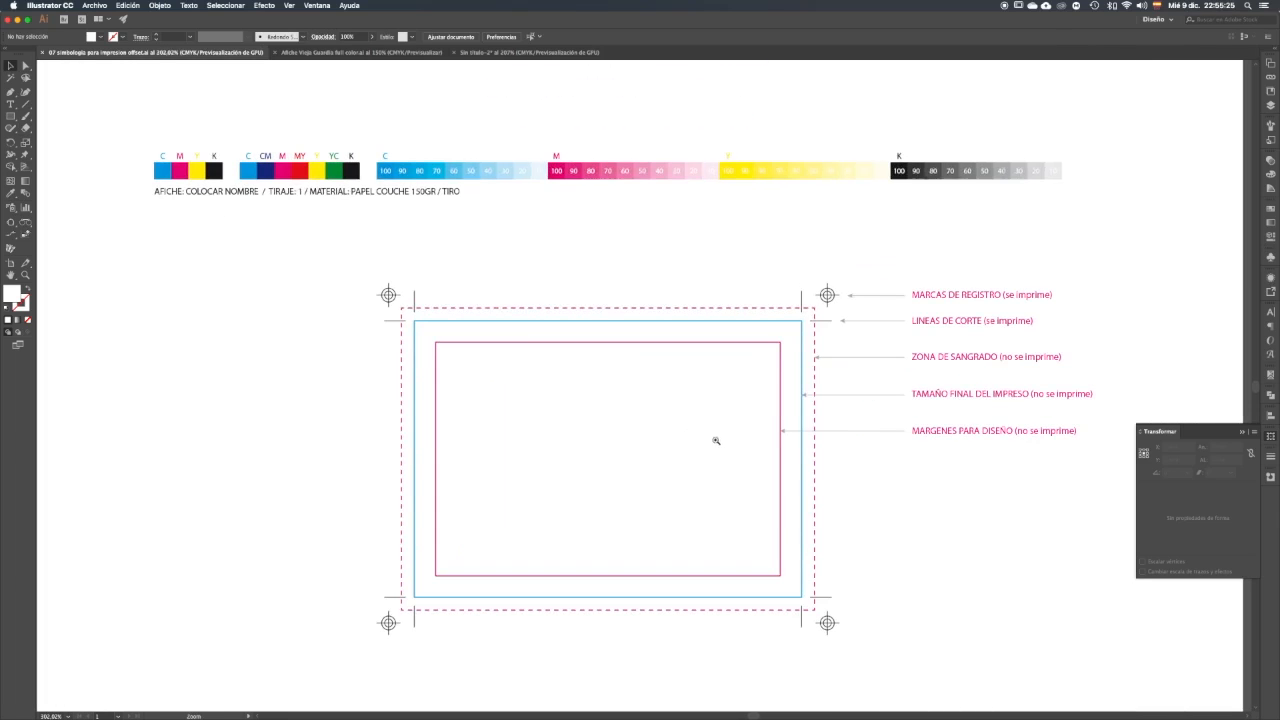
pyautogui.click(394, 298)
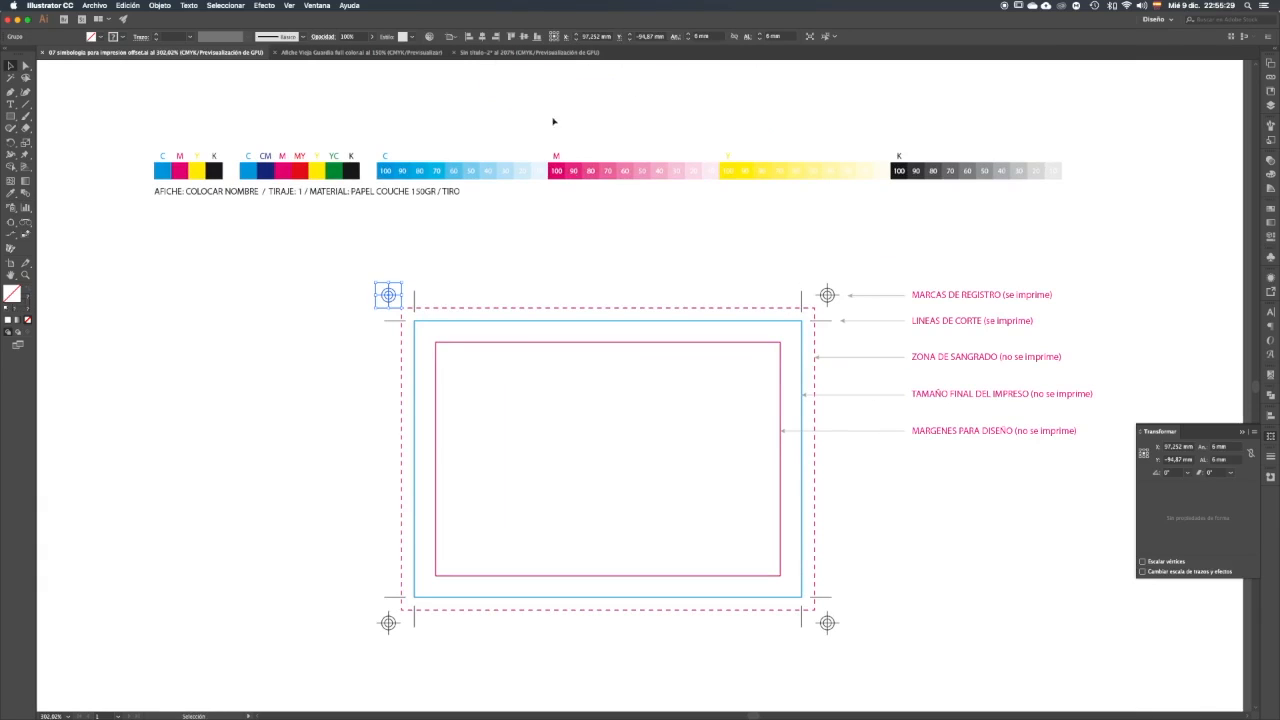
pyautogui.click(490, 53)
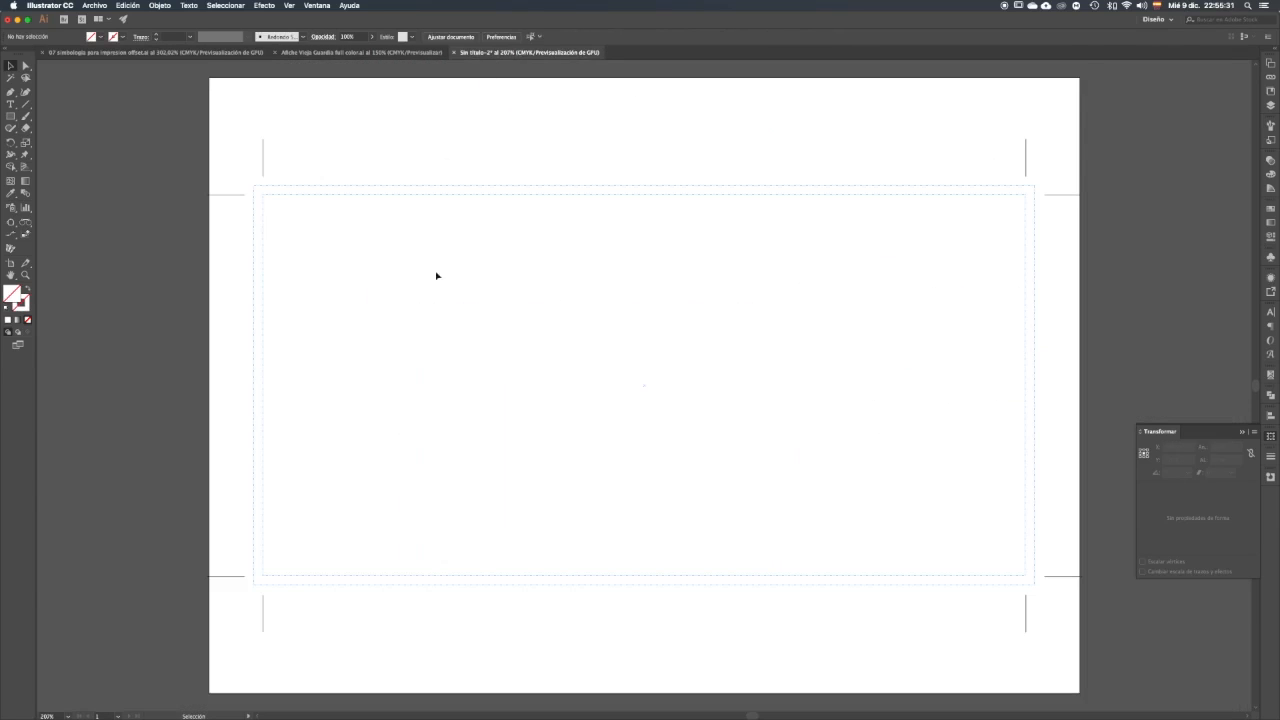
# Step: Paste the registration mark into Sin título-2 near the top-left crop marks, in Outline view
pyautogui.scroll(2, 229, 163)
pyautogui.moveTo(280, 203); pyautogui.dragTo(503, 346)
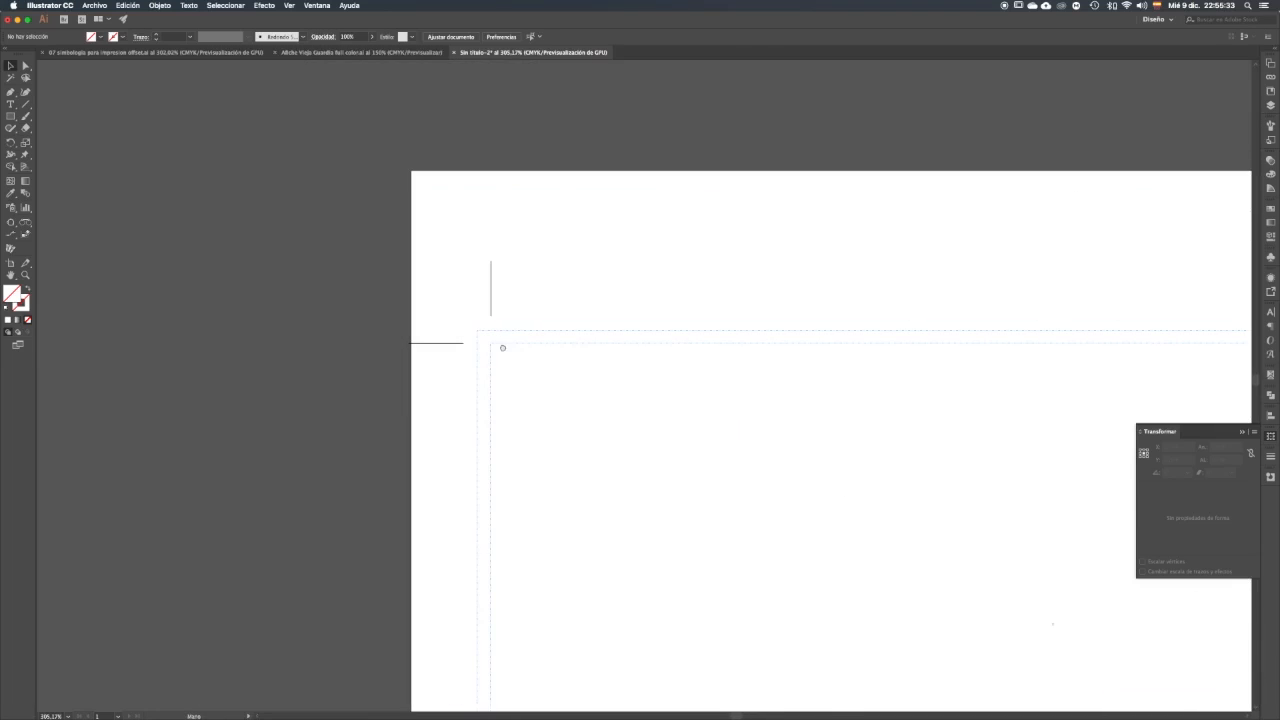
pyautogui.press('super+v')
pyautogui.moveTo(646, 386); pyautogui.dragTo(454, 308)
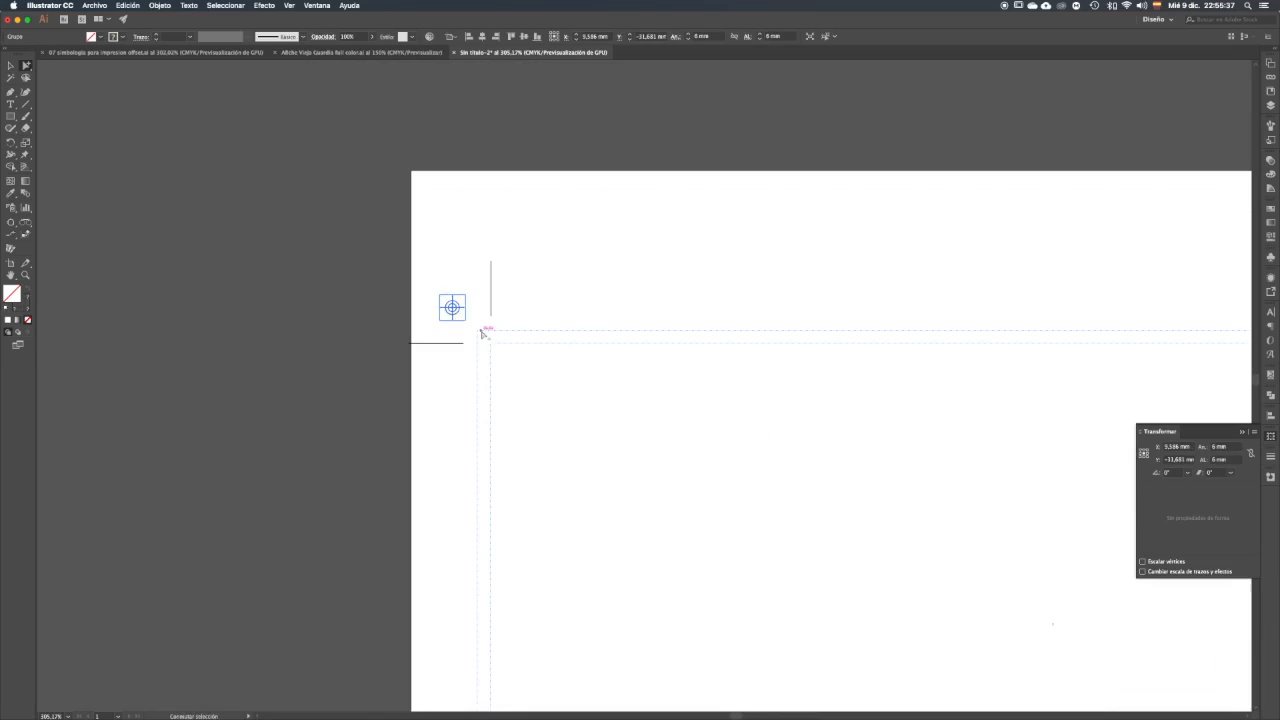
pyautogui.scroll(4, 487, 335)
pyautogui.moveTo(540, 400); pyautogui.dragTo(566, 424)
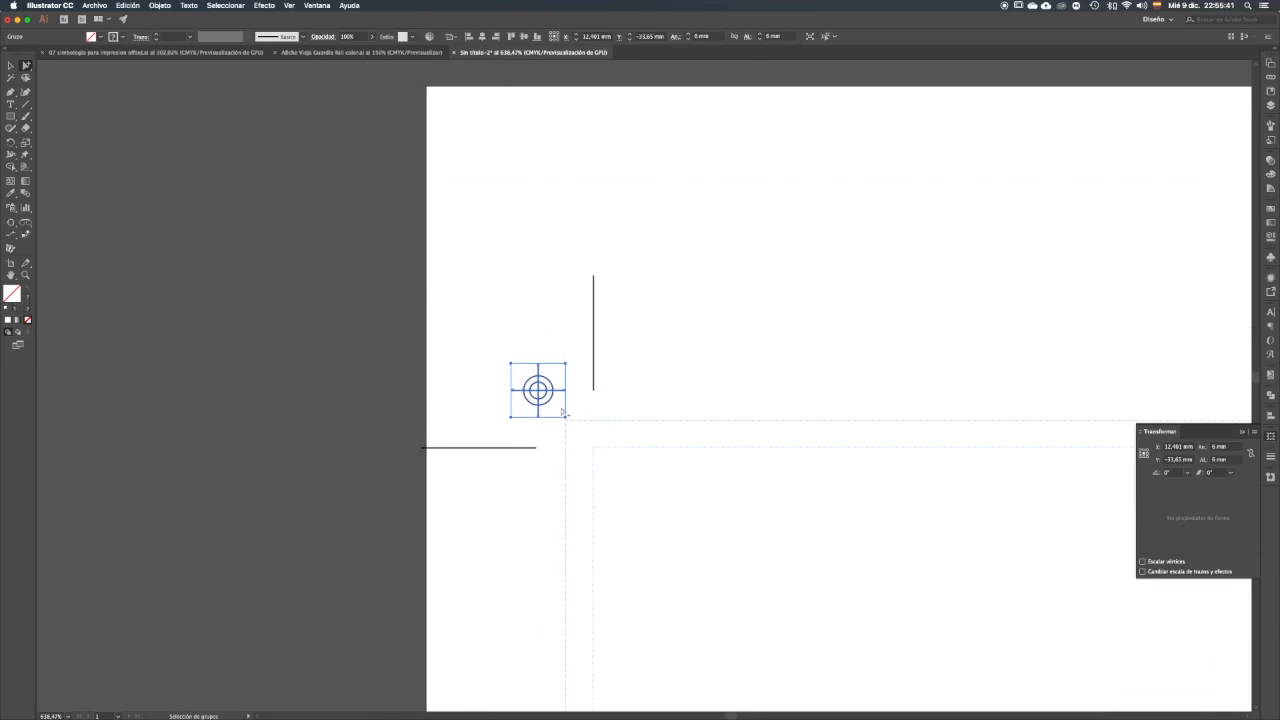
pyautogui.scroll(3, 577, 434)
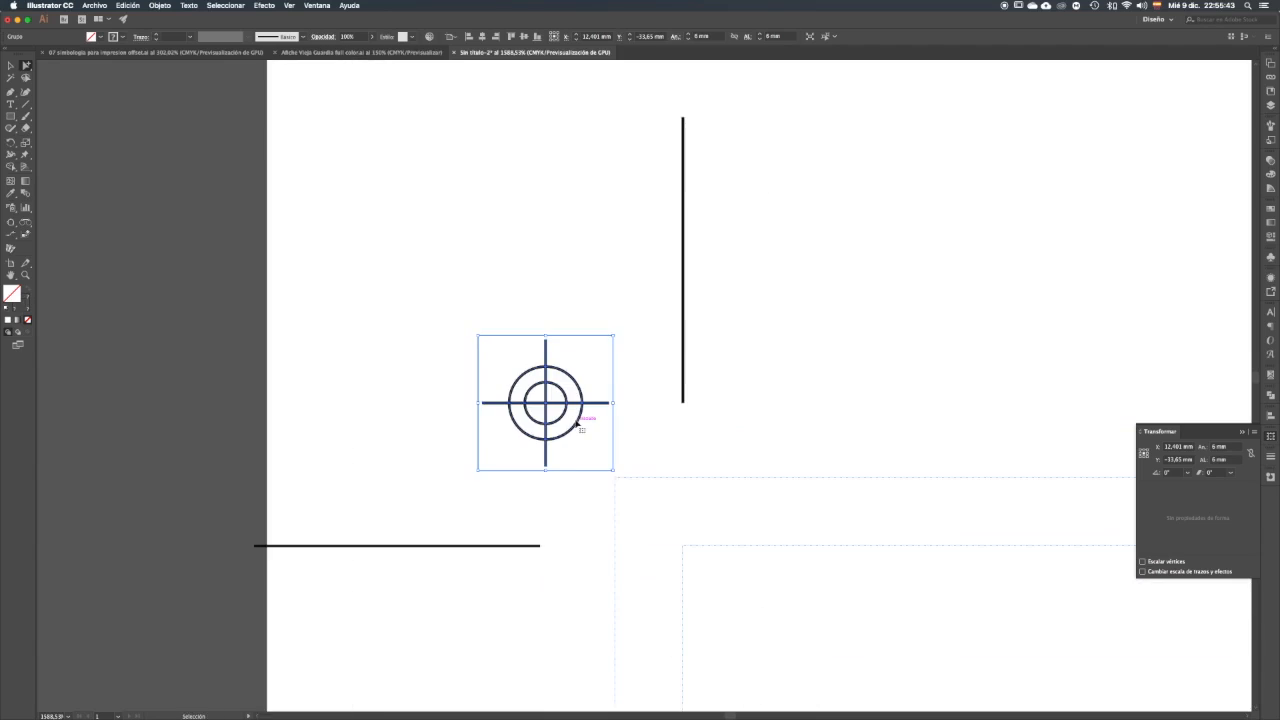
pyautogui.press('super+y')
pyautogui.moveTo(617, 468); pyautogui.dragTo(620, 477)
pyautogui.press('v')
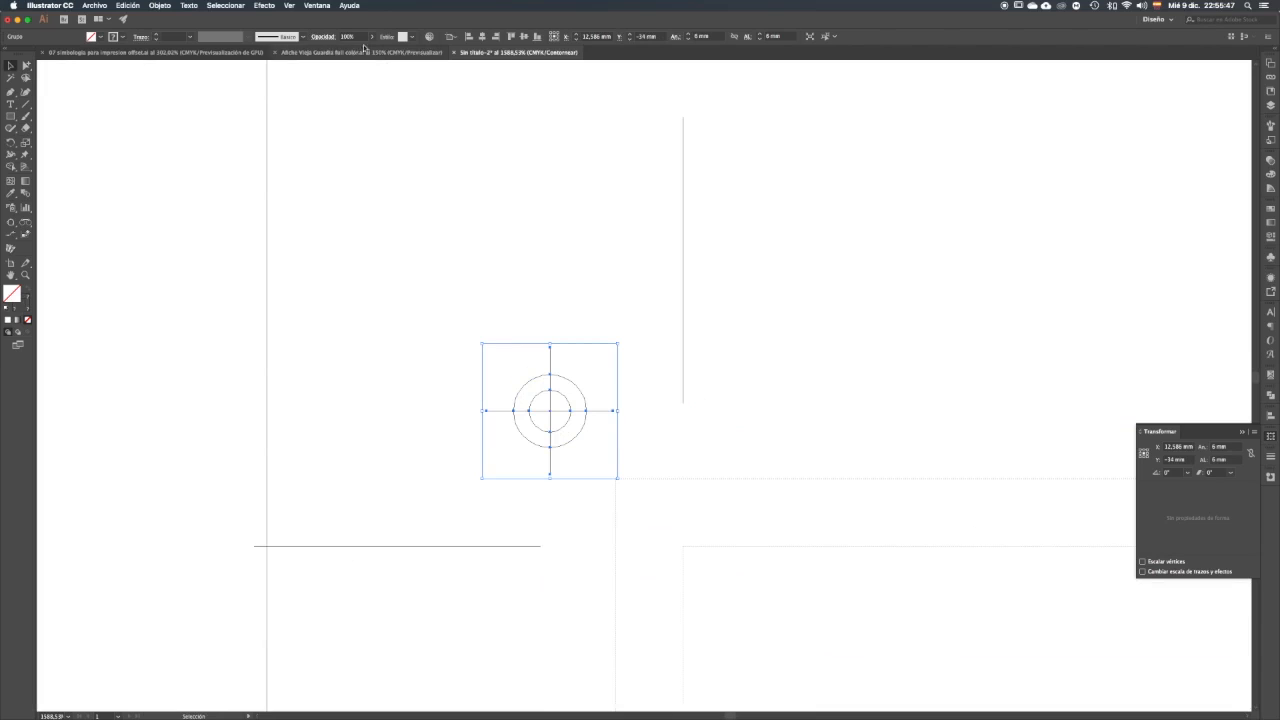
# Step: Turn off Smart Guides and align the mark exactly on the top-left crop-mark corner
pyautogui.click(316, 6)
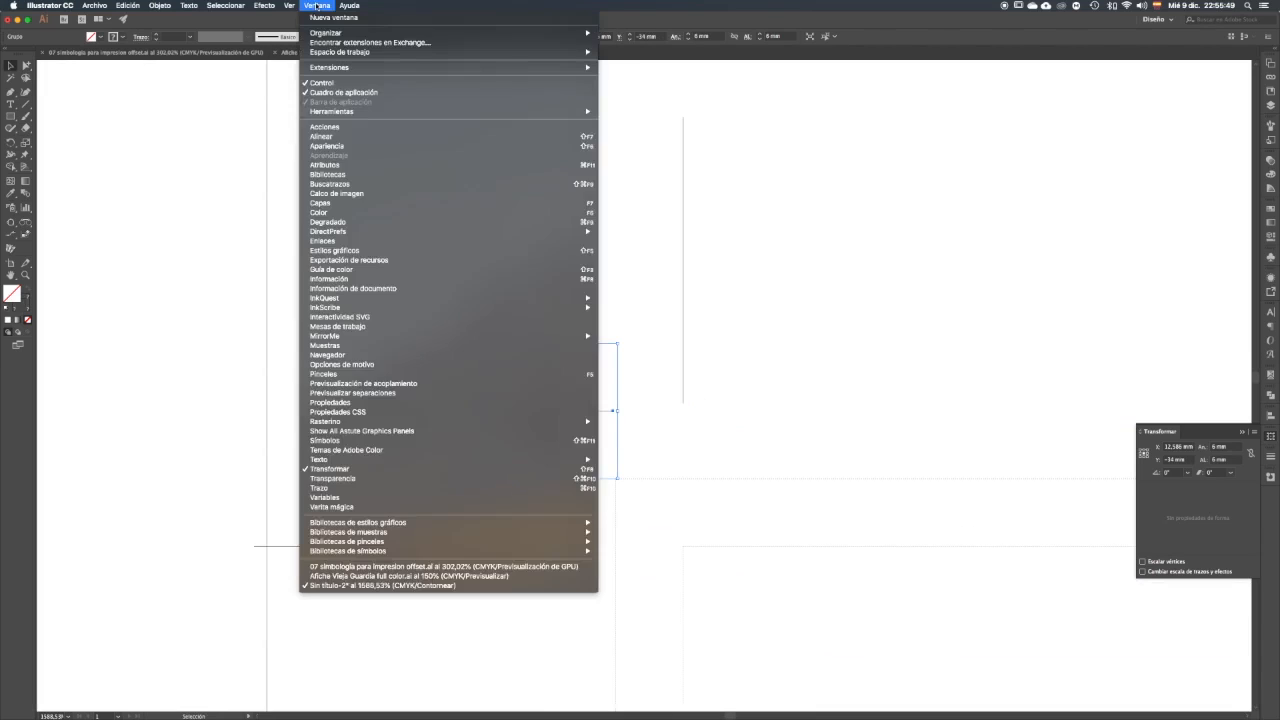
pyautogui.moveTo(288, 6)
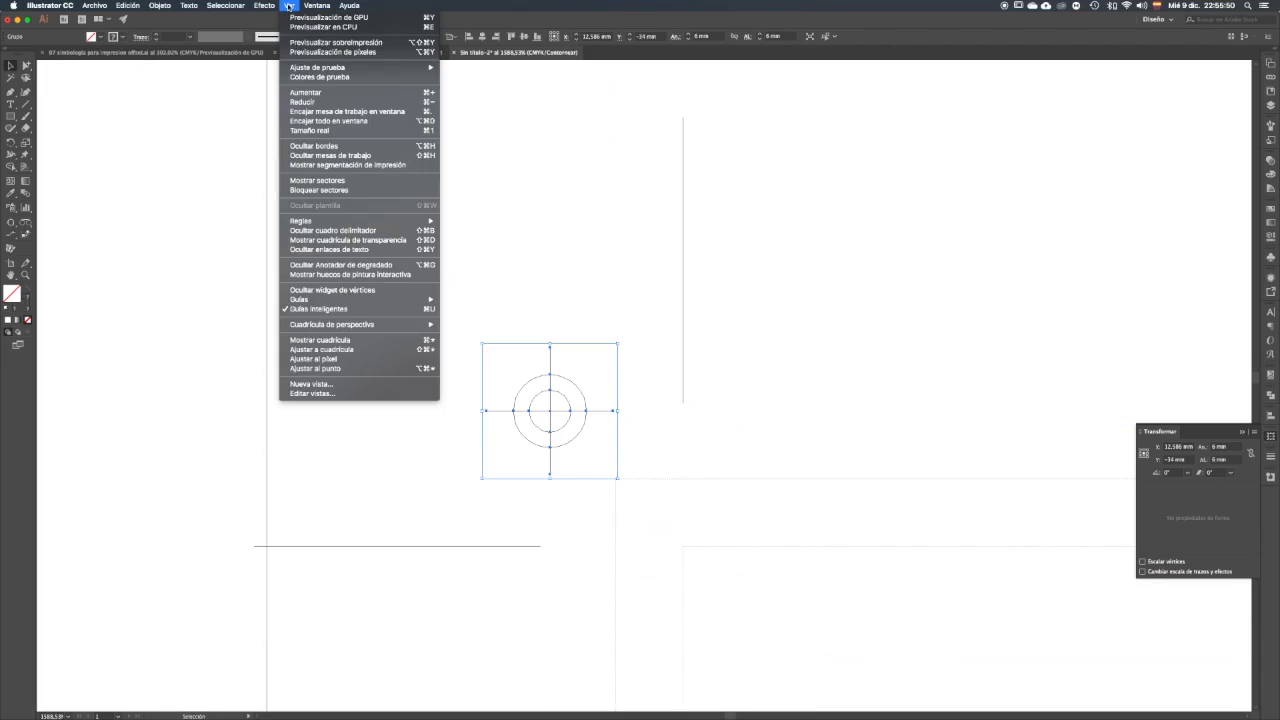
pyautogui.click(330, 308)
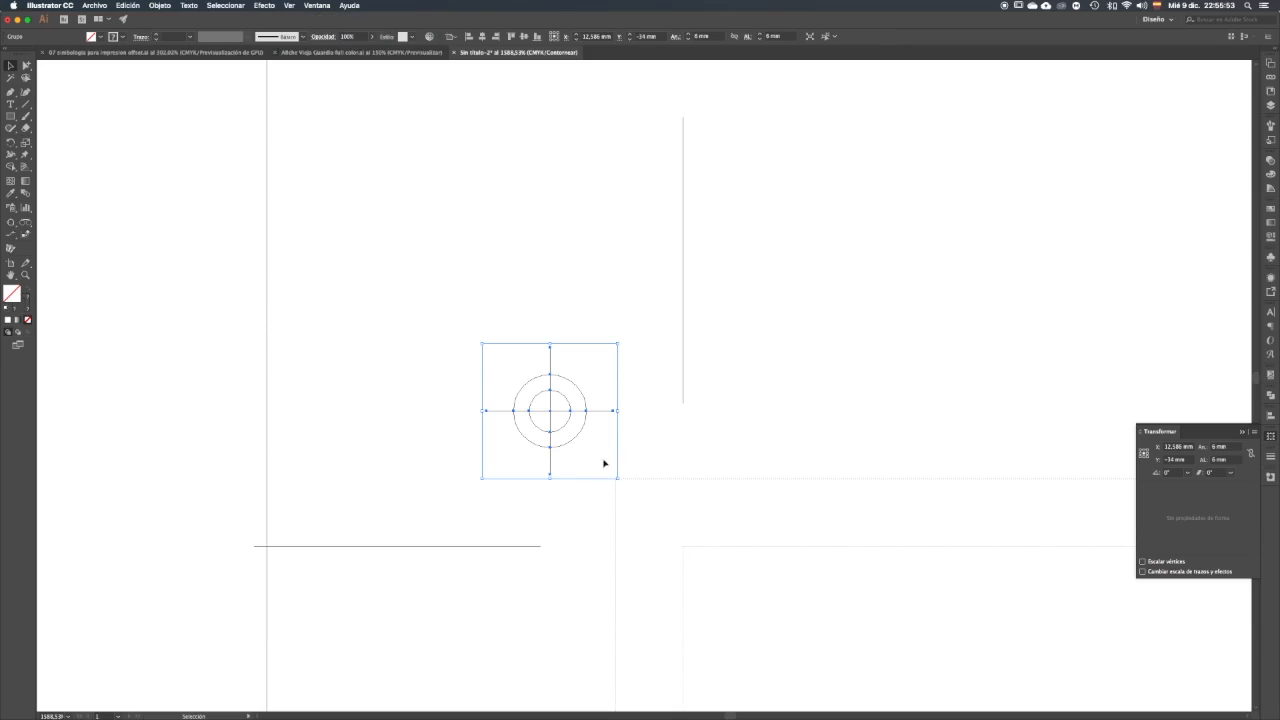
pyautogui.moveTo(616, 464); pyautogui.dragTo(613, 463)
pyautogui.click(670, 445)
pyautogui.press('super+1')
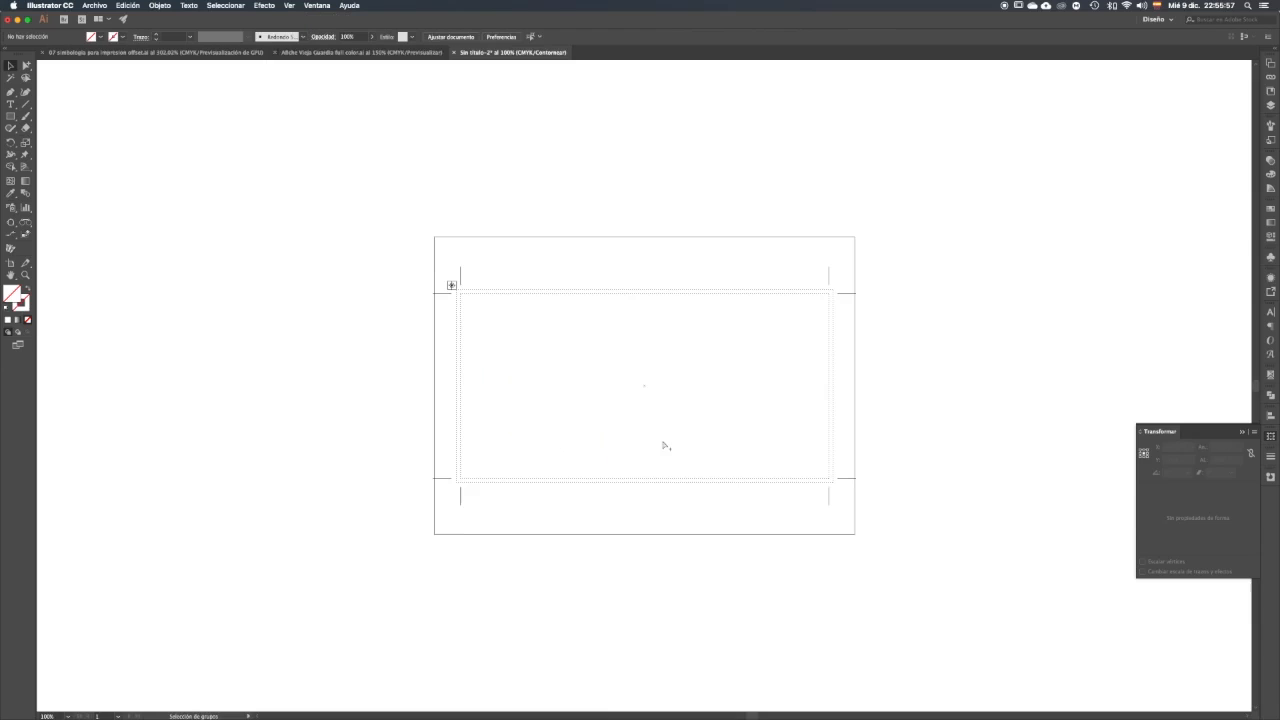
# Step: Copy the target to the top-right corner, then both targets to the bottom corners, and return to Preview
pyautogui.moveTo(456, 290); pyautogui.dragTo(851, 297)
pyautogui.moveTo(649, 497); pyautogui.dragTo(629, 500)
pyautogui.press('super+1')
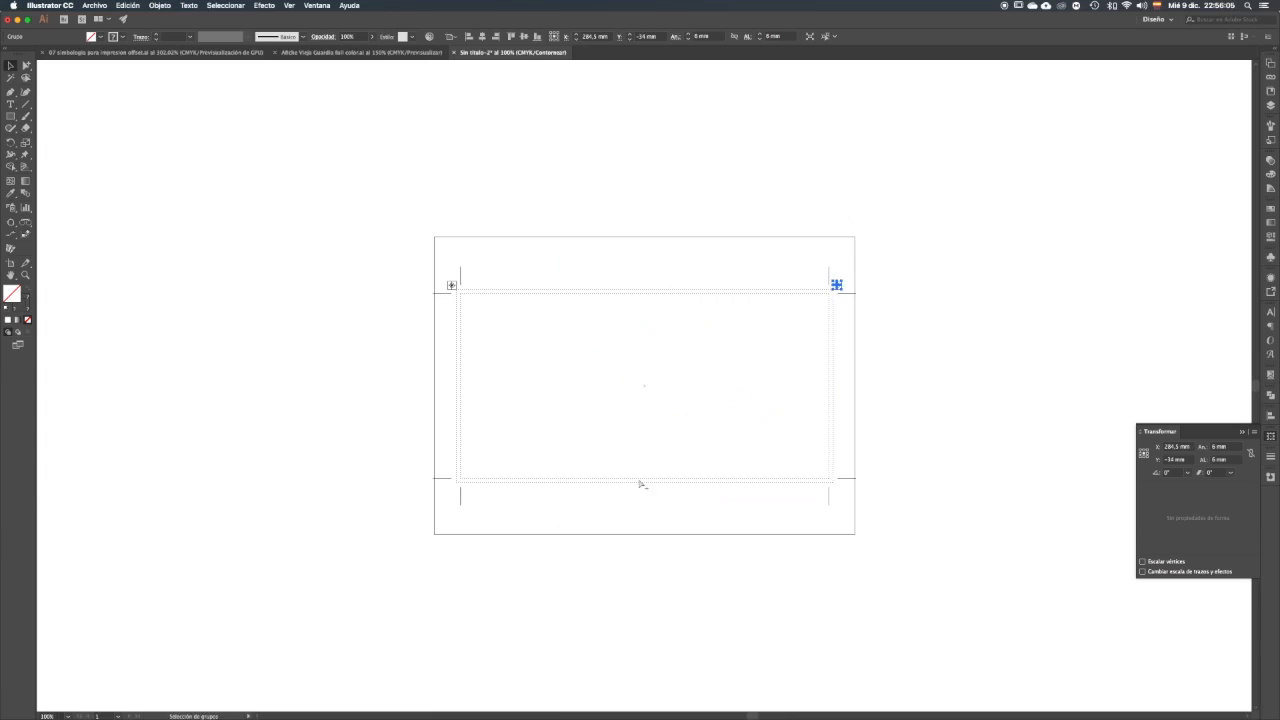
pyautogui.keyDown('shift'); pyautogui.click(452, 285); pyautogui.keyUp('shift')
pyautogui.moveTo(452, 286); pyautogui.dragTo(476, 506)
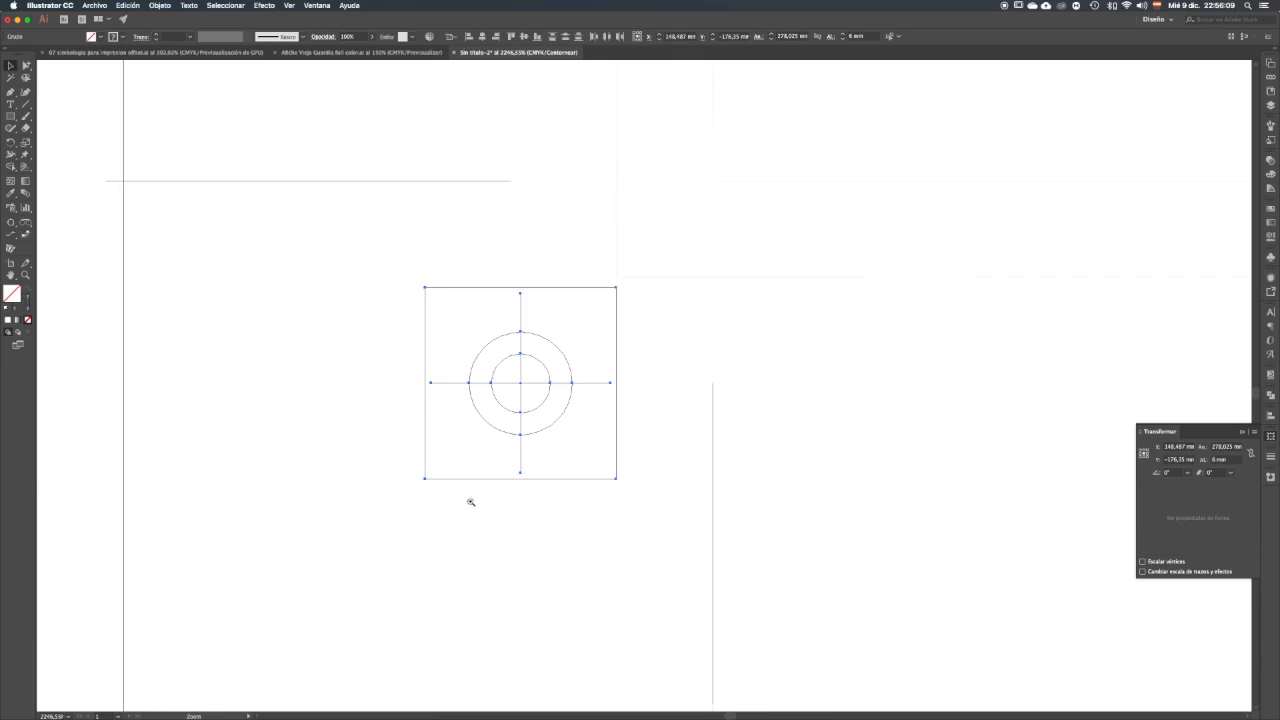
pyautogui.moveTo(617, 380); pyautogui.dragTo(617, 369)
pyautogui.hotkey('ctrl', 'y')
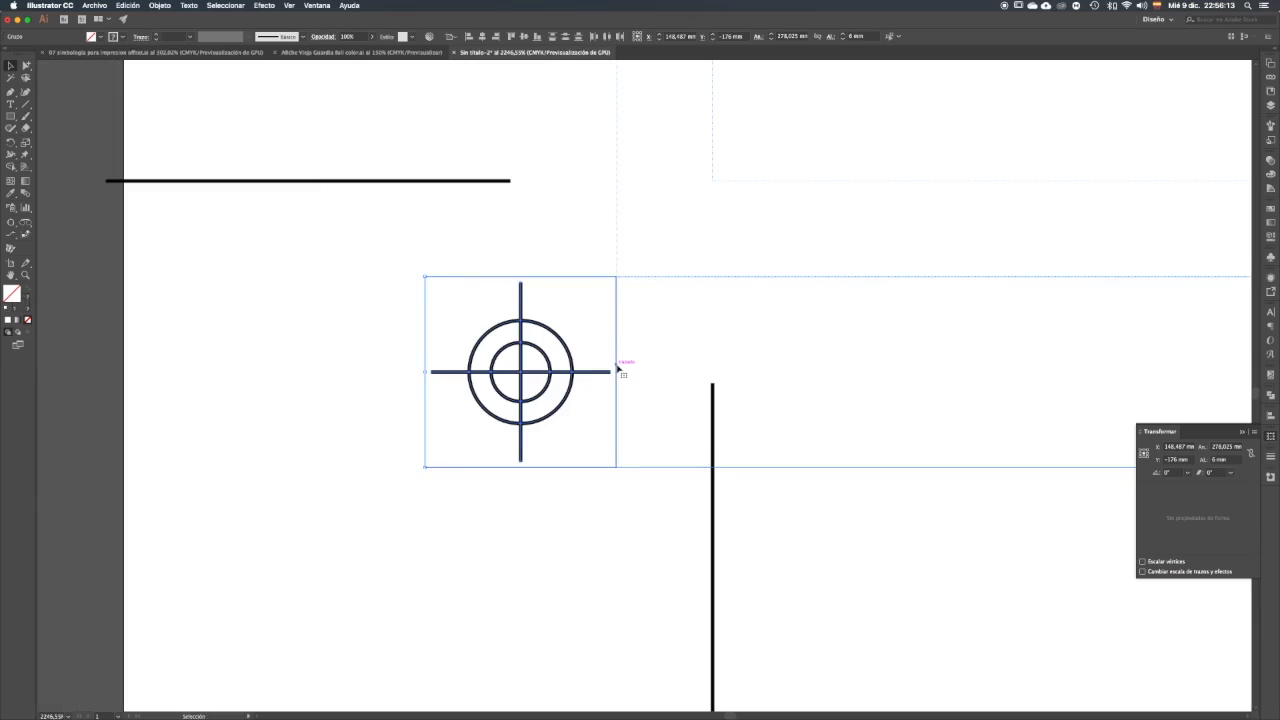
pyautogui.hotkey('ctrl', '0')
pyautogui.click(404, 108)
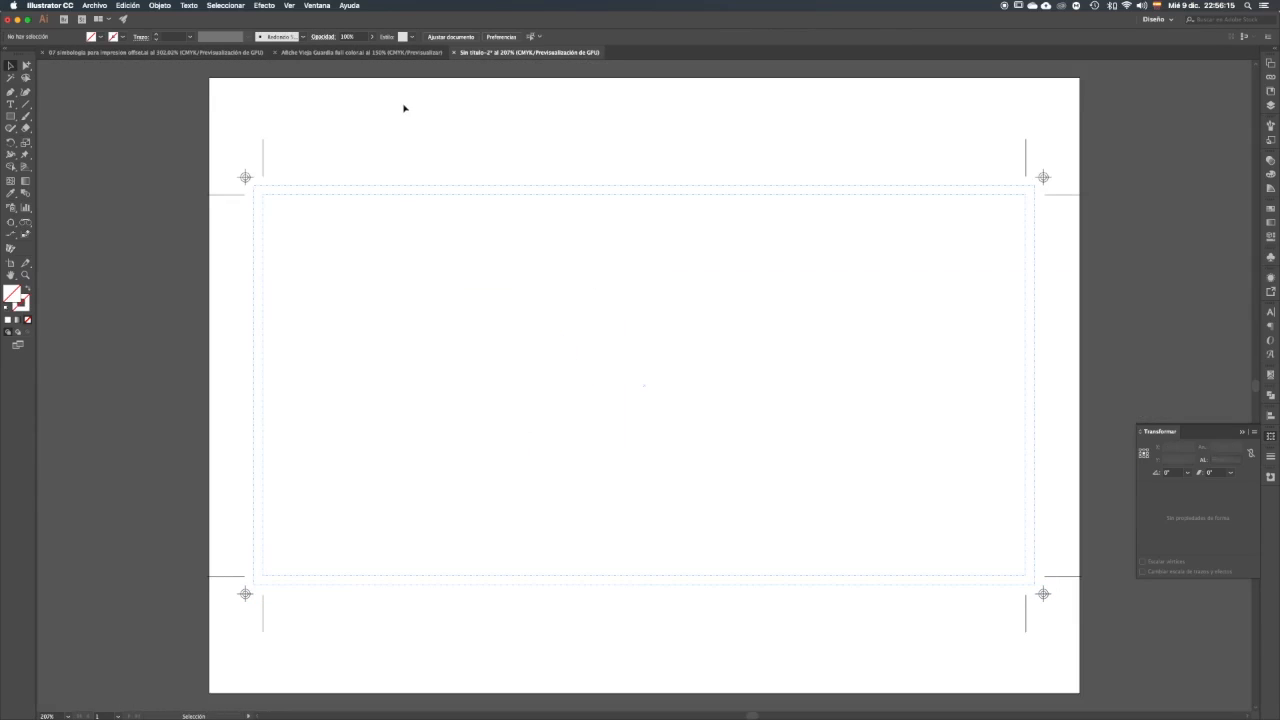
# Step: Copy the colour-bar and caption group from the offset symbology document
pyautogui.click(237, 53)
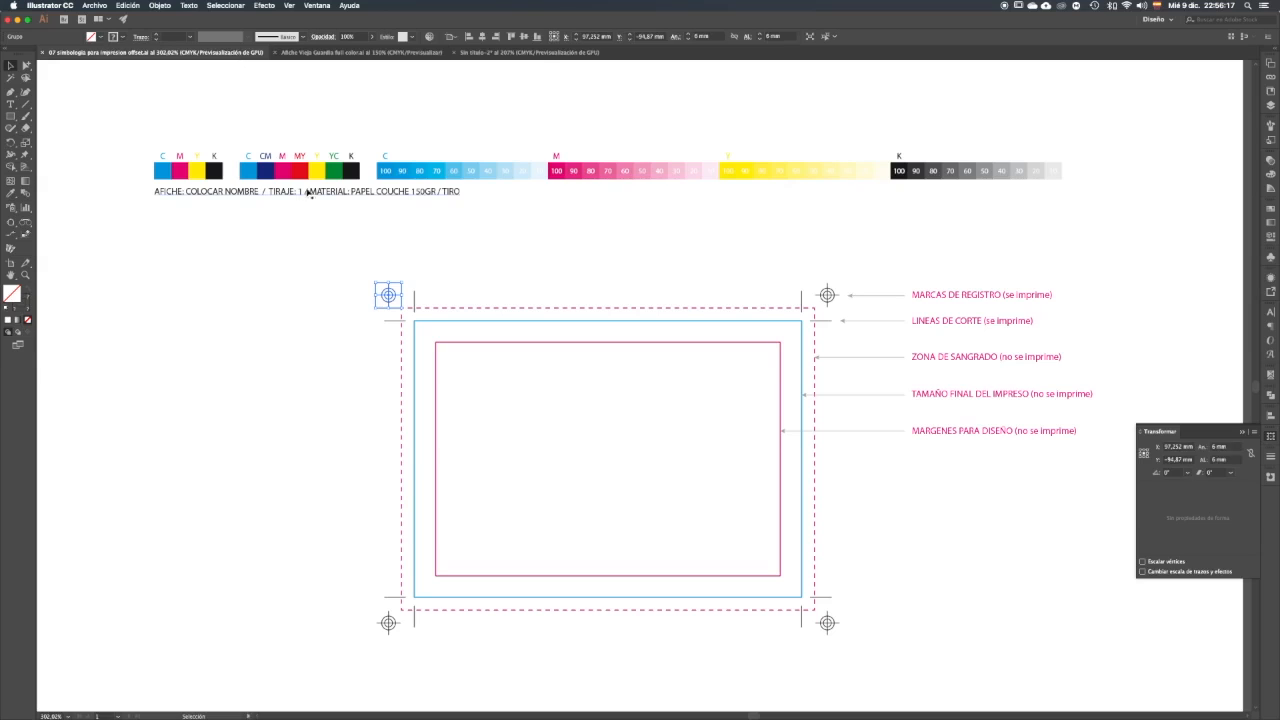
pyautogui.click(314, 177)
pyautogui.press('a')
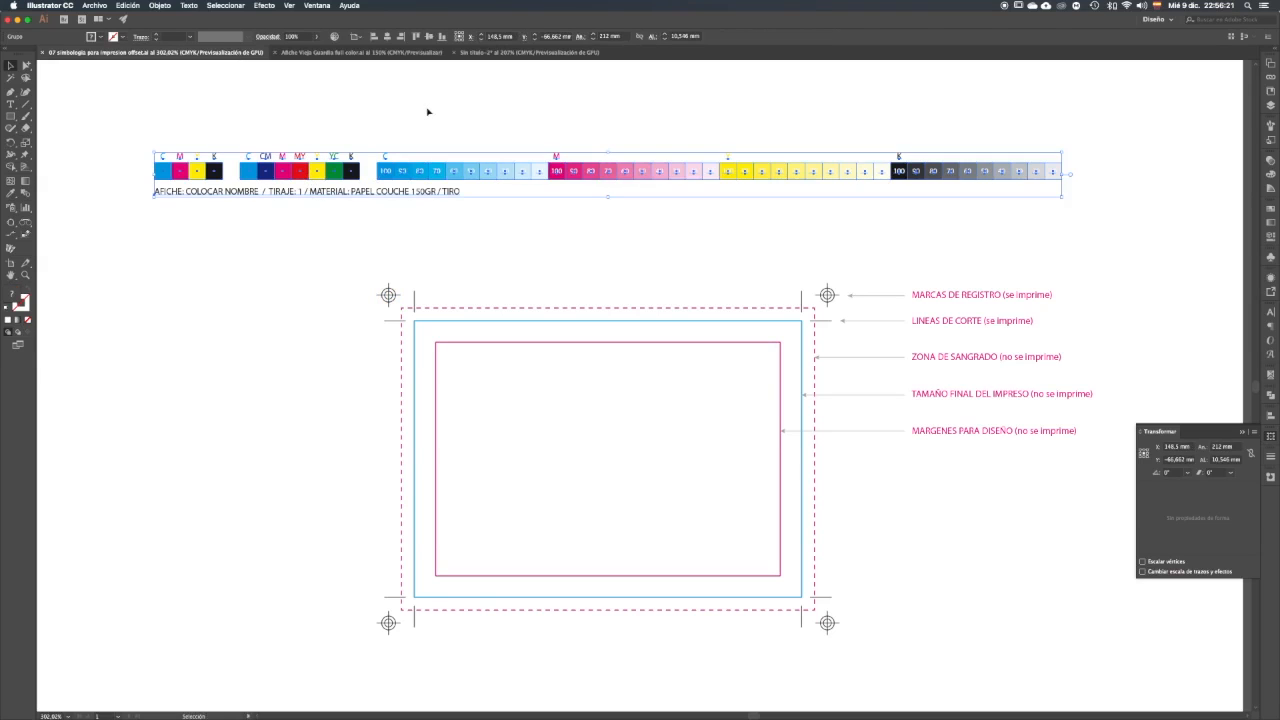
pyautogui.press('v')
pyautogui.click(128, 5)
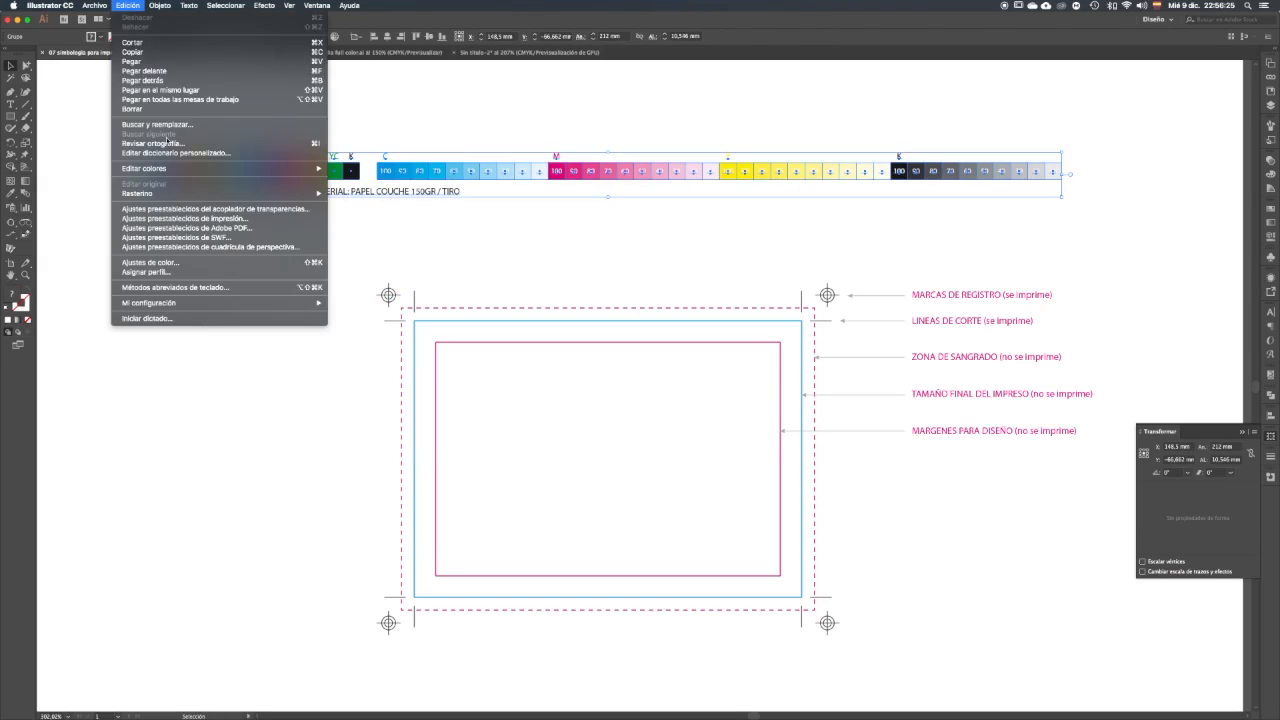
pyautogui.click(140, 51)
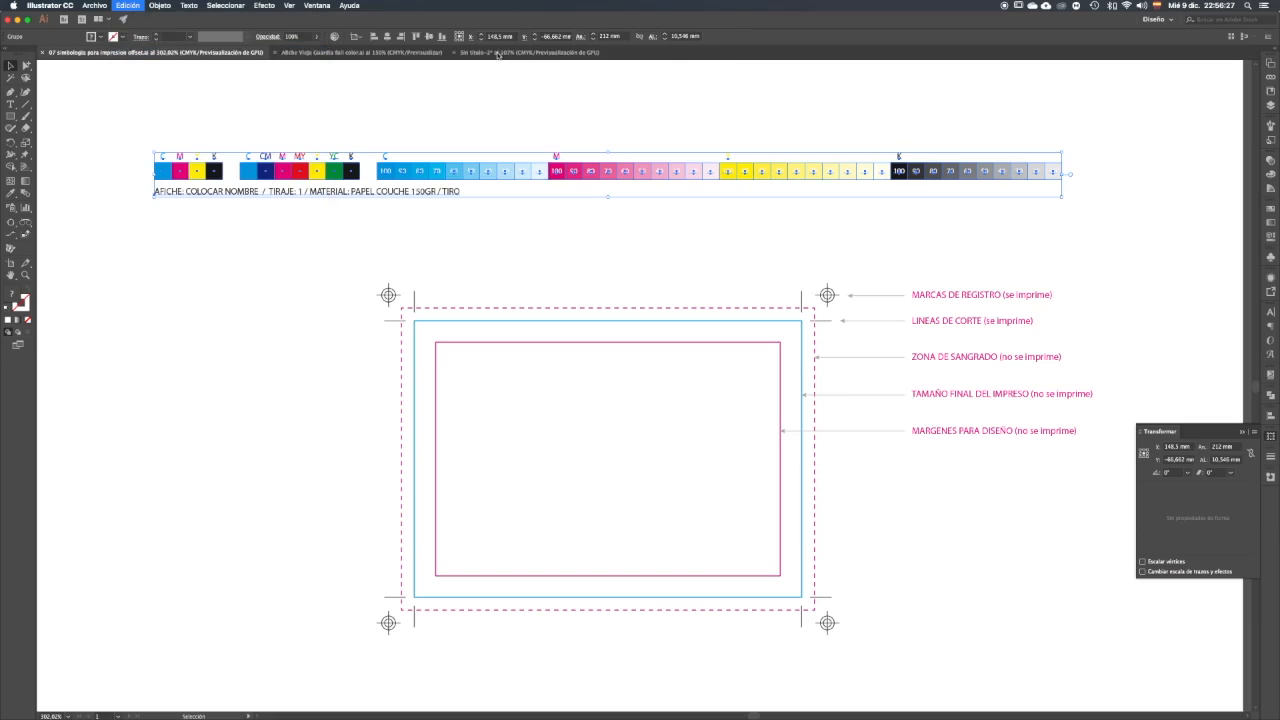
# Step: Paste the colour bars into Sin título-2 and place them below the bottom crop marks
pyautogui.click(498, 53)
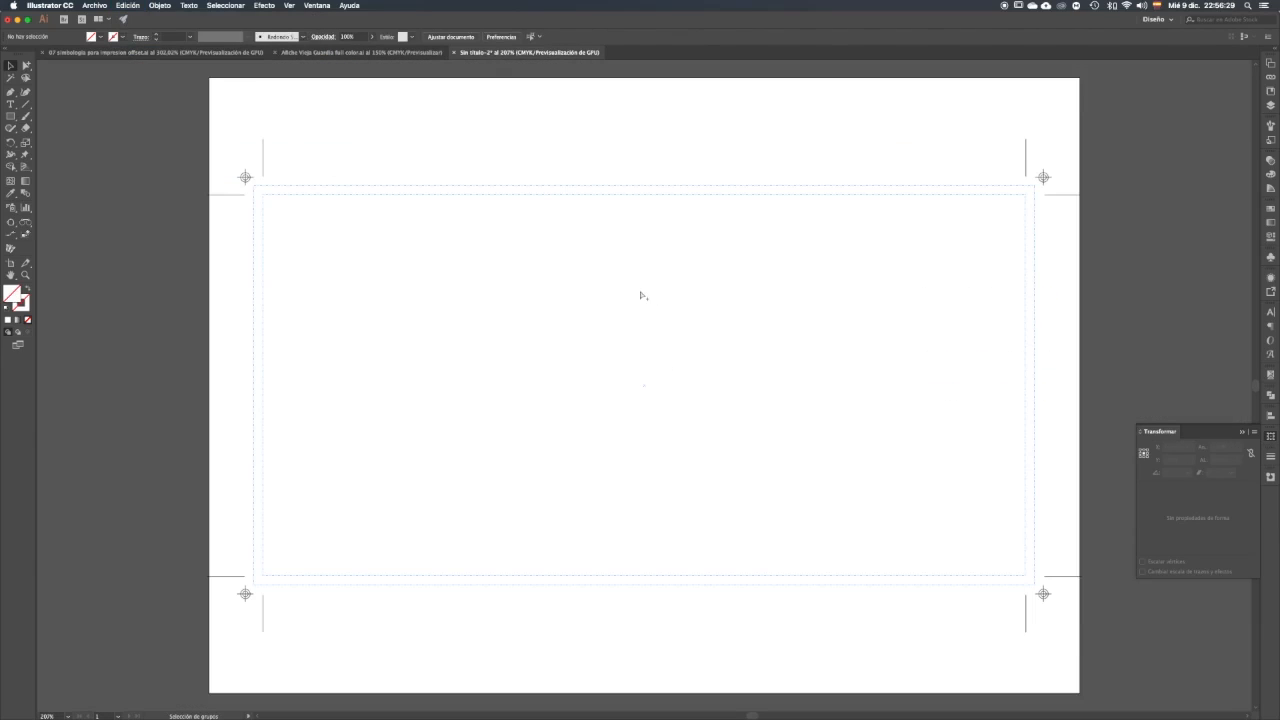
pyautogui.press('super+v')
pyautogui.moveTo(566, 385); pyautogui.dragTo(518, 617)
pyautogui.click(531, 657)
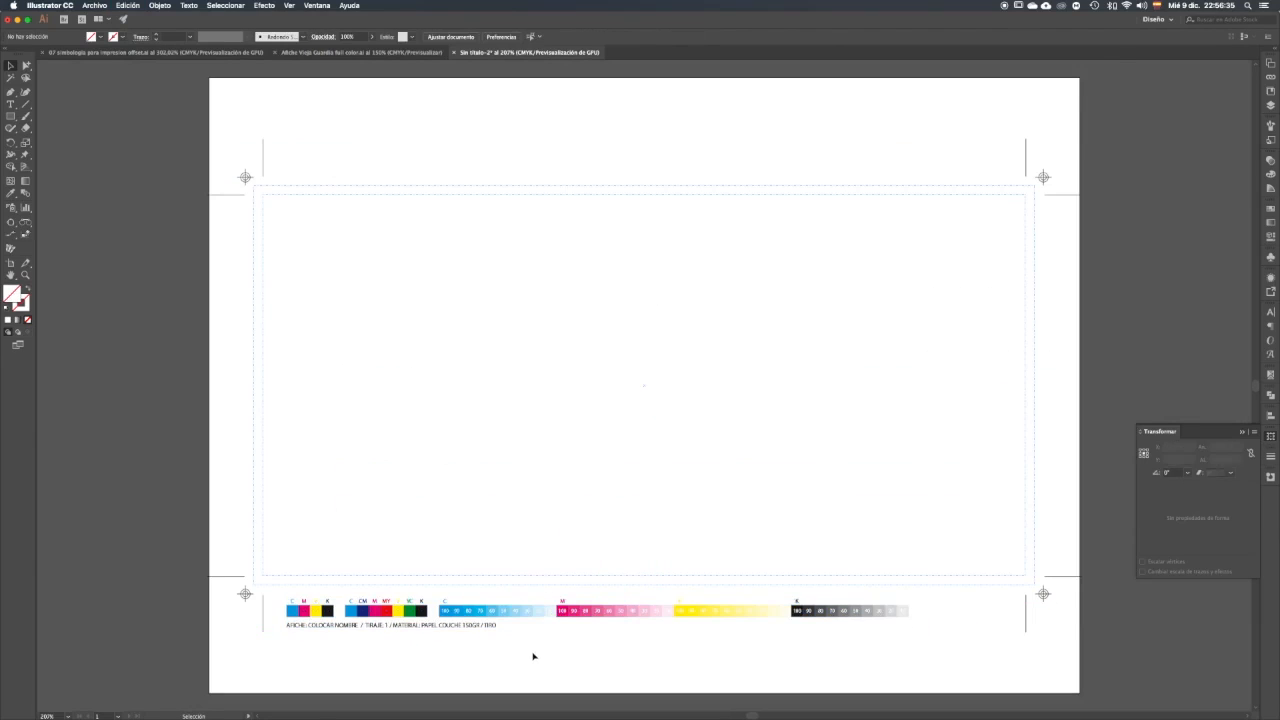
# Step: Replace COLOCAR NOMBRE in the colour-bar caption with the designer's full name
pyautogui.scroll(-1, 526, 703)
pyautogui.scroll(5, 330, 588)
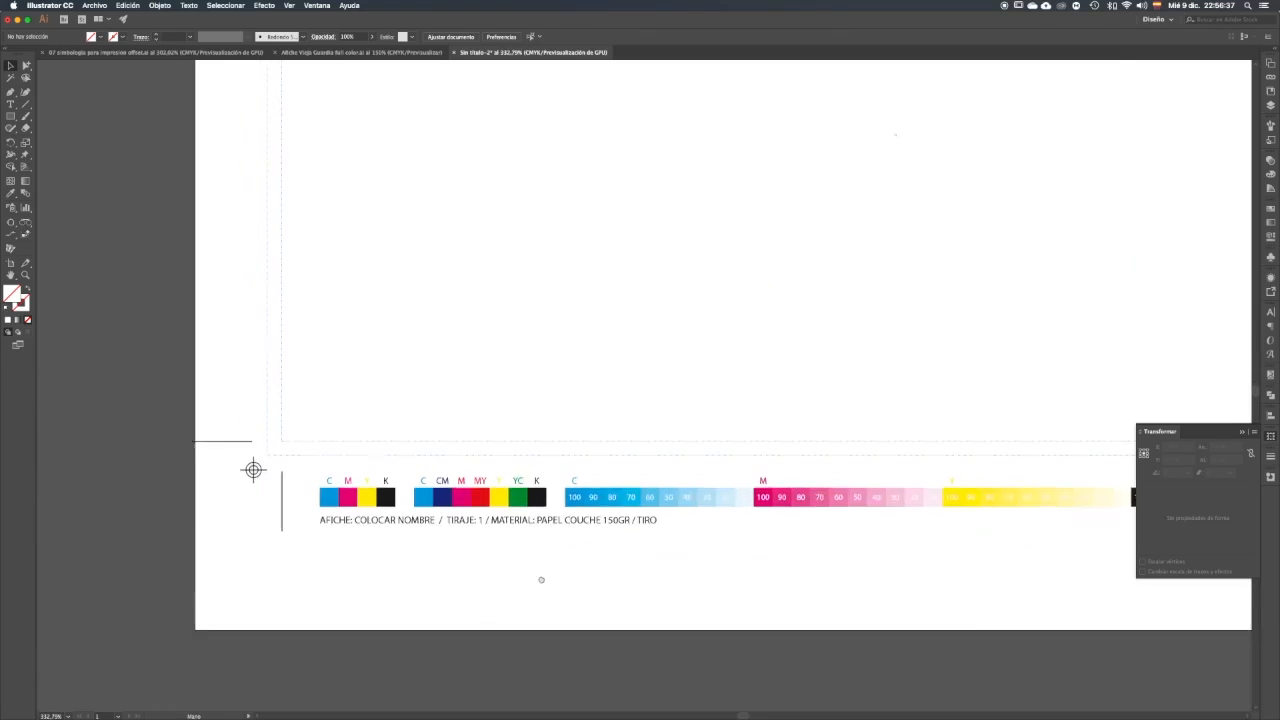
pyautogui.press('t')
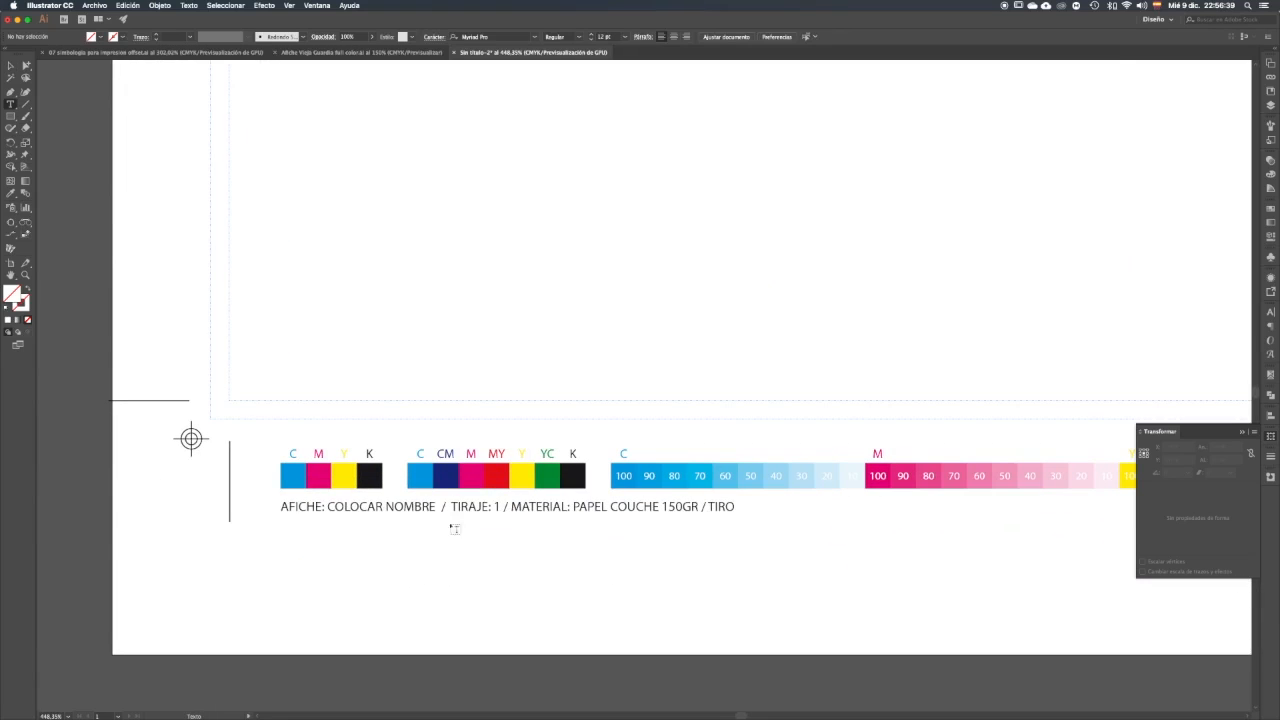
pyautogui.moveTo(327, 506); pyautogui.dragTo(438, 508)
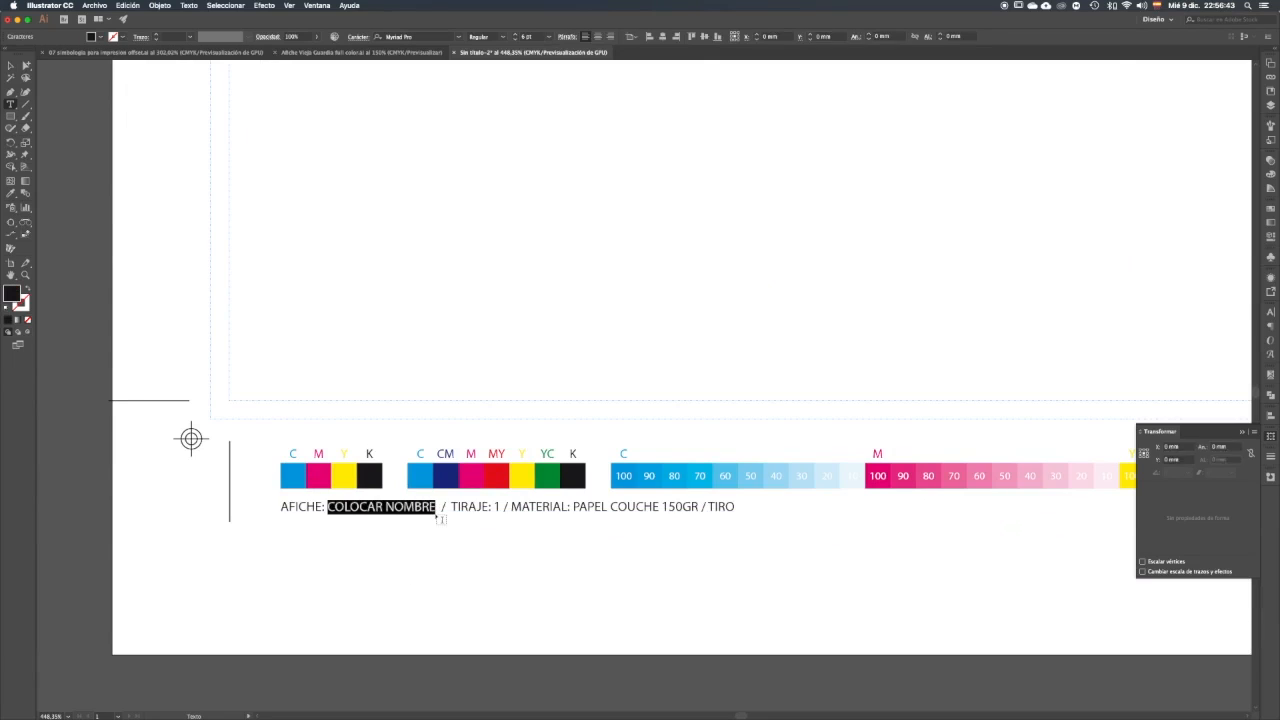
pyautogui.write('MARCELO ESPIN')
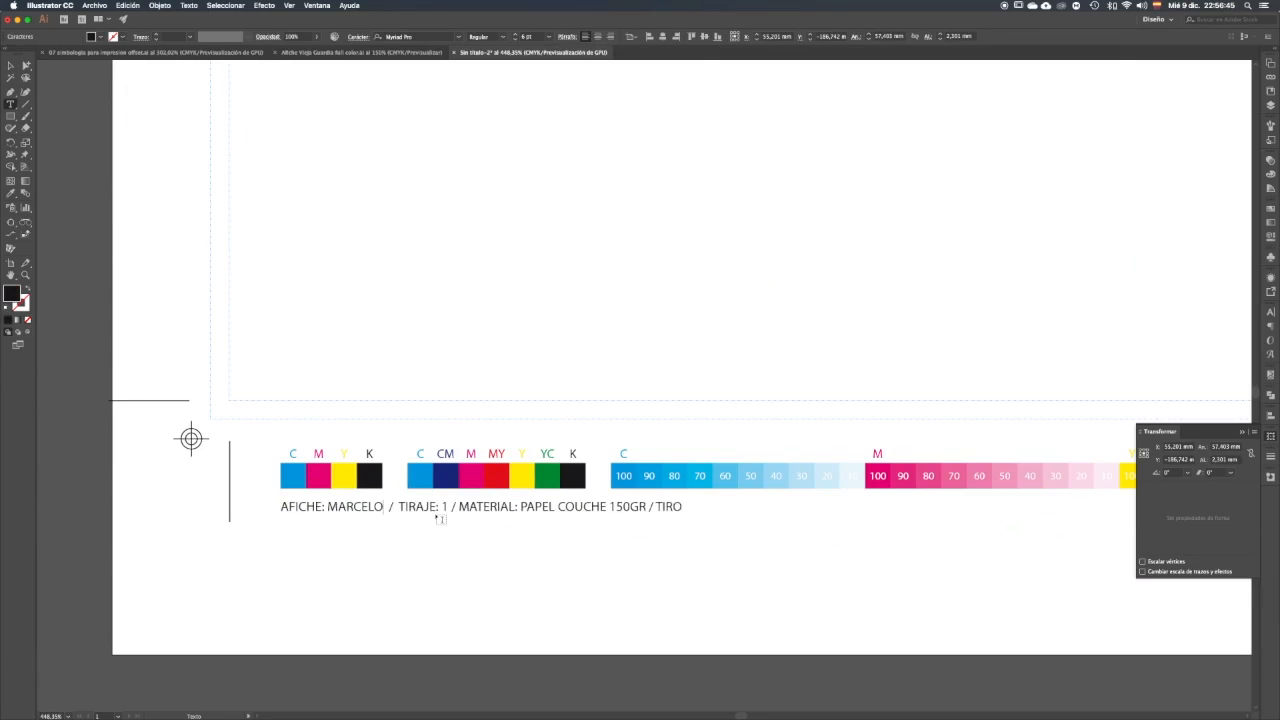
pyautogui.write('OZA')
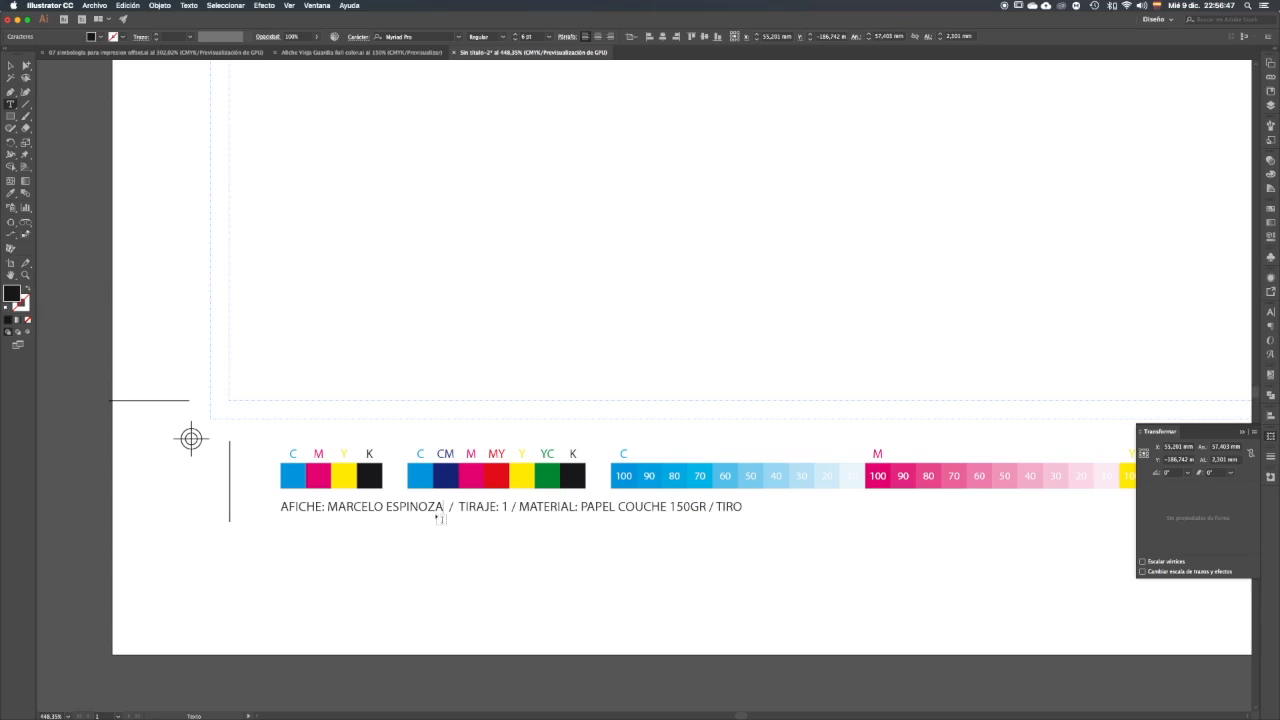
pyautogui.keyDown('super'); pyautogui.click(515, 533); pyautogui.keyUp('super')
pyautogui.moveTo(573, 531); pyautogui.dragTo(523, 497)
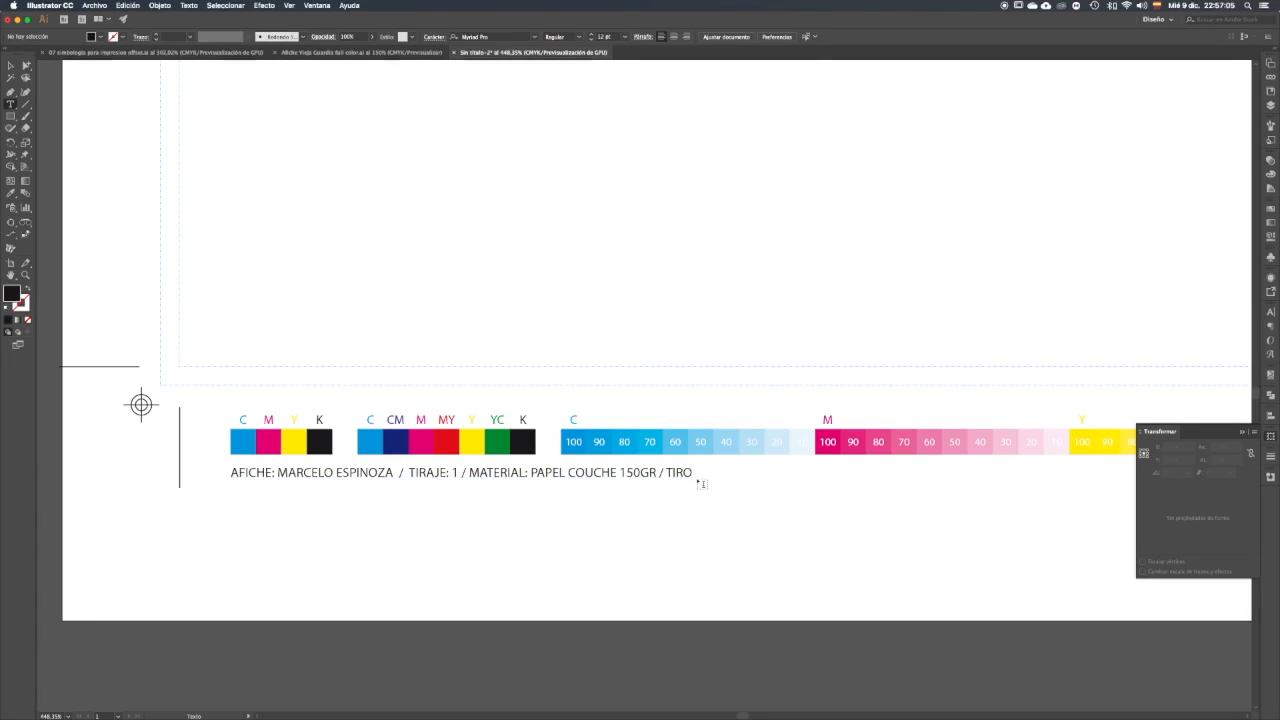
pyautogui.click(11, 66)
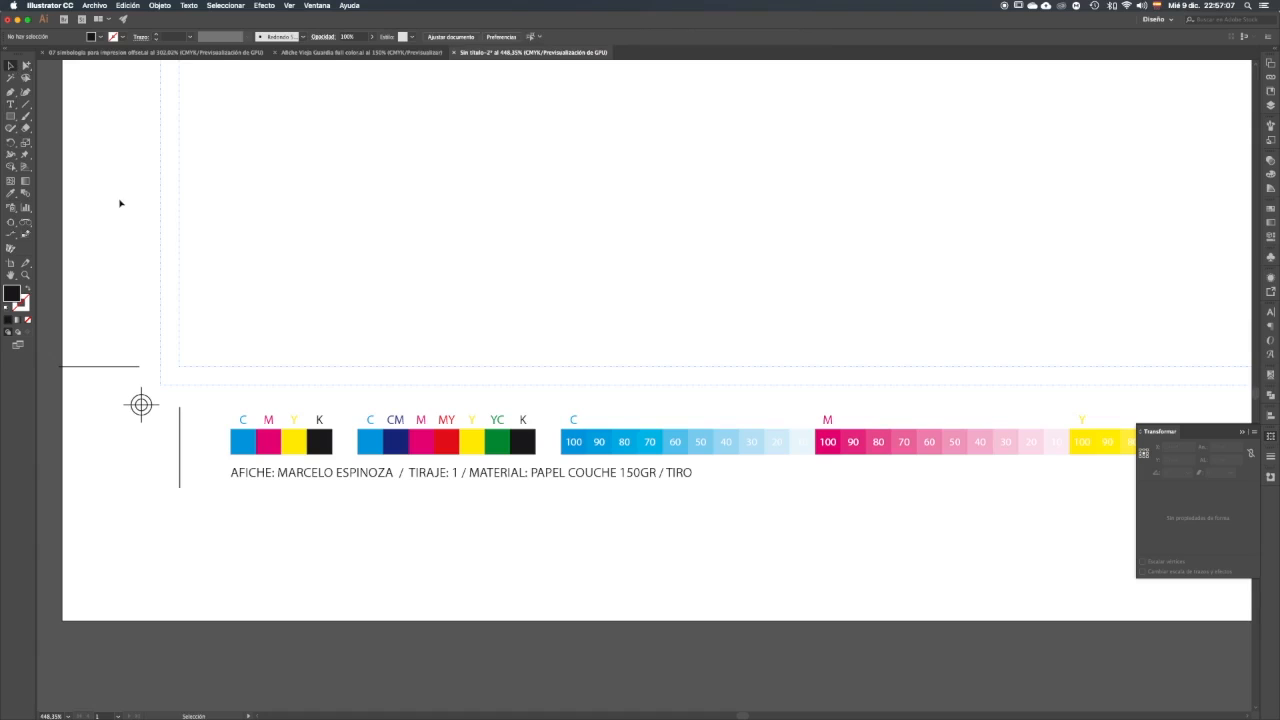
pyautogui.press('super+0')
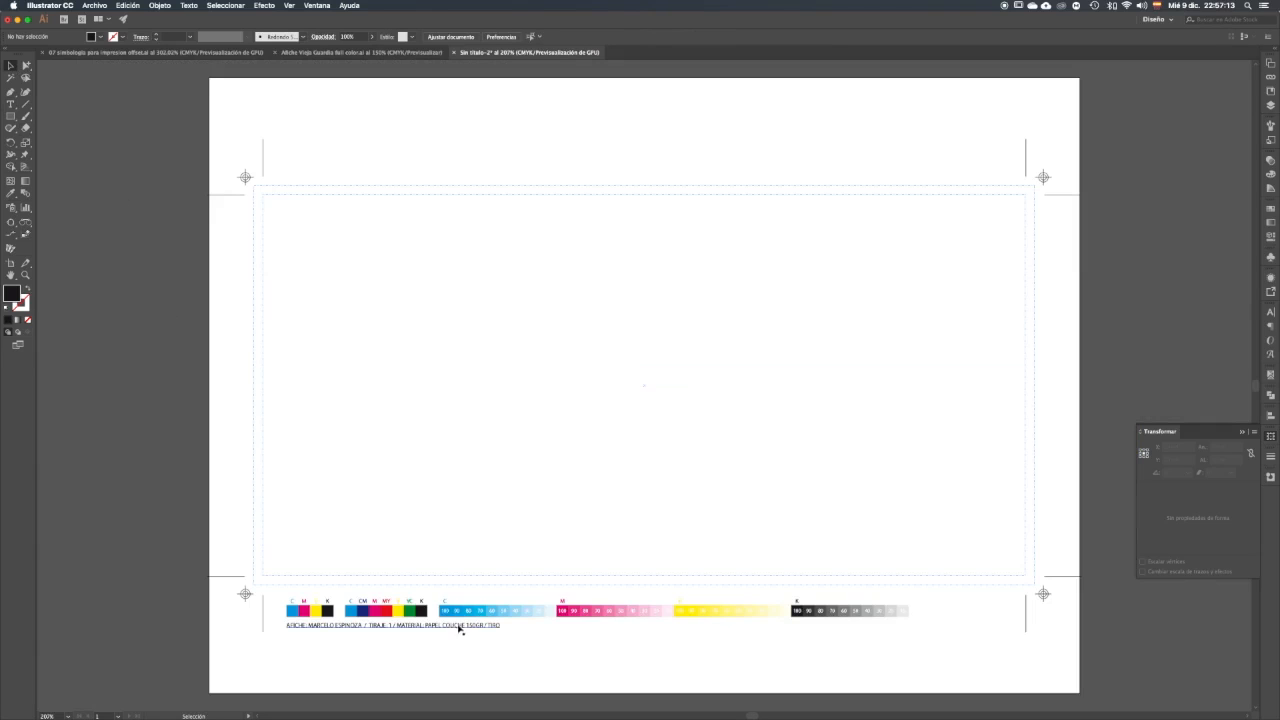
# Step: Nudge the colour bars slightly lower and start Save As in the 18 SEPARACION DE COLOR folder
pyautogui.moveTo(456, 612); pyautogui.dragTo(456, 622)
pyautogui.click(603, 669)
pyautogui.press('super')
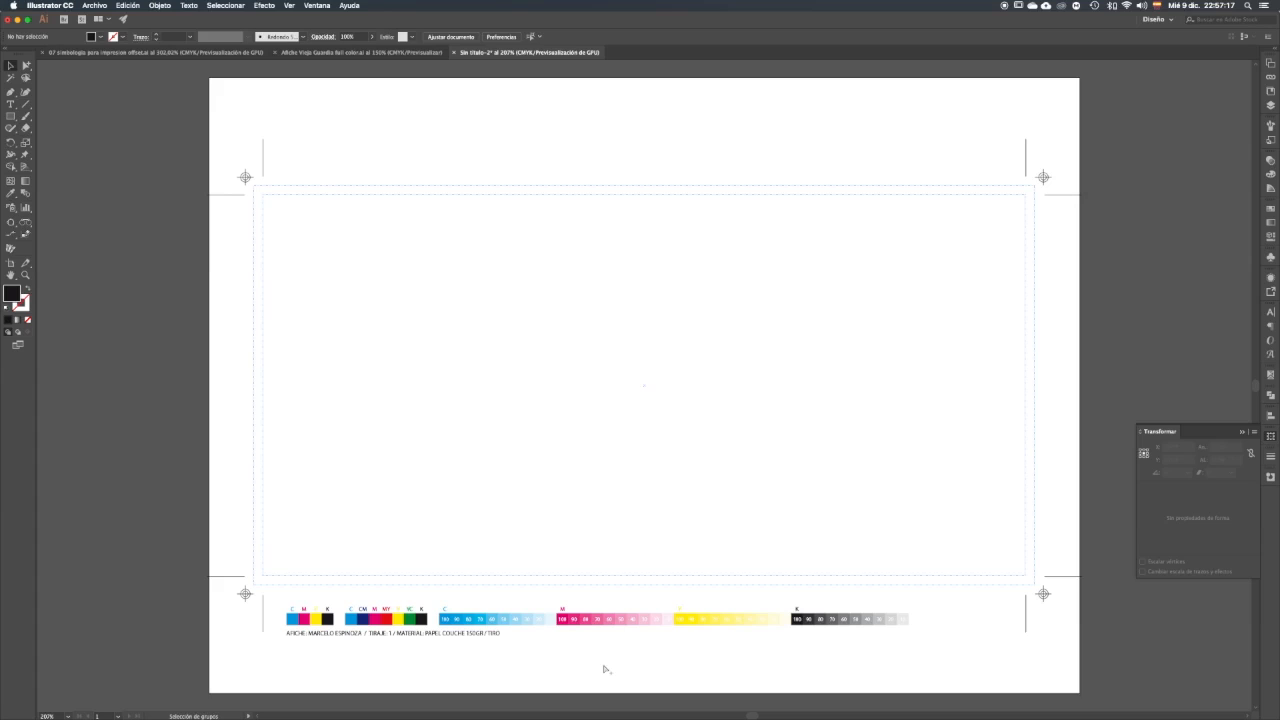
pyautogui.press('super+s')
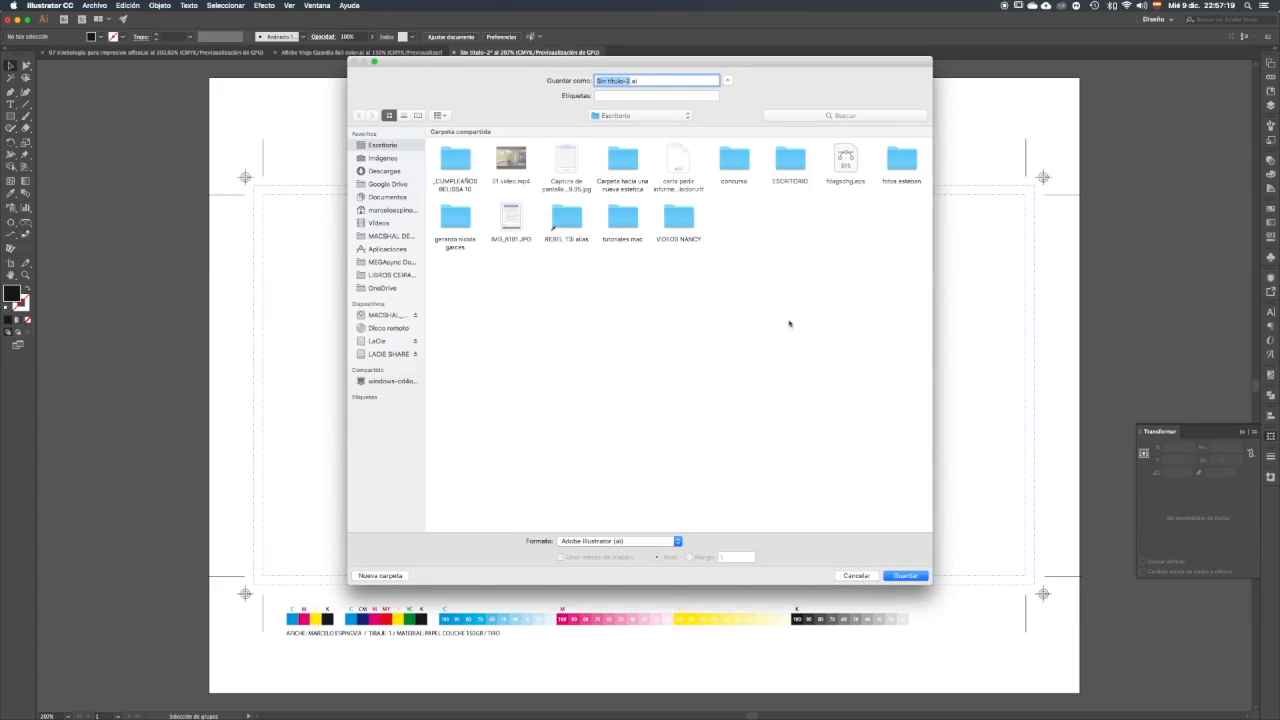
pyautogui.click(640, 118)
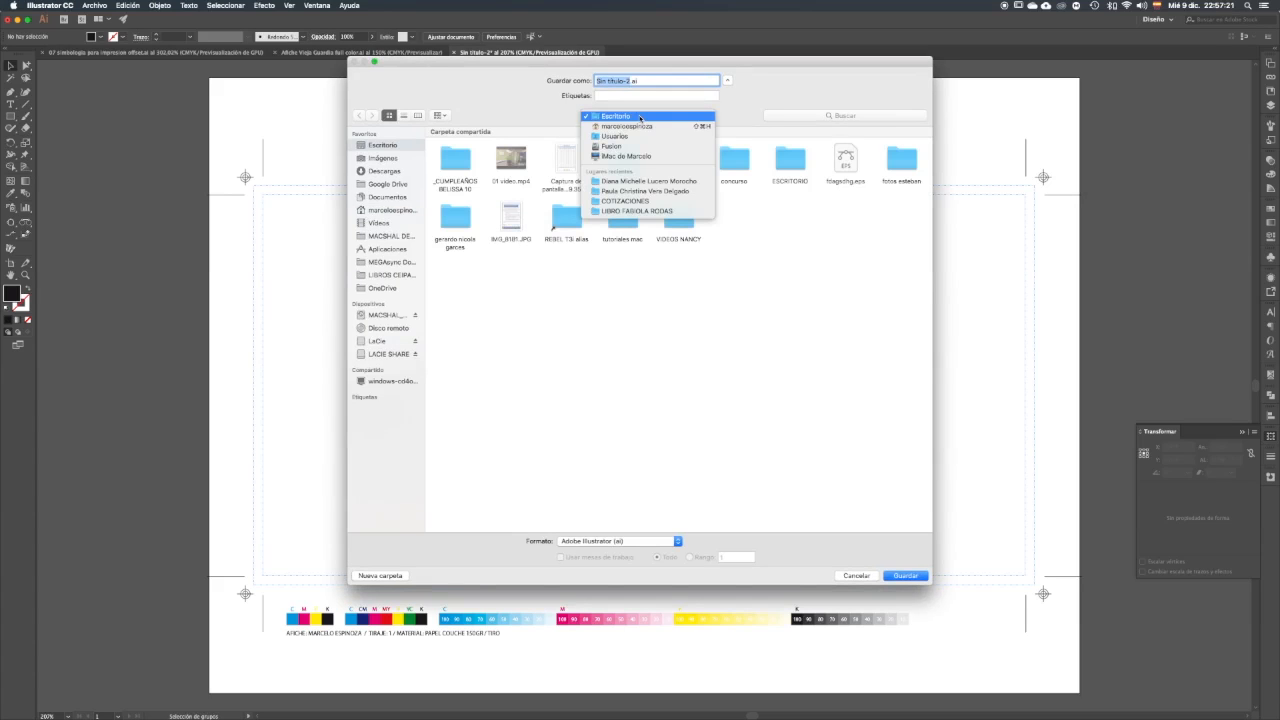
pyautogui.click(557, 230)
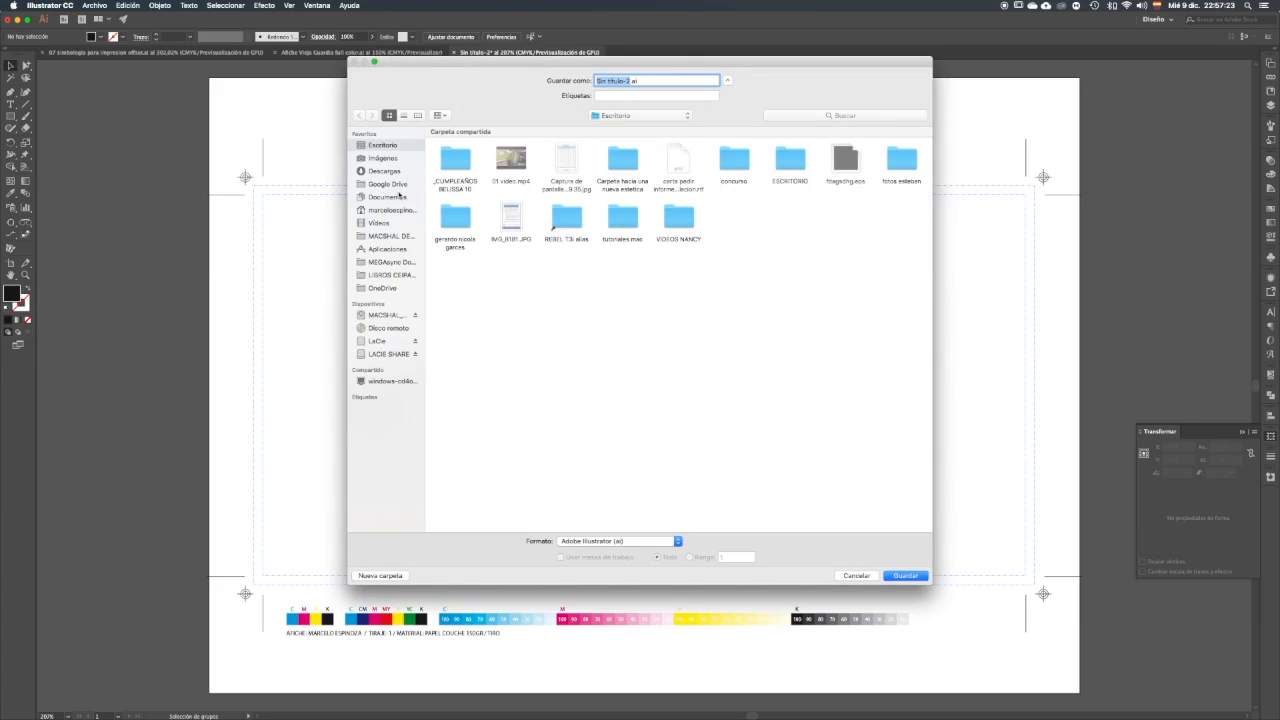
pyautogui.click(398, 197)
pyautogui.doubleClick(458, 155)
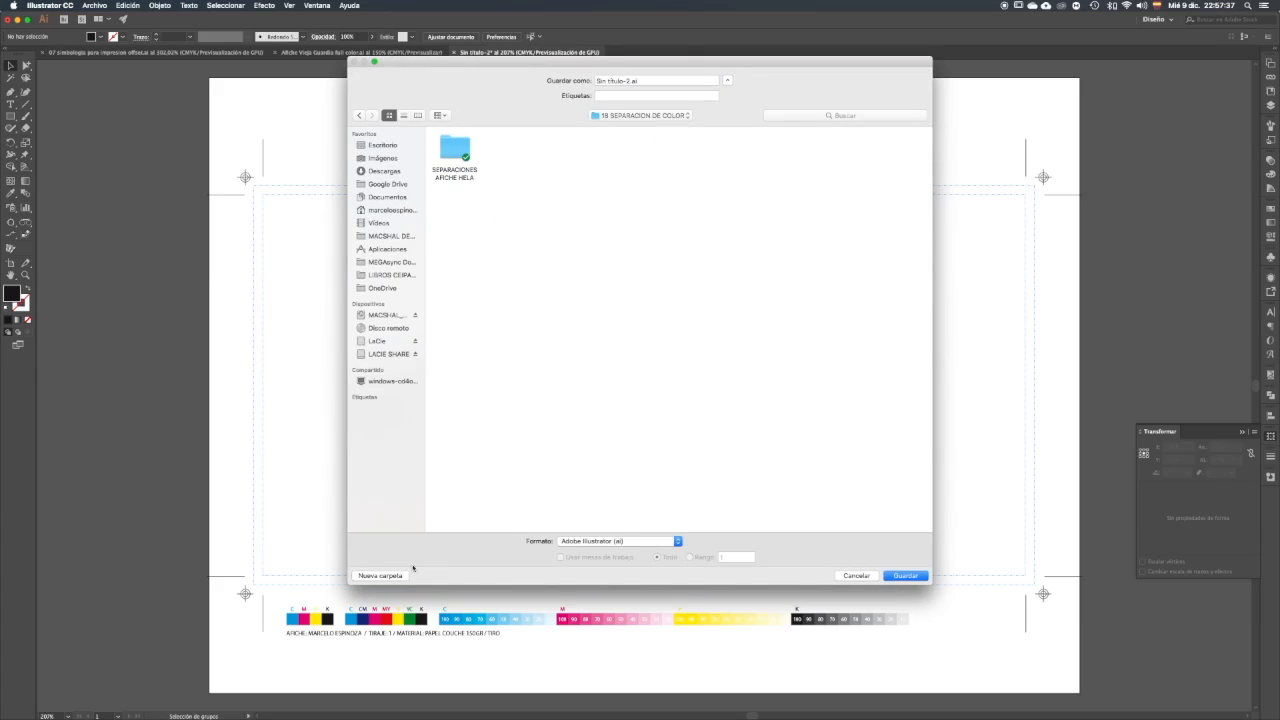
# Step: Create the folder 'SEPARACION AFICHE VIEJA GUARDIA' and save the file there as 'Separacion CMYK.ai'
pyautogui.click(380, 575)
pyautogui.write('SEPARACION AFICHE V')
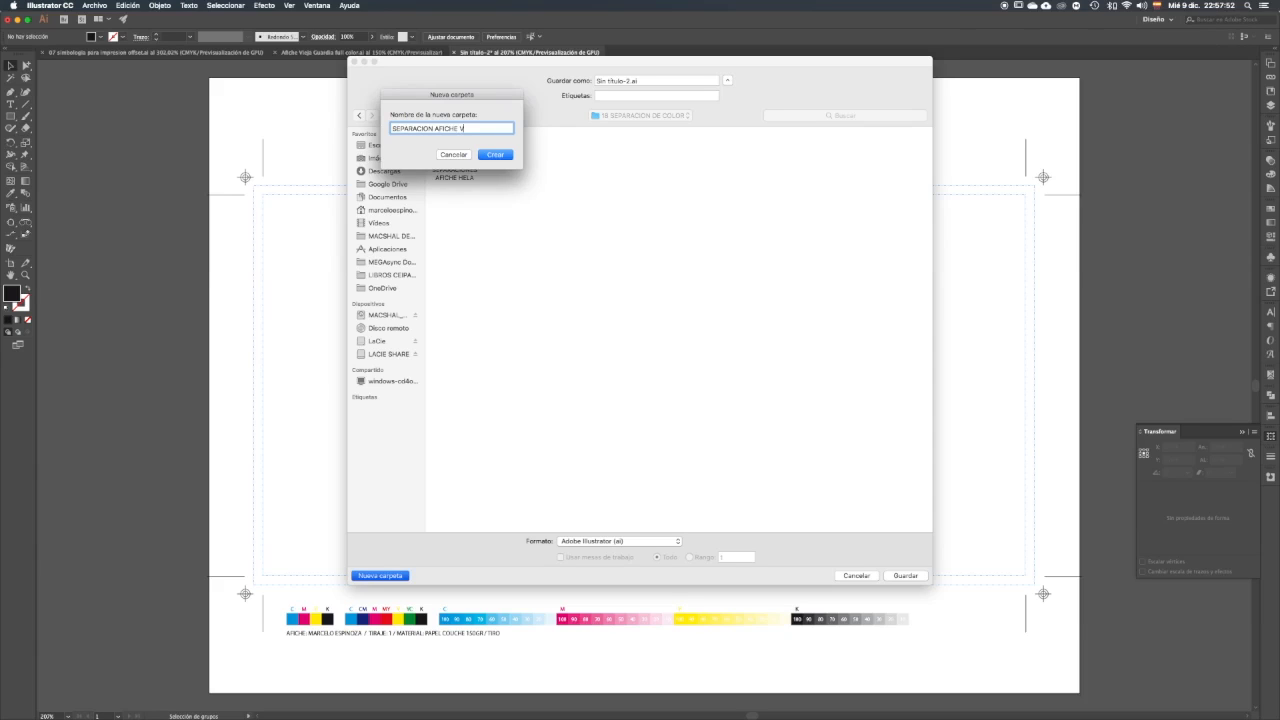
pyautogui.write('IEJA GUARDIA')
pyautogui.click(497, 155)
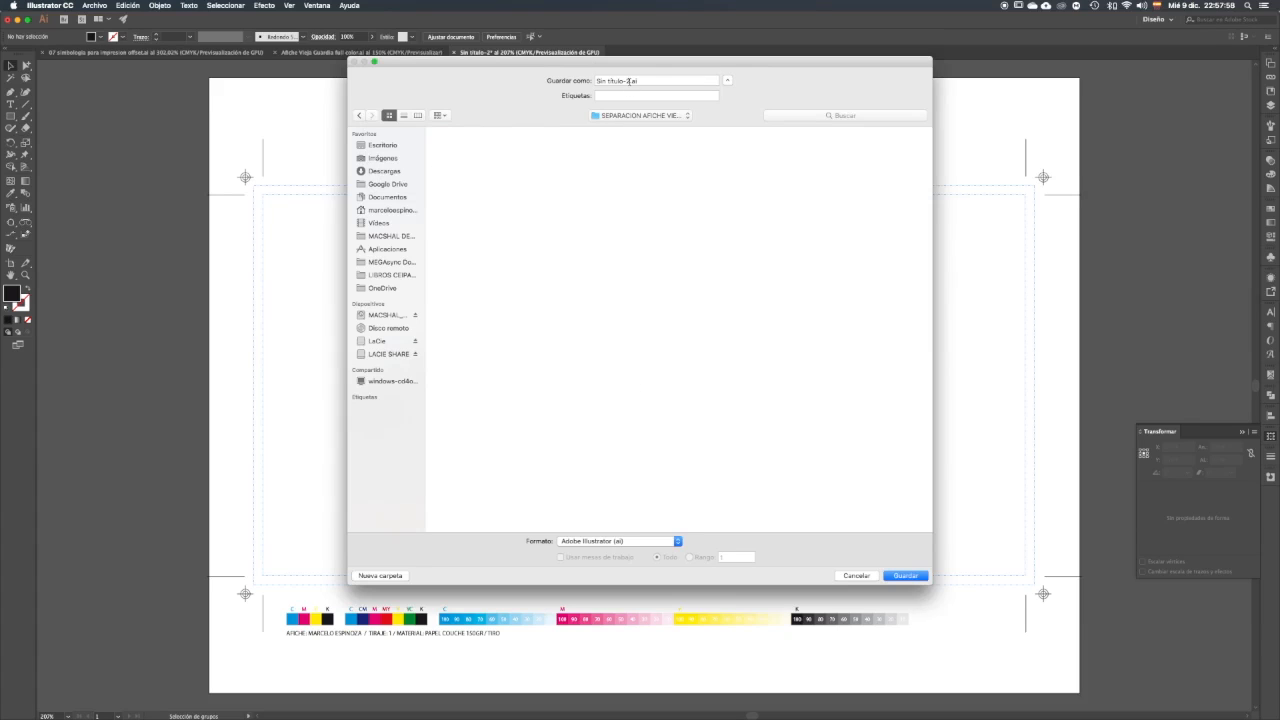
pyautogui.write('Sep')
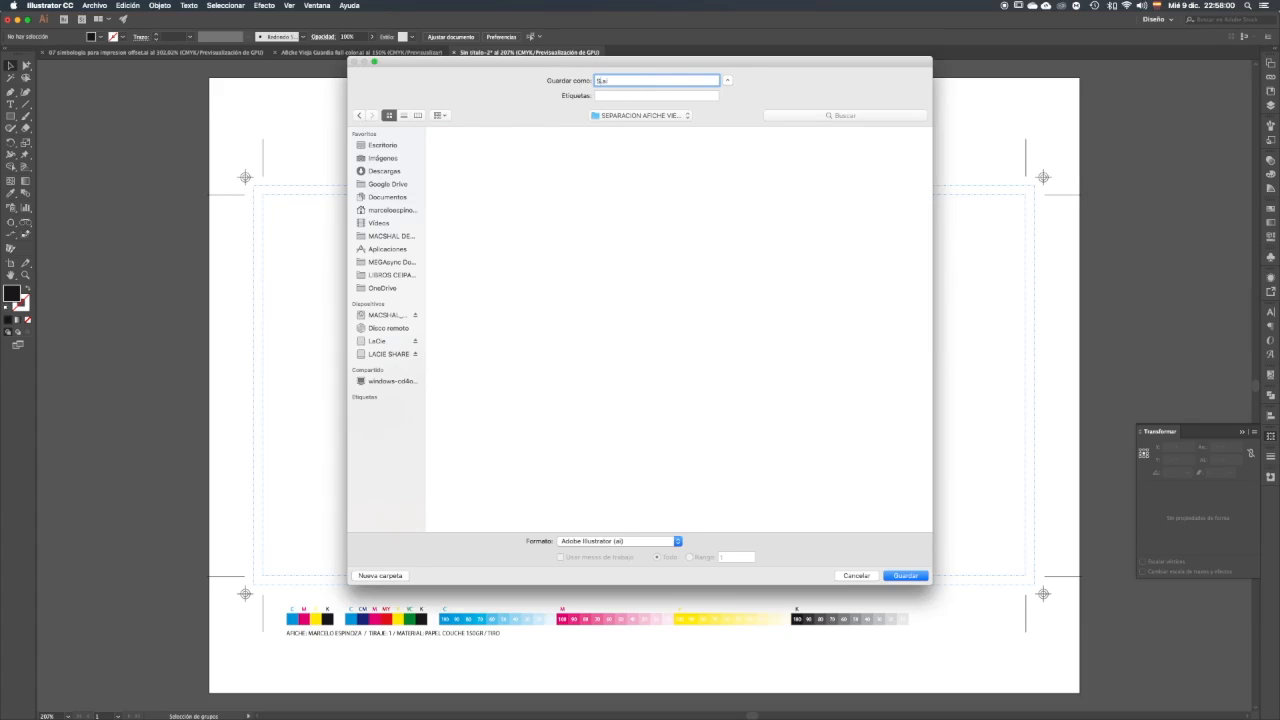
pyautogui.write('aracion CMYK')
pyautogui.click(906, 576)
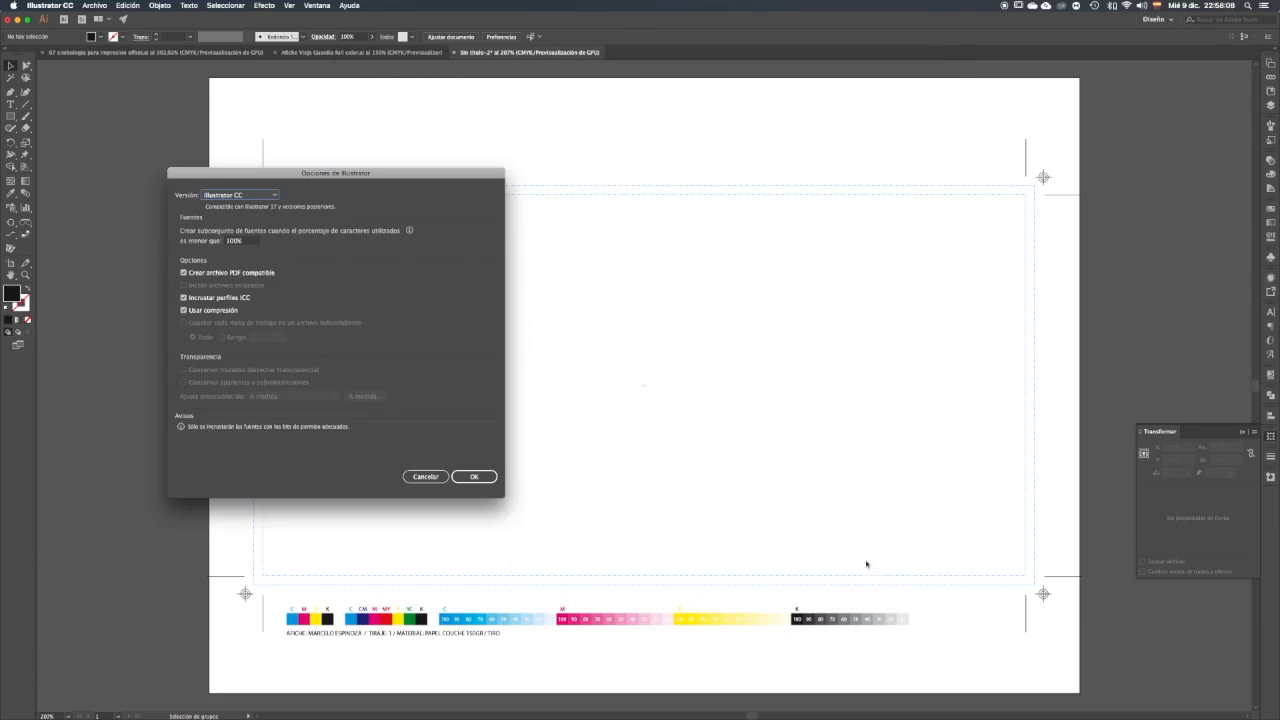
pyautogui.click(470, 479)
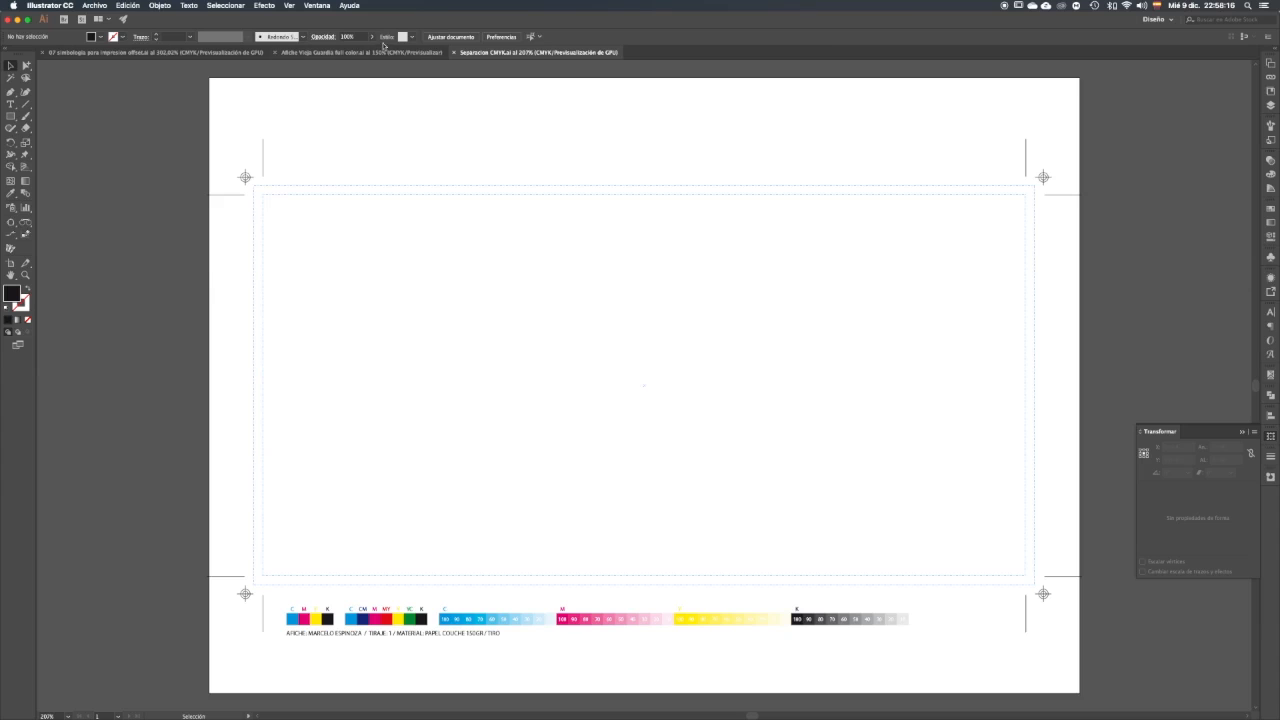
# Step: Switch to the Afiche Vieja Guardia full color poster document, 40 × 20 cm
pyautogui.click(354, 52)
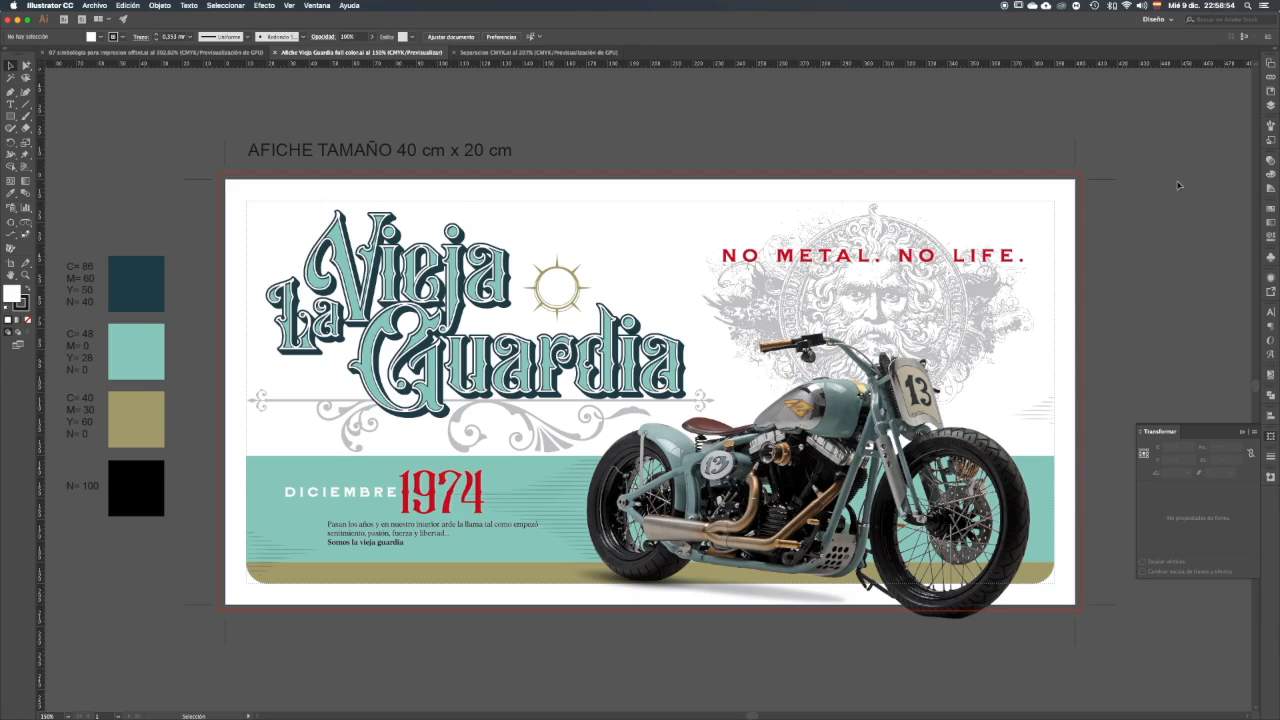
# Step: Draw a 400 × 200 mm rectangle covering the whole poster artboard
pyautogui.click(1271, 106)
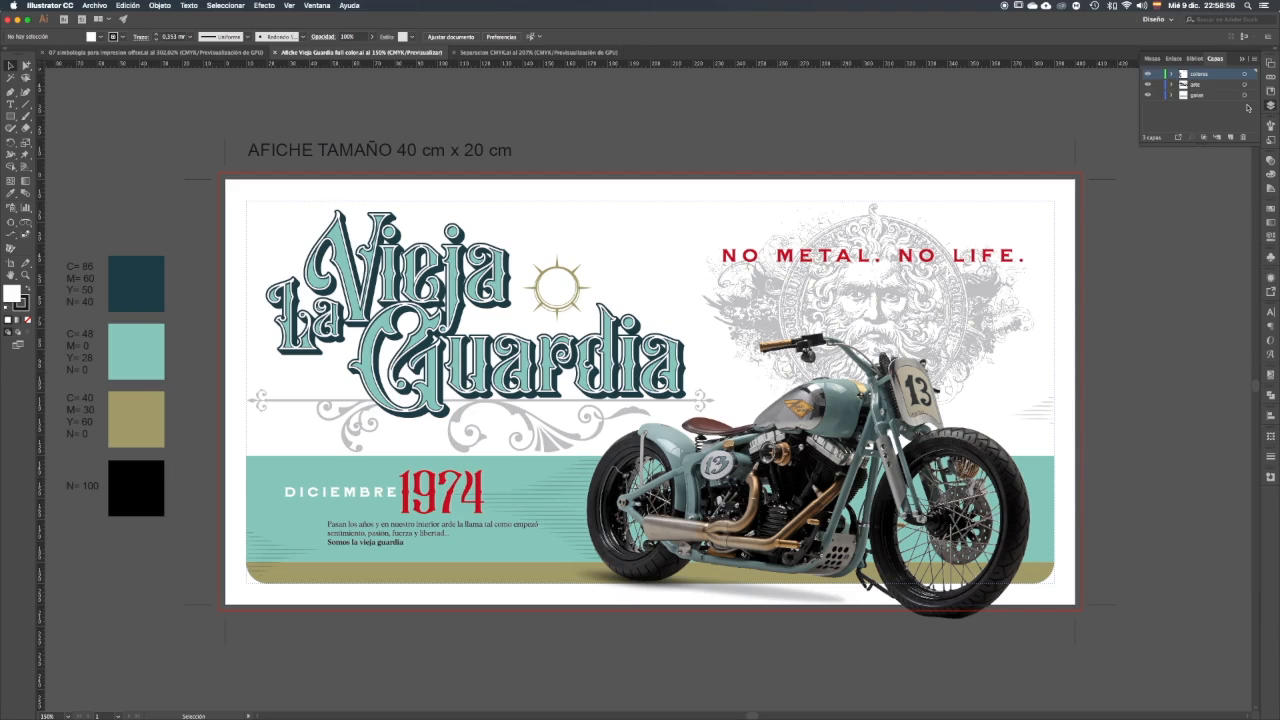
pyautogui.press('m')
pyautogui.moveTo(229, 180); pyautogui.dragTo(1077, 604)
pyautogui.press('v')
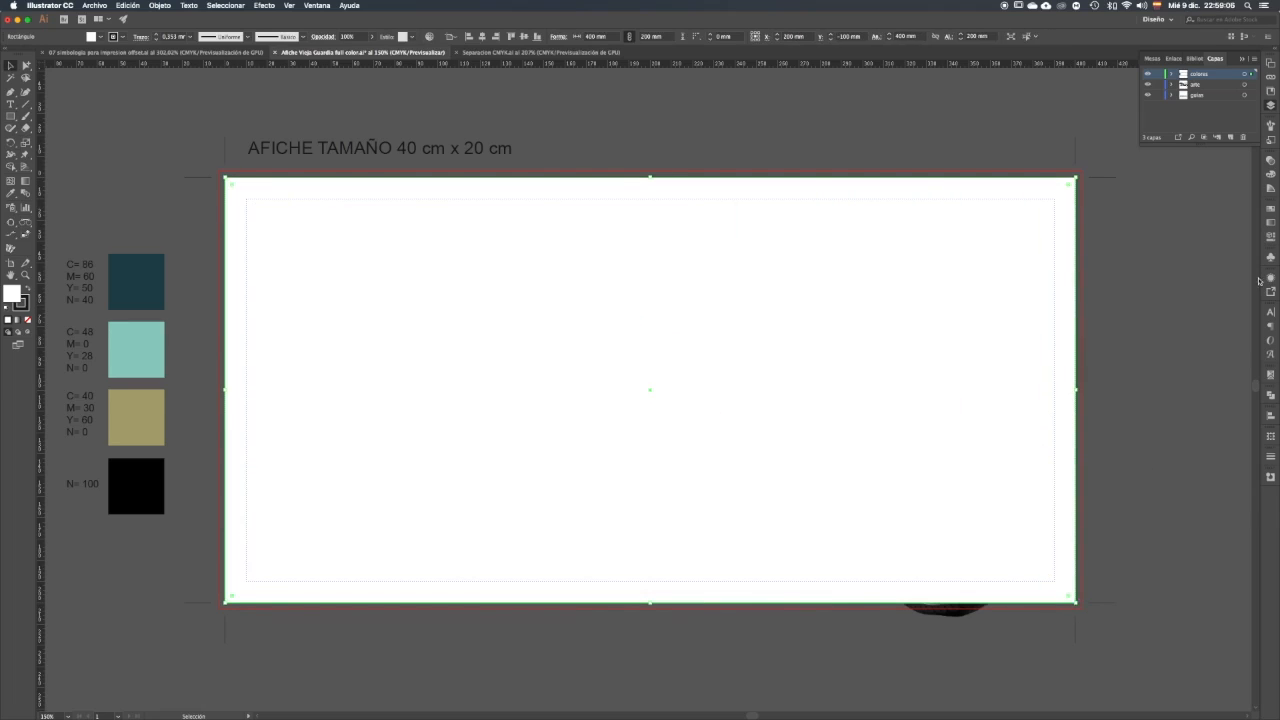
pyautogui.click(1270, 436)
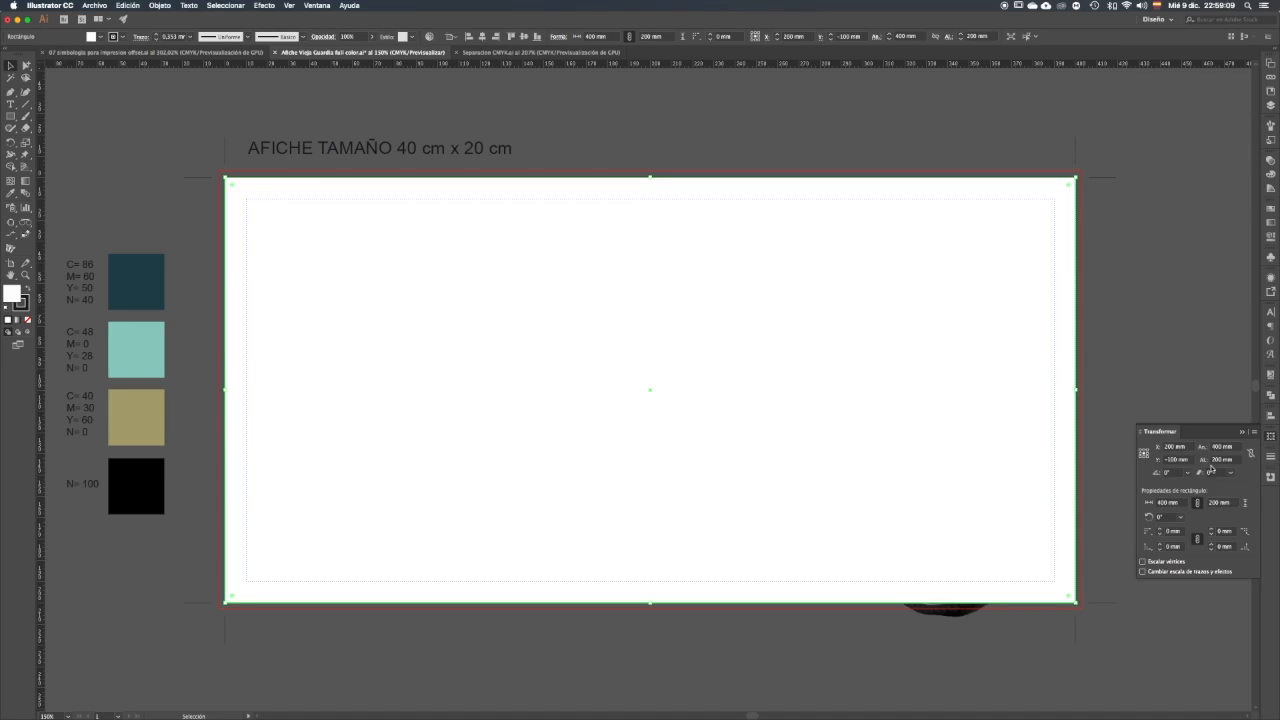
pyautogui.click(210, 195)
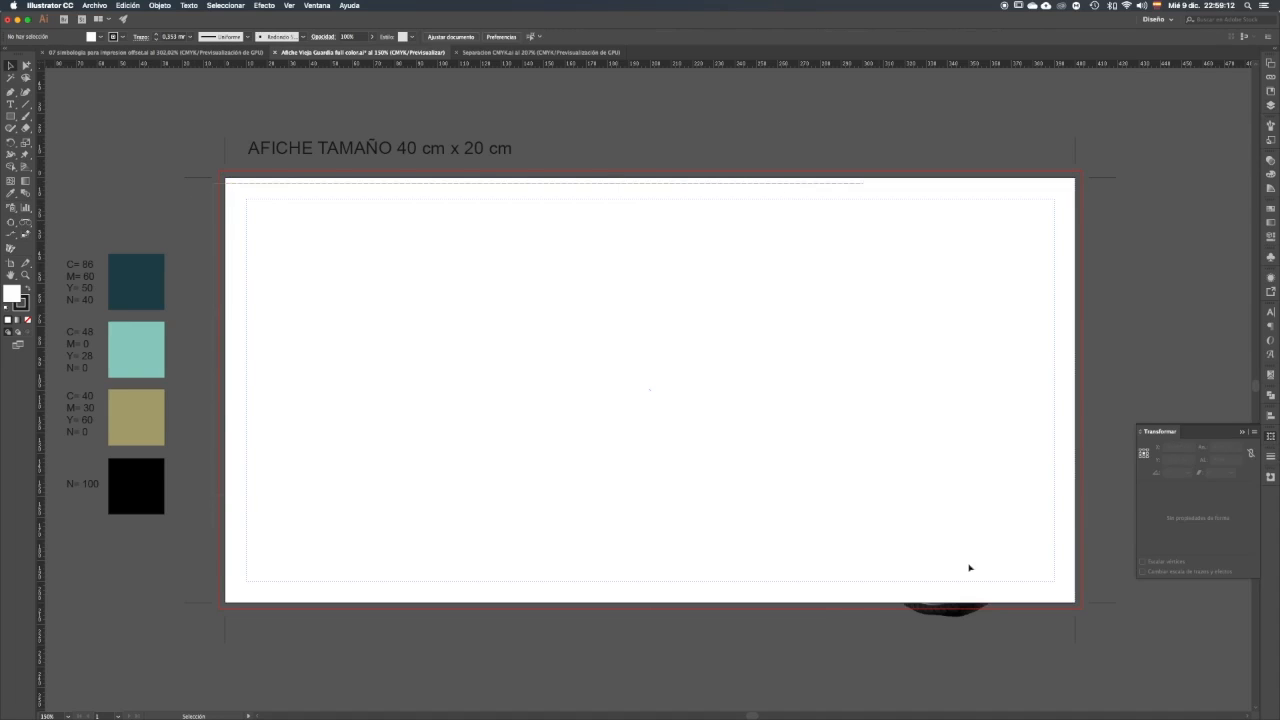
# Step: Select all the artwork and create a clipping mask, then bring up Preferences
pyautogui.press('super+a')
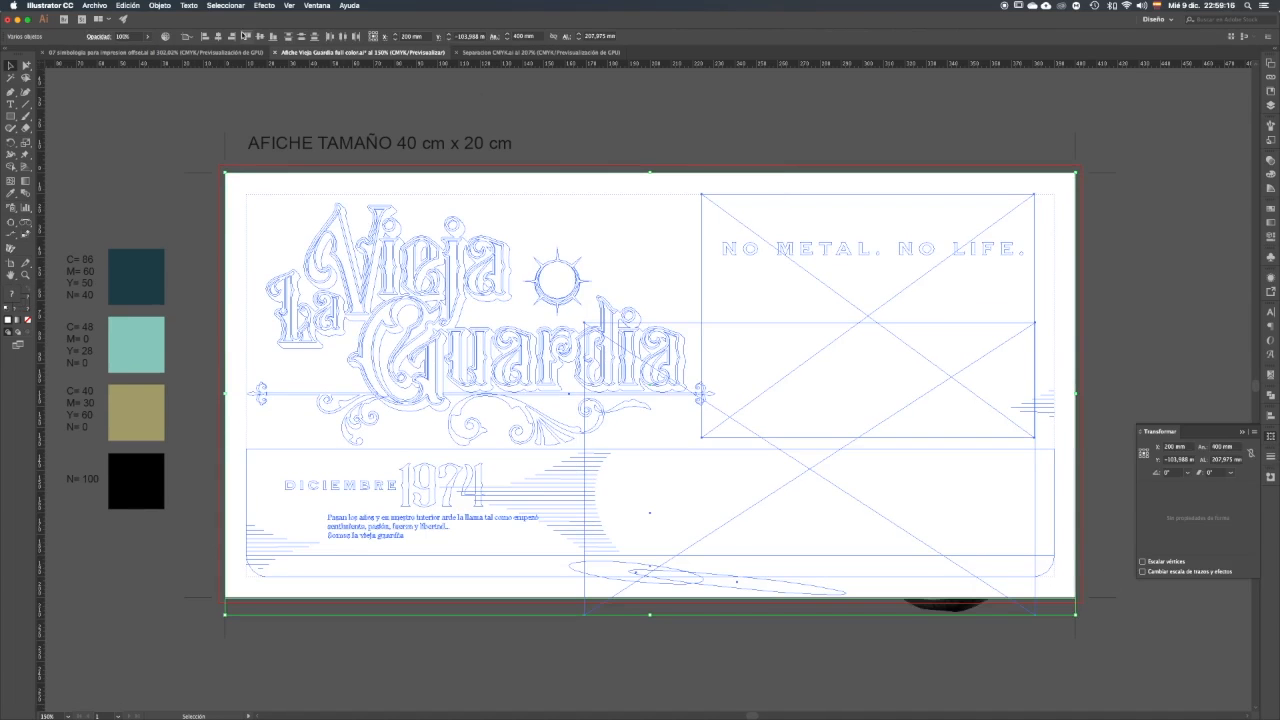
pyautogui.click(160, 5)
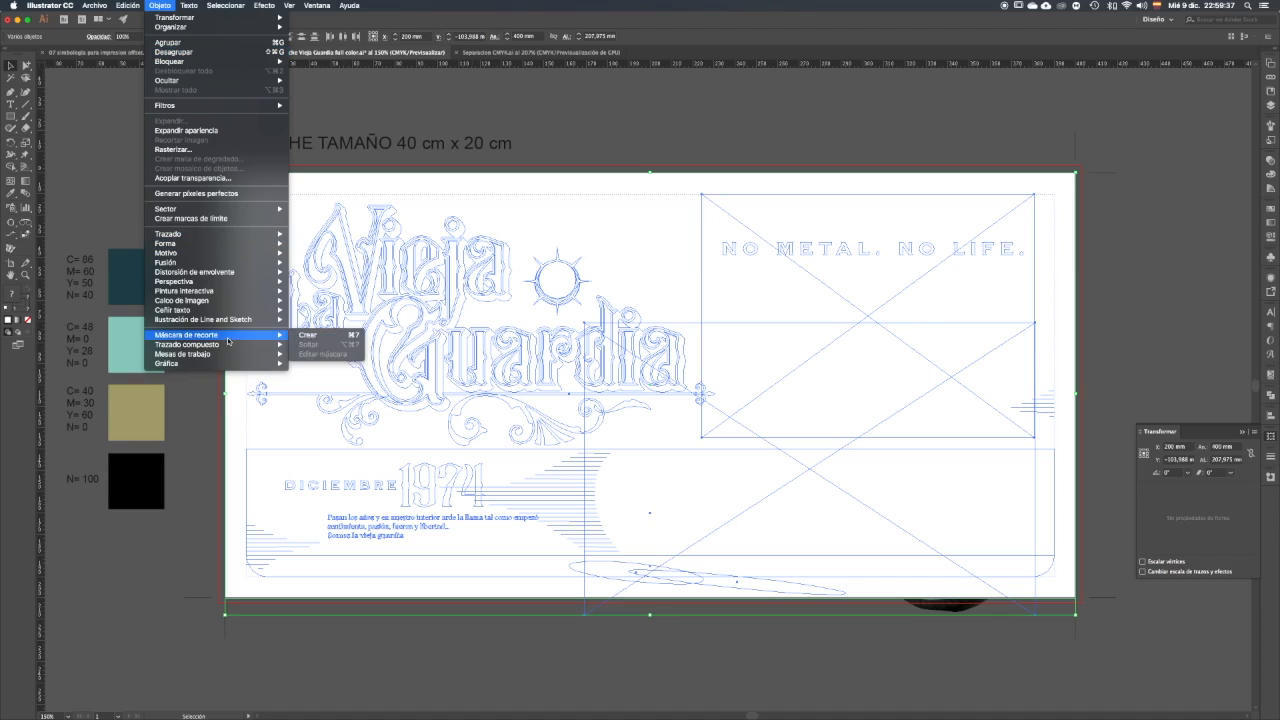
pyautogui.click(321, 338)
pyautogui.press('super+y')
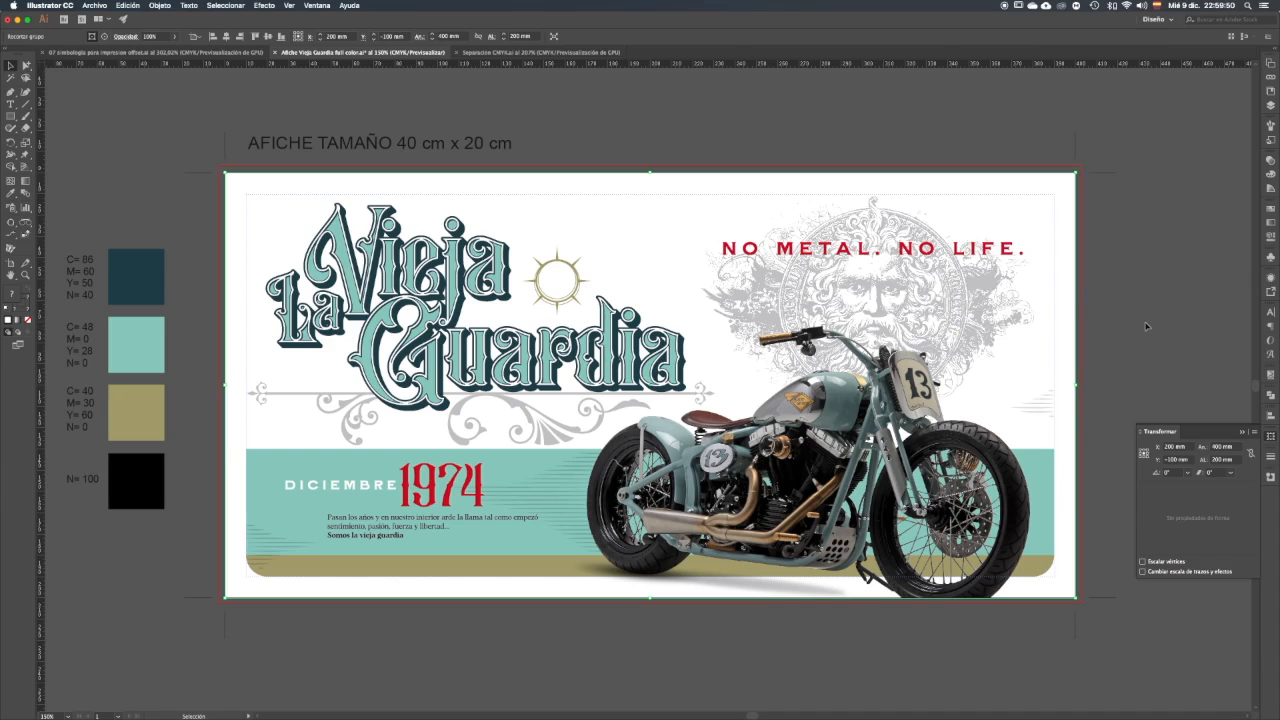
pyautogui.press('alt')
pyautogui.press('super+k')
# Step: Enable Escalar trazos y efectos and scale the artwork proportionally to 260 mm wide
pyautogui.click(667, 420)
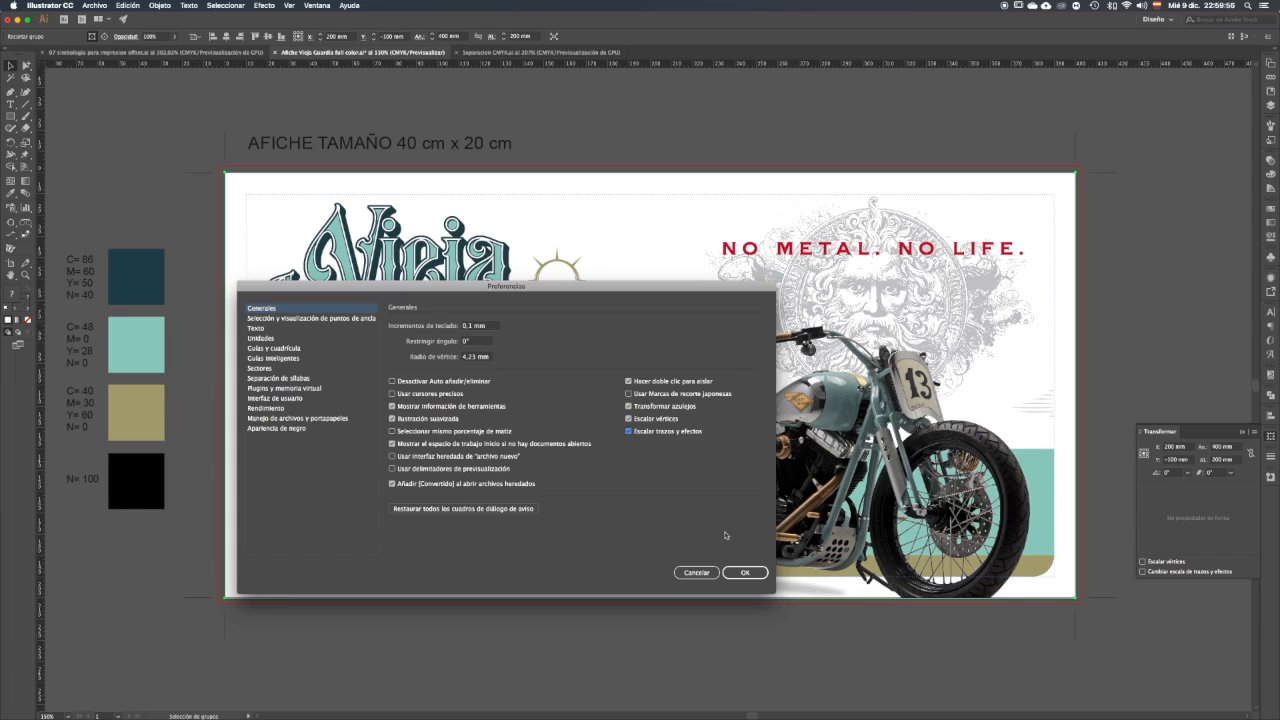
pyautogui.click(745, 572)
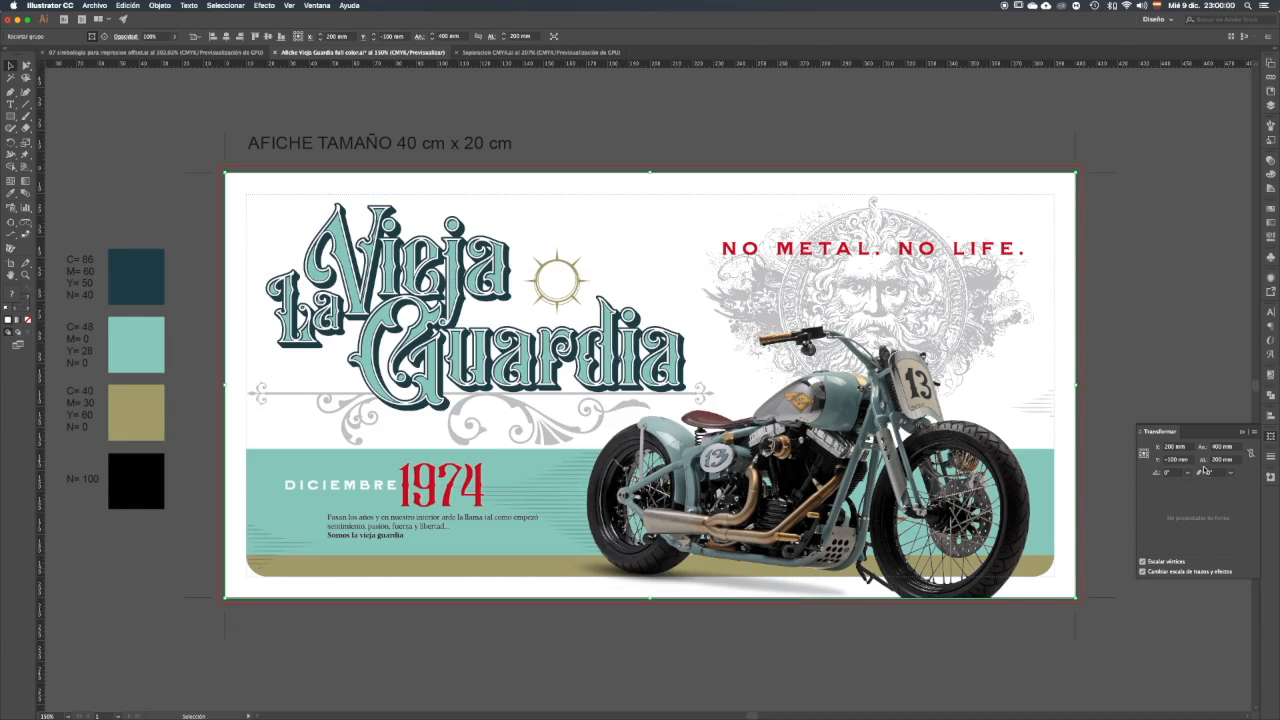
pyautogui.click(1236, 459)
pyautogui.click(1224, 447)
pyautogui.write('4')
pyautogui.write('60')
pyautogui.press('Tab')
pyautogui.press('Return')
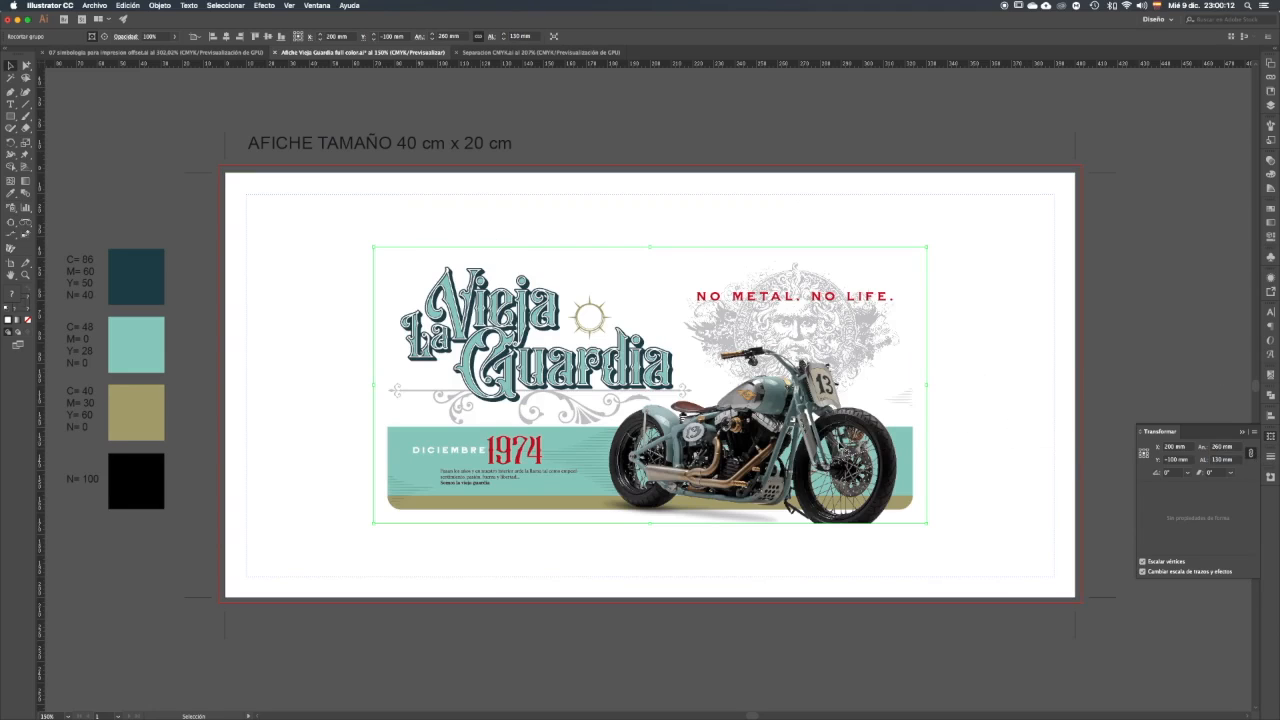
# Step: Cut the scaled poster artwork group from the poster document
pyautogui.click(848, 466)
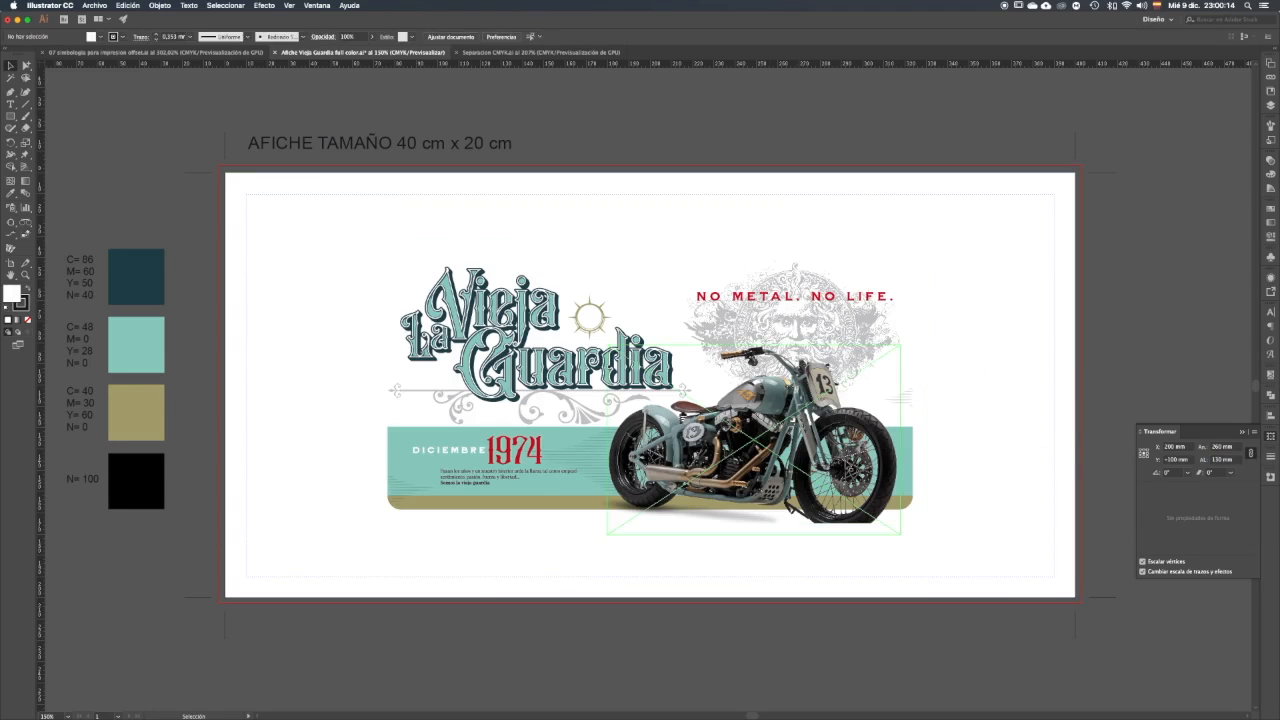
pyautogui.press('Delete')
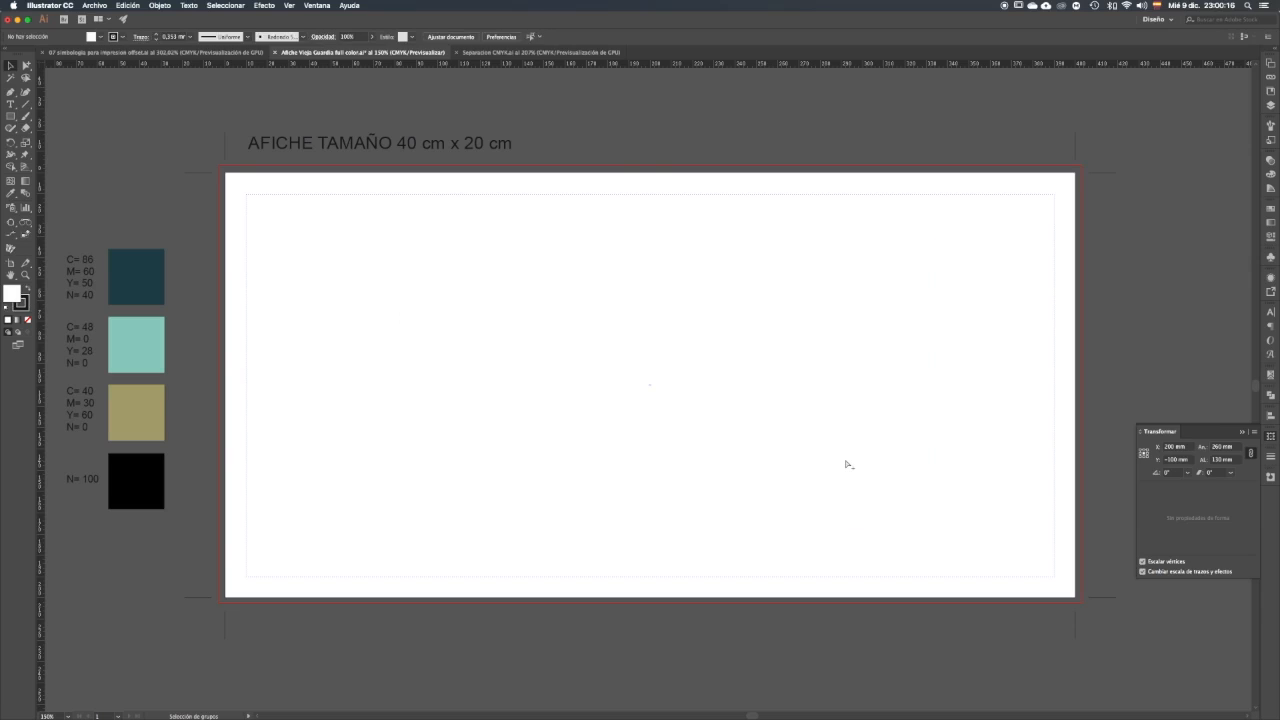
pyautogui.click(590, 52)
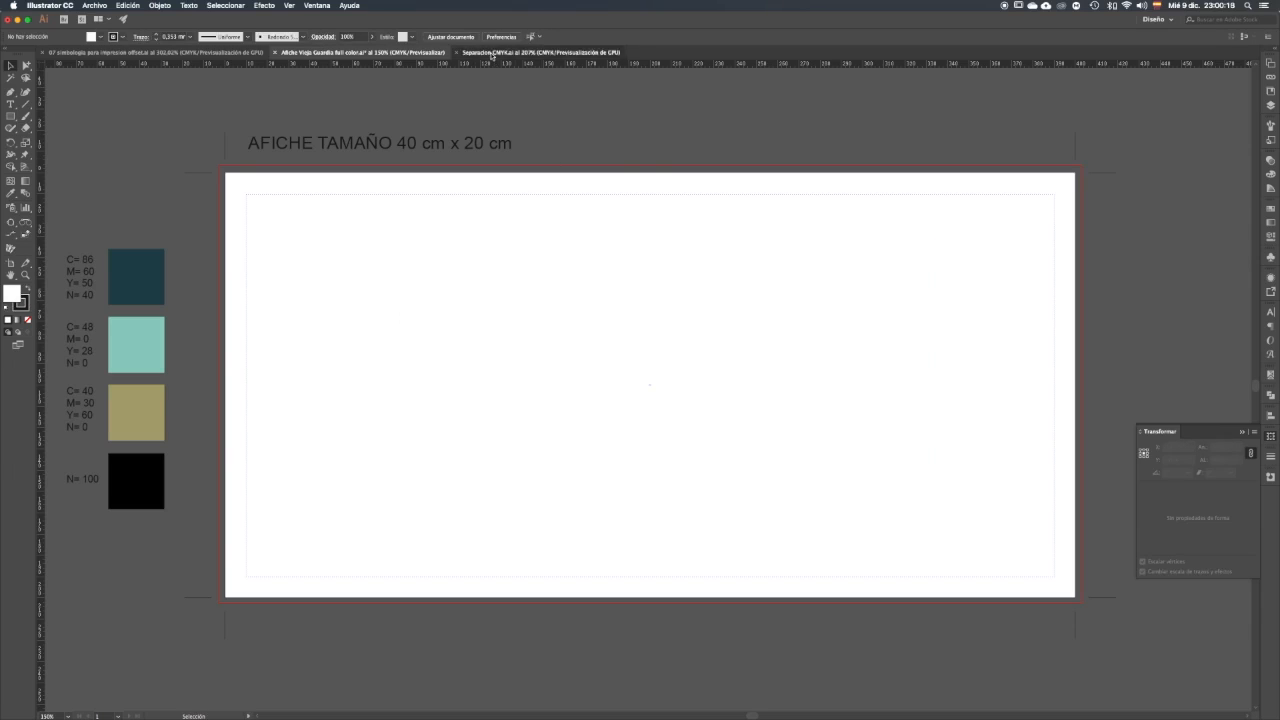
# Step: Add a new Azul claro layer named afiche and move it below simbología
pyautogui.click(1271, 106)
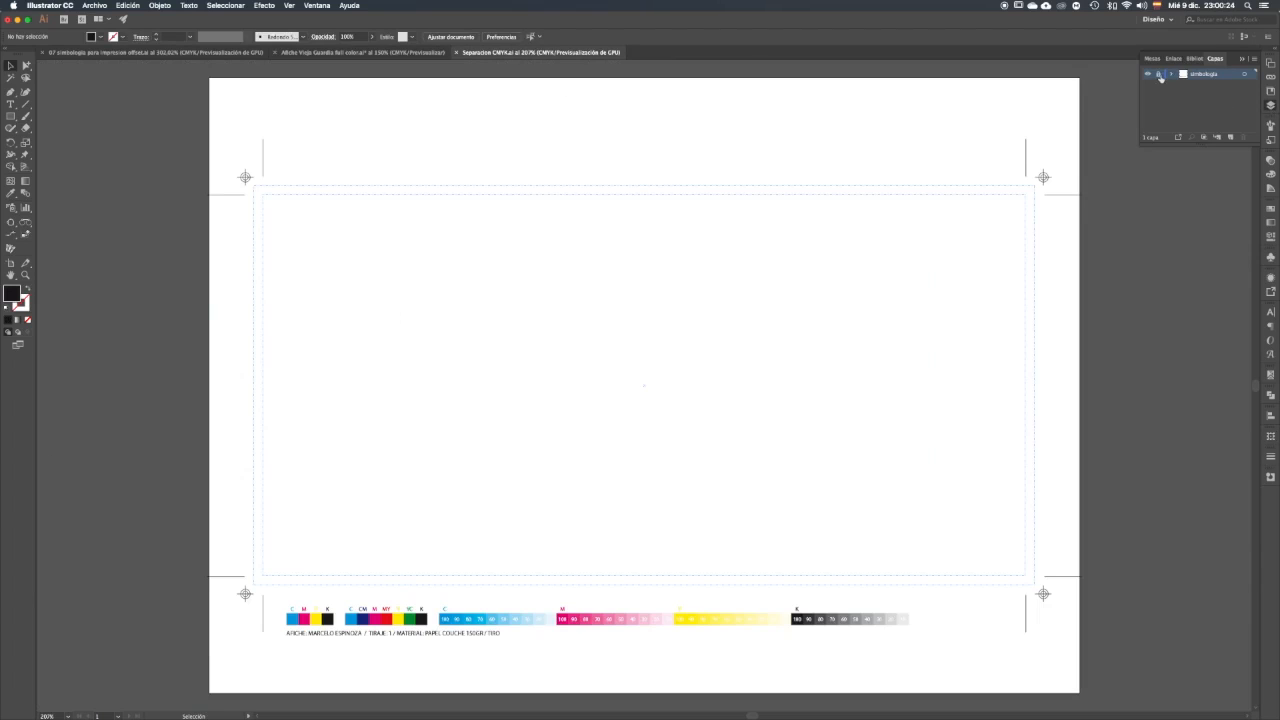
pyautogui.click(1232, 137)
pyautogui.doubleClick(1205, 74)
pyautogui.write('d')
pyautogui.write('fiche')
pyautogui.click(594, 345)
pyautogui.click(601, 369)
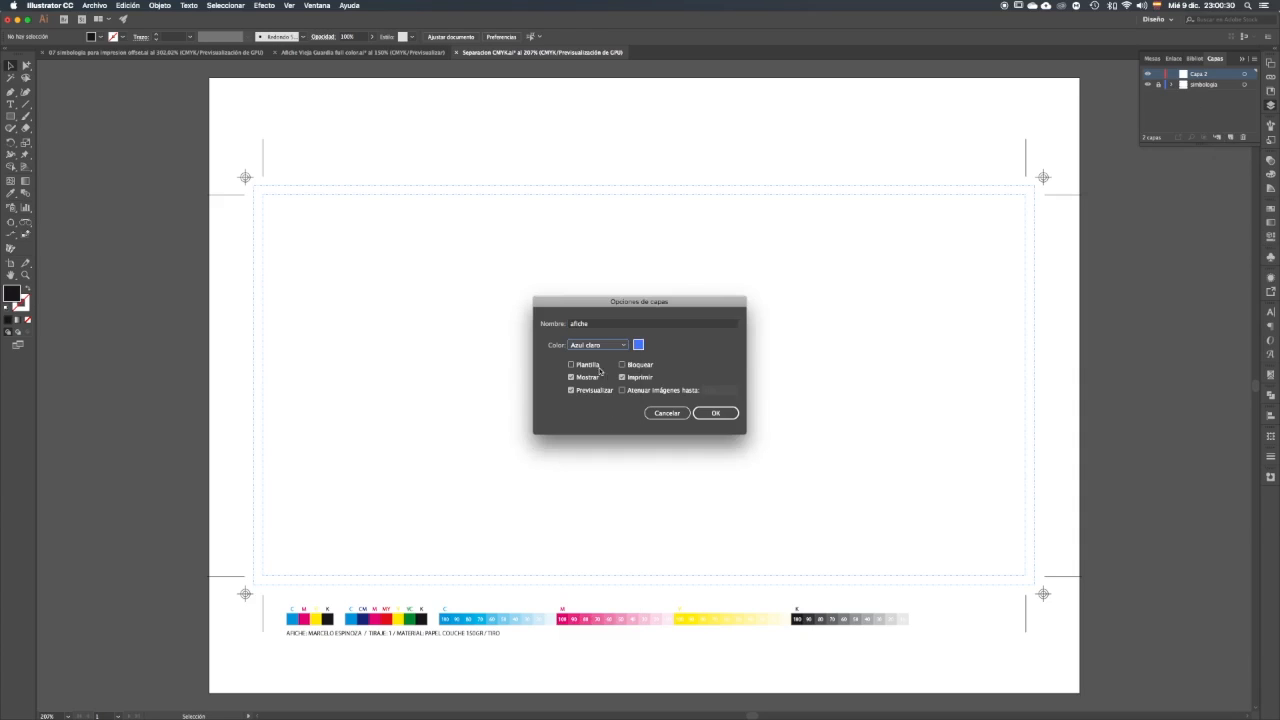
pyautogui.click(710, 412)
pyautogui.moveTo(1186, 95); pyautogui.dragTo(1187, 96)
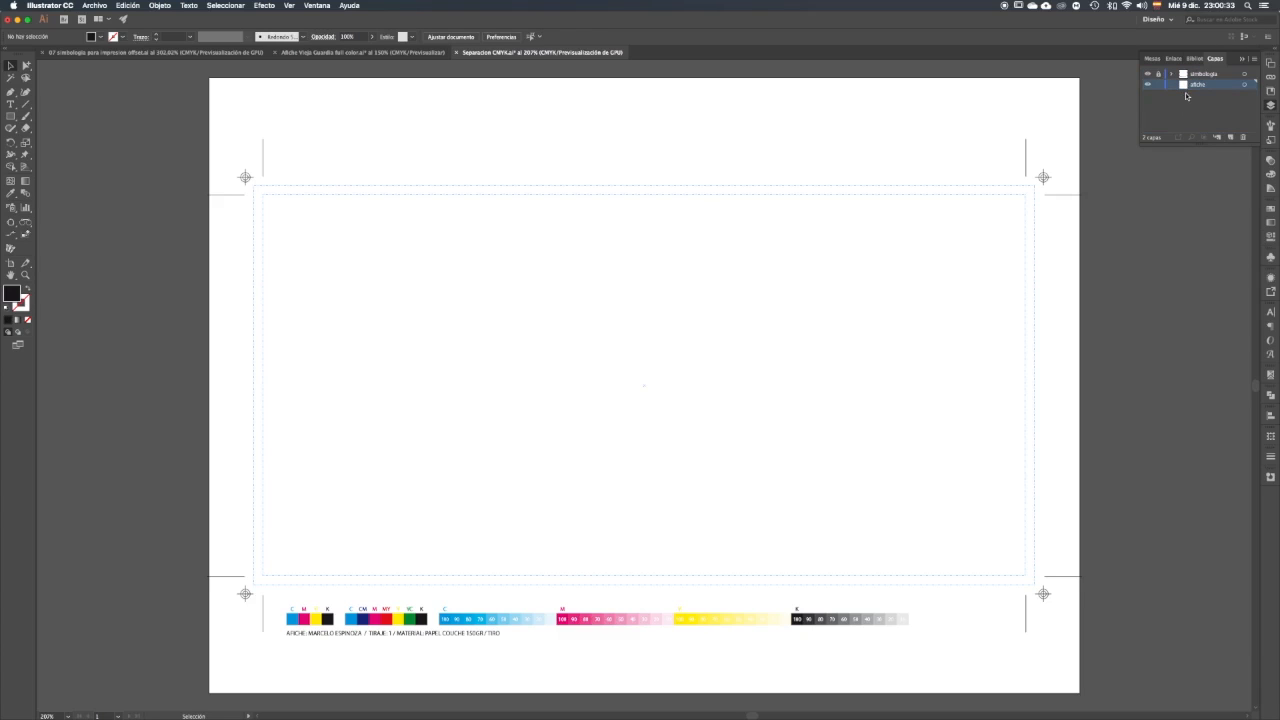
# Step: Paste the artwork in front, align its bottom edge to the trim, then fit the sheet
pyautogui.click(130, 6)
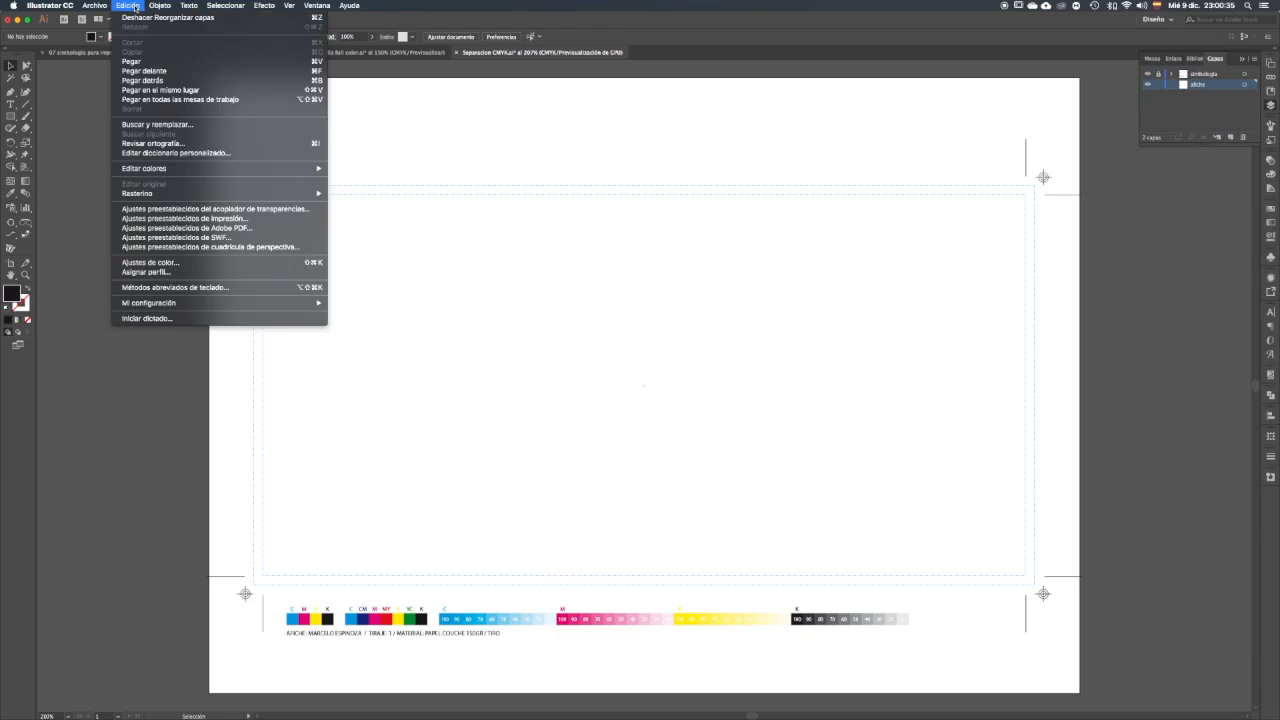
pyautogui.click(160, 61)
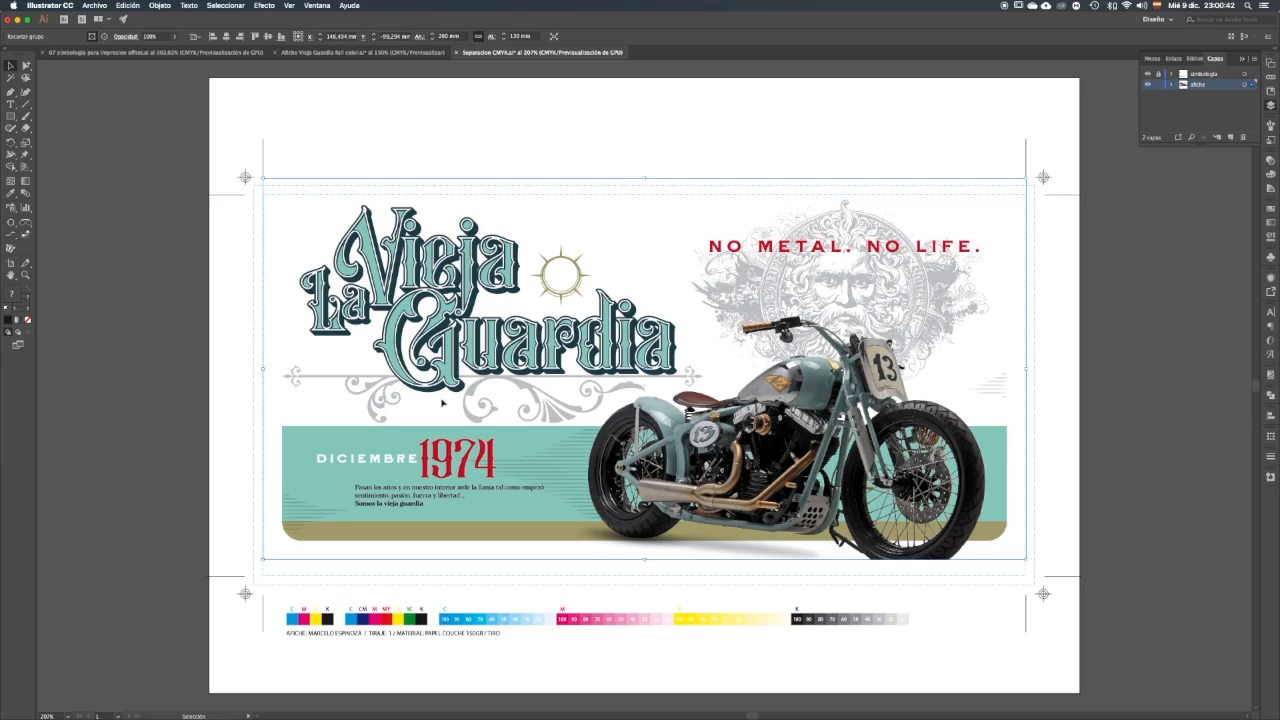
pyautogui.press('z')
pyautogui.click(291, 595)
pyautogui.moveTo(315, 599); pyautogui.dragTo(273, 607)
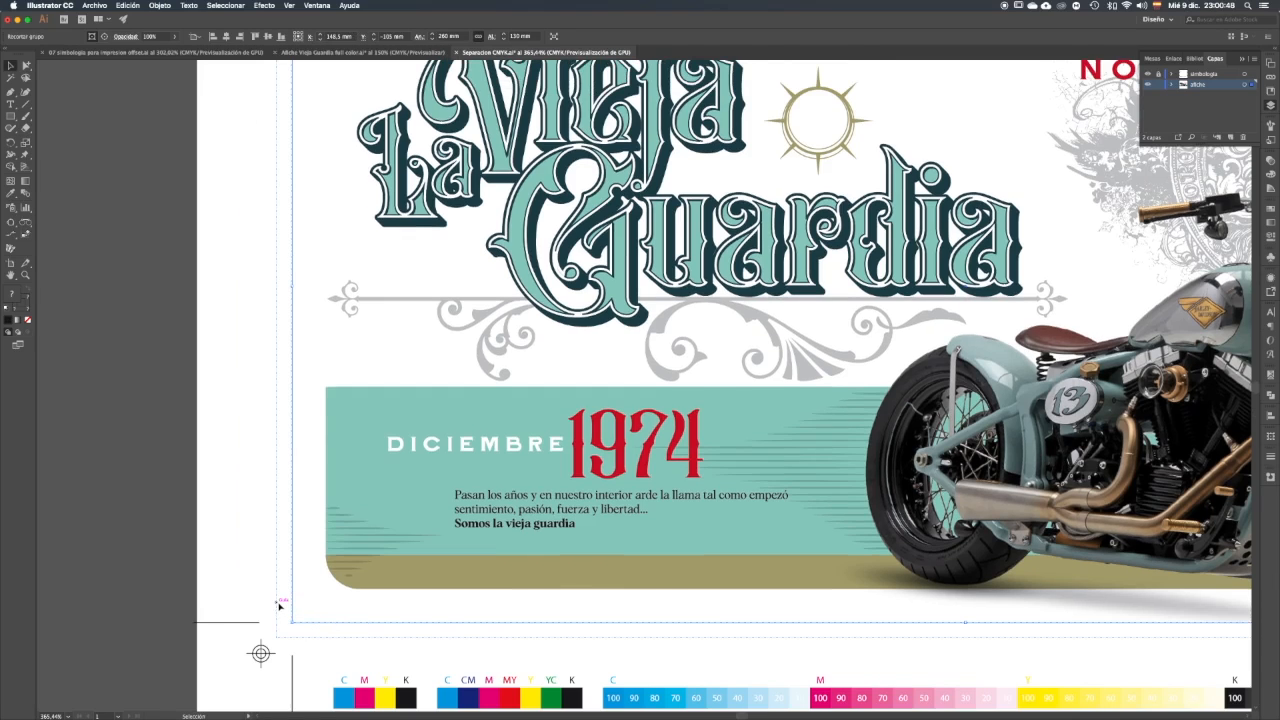
pyautogui.click(273, 607)
pyautogui.press('a')
pyautogui.press('super+0')
pyautogui.press('v')
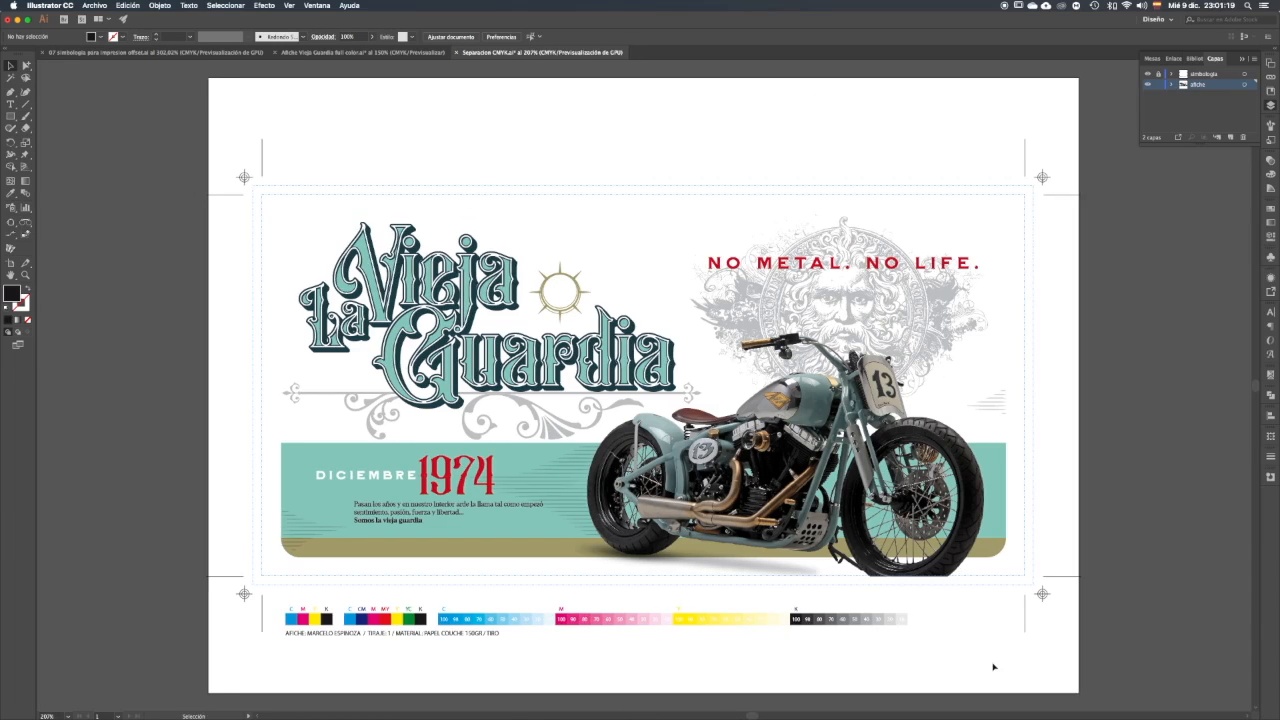
# Step: Resize the poster's edge rectangle to 266 mm wide and 136 mm high
pyautogui.press('z')
pyautogui.moveTo(989, 606); pyautogui.dragTo(882, 545)
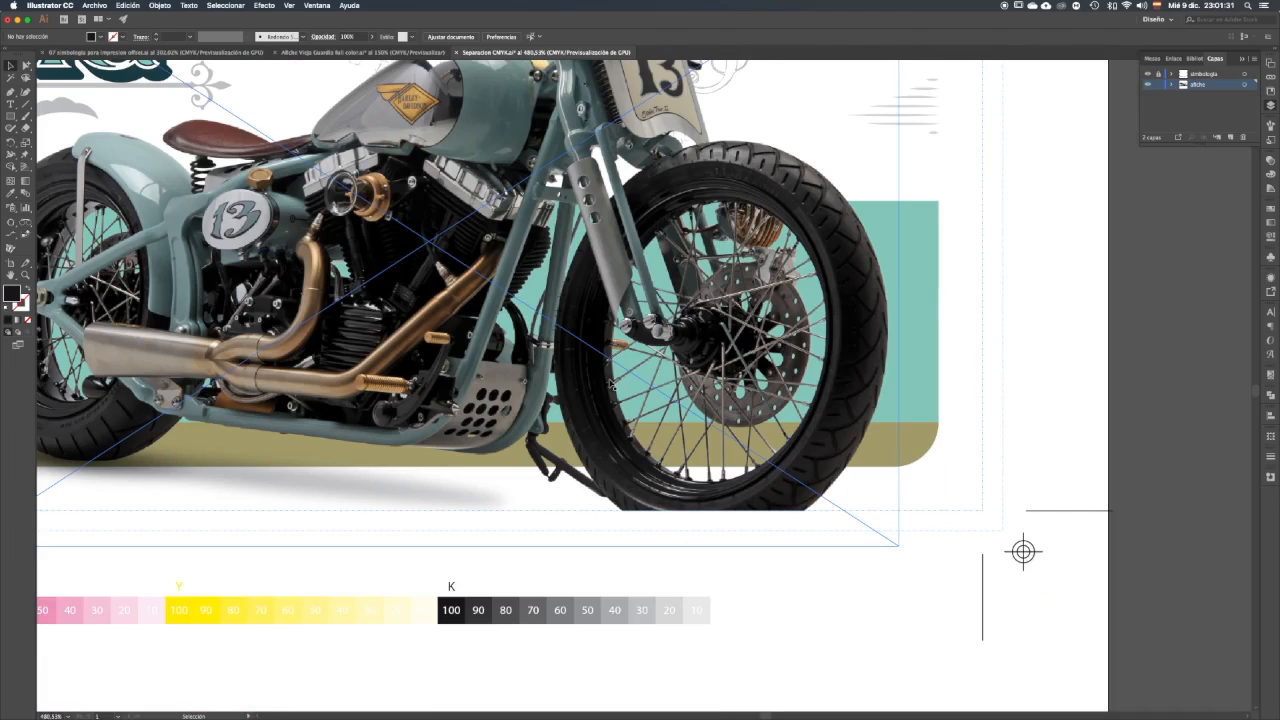
pyautogui.click(26, 65)
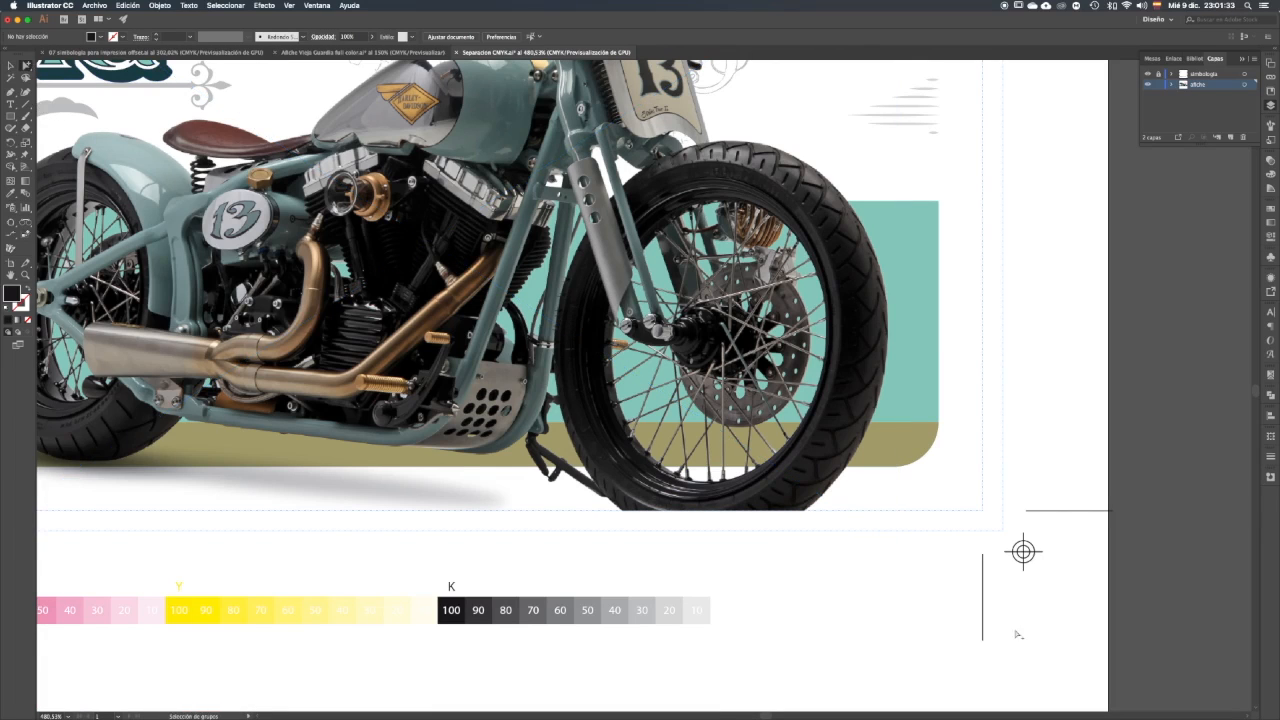
pyautogui.click(924, 510)
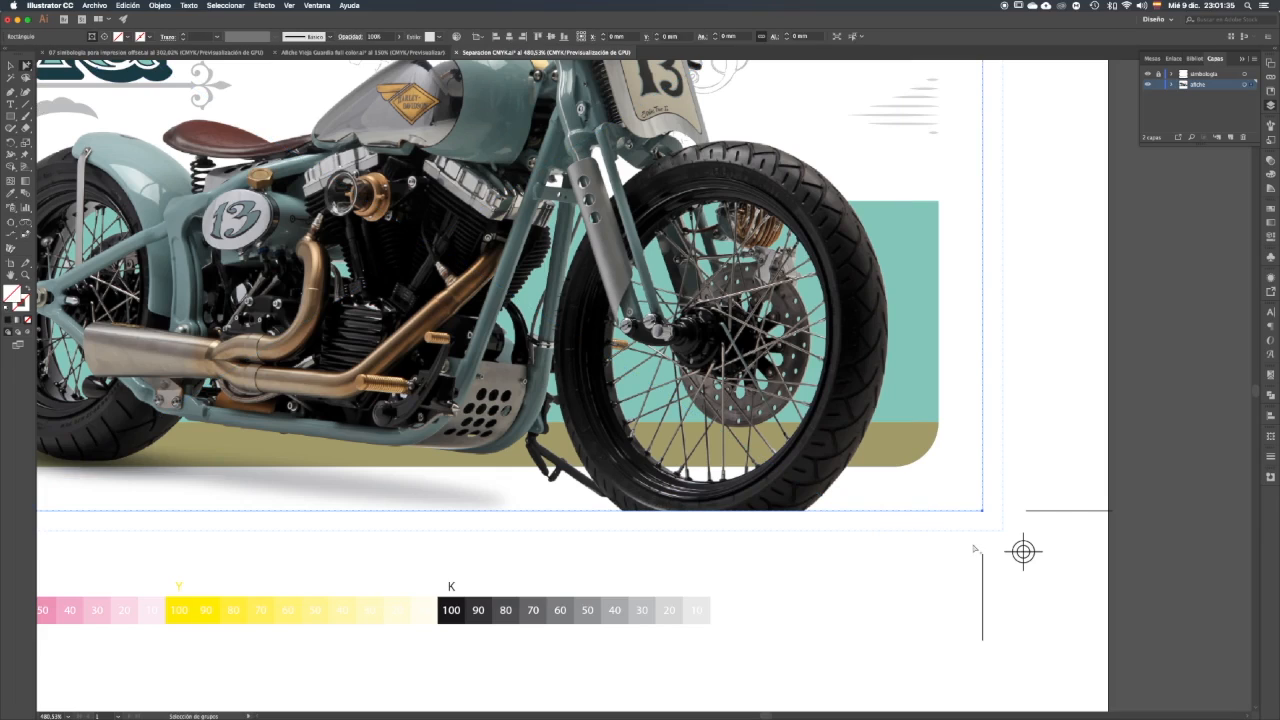
pyautogui.click(1270, 436)
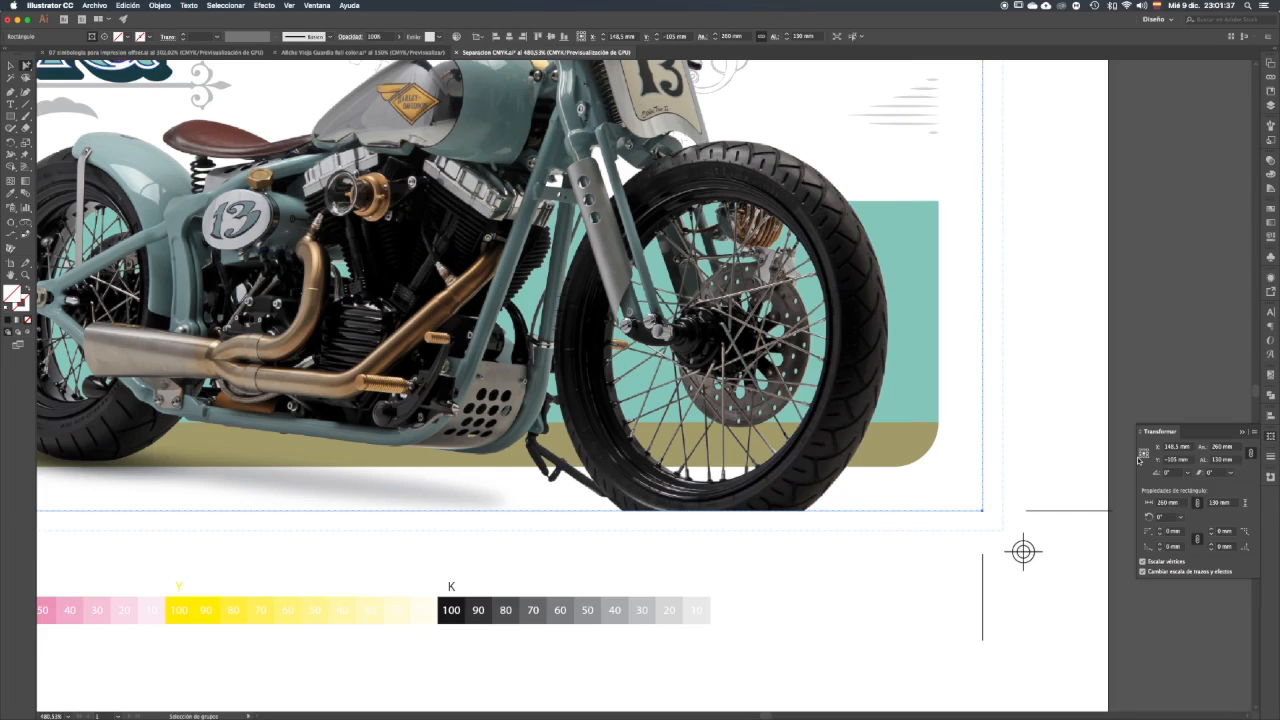
pyautogui.click(1223, 457)
pyautogui.click(1222, 447)
pyautogui.write('260')
pyautogui.press('Return')
pyautogui.click(1220, 460)
pyautogui.write('136')
pyautogui.press('Return')
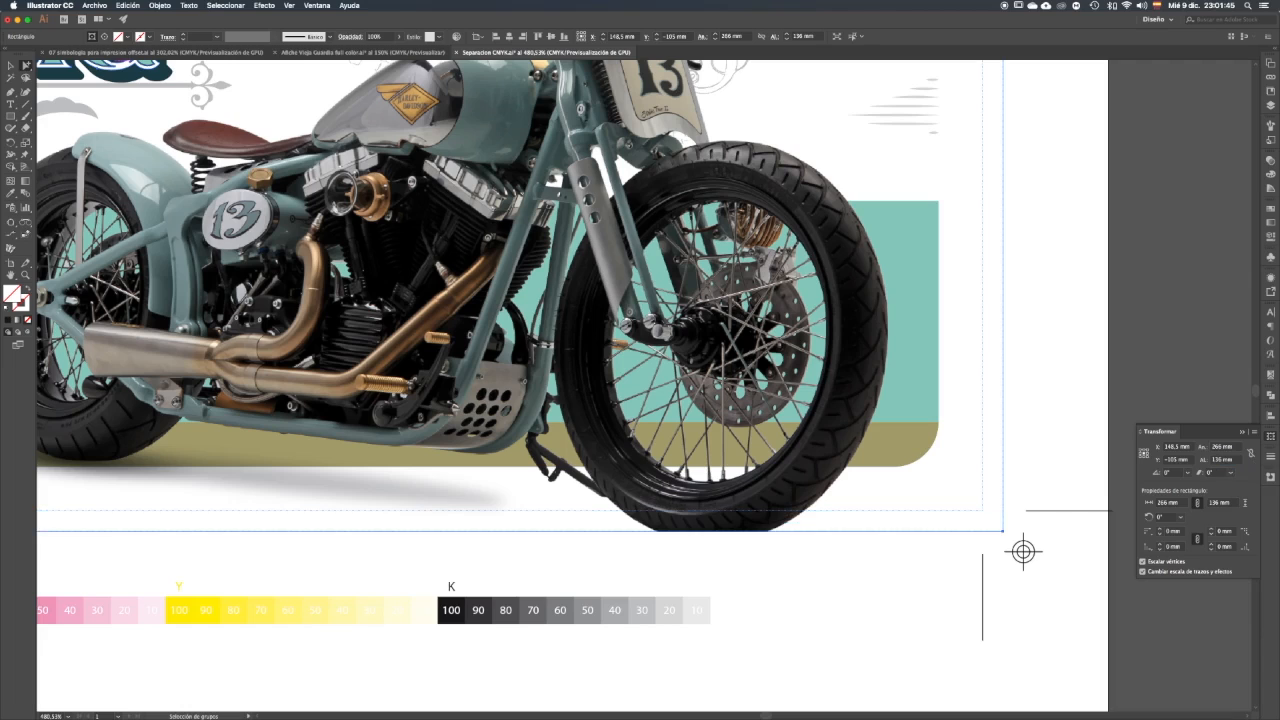
# Step: Deselect and zoom out to view the whole motorcycle and artboard
pyautogui.click(745, 563)
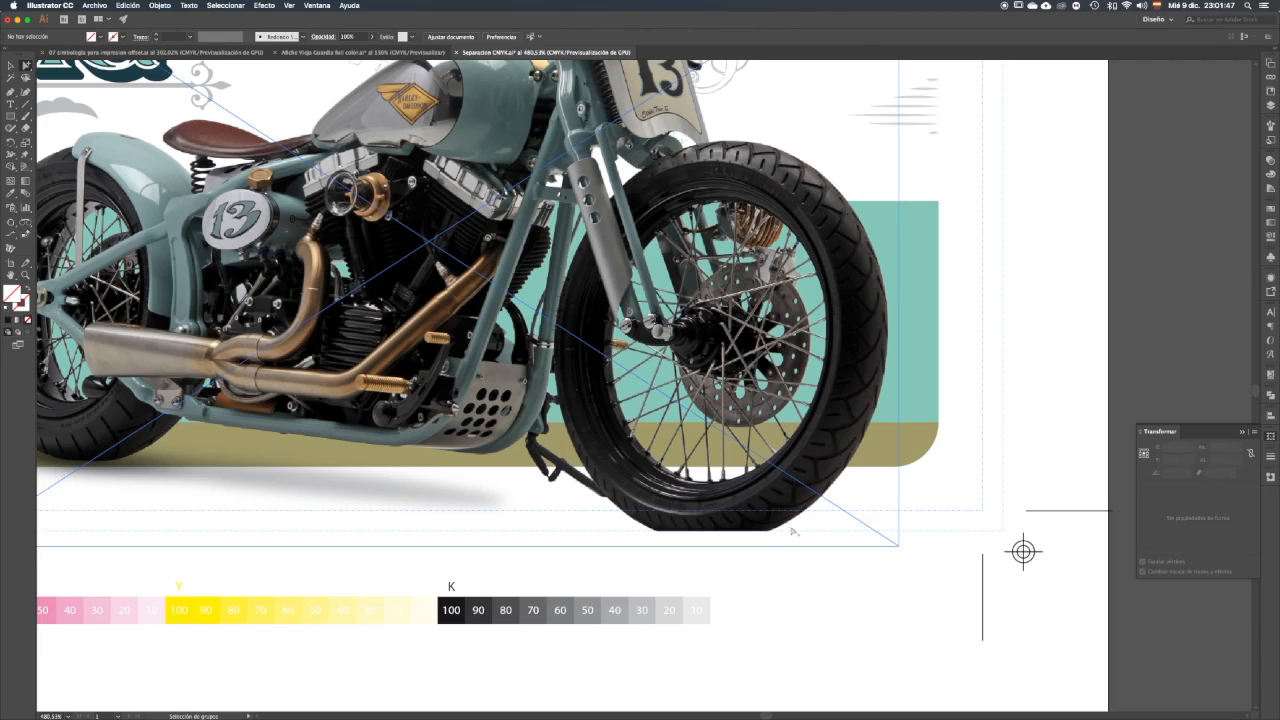
pyautogui.press('super+minus')
pyautogui.moveTo(740, 472); pyautogui.dragTo(805, 497)
pyautogui.press('super+minus')
pyautogui.press('super+minus')
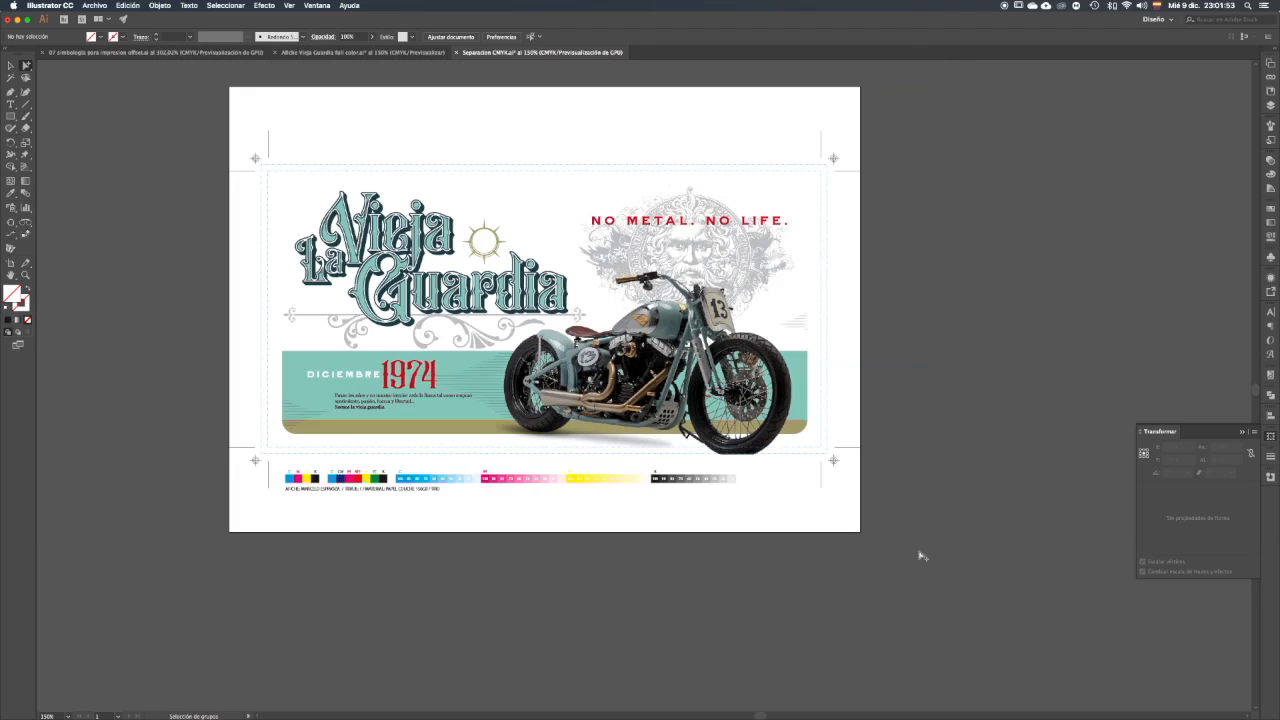
pyautogui.scroll(5, 736, 486)
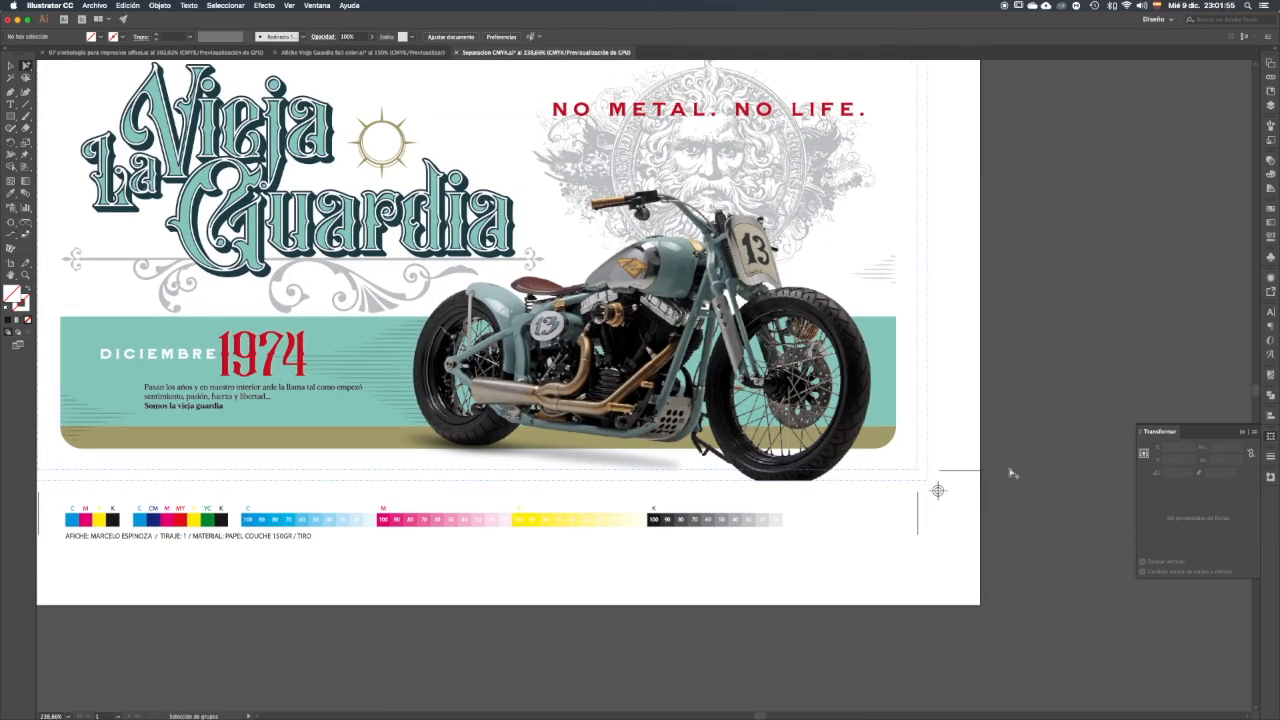
pyautogui.hscroll(-2, 1012, 490)
pyautogui.scroll(1, 1012, 490)
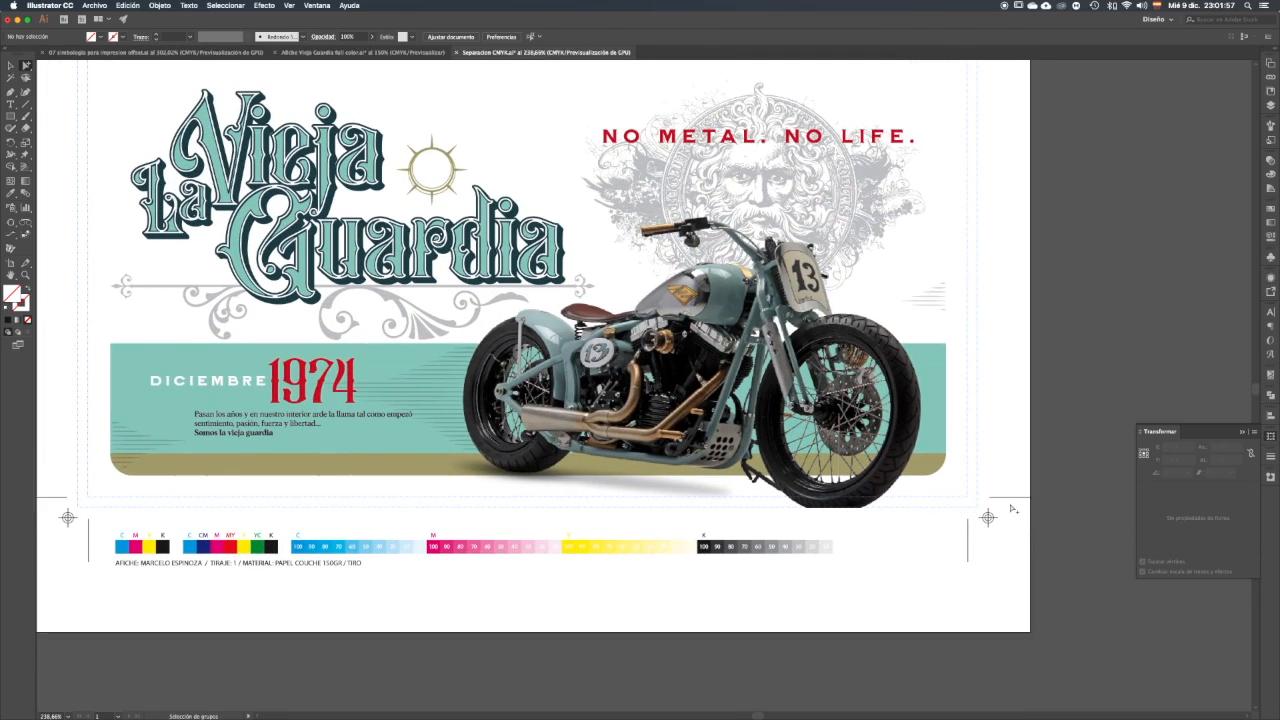
pyautogui.moveTo(1006, 506); pyautogui.dragTo(887, 511)
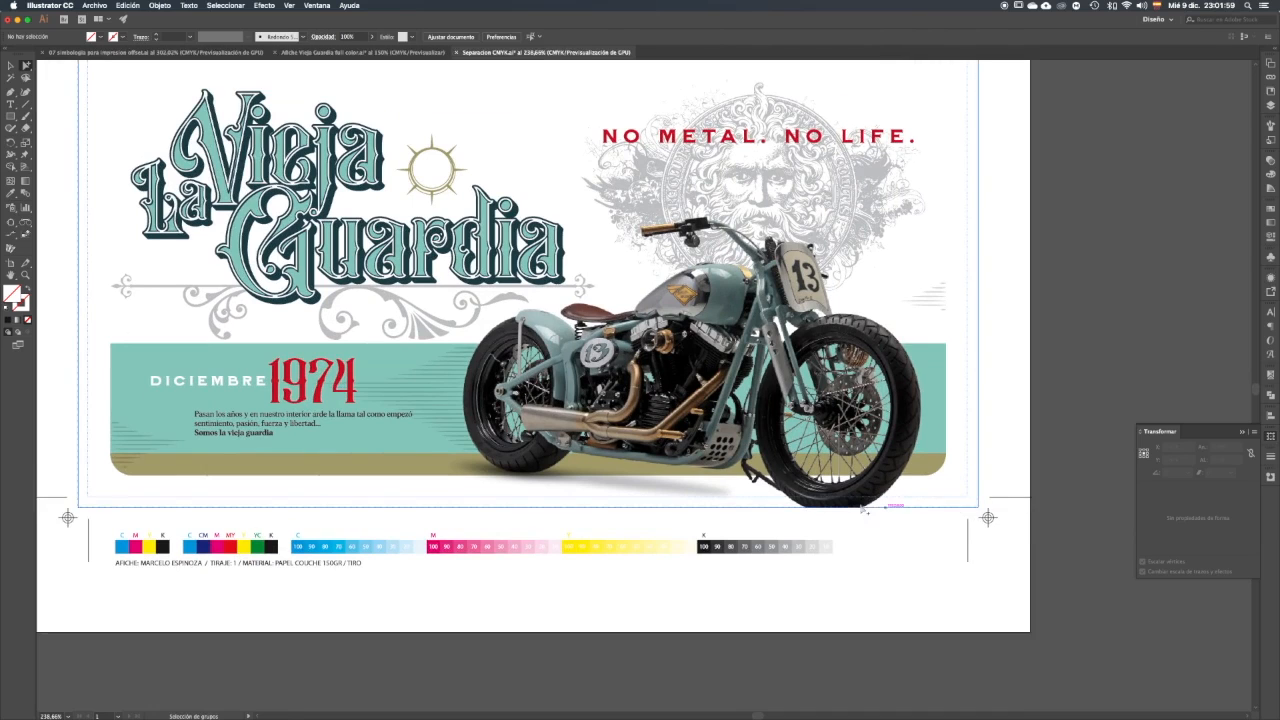
pyautogui.scroll(2, 870, 560)
pyautogui.hscroll(-2, 870, 560)
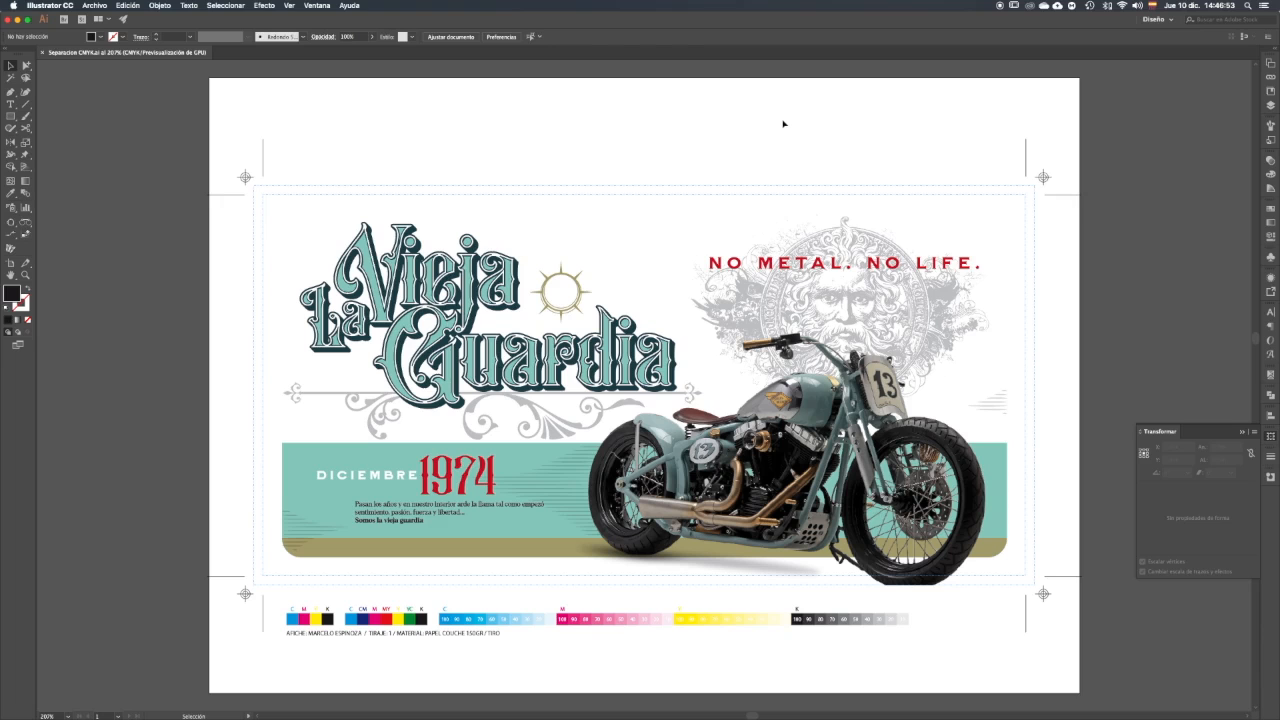
# Step: Zoom in on the poster's teal banner, leaving nothing selected
pyautogui.moveTo(490, 493); pyautogui.dragTo(522, 516)
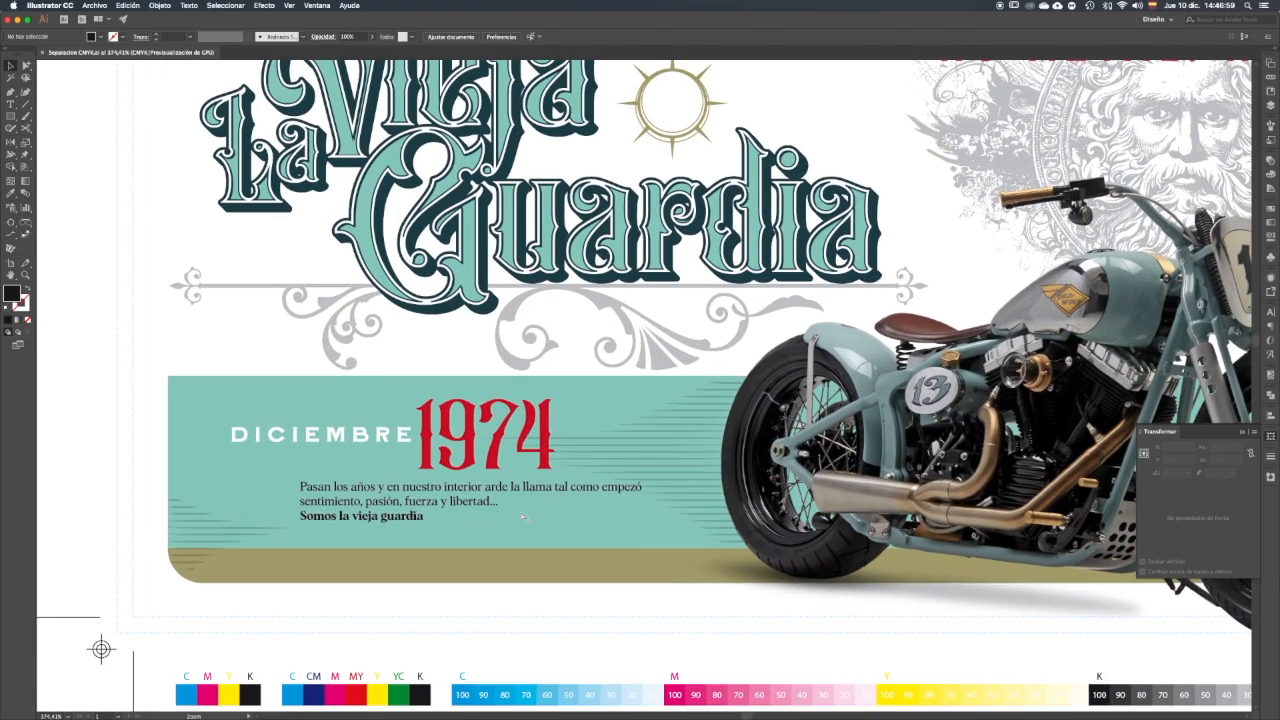
pyautogui.click(522, 516)
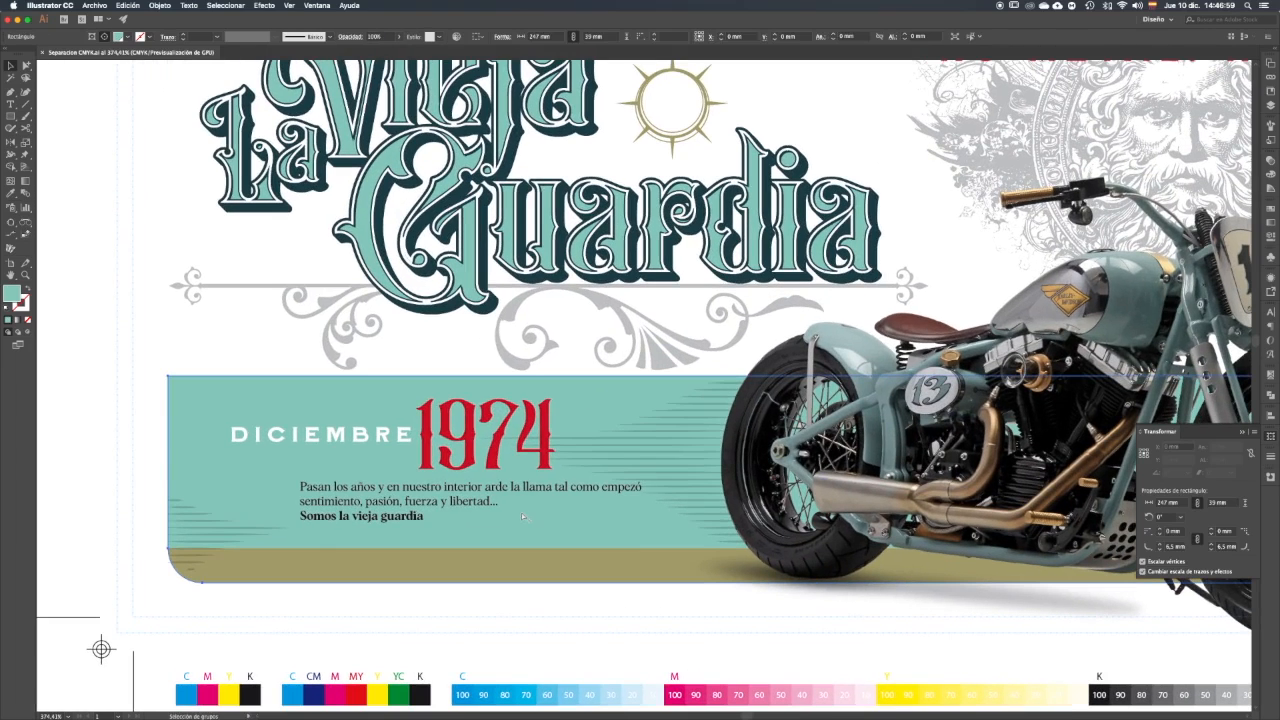
pyautogui.click(98, 518)
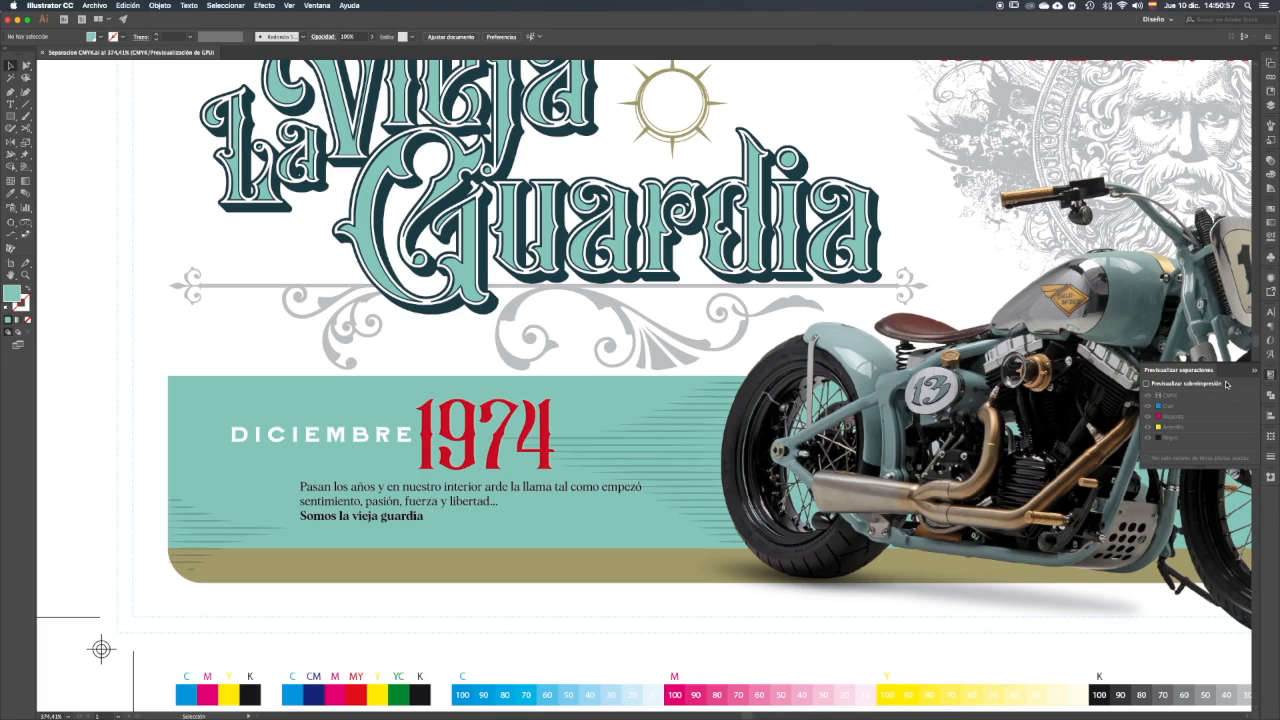
# Step: Turn on overprint preview and isolate the yellow plate by hiding cyan, magenta and black
pyautogui.click(1147, 384)
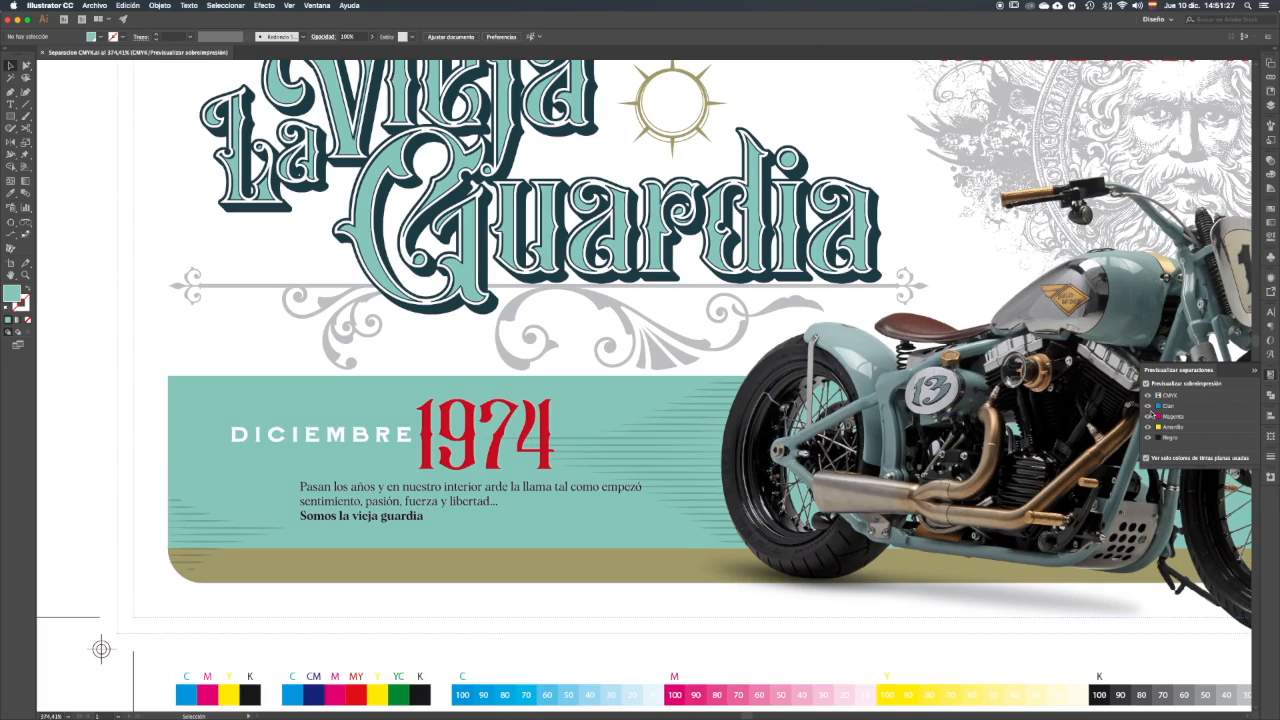
pyautogui.click(1148, 406)
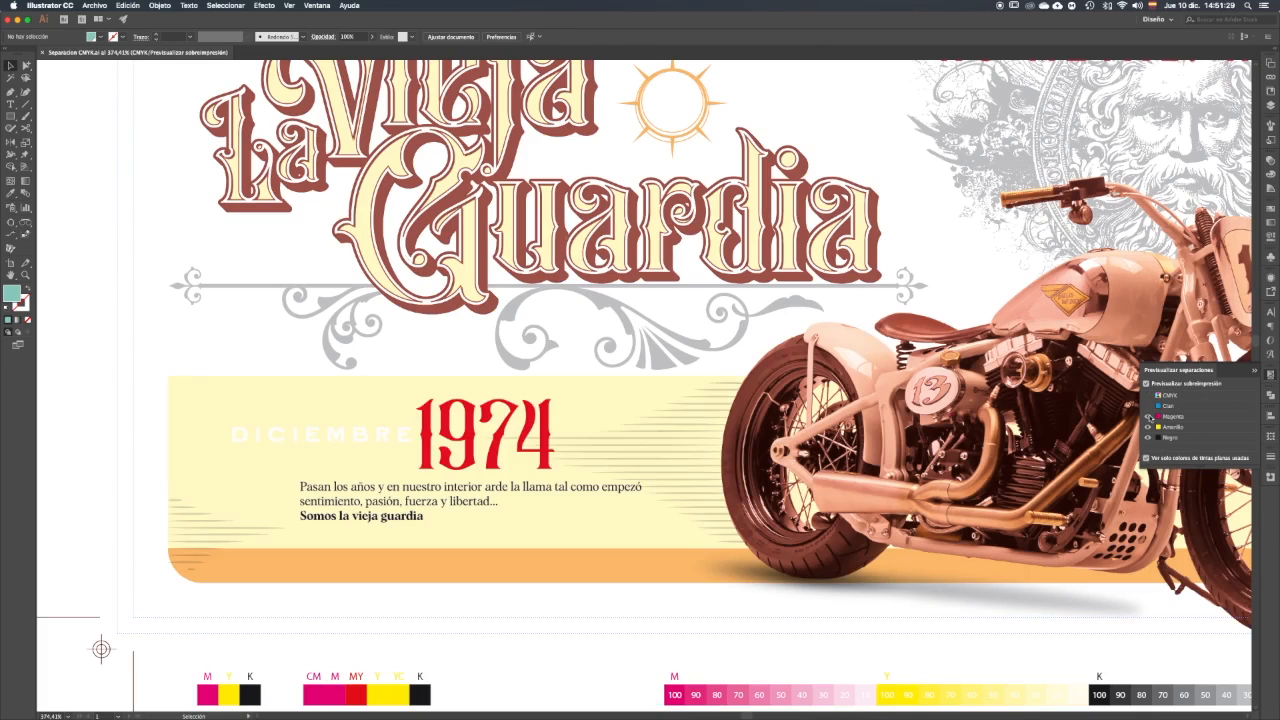
pyautogui.click(1149, 416)
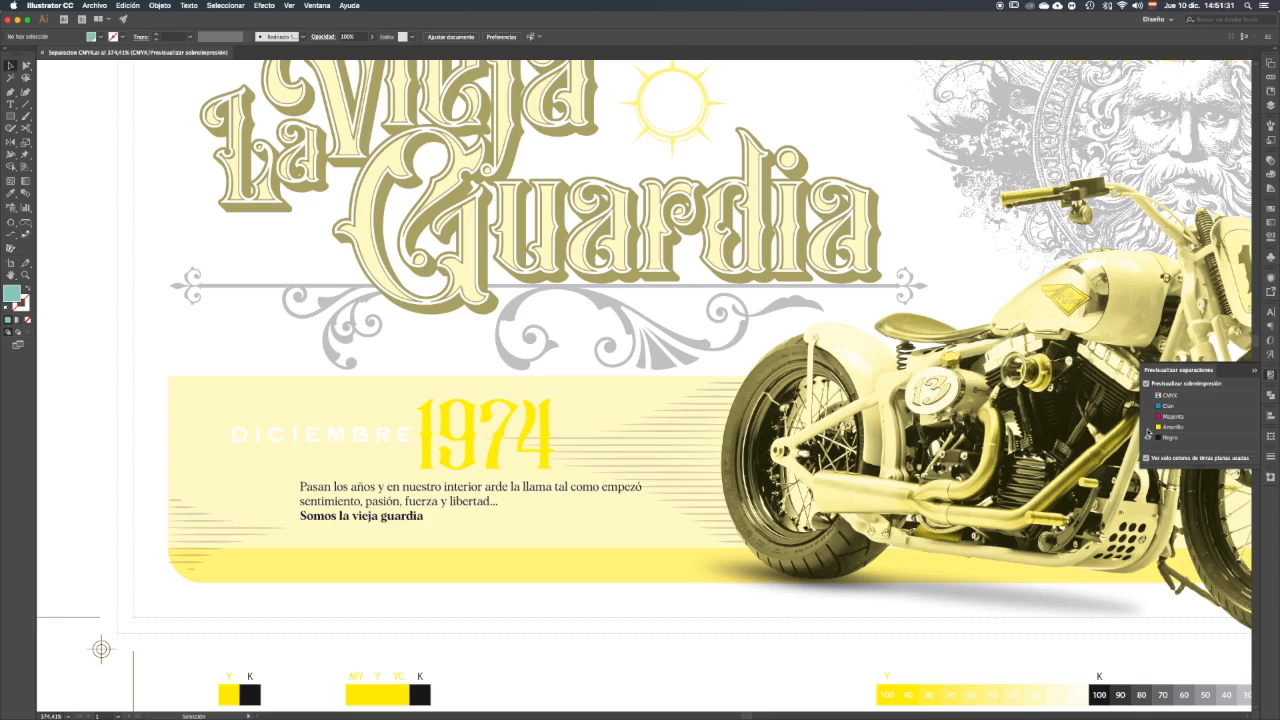
pyautogui.click(1148, 427)
pyautogui.click(1148, 427)
pyautogui.click(1148, 438)
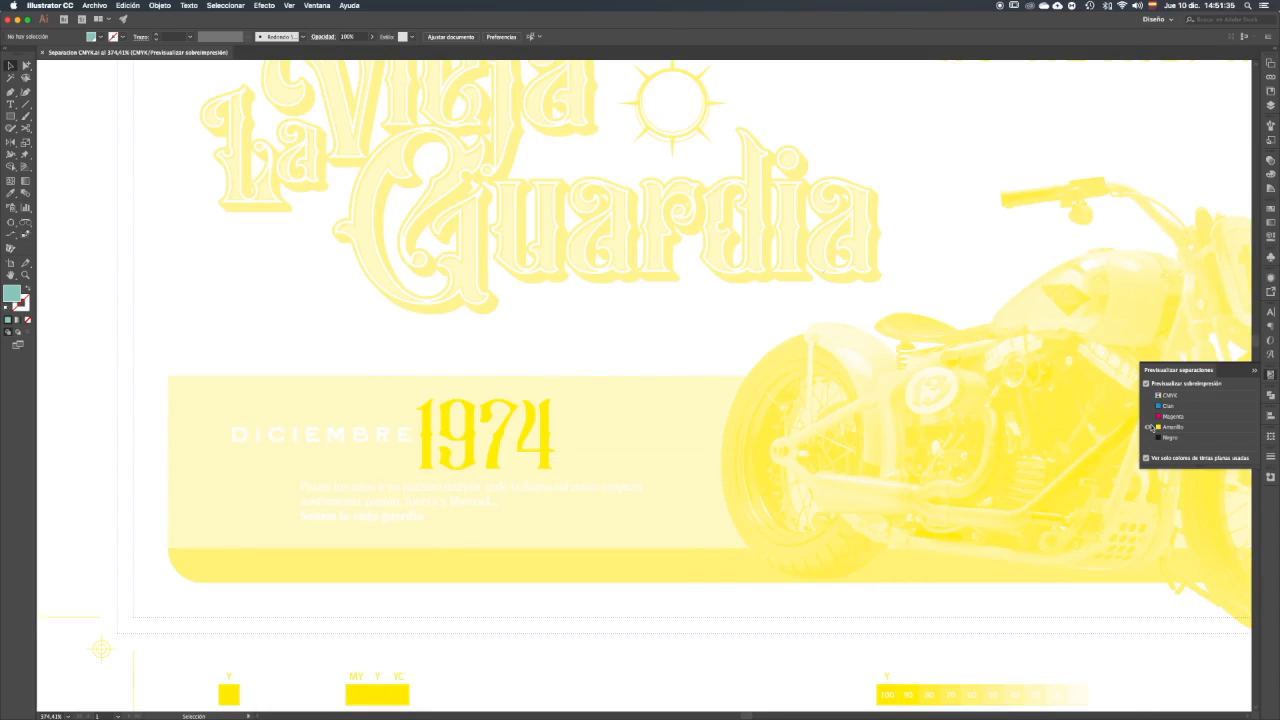
# Step: Bring back the magenta, cyan and black plates and open the Attributes panel
pyautogui.click(1148, 417)
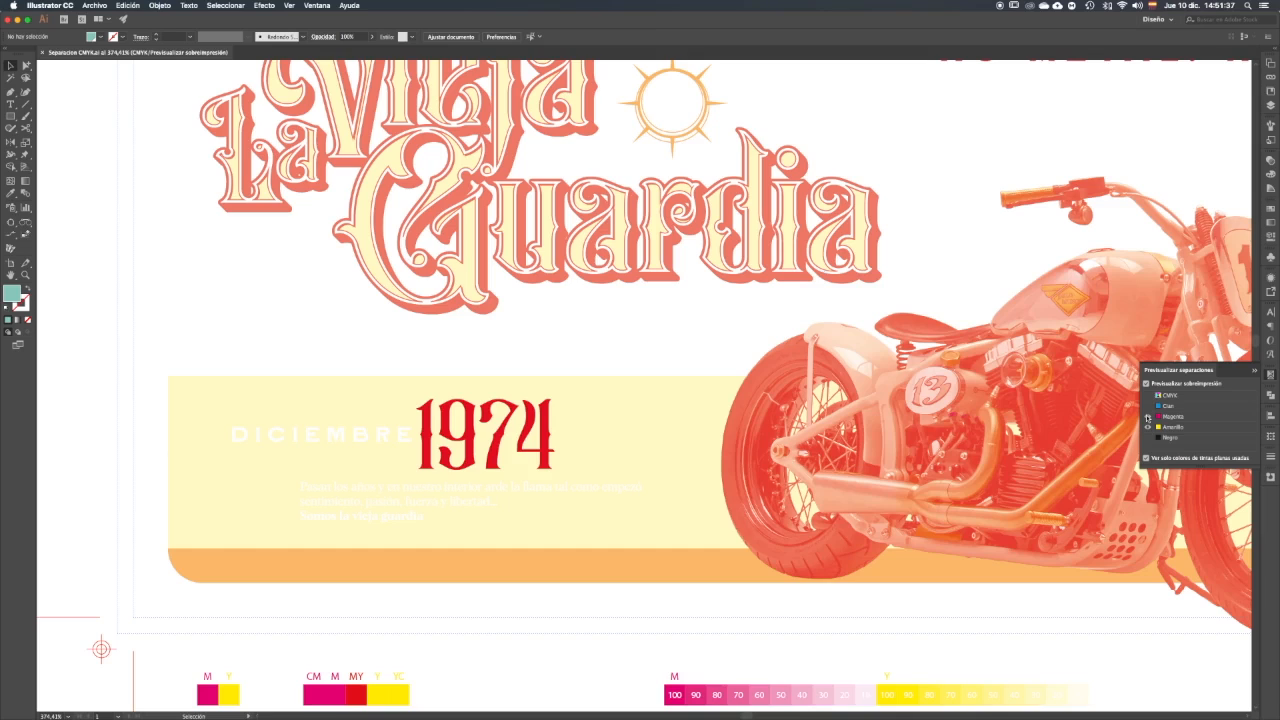
pyautogui.click(1148, 406)
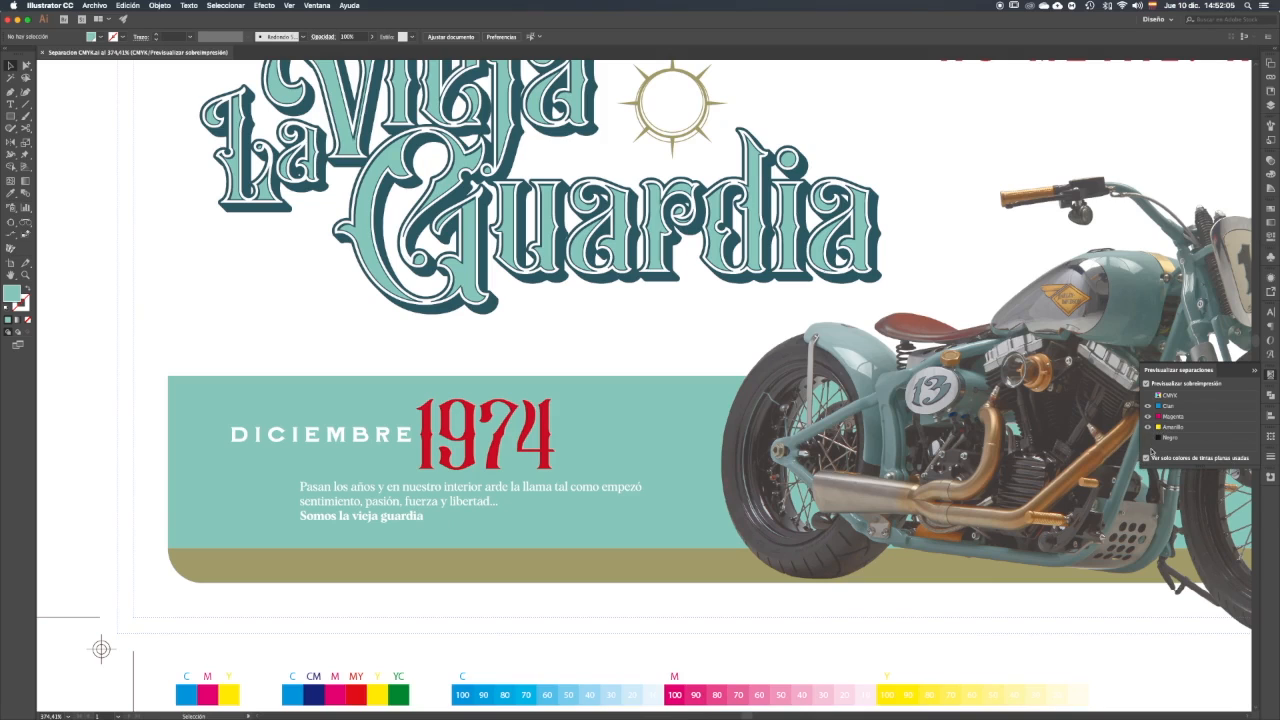
pyautogui.click(1148, 437)
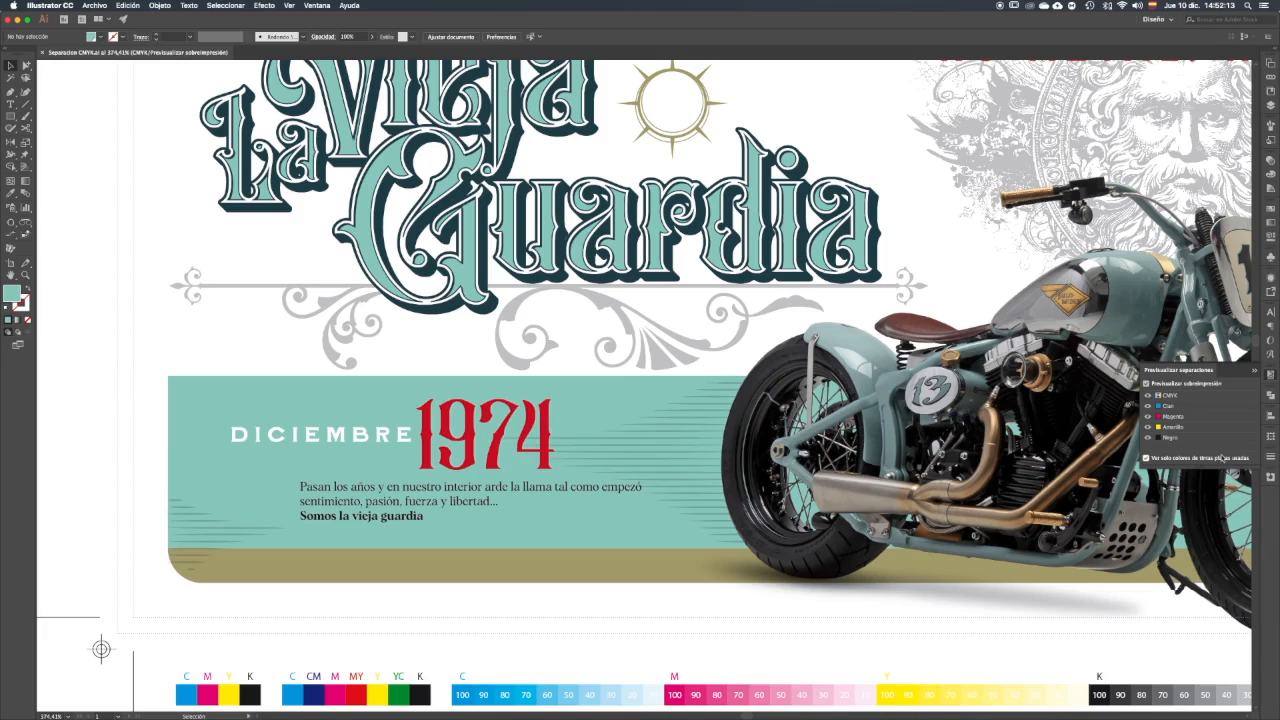
pyautogui.click(1270, 479)
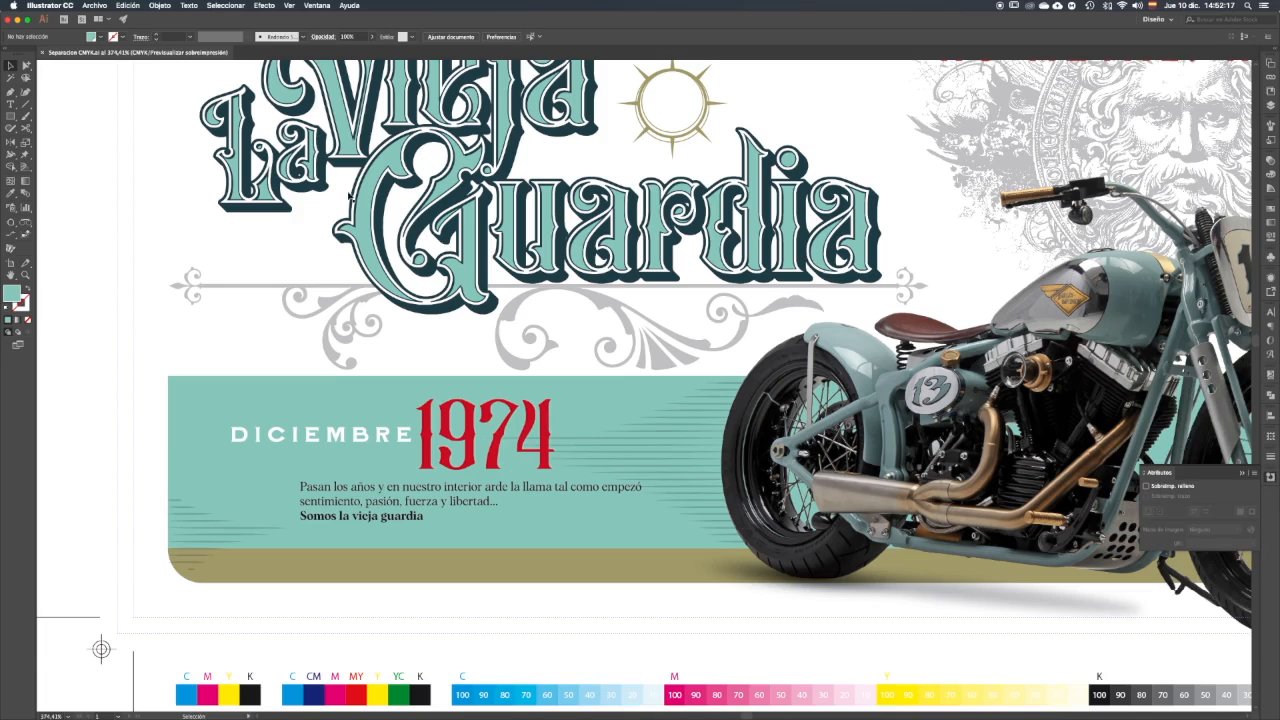
# Step: Set the body paragraph to Sobreimp. relleno and verify it with the Negro plate hidden
pyautogui.click(26, 65)
pyautogui.click(350, 518)
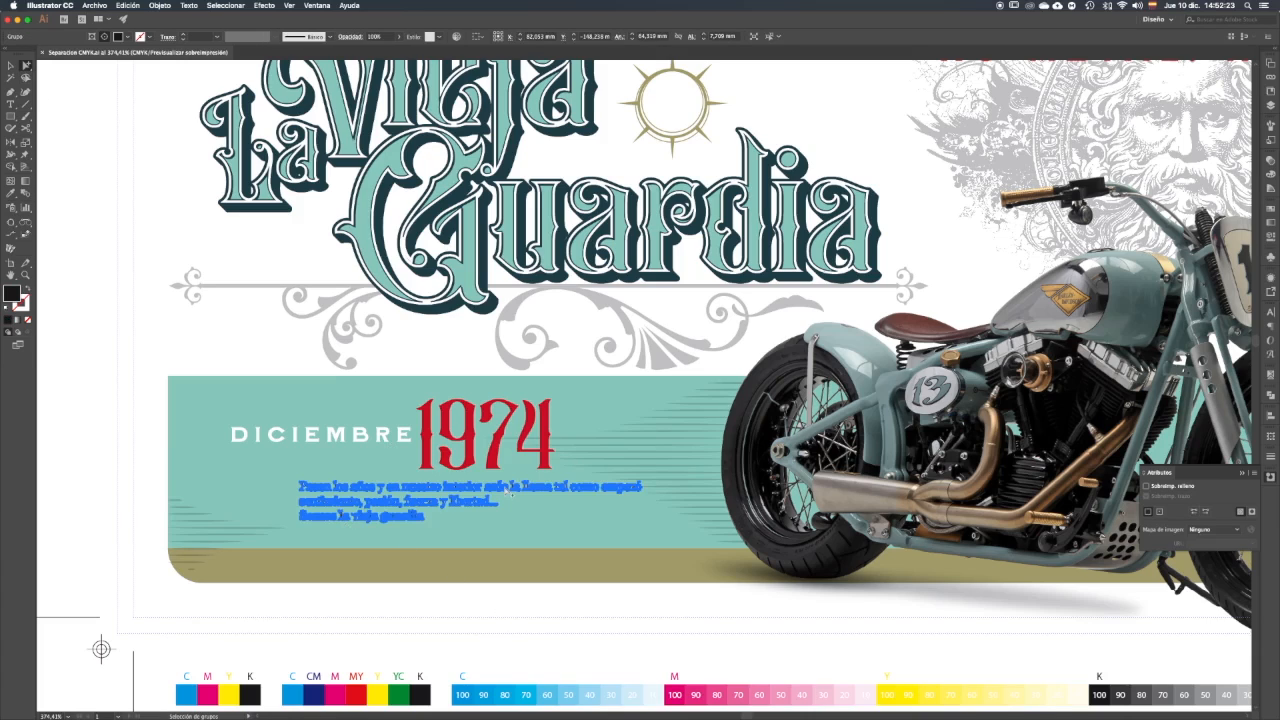
pyautogui.click(1147, 487)
pyautogui.click(404, 612)
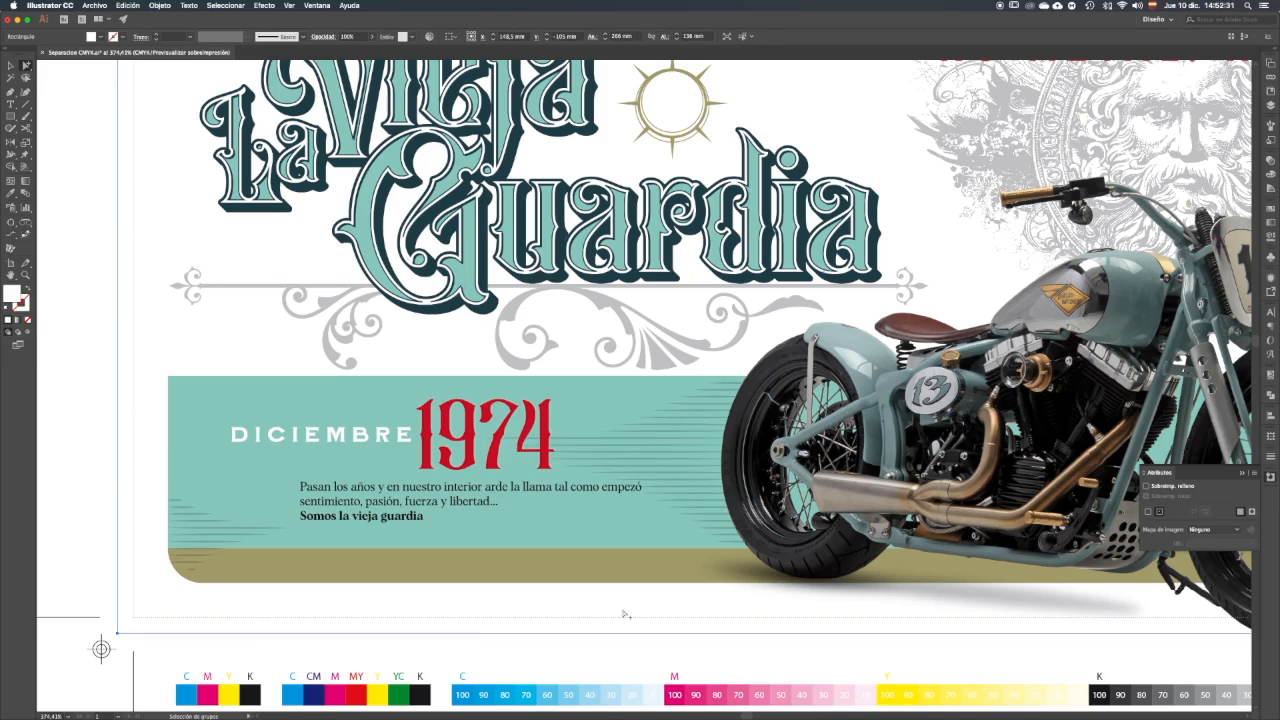
pyautogui.click(1271, 375)
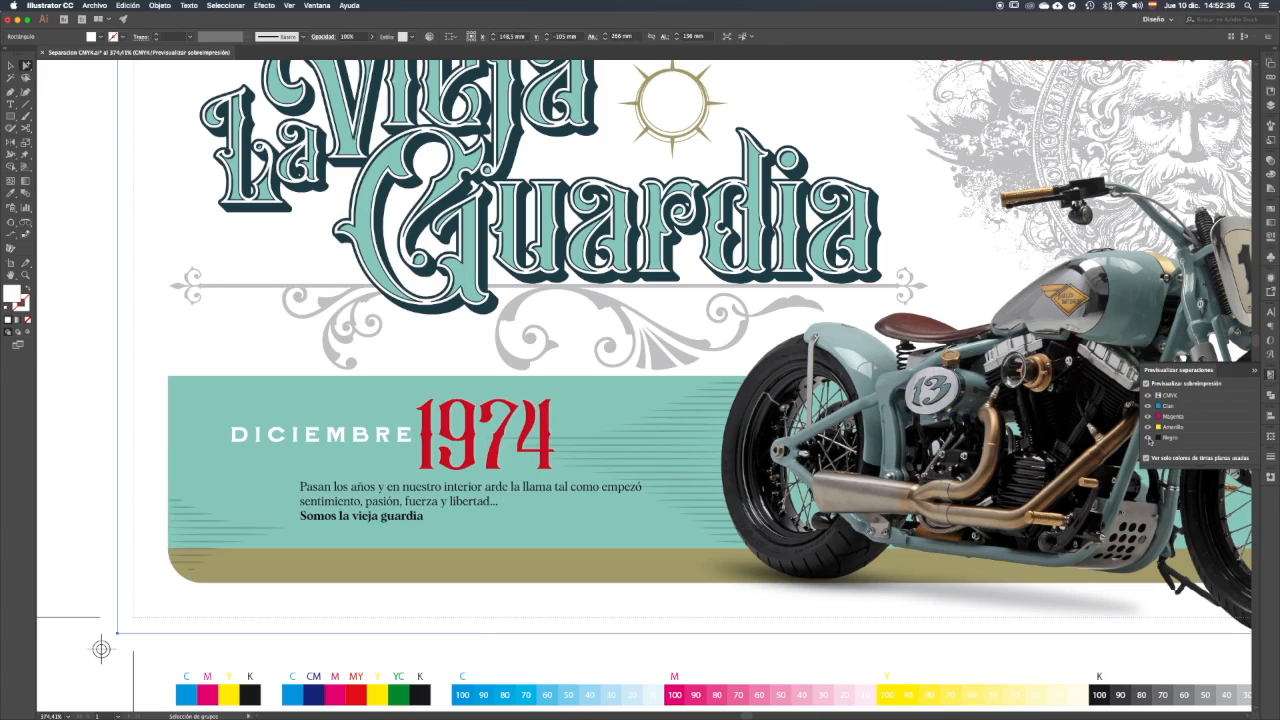
pyautogui.click(1148, 438)
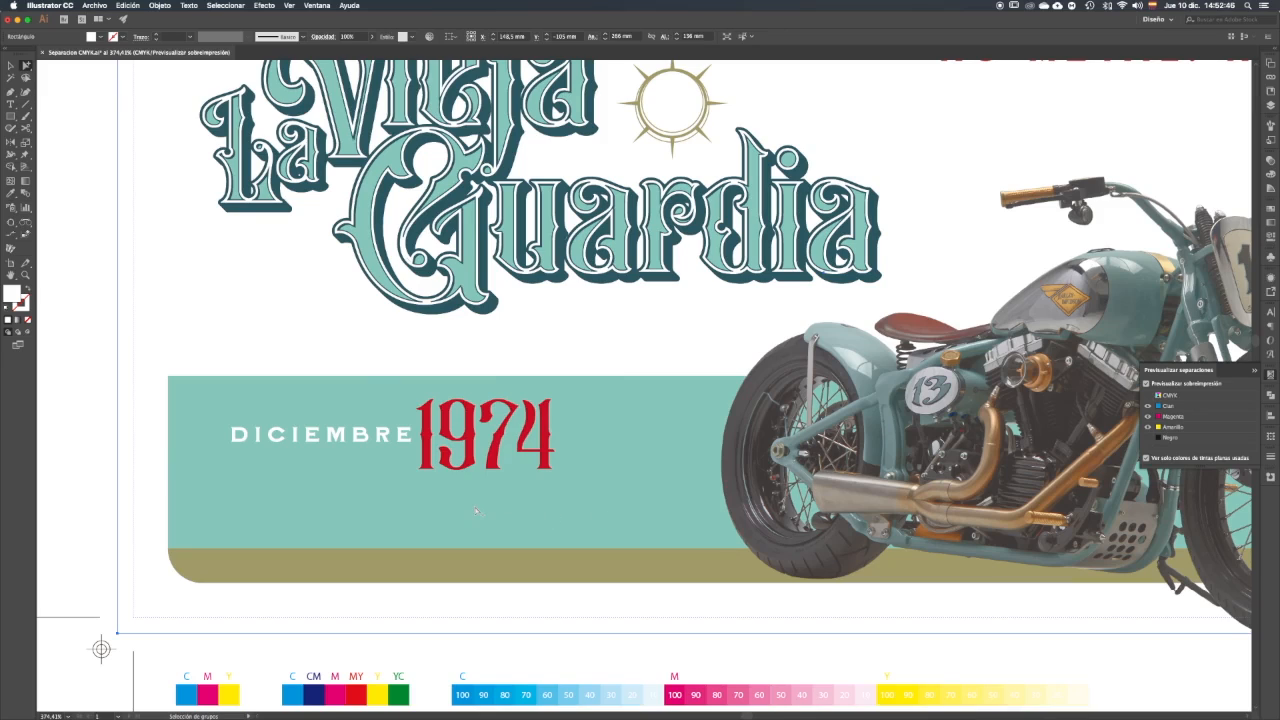
pyautogui.click(527, 505)
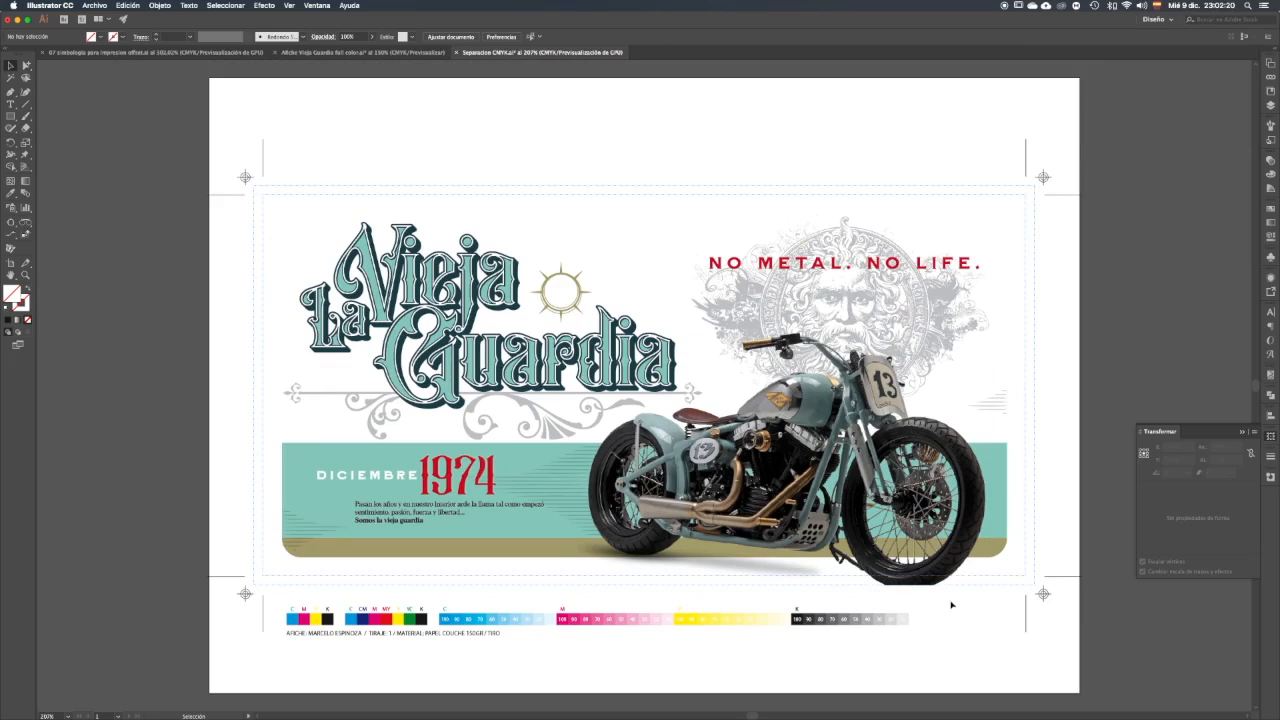
# Step: Save Separacion CMYK.ai and show the Capas panel
pyautogui.click(95, 5)
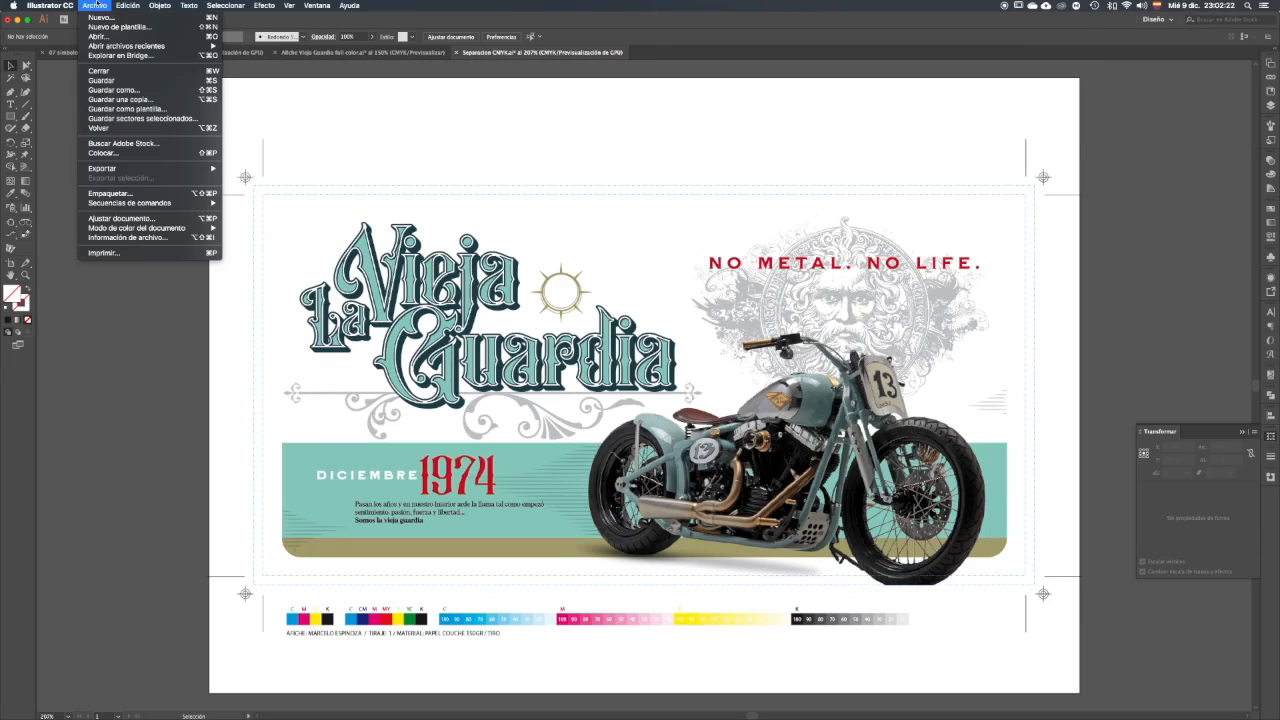
pyautogui.click(122, 80)
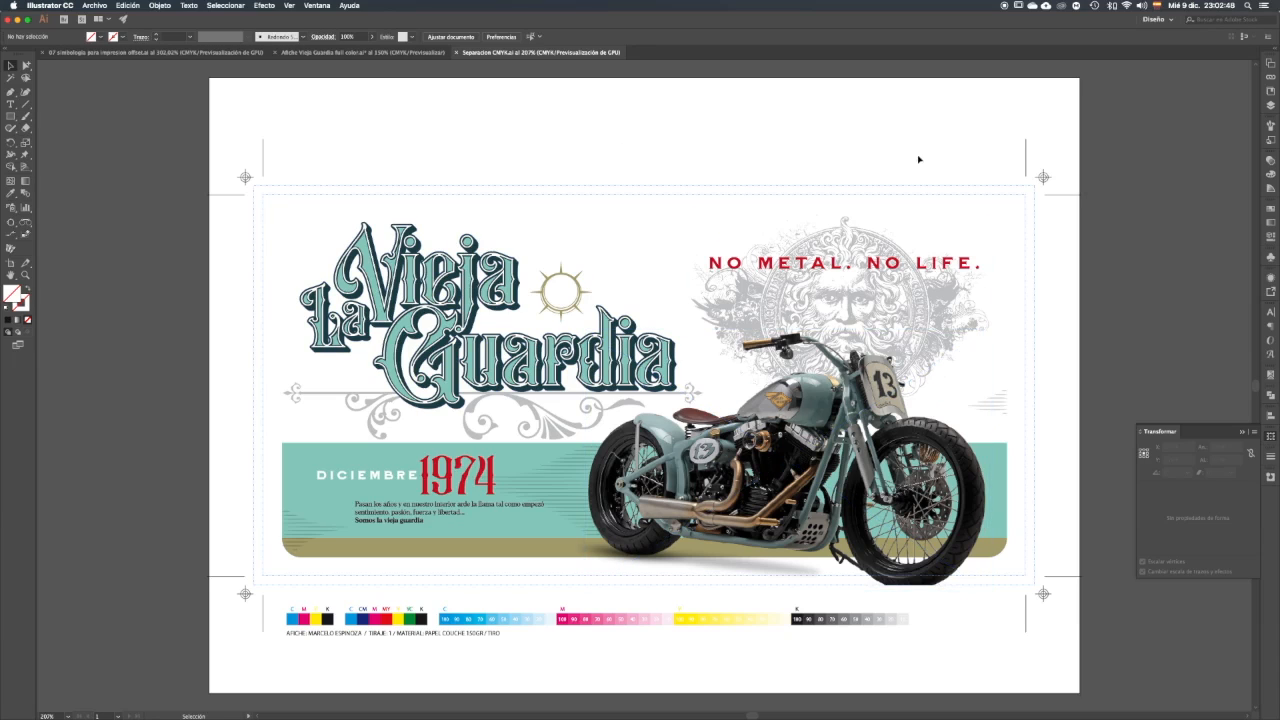
pyautogui.click(1270, 105)
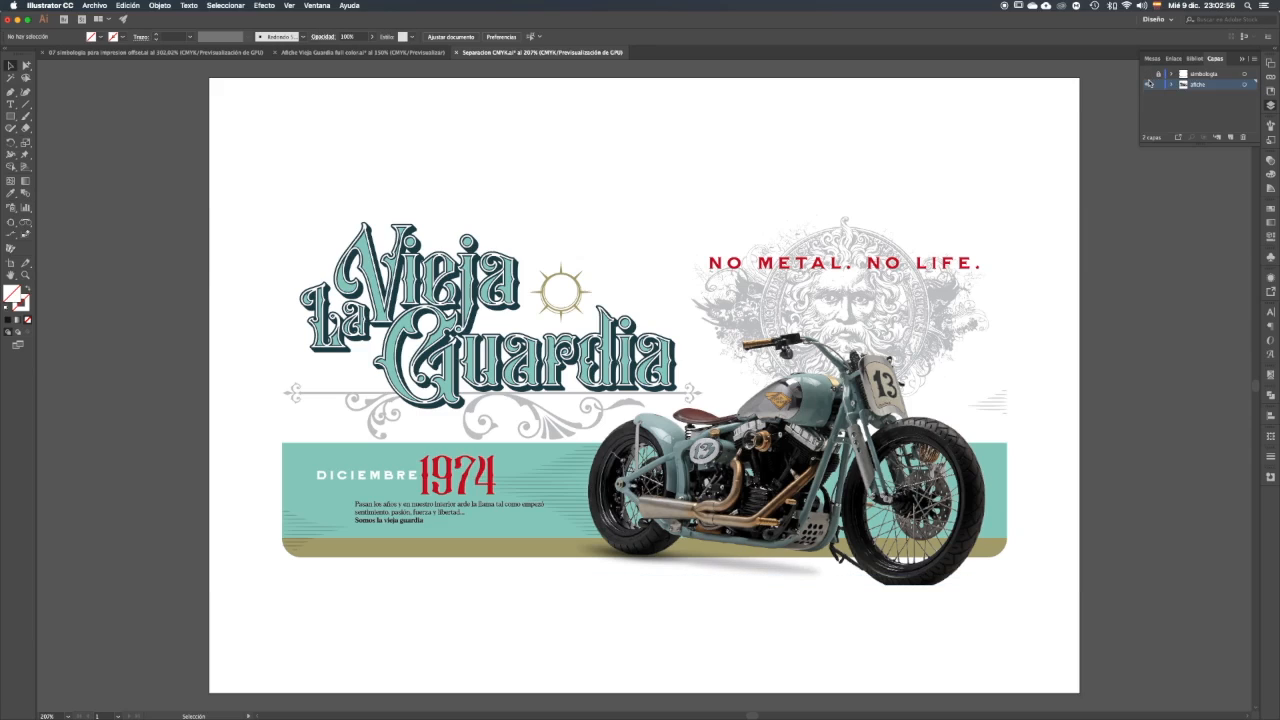
# Step: Hide the simbología layer with the crop marks and colour bars, and turn on the transparency grid
pyautogui.click(1147, 75)
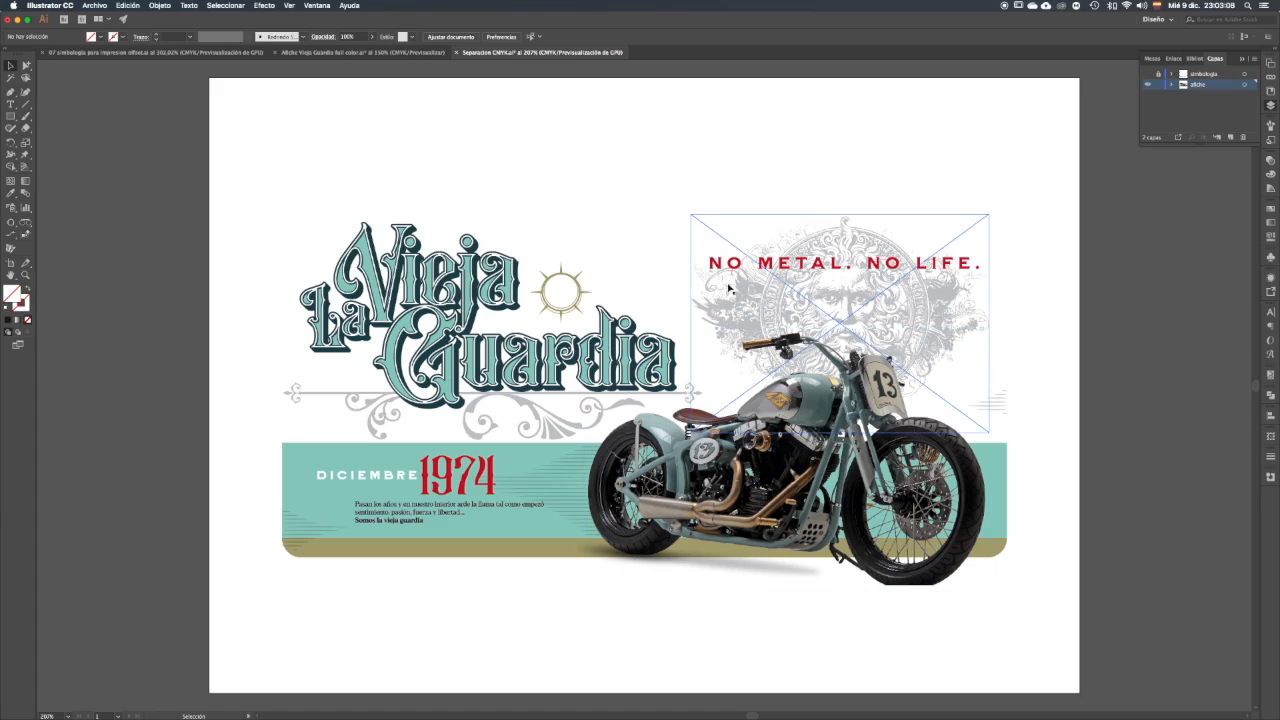
pyautogui.click(289, 5)
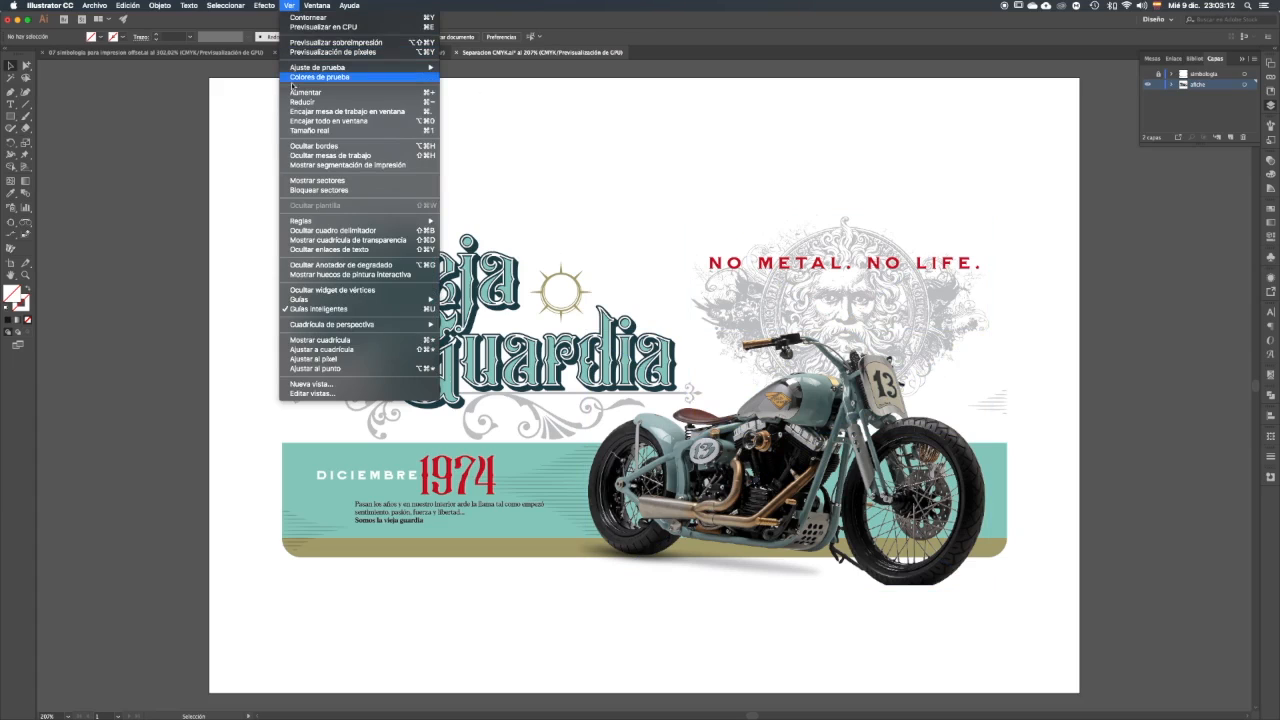
pyautogui.click(350, 240)
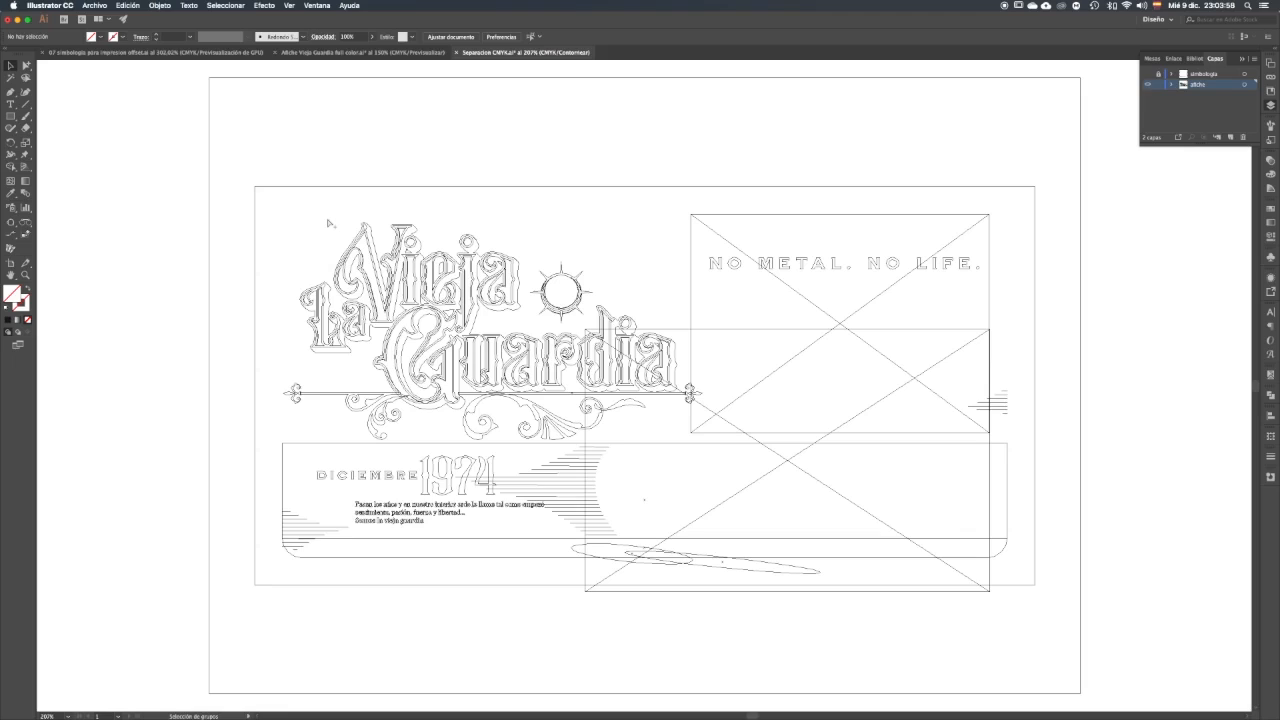
# Step: In Outline view, select and copy the large background rectangle, then return to Preview
pyautogui.press('super+y')
pyautogui.click(26, 66)
pyautogui.click(268, 188)
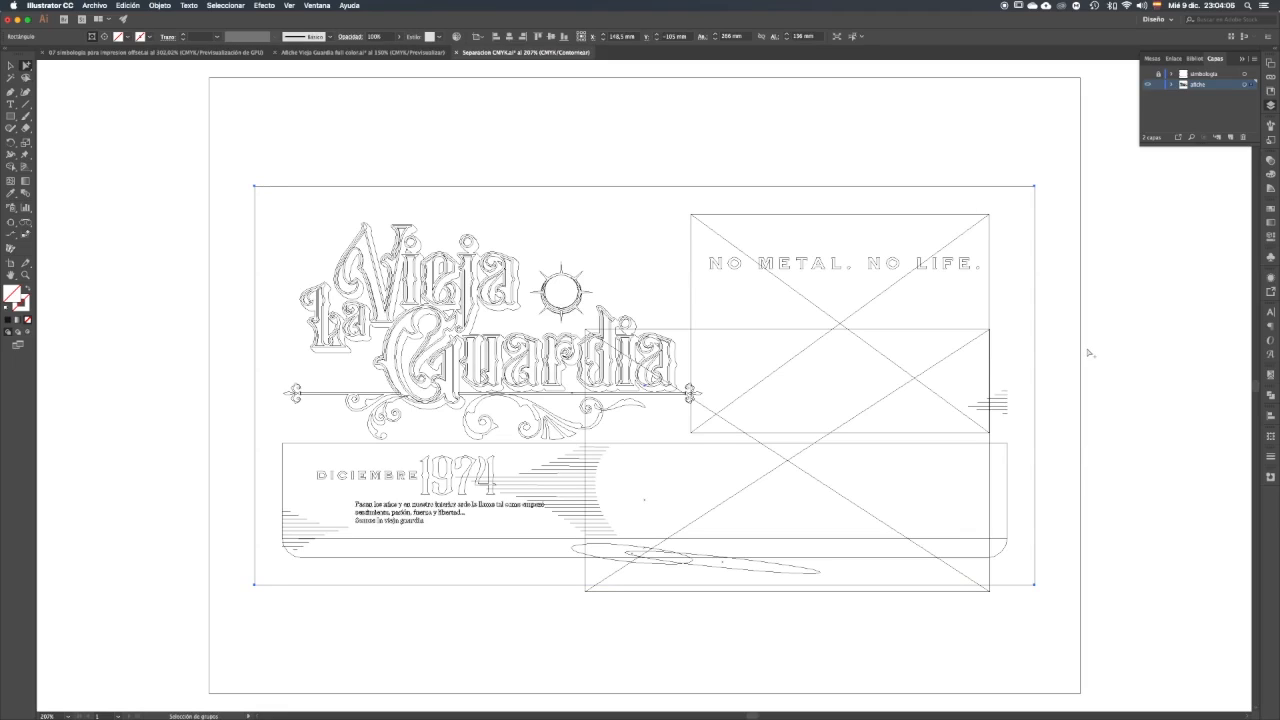
pyautogui.press('v')
pyautogui.click(128, 5)
pyautogui.click(421, 146)
pyautogui.press('super+y')
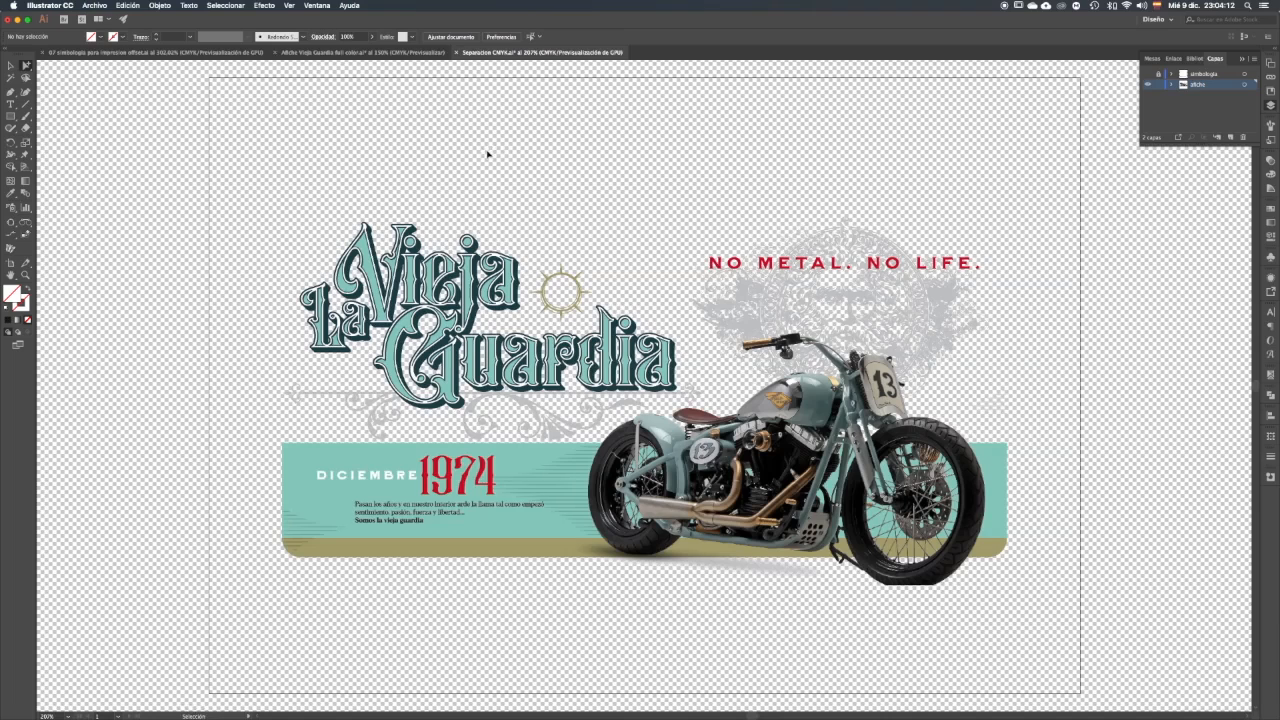
# Step: Paste the rectangle behind the artwork, fill it with the Blanco swatch, and deselect
pyautogui.click(134, 5)
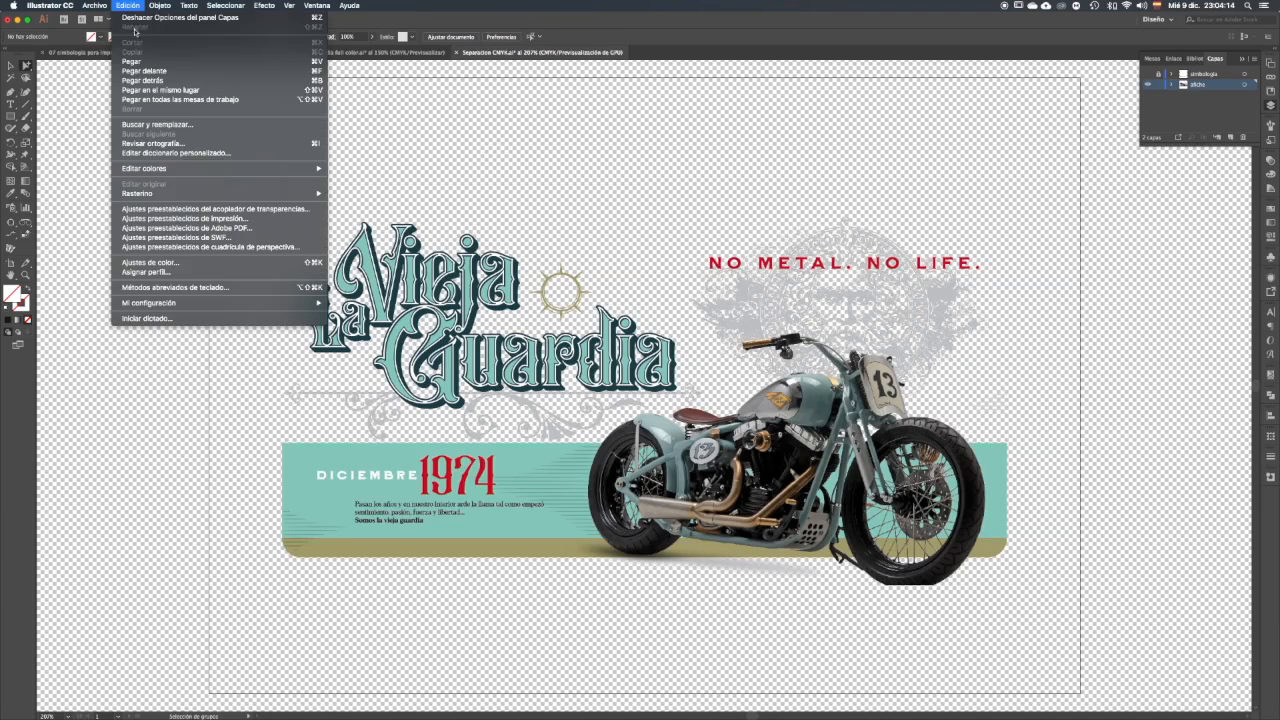
pyautogui.click(175, 81)
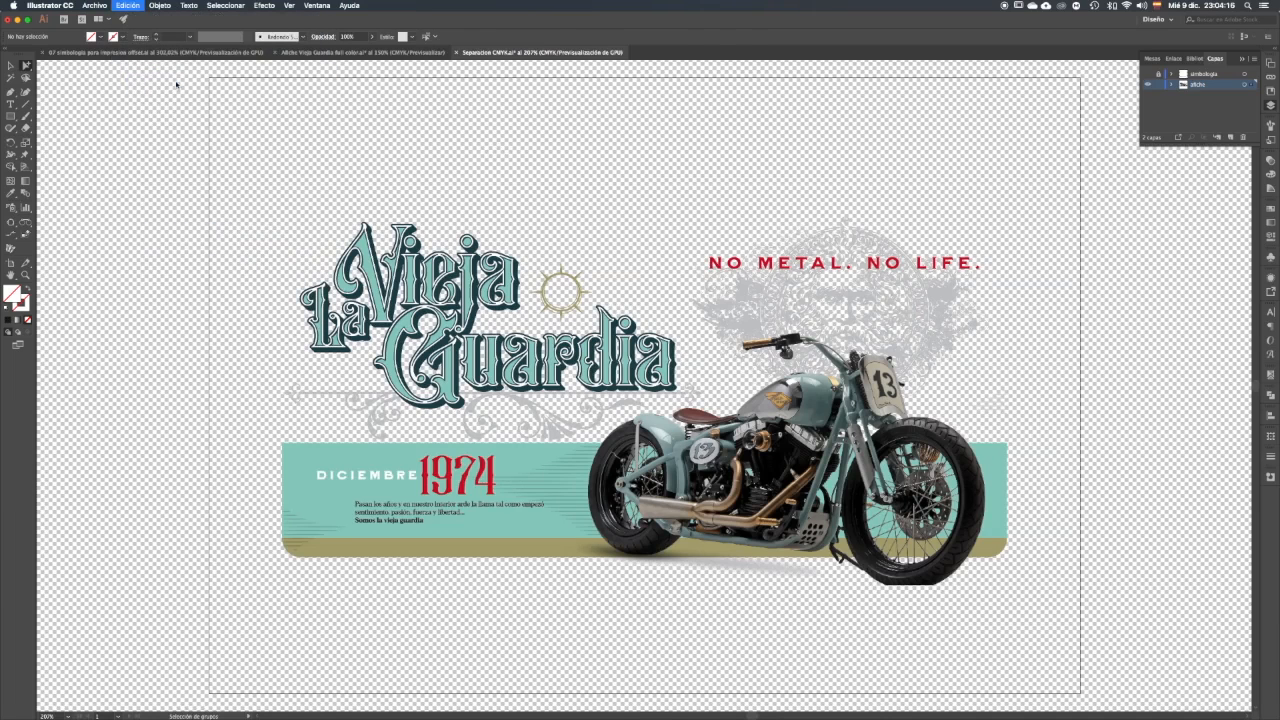
pyautogui.click(1271, 209)
pyautogui.click(1169, 241)
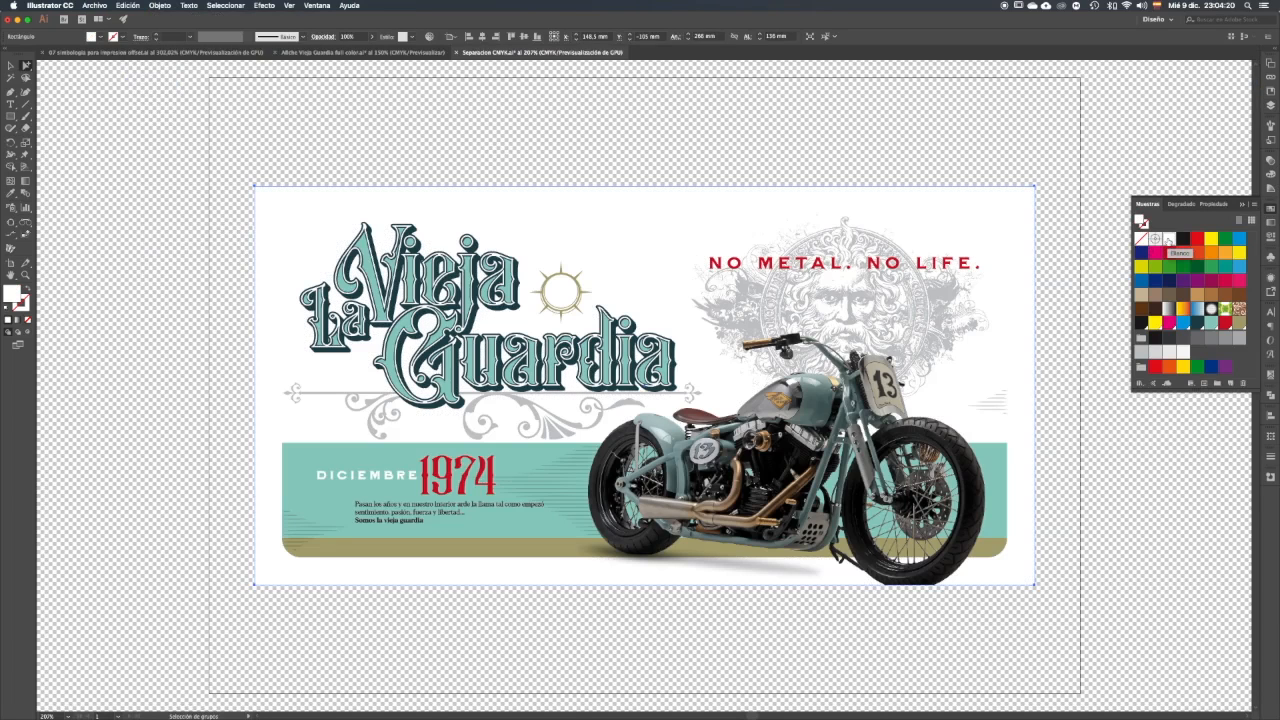
pyautogui.press('v')
pyautogui.click(1094, 171)
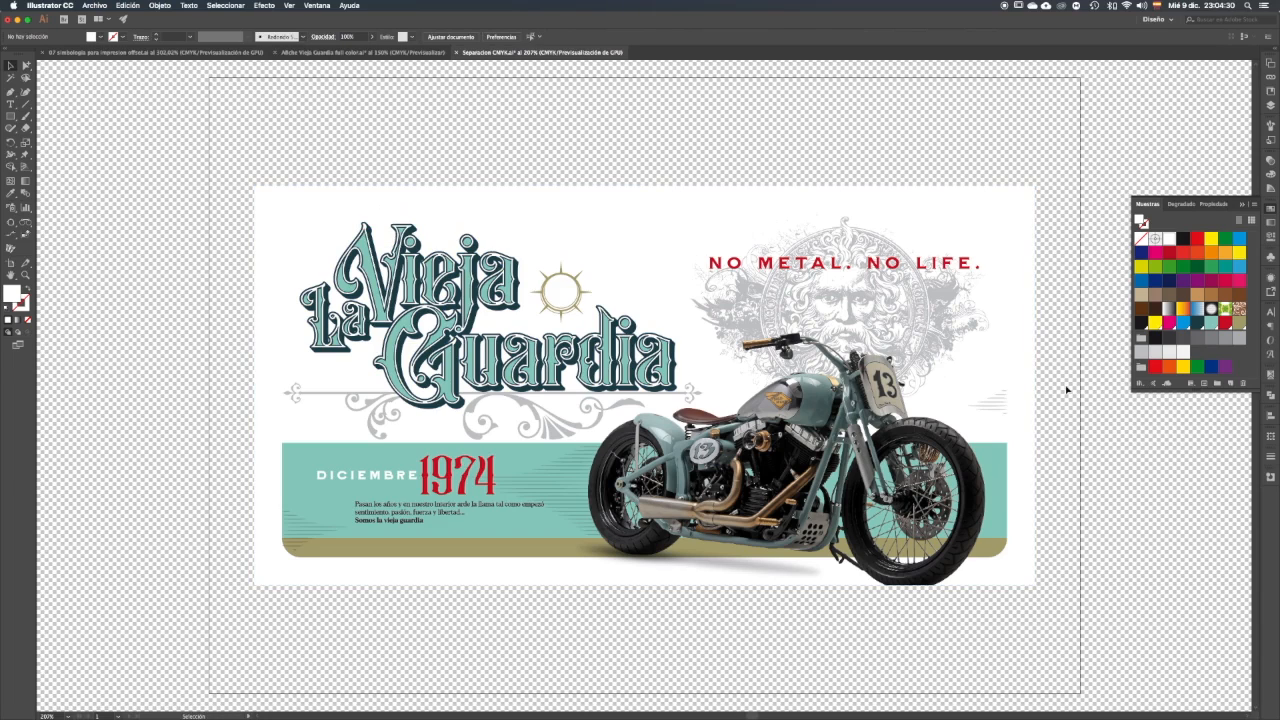
pyautogui.click(1067, 390)
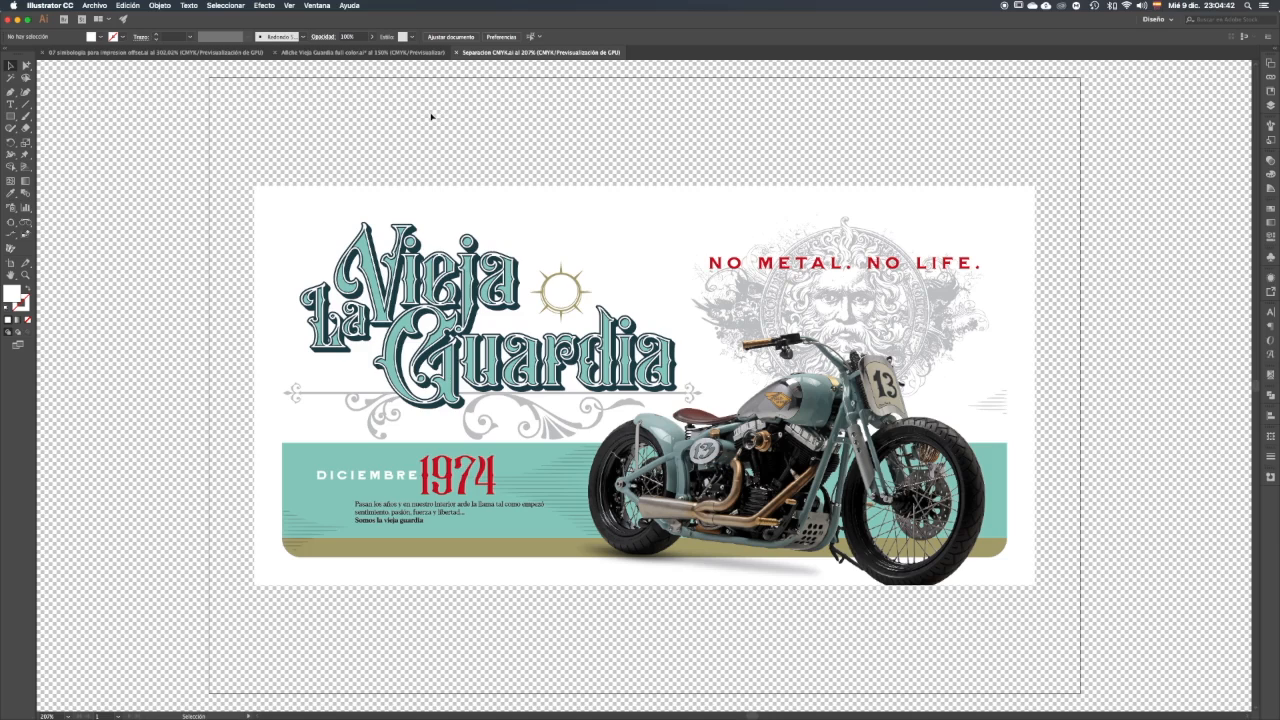
pyautogui.click(97, 6)
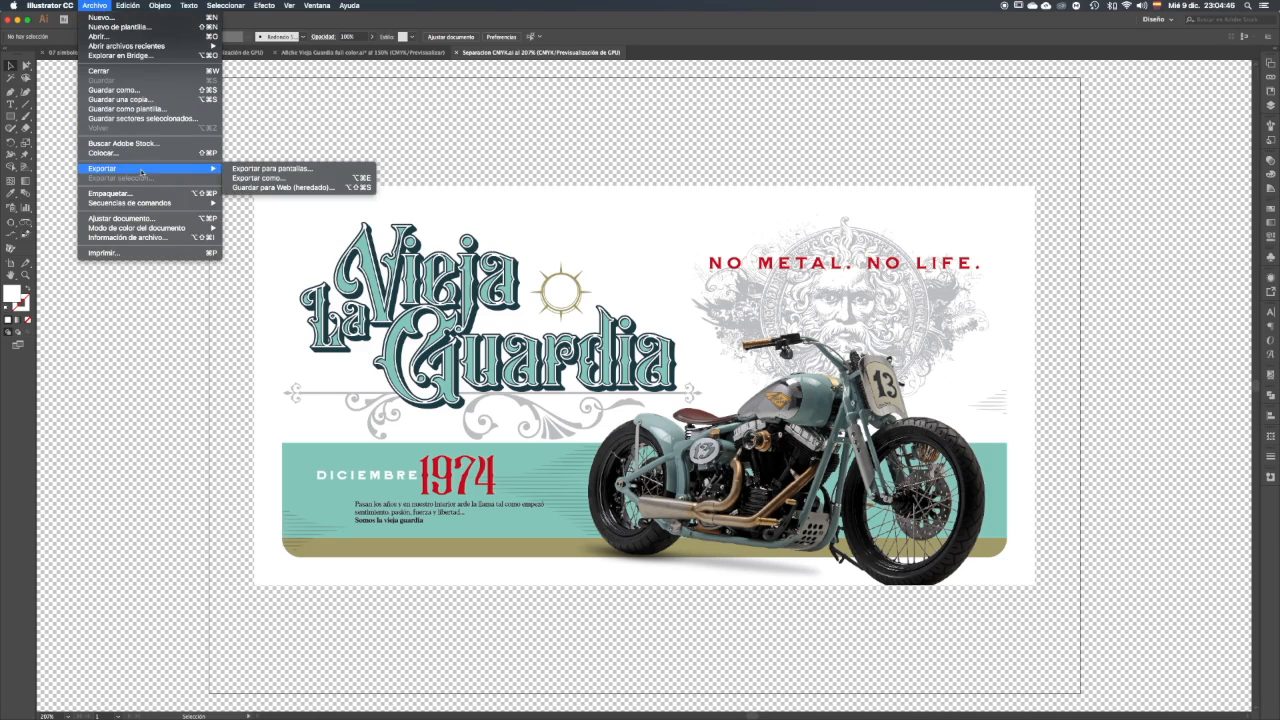
# Step: Save the poster as Separacion CMYK.eps in Illustrator EPS format with the default EPS options
pyautogui.click(127, 91)
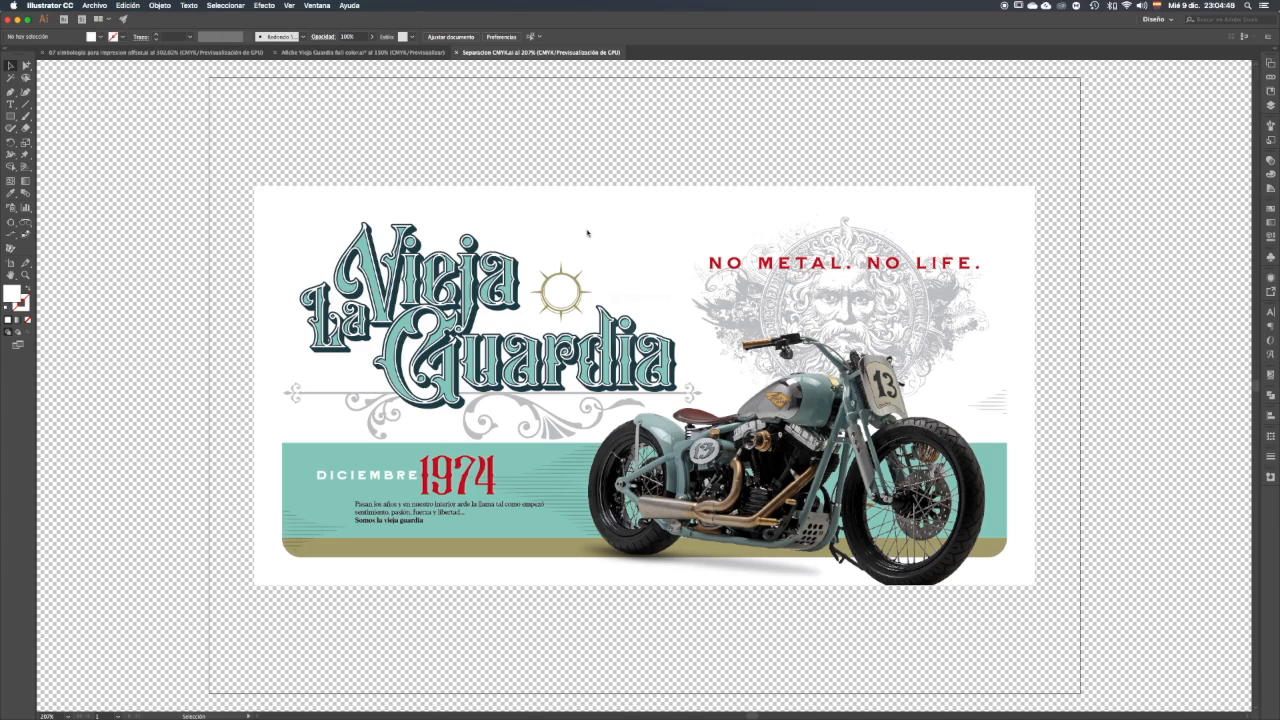
pyautogui.click(617, 544)
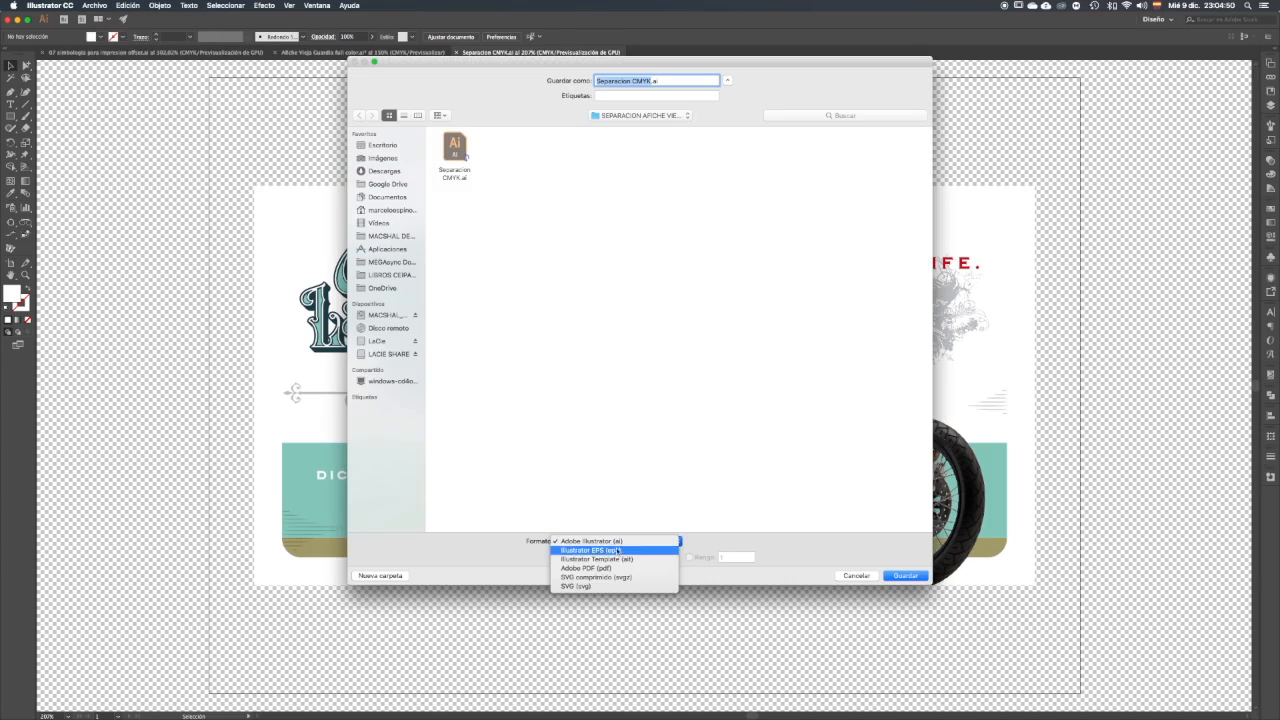
pyautogui.click(633, 555)
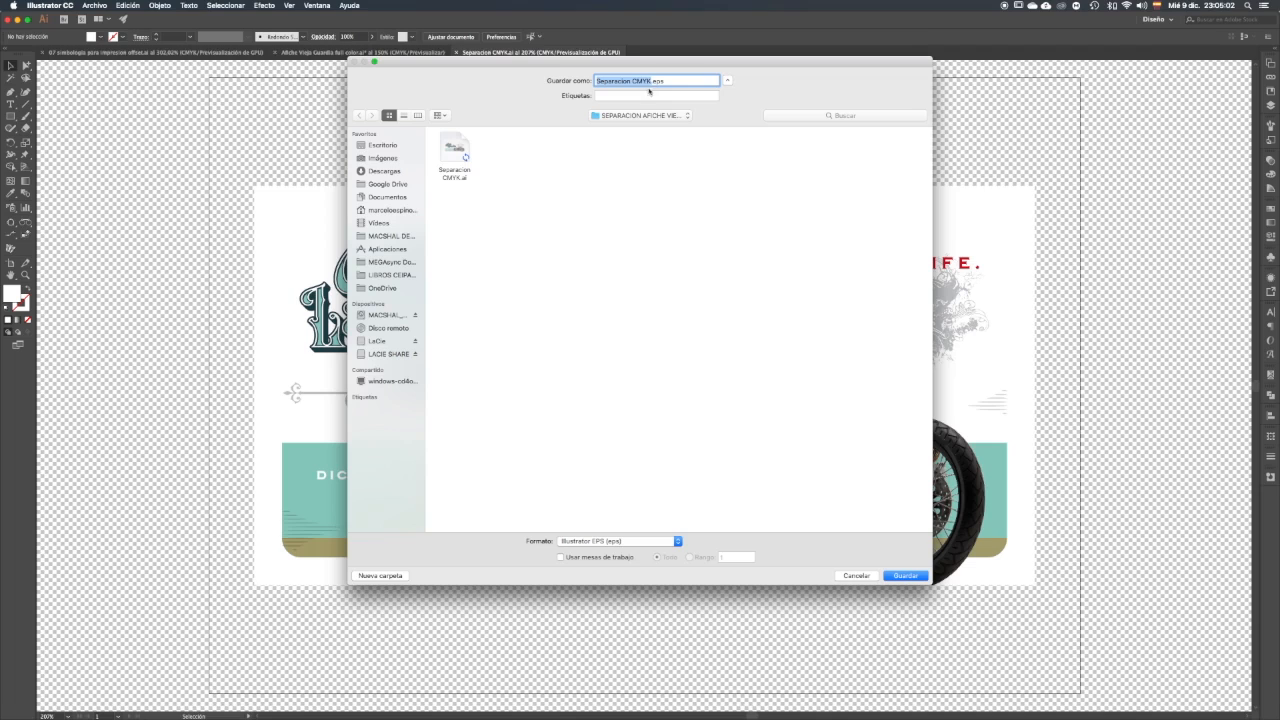
pyautogui.click(898, 578)
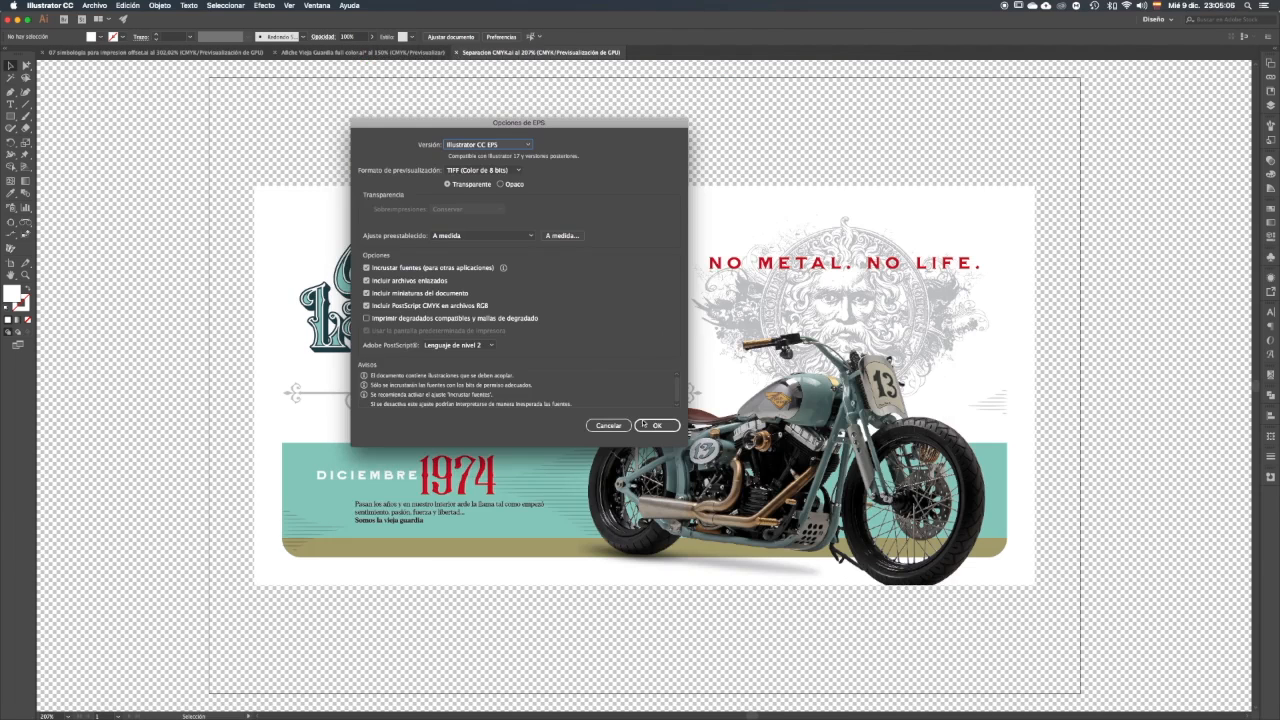
pyautogui.click(657, 426)
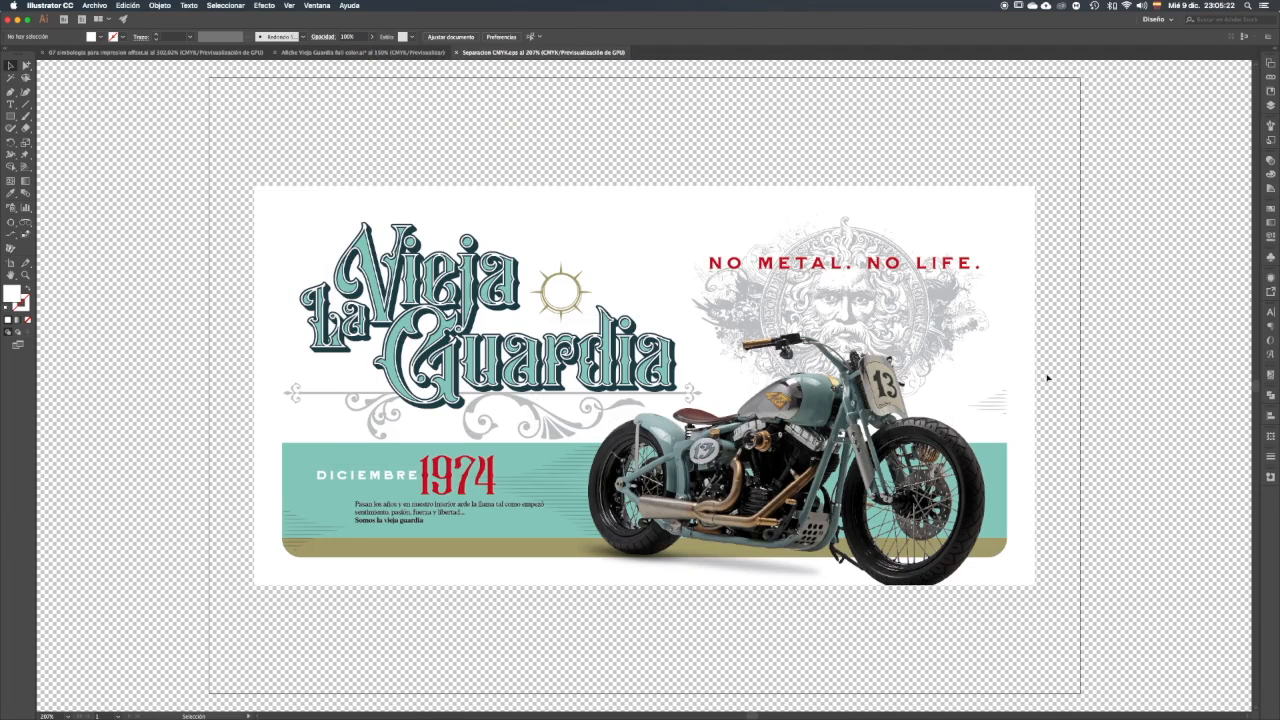
# Step: Hide Illustrator and drag Separacion CMYK.eps from SEPARACION AFICHE VIEJA GUARDIA onto Photoshop
pyautogui.click(50, 6)
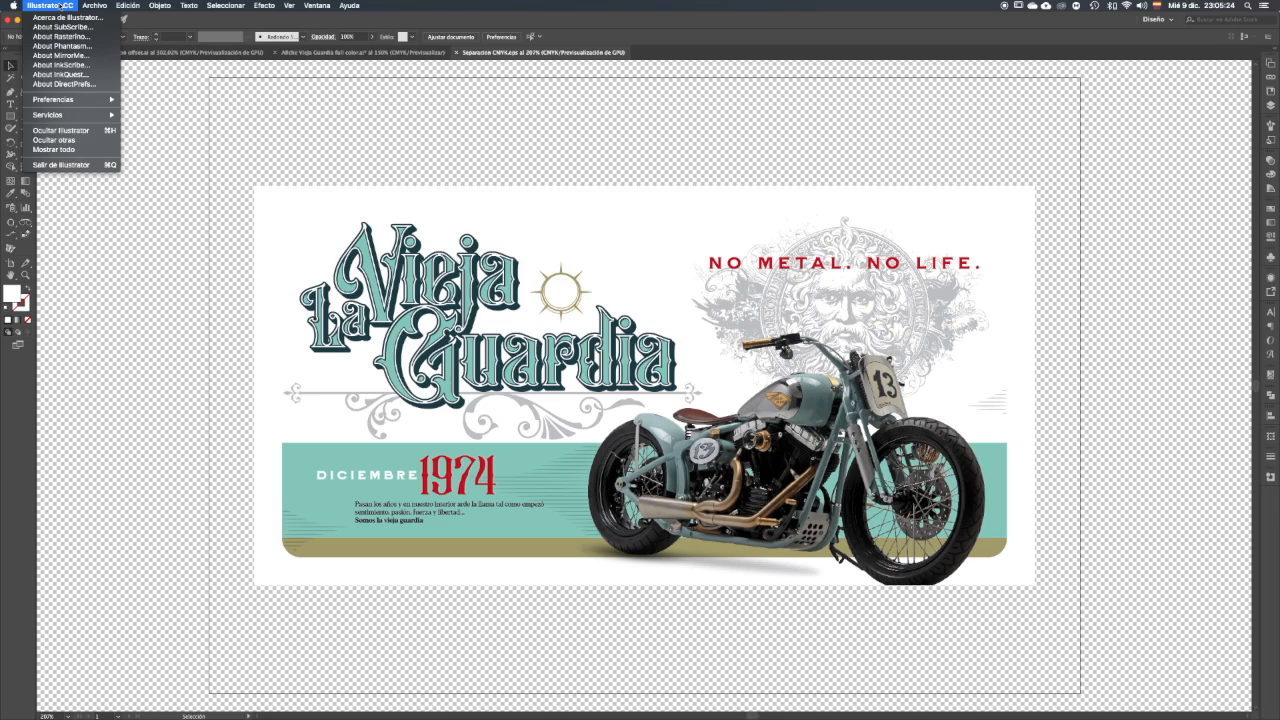
pyautogui.click(81, 134)
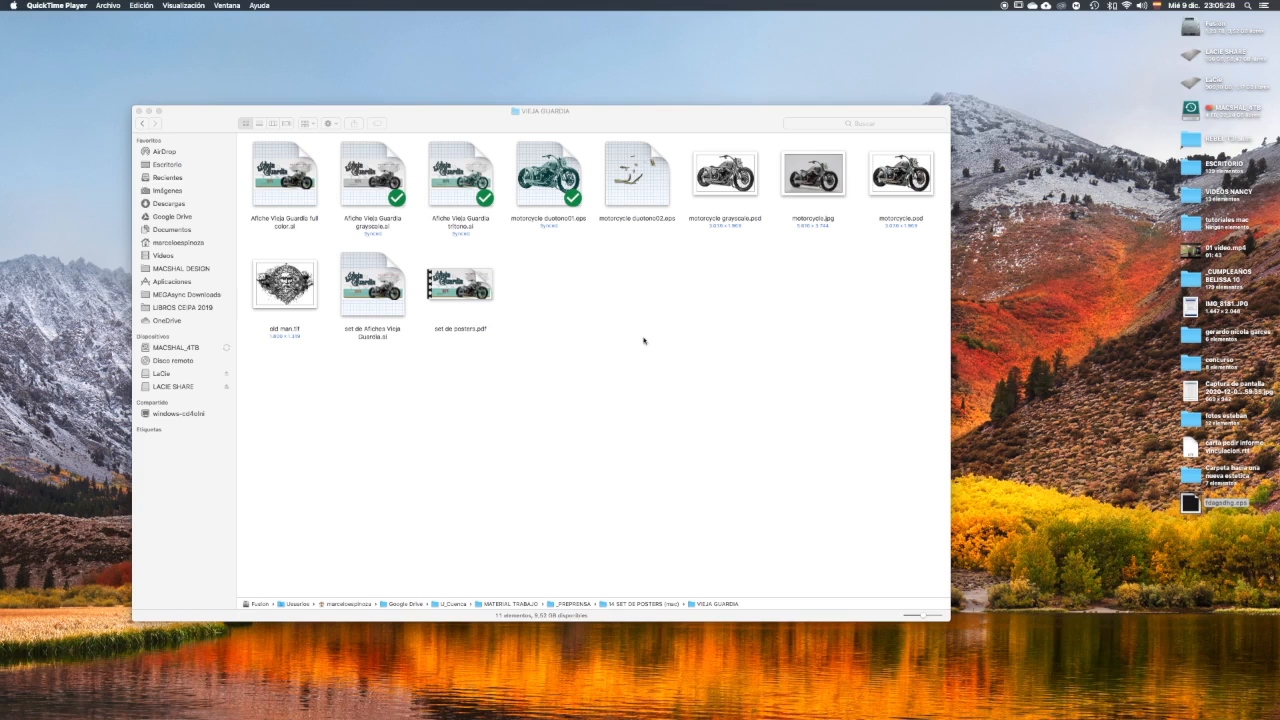
pyautogui.click(635, 336)
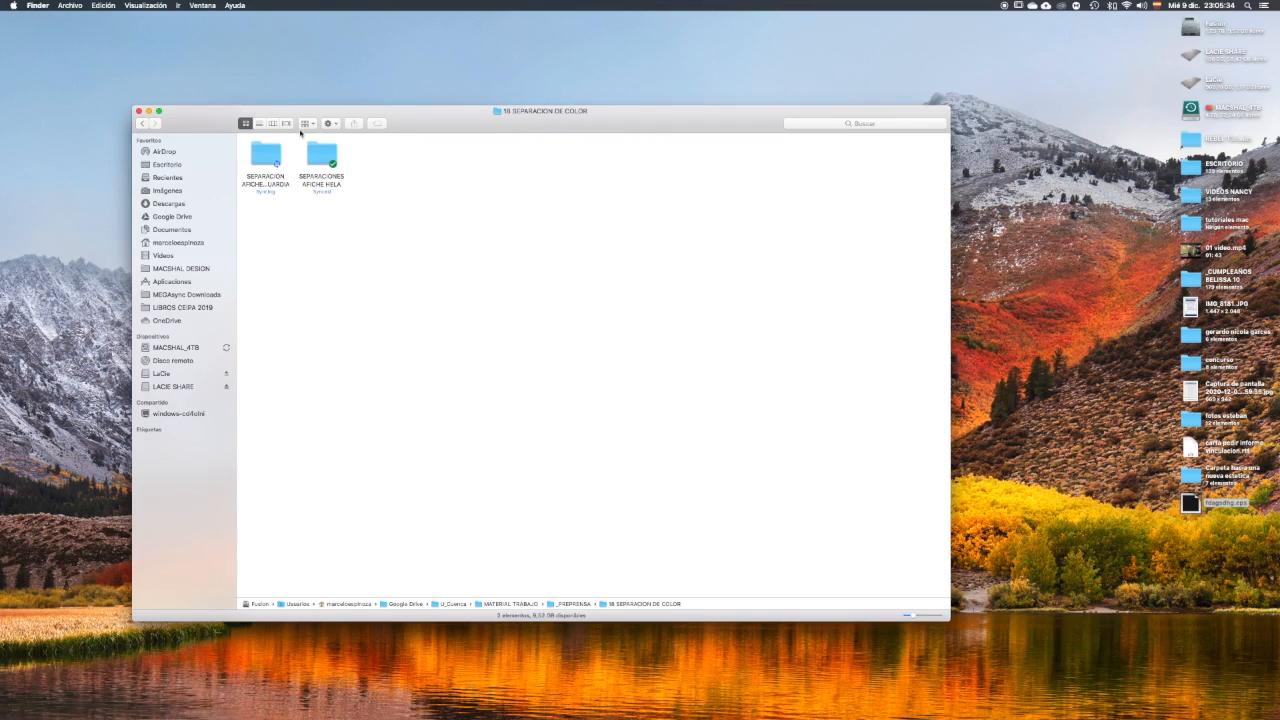
pyautogui.doubleClick(270, 160)
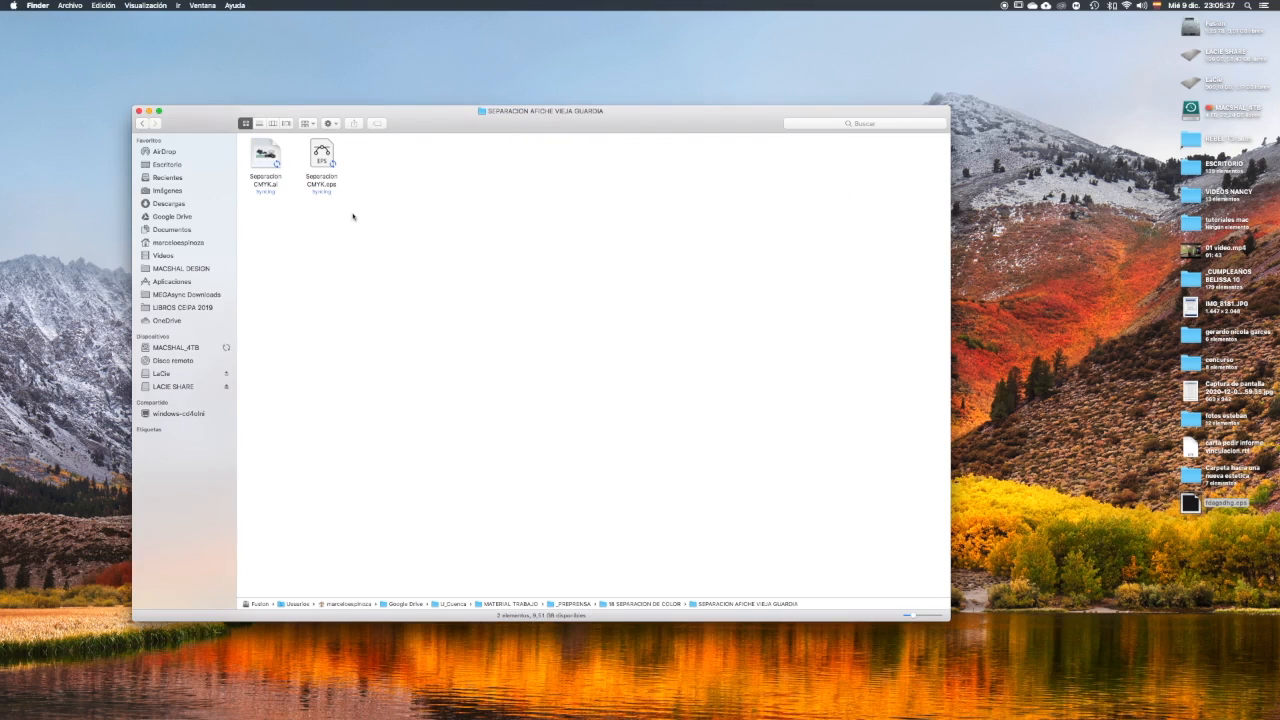
pyautogui.moveTo(333, 167); pyautogui.dragTo(634, 708)
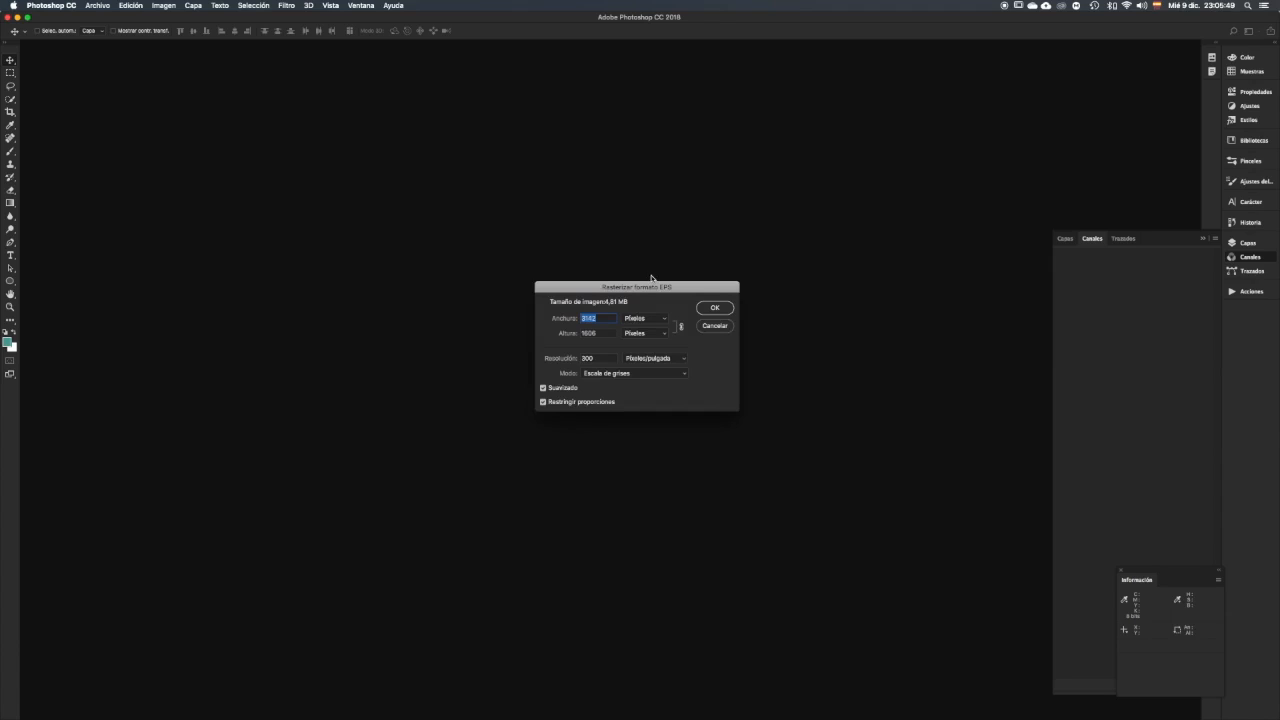
# Step: Rasterize the EPS with width and height in centimetres, 300 ppi, and Color CMYK mode
pyautogui.click(665, 320)
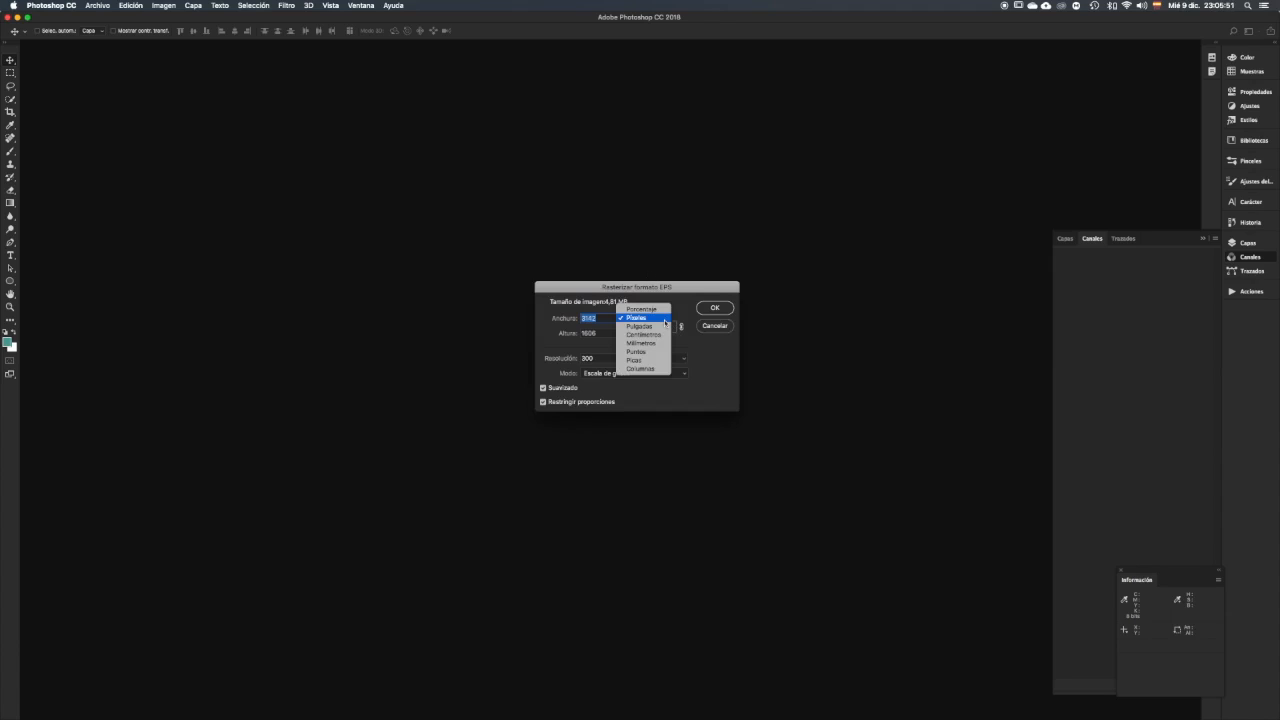
pyautogui.click(661, 335)
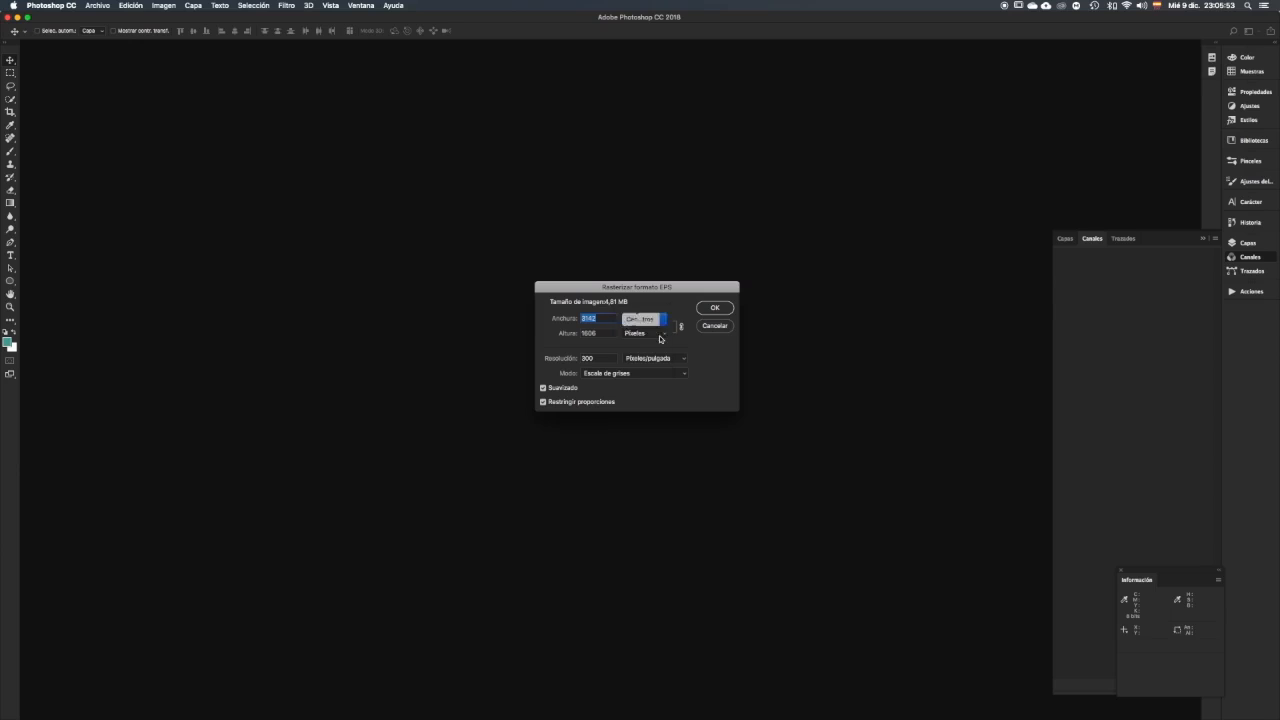
pyautogui.click(647, 337)
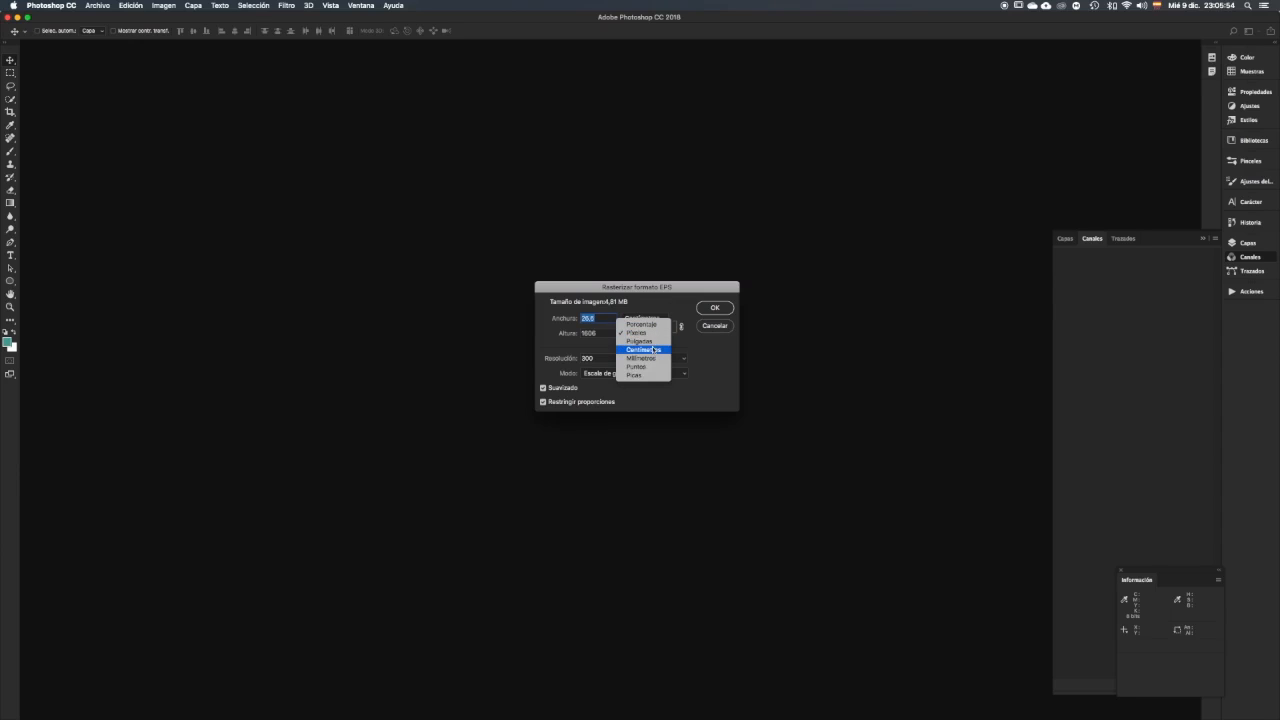
pyautogui.click(654, 349)
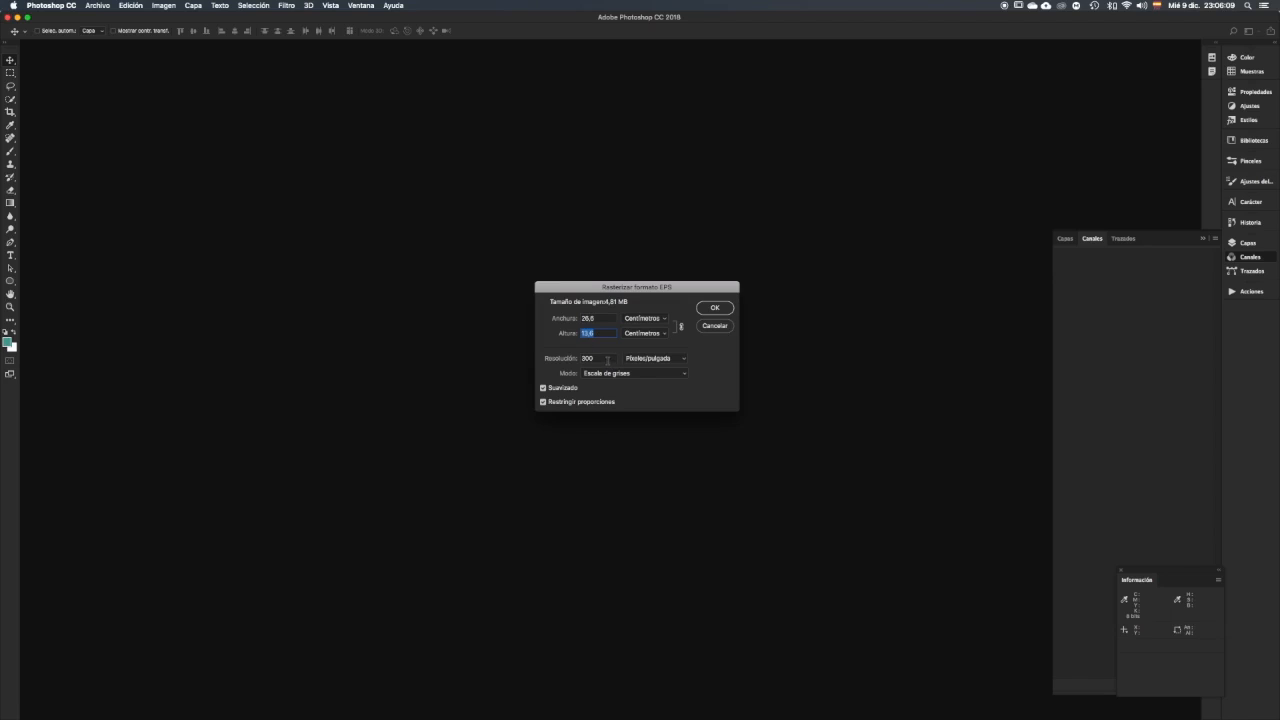
pyautogui.doubleClick(599, 358)
pyautogui.click(626, 376)
pyautogui.click(624, 391)
pyautogui.click(722, 311)
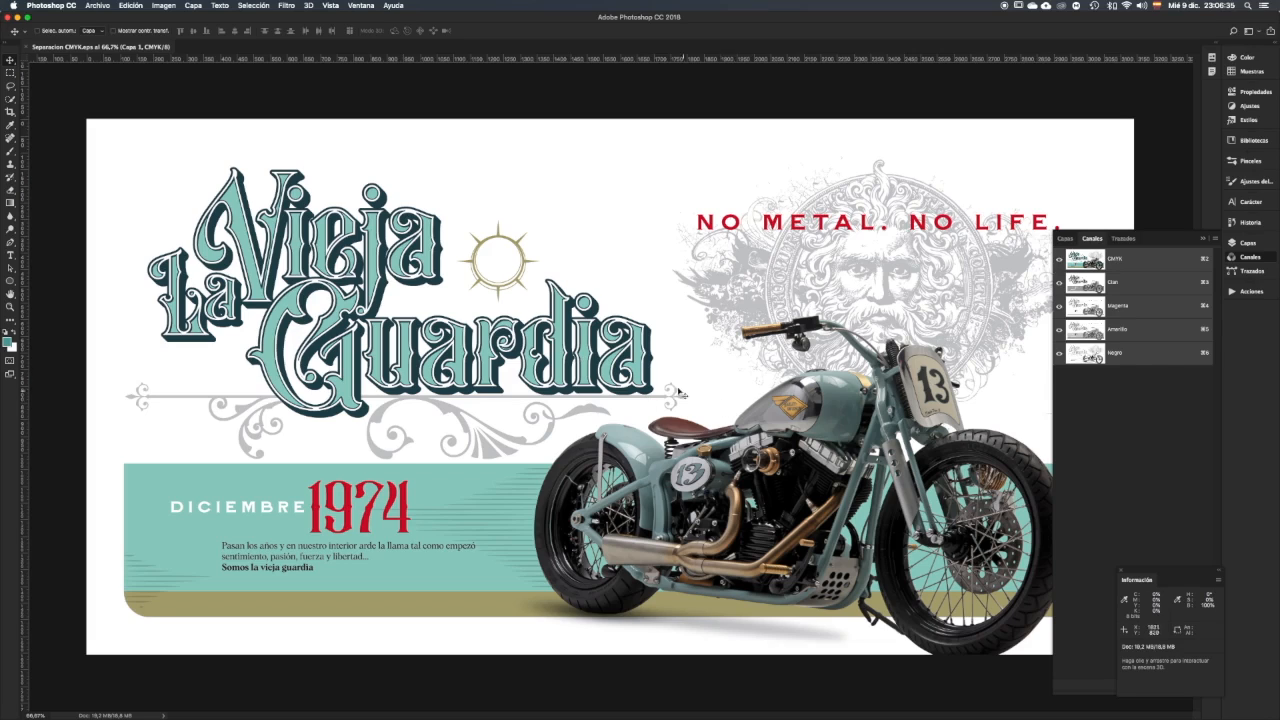
# Step: Attempt saving as Photoshop EPS, then cancel because the layers would be dropped
pyautogui.click(100, 6)
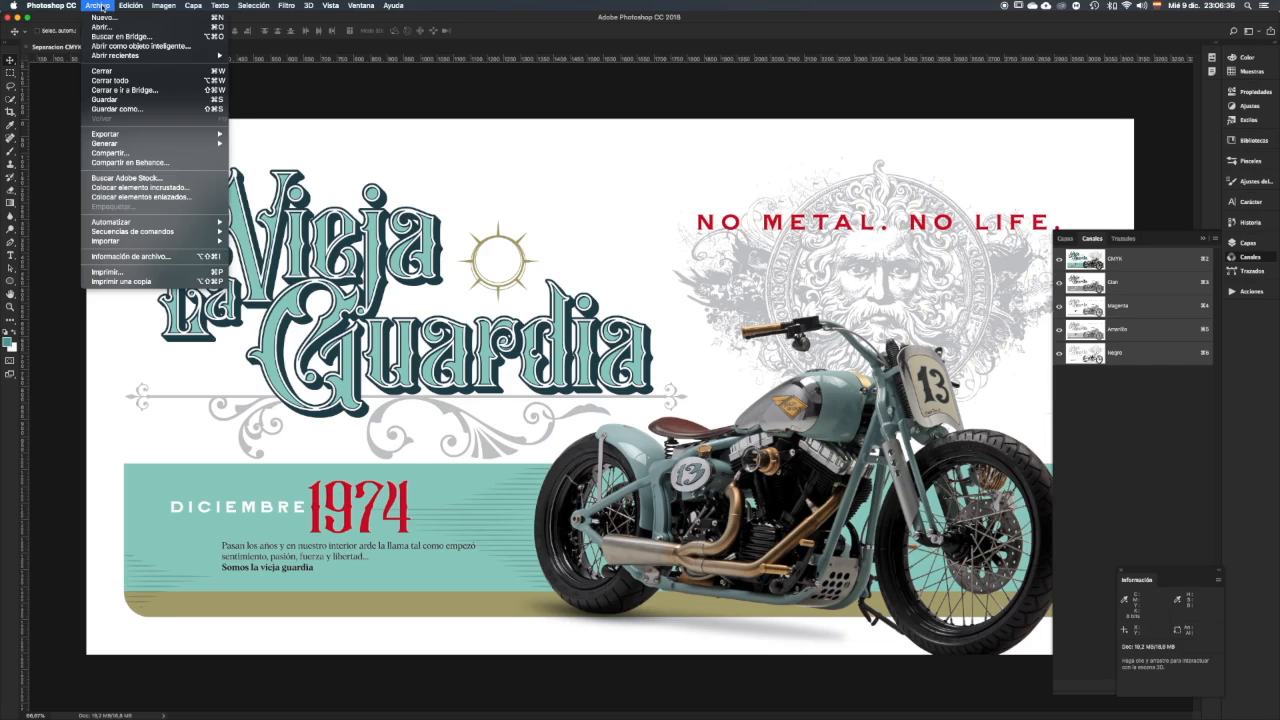
pyautogui.click(147, 109)
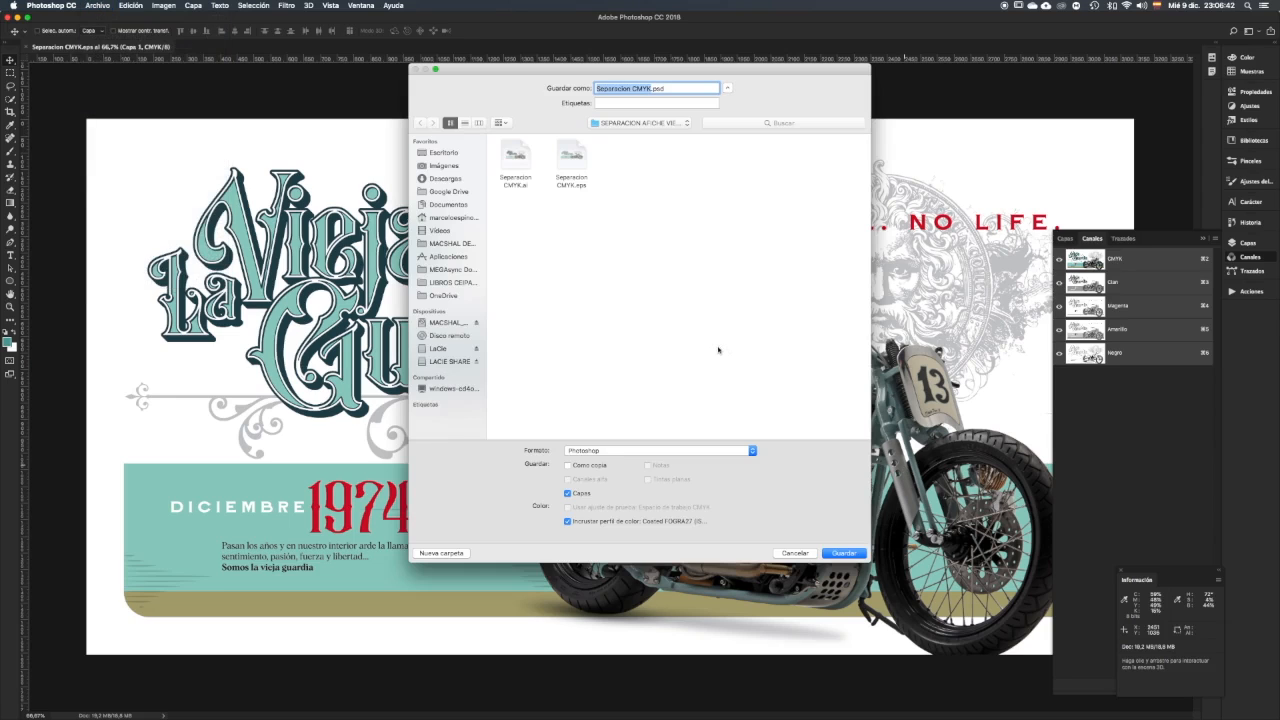
pyautogui.click(624, 456)
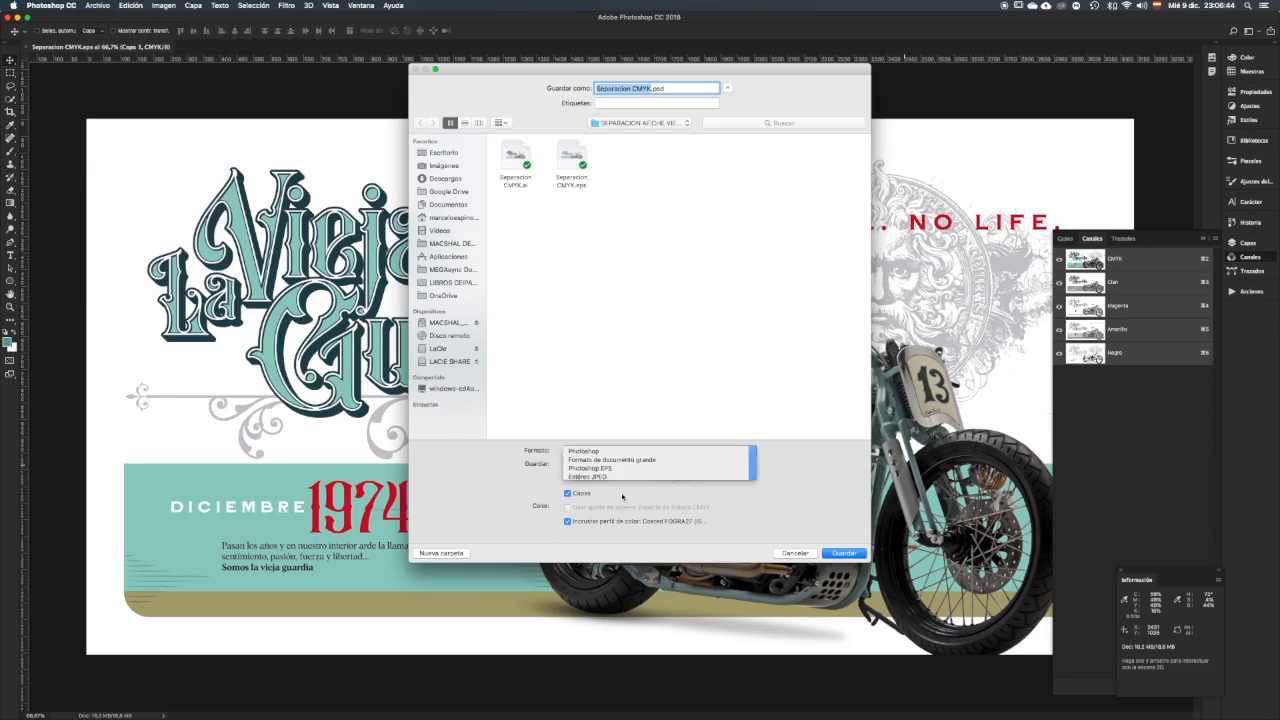
pyautogui.click(616, 455)
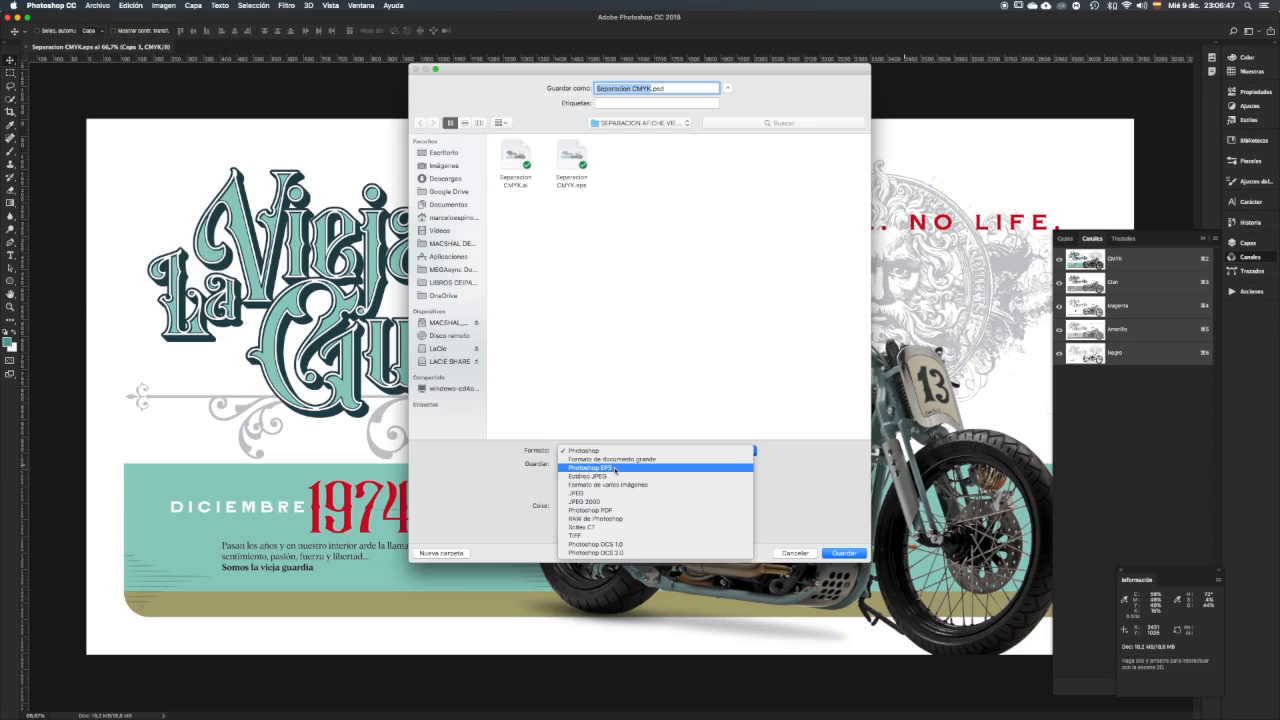
pyautogui.click(616, 469)
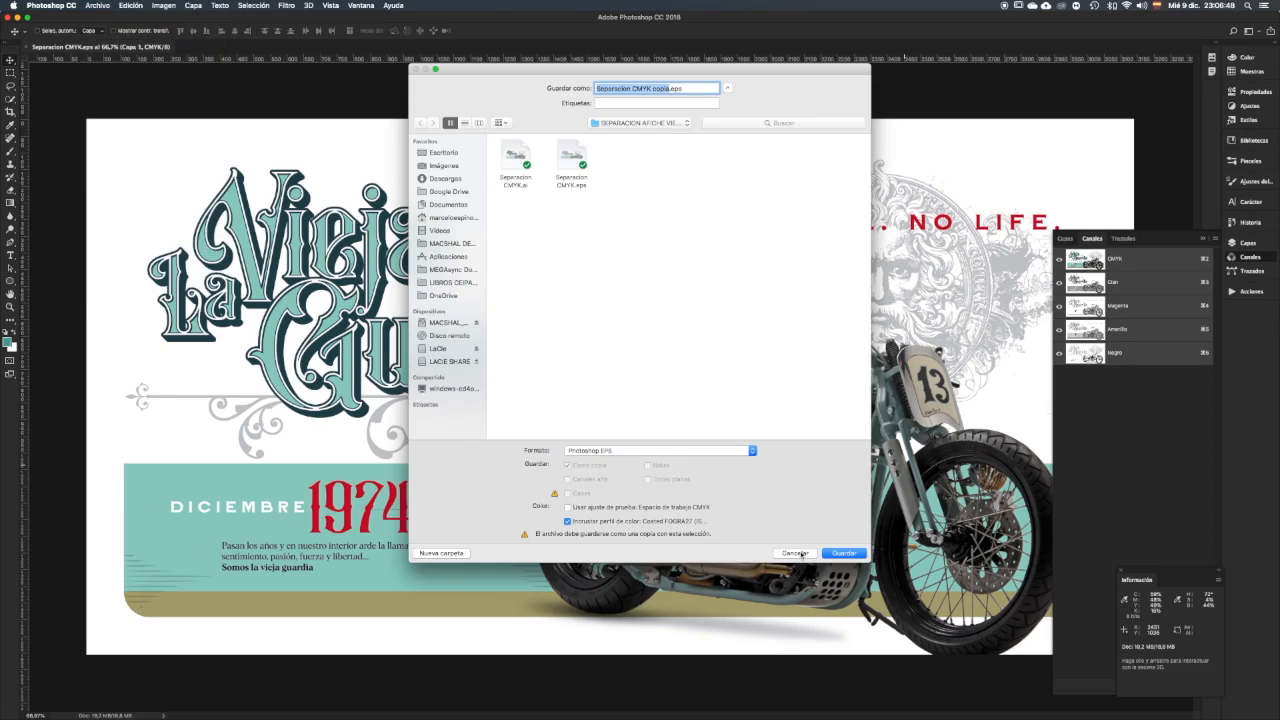
pyautogui.click(803, 554)
# Step: Flatten the image and save it over Separacion CMYK.eps as a Photoshop EPS
pyautogui.click(1068, 242)
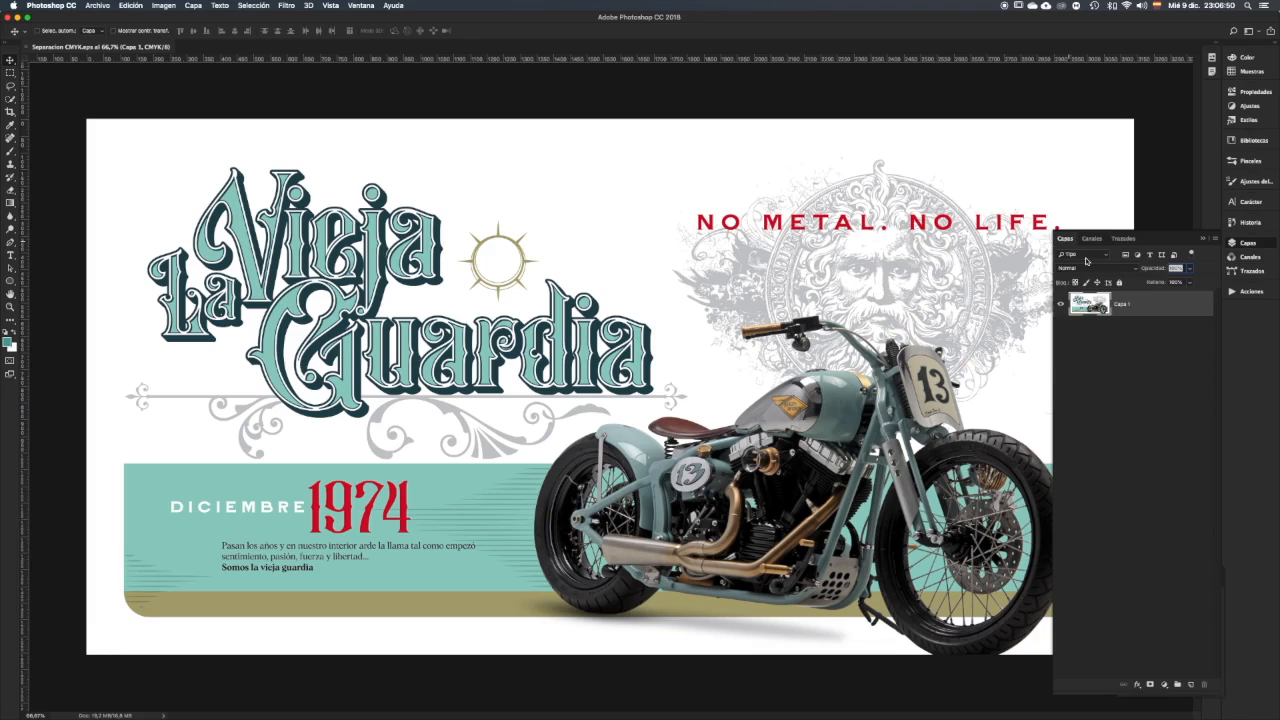
pyautogui.click(1216, 240)
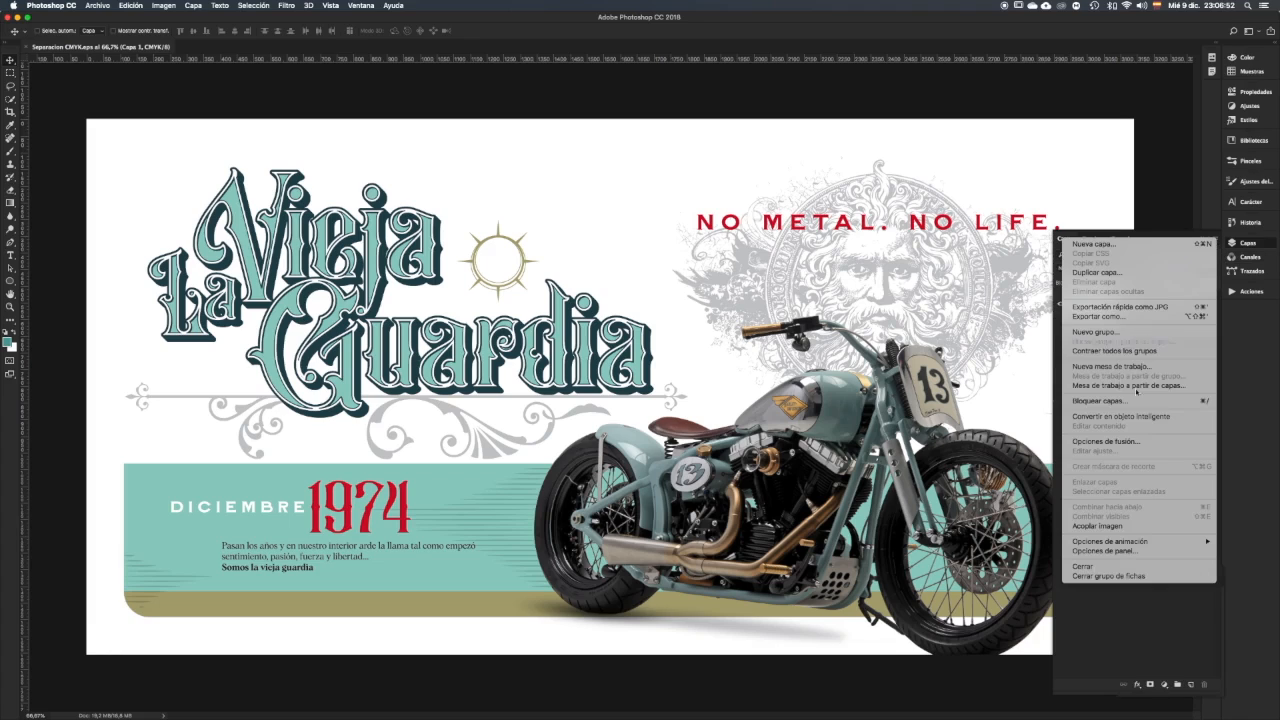
pyautogui.click(1101, 527)
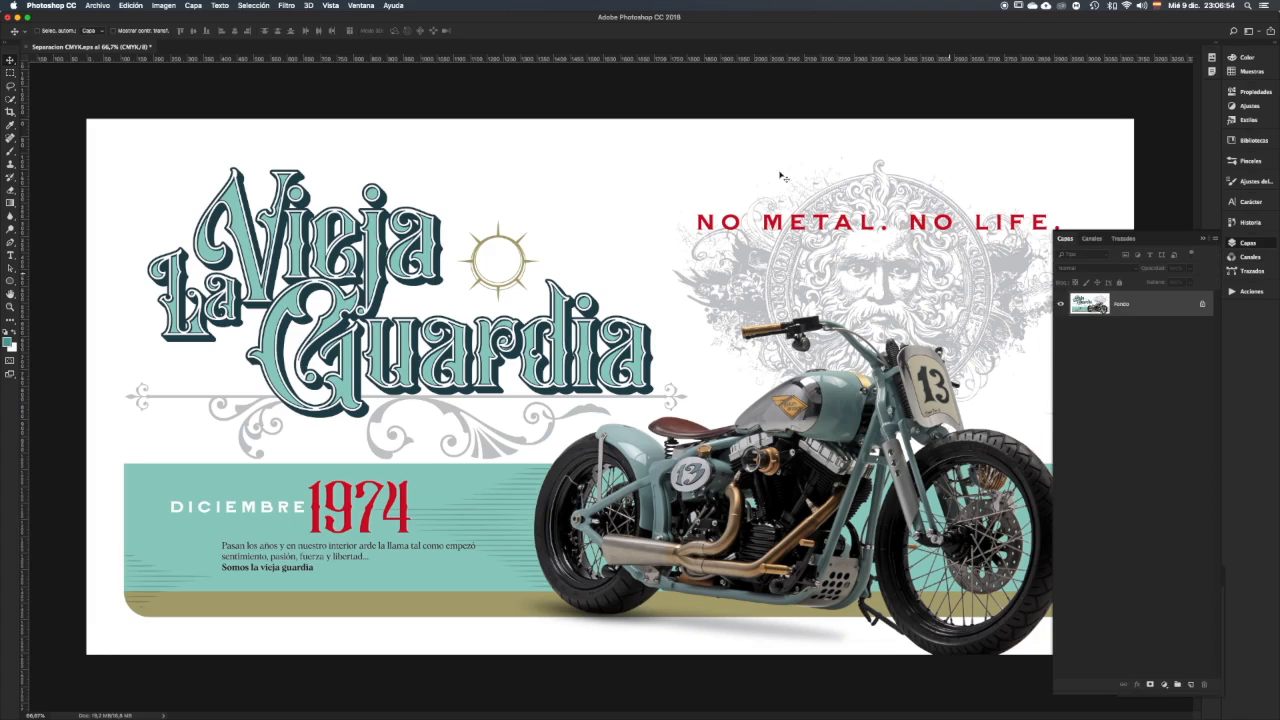
pyautogui.click(100, 5)
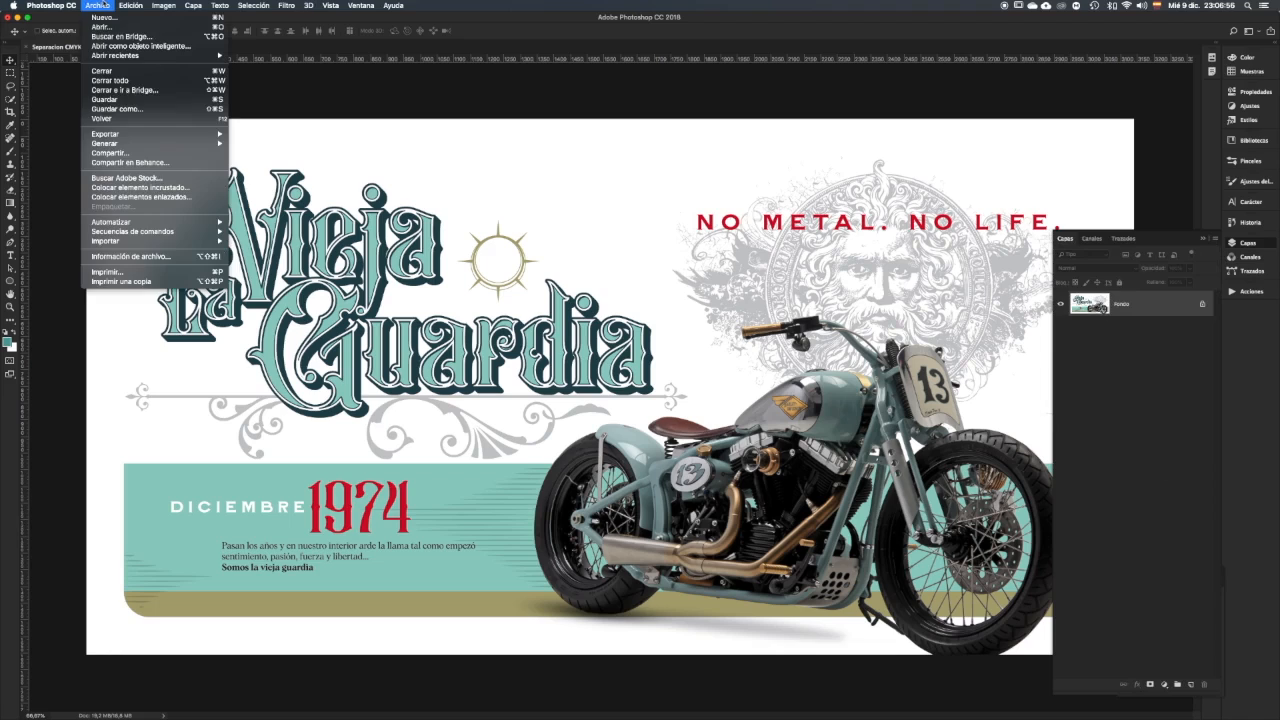
pyautogui.click(135, 101)
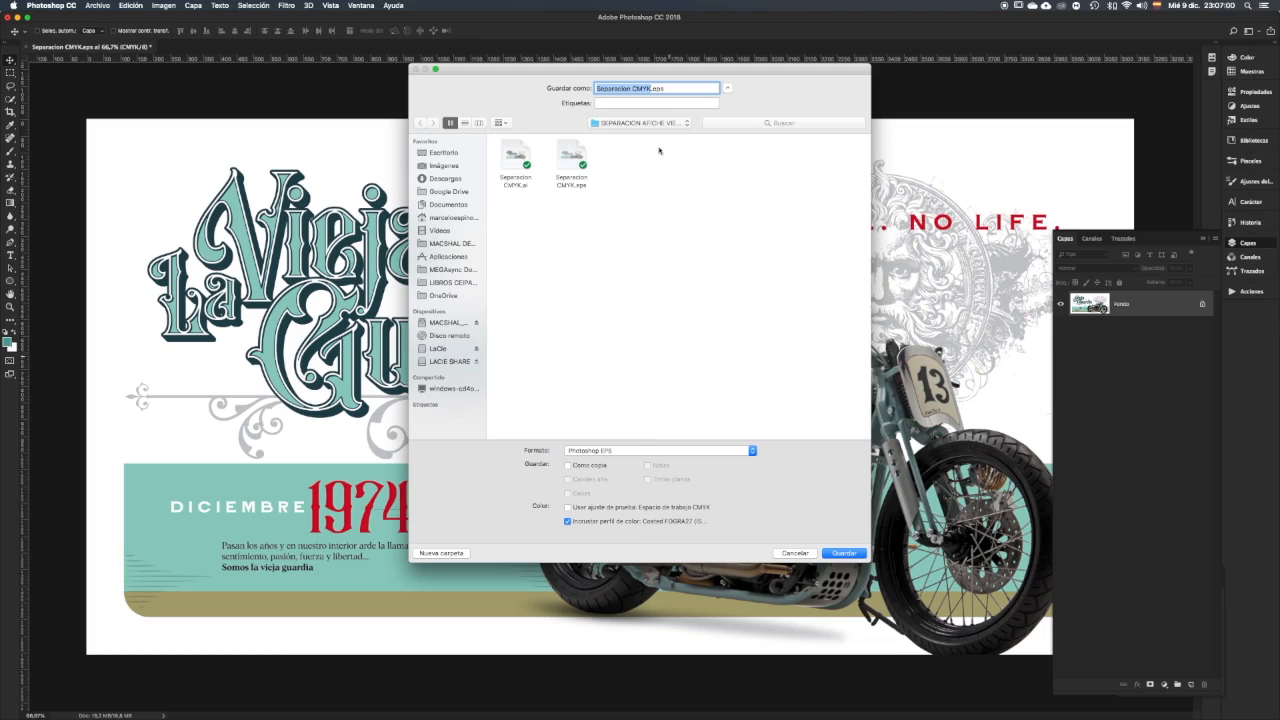
pyautogui.click(852, 556)
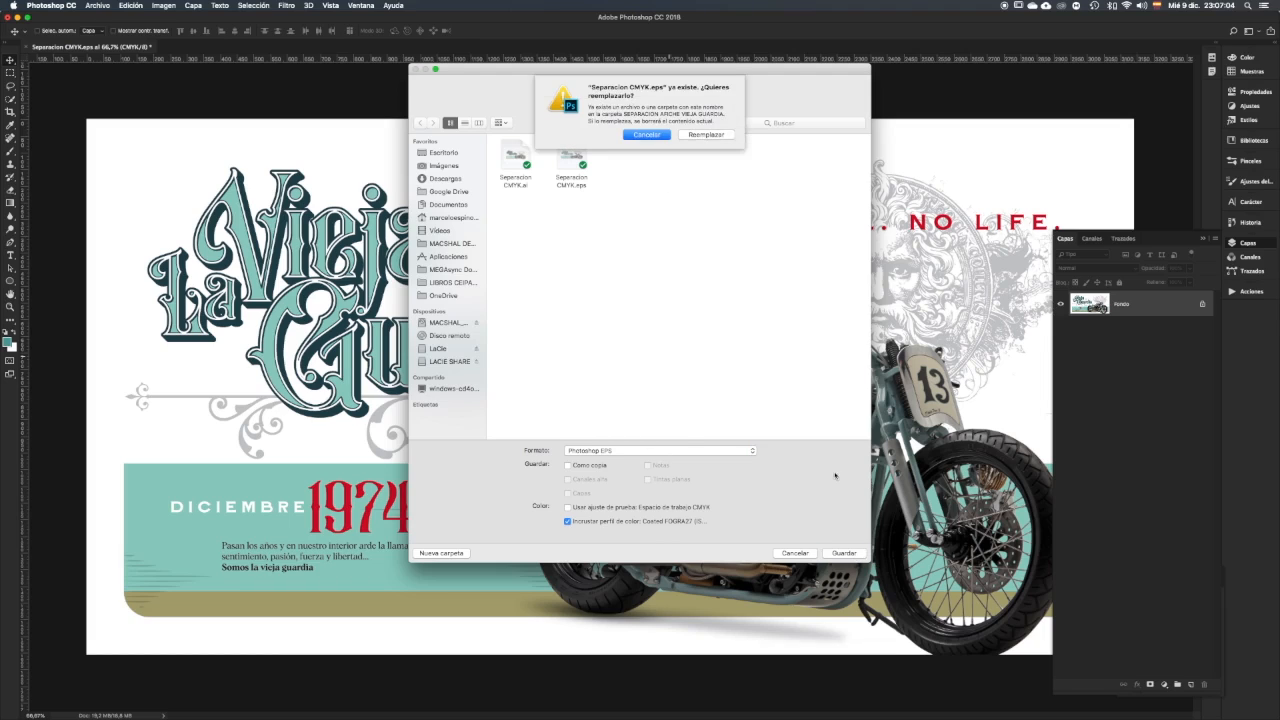
pyautogui.click(708, 136)
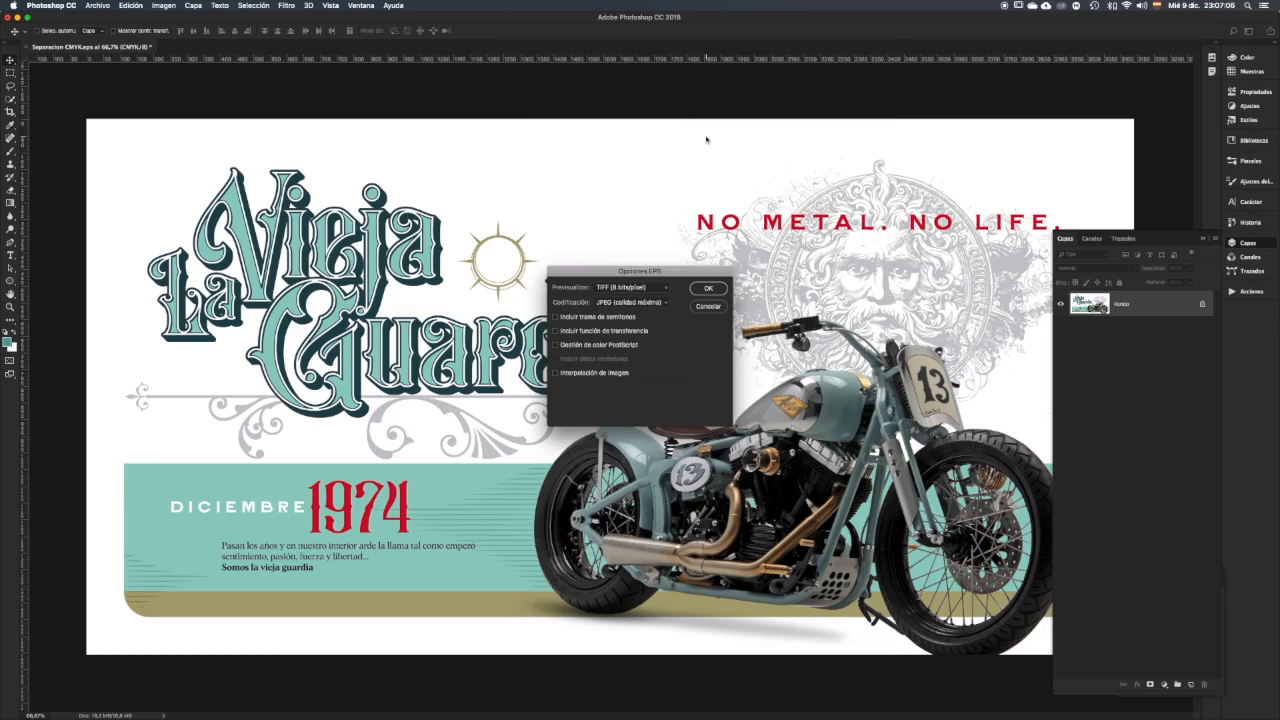
pyautogui.click(705, 289)
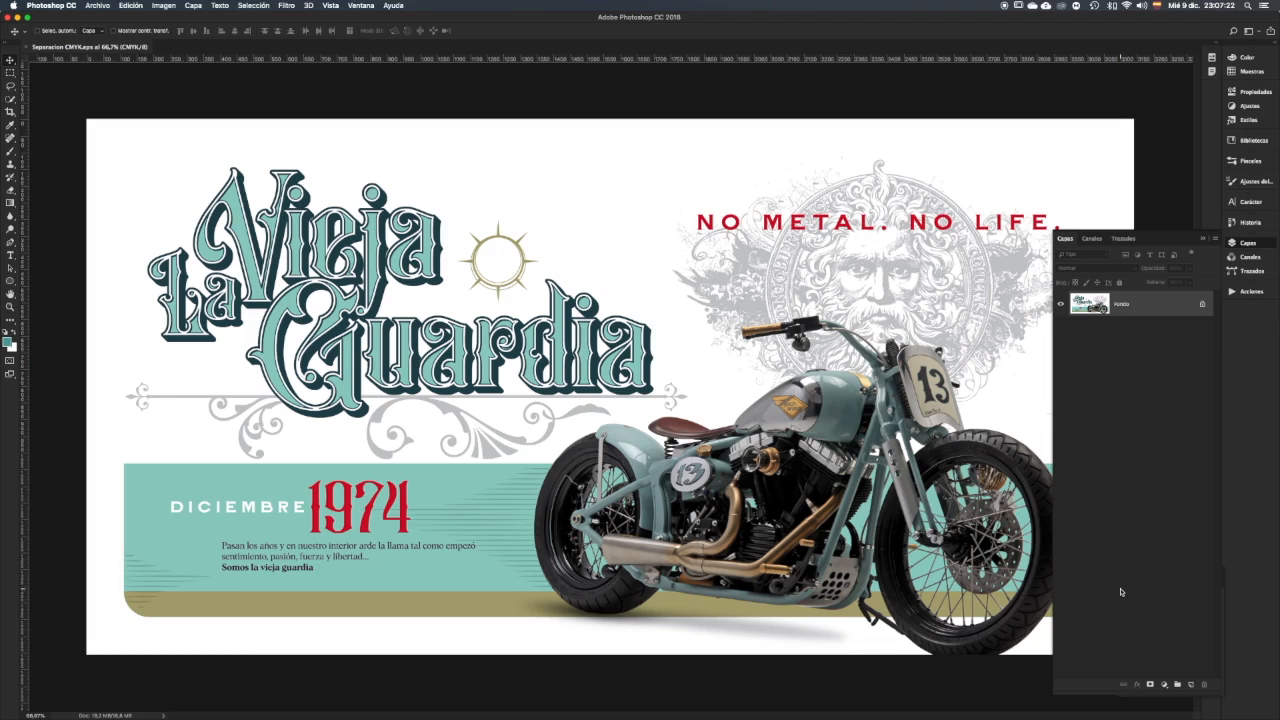
# Step: Preview the Cian, Magenta, Amarillo and Negro channels one by one, then return to the CMYK composite
pyautogui.moveTo(1112, 690); pyautogui.dragTo(1112, 500)
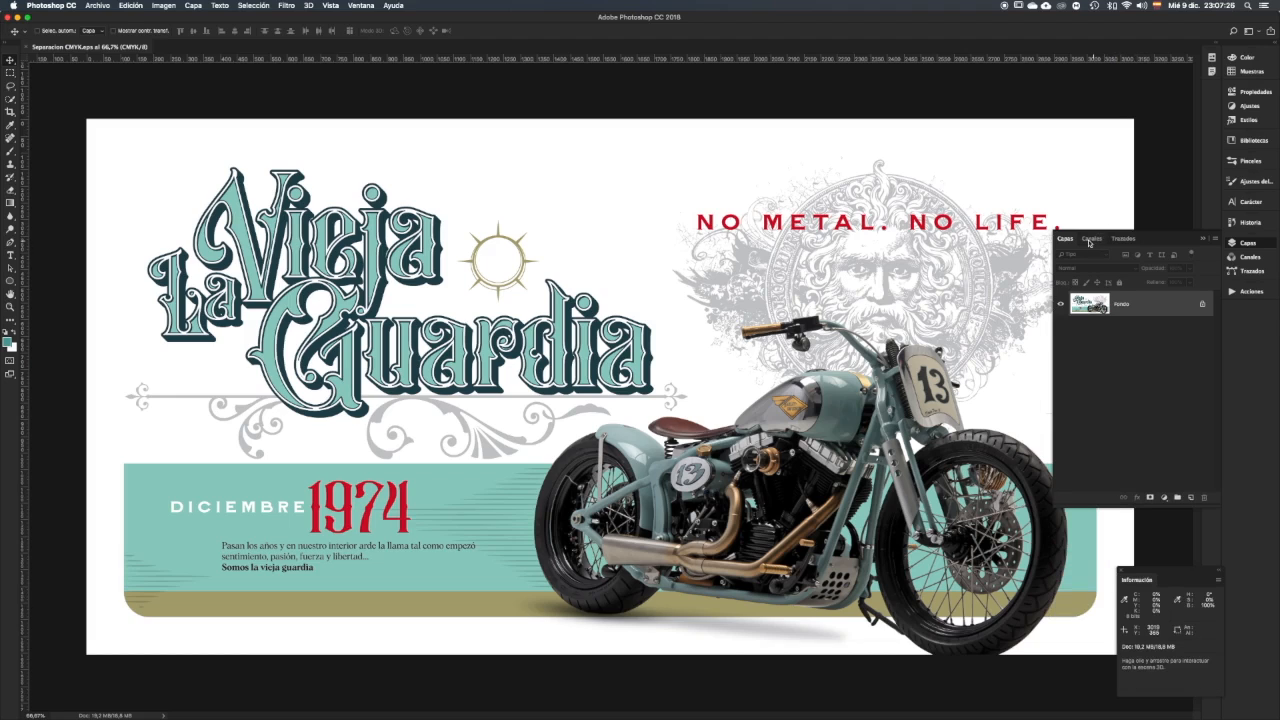
pyautogui.click(1091, 239)
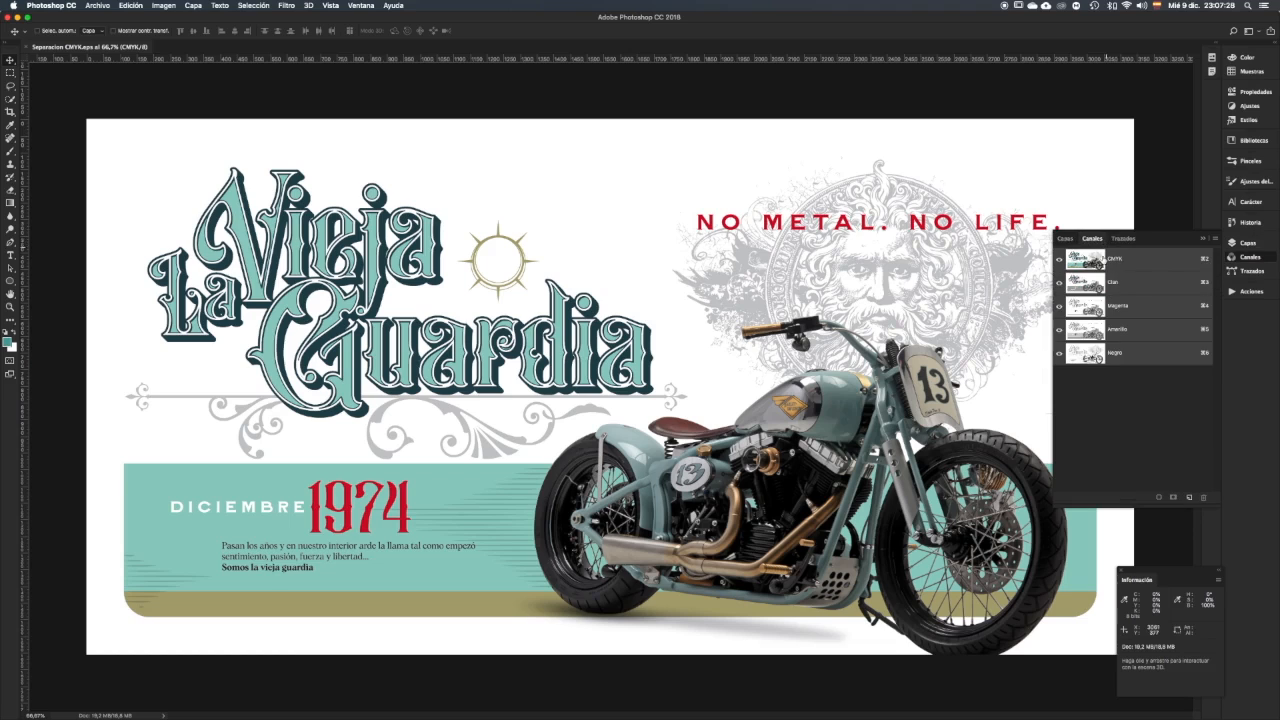
pyautogui.click(1100, 285)
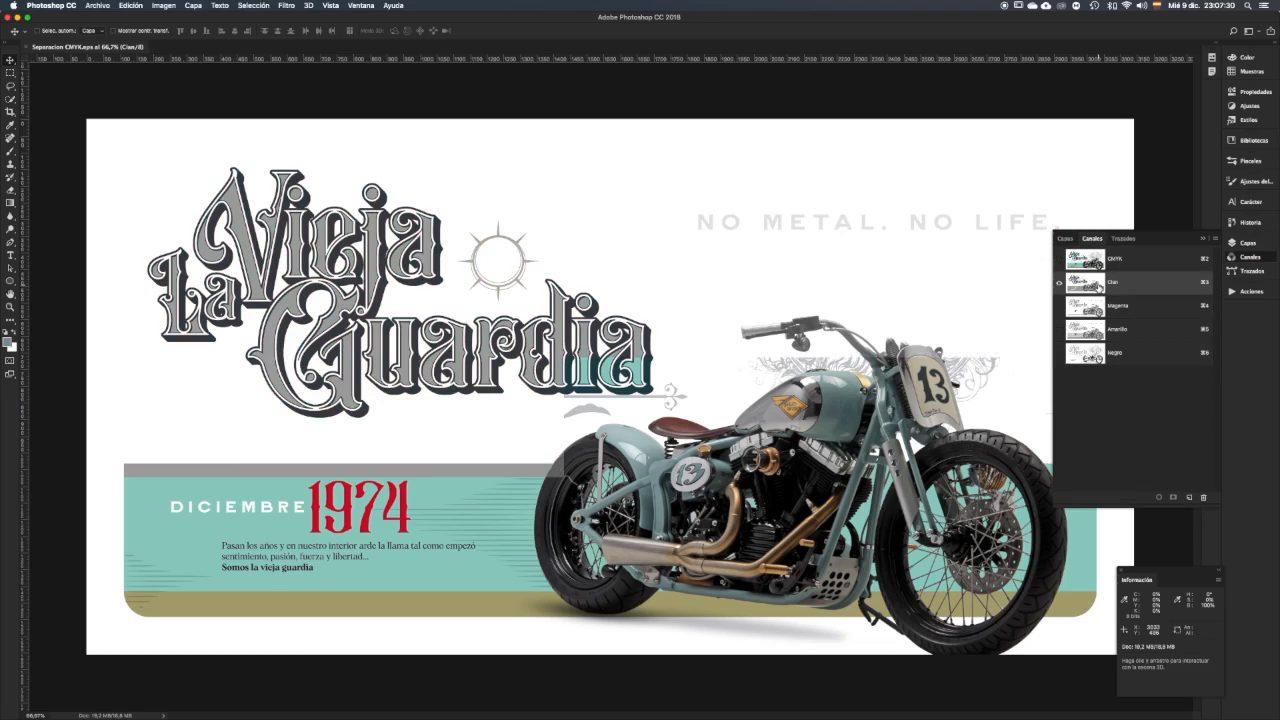
pyautogui.click(1098, 306)
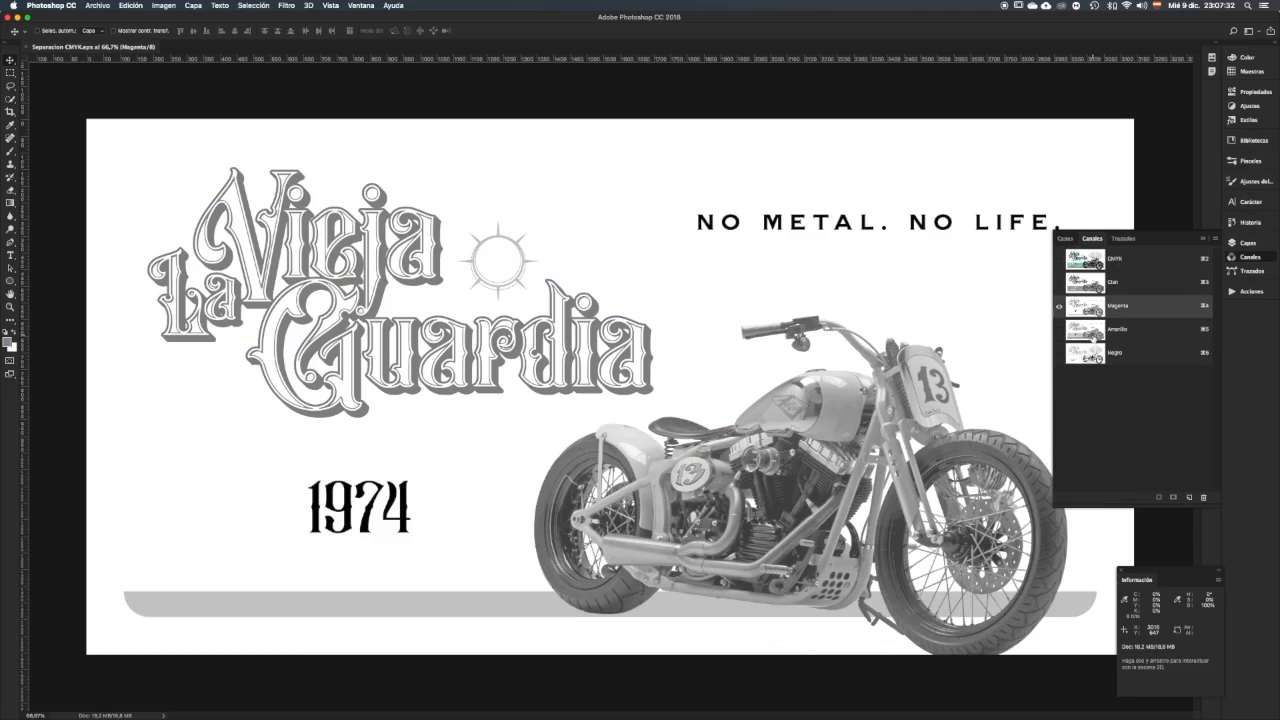
pyautogui.click(1097, 329)
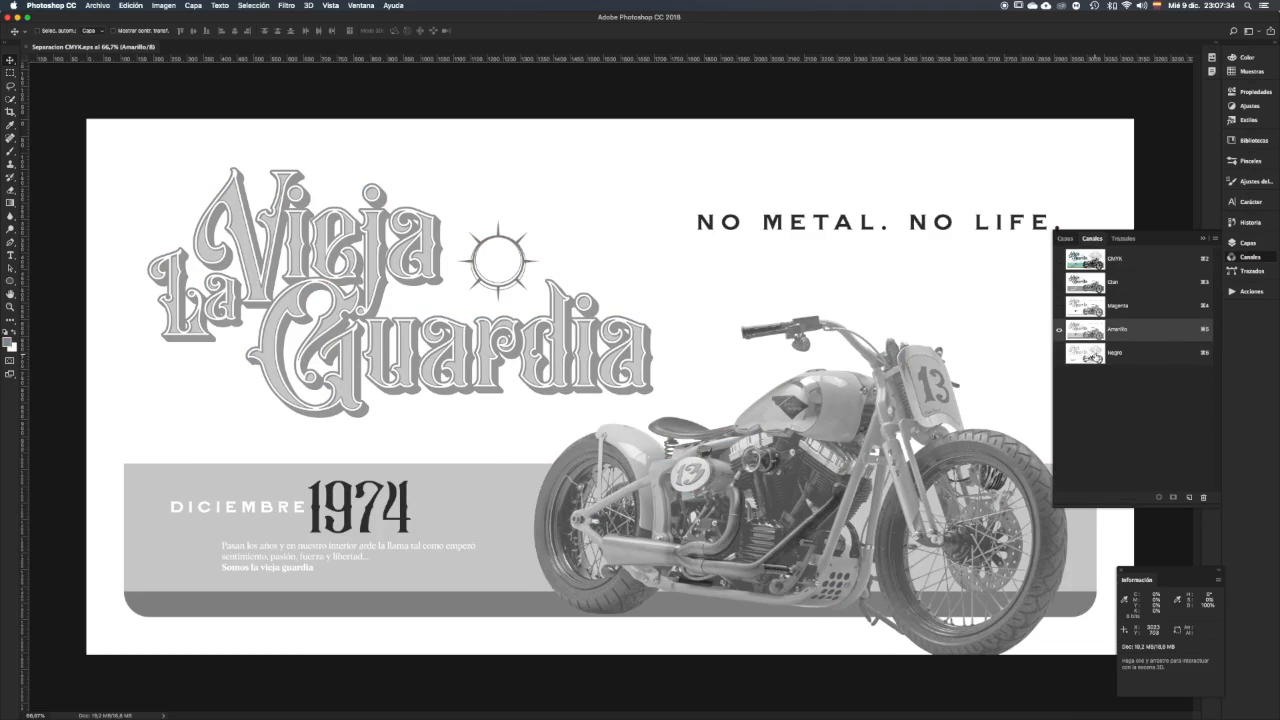
pyautogui.click(1097, 354)
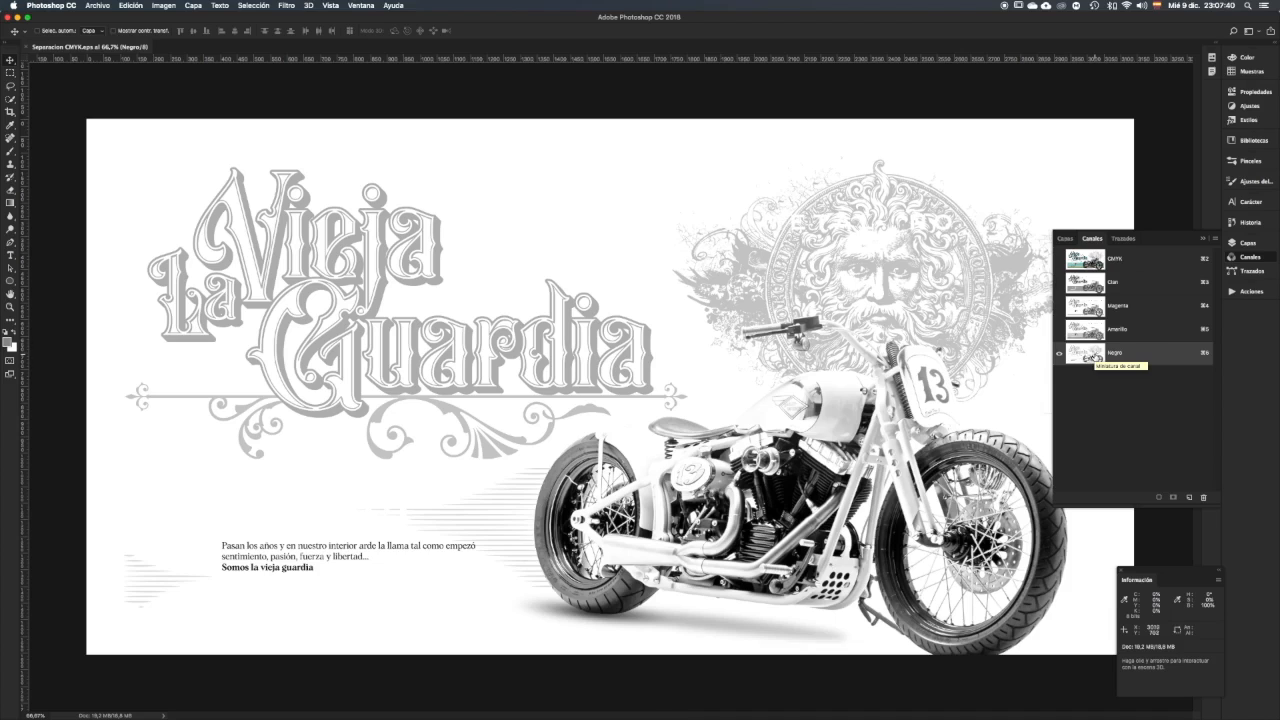
pyautogui.click(1088, 266)
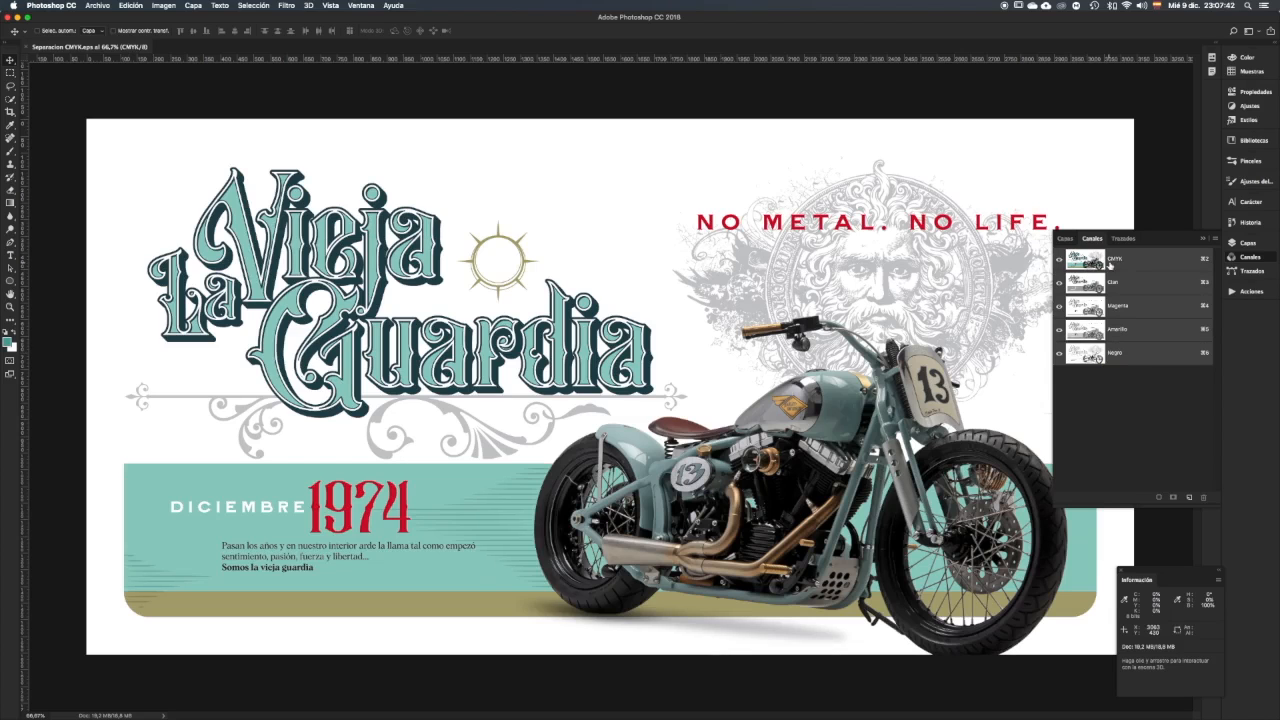
pyautogui.click(1215, 239)
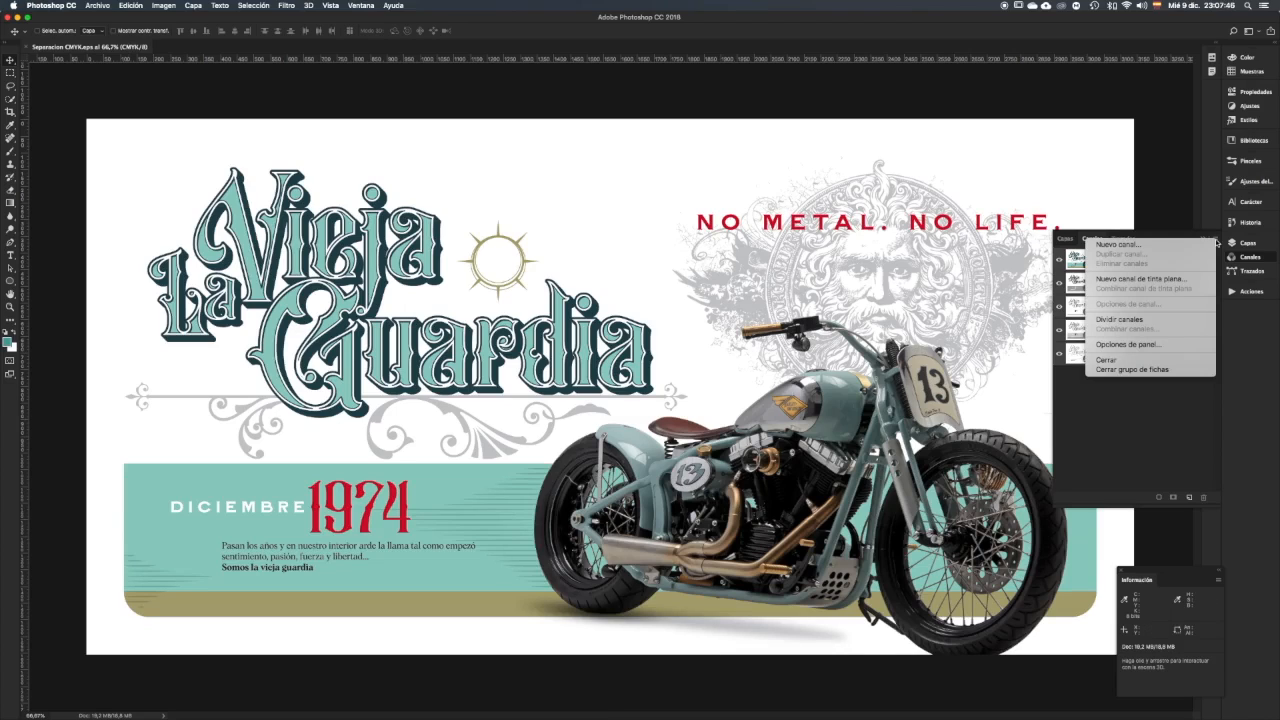
# Step: Split Channels into Cian, Magenta, Amarillo and Negro documents and check each tab, ending on Cian
pyautogui.click(1147, 320)
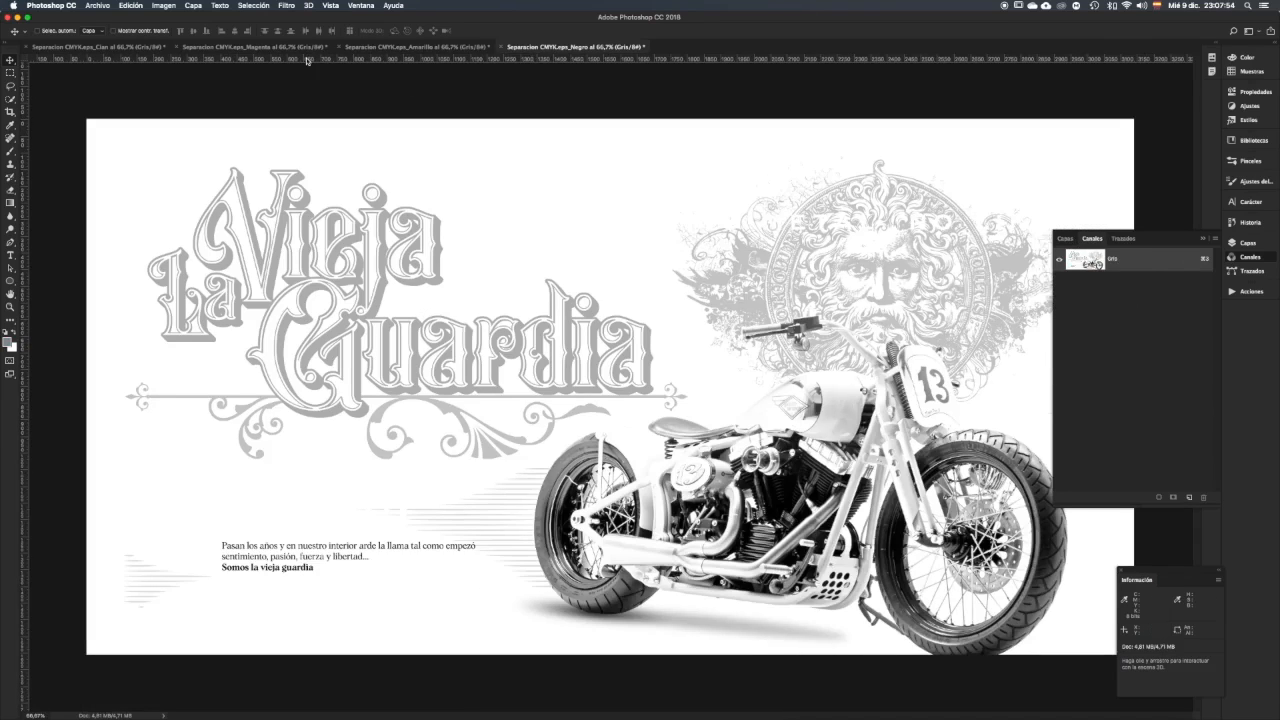
pyautogui.click(133, 48)
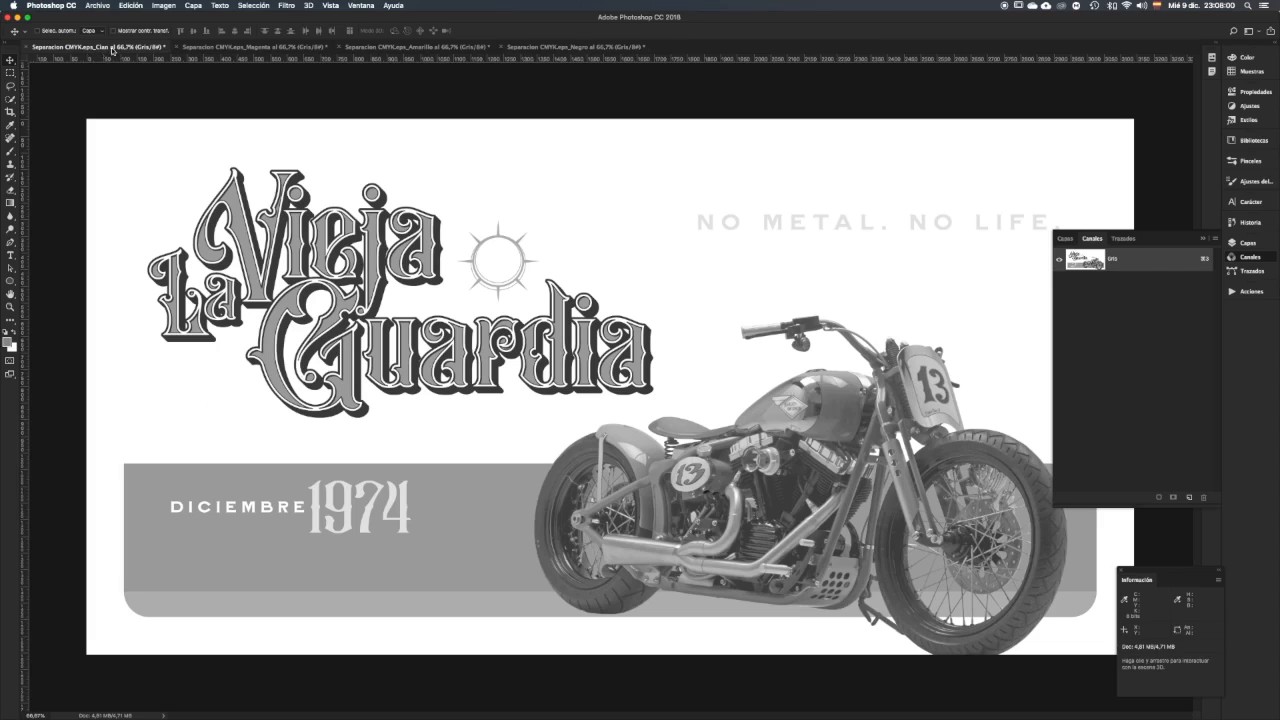
pyautogui.click(252, 50)
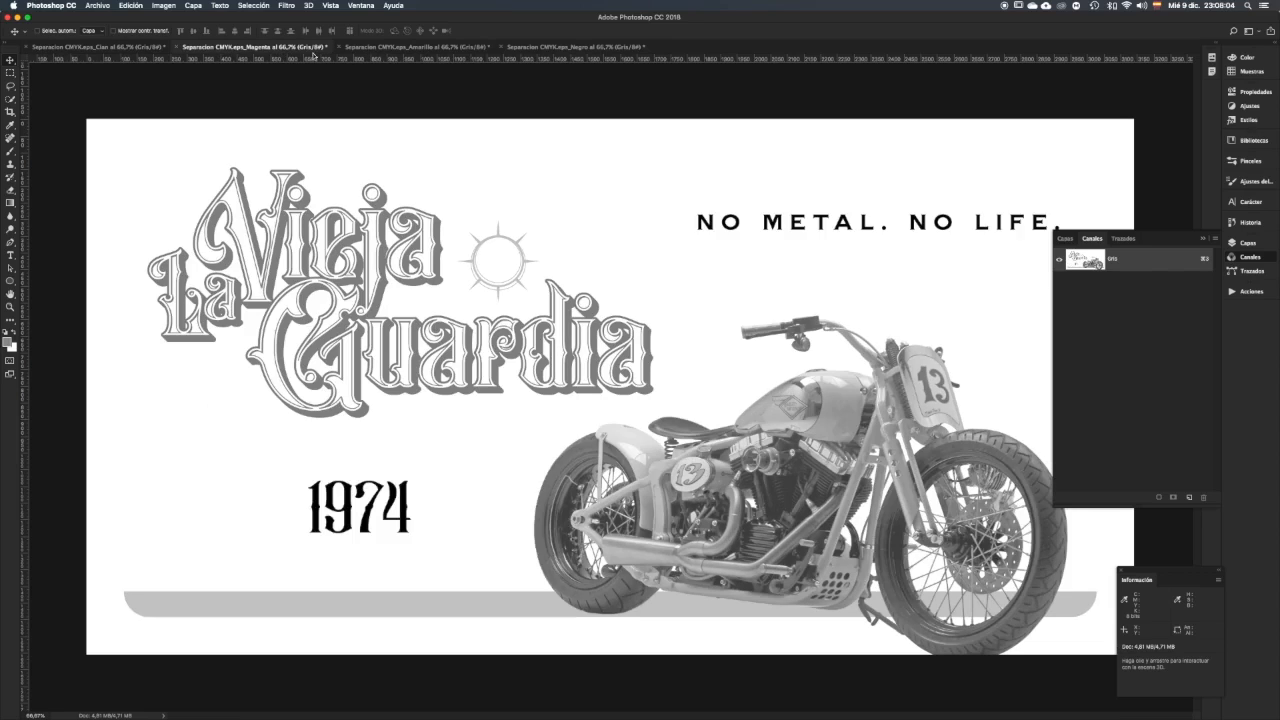
pyautogui.click(405, 48)
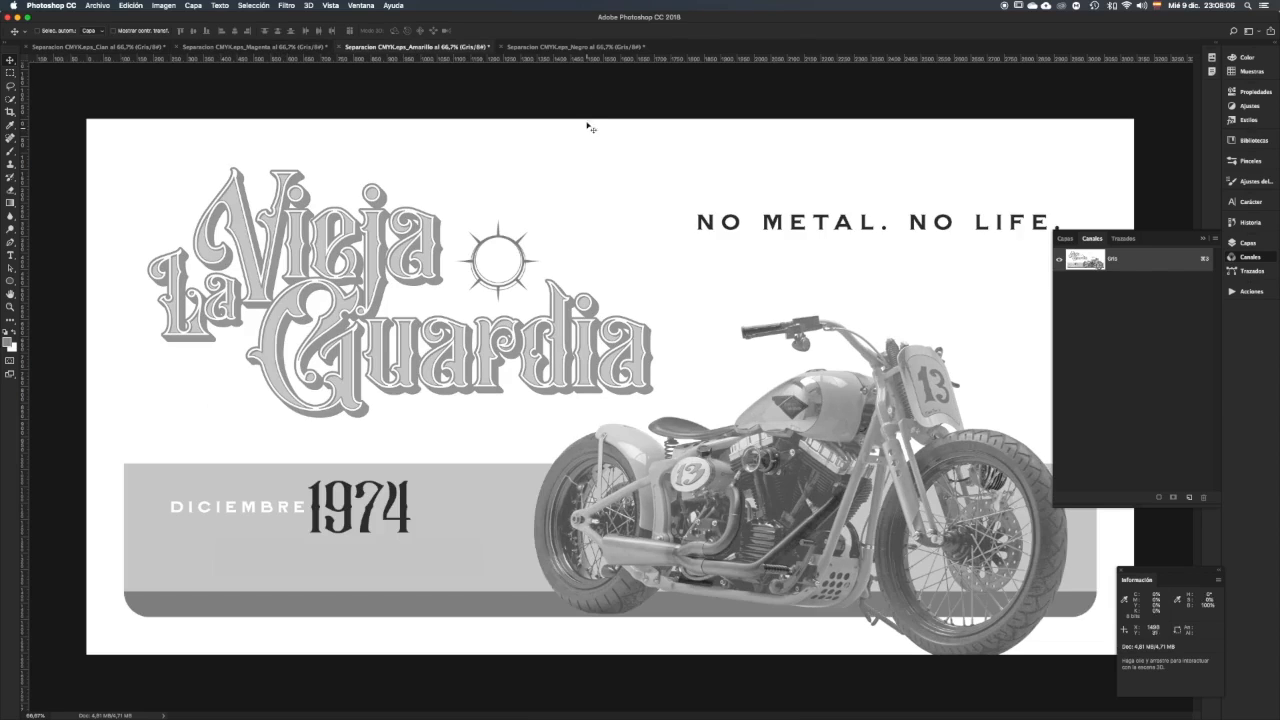
pyautogui.click(555, 48)
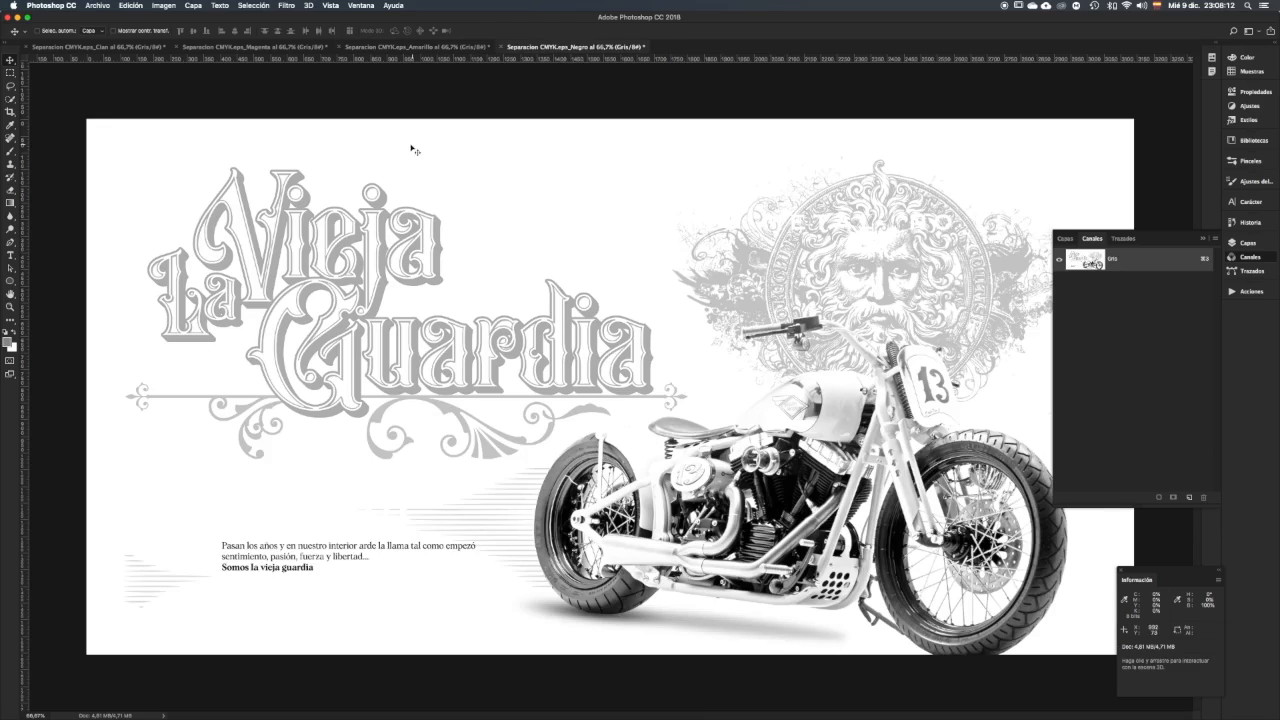
pyautogui.click(140, 48)
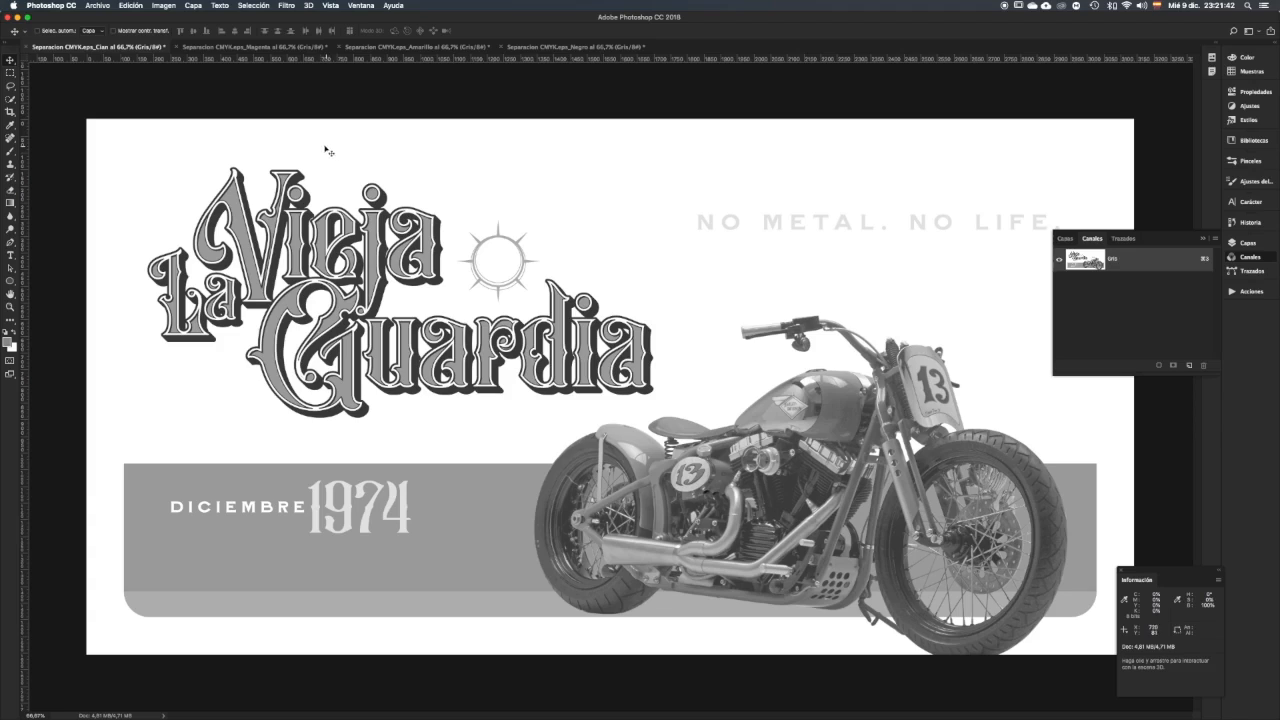
pyautogui.click(166, 5)
pyautogui.moveTo(171, 18)
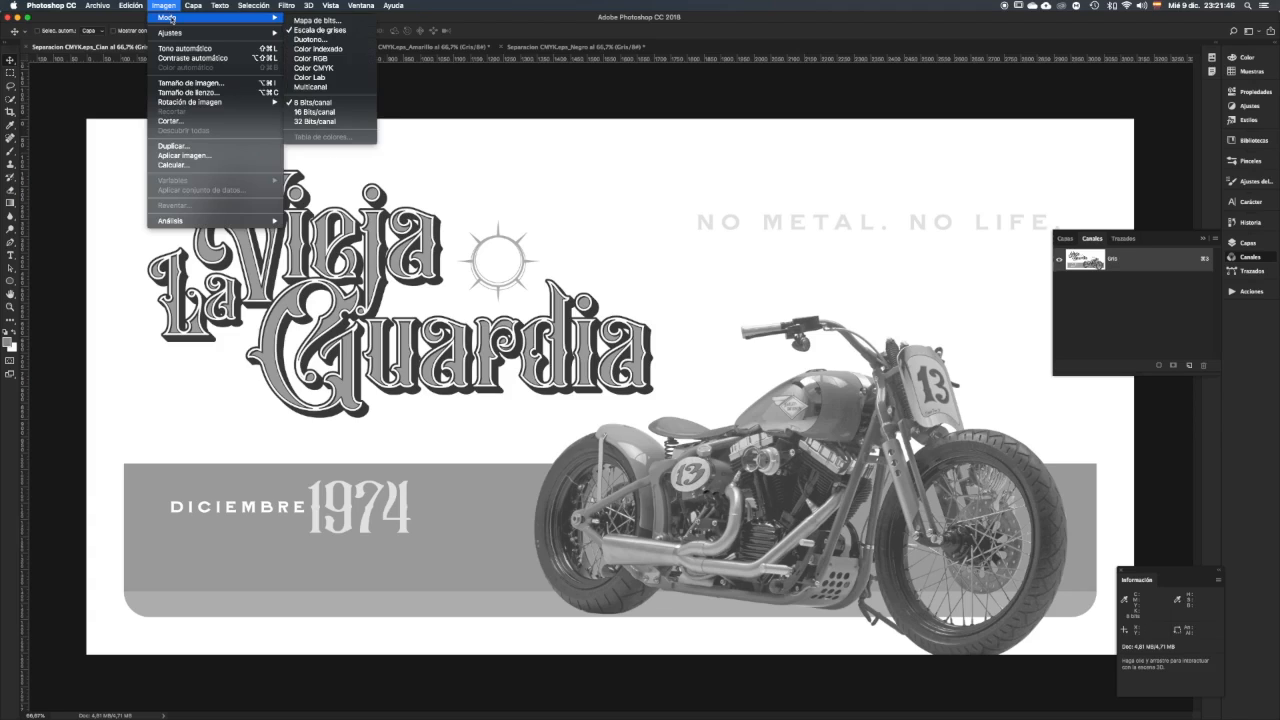
# Step: Convert Cian to Bitmap at 300 ppi with a Halftone Screen using Round dot shape
pyautogui.click(350, 21)
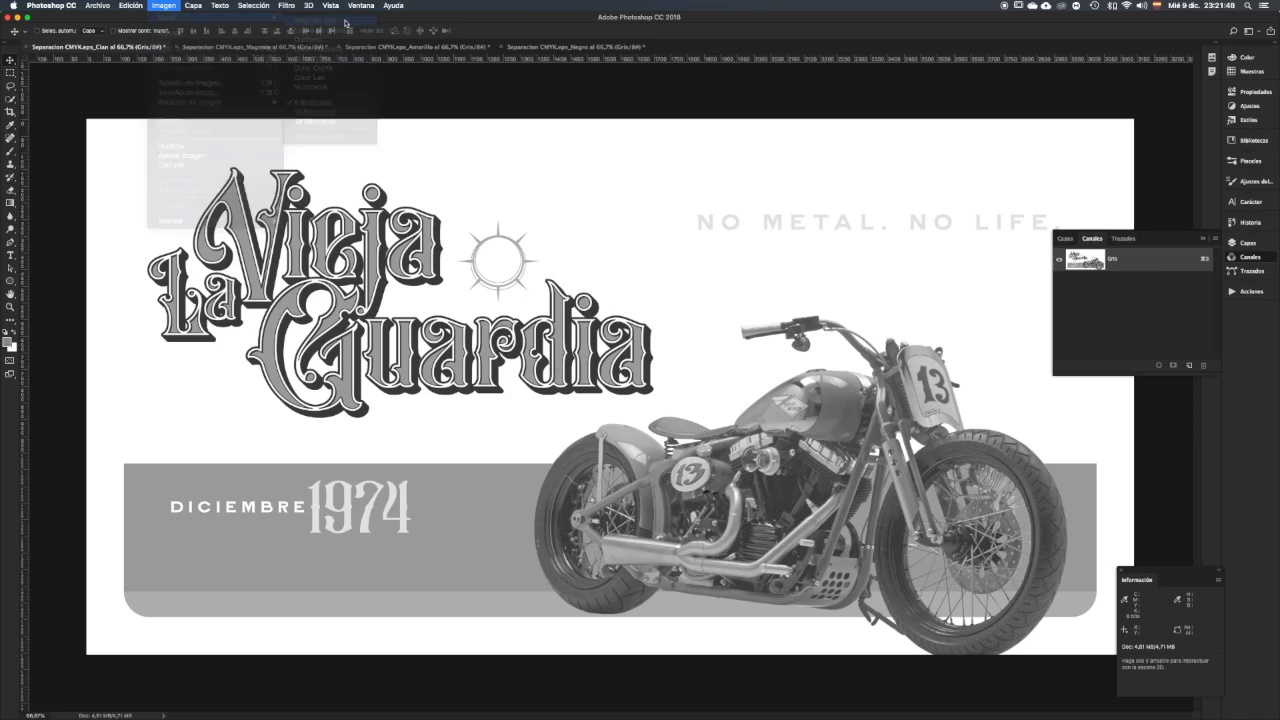
pyautogui.moveTo(659, 249); pyautogui.dragTo(636, 186)
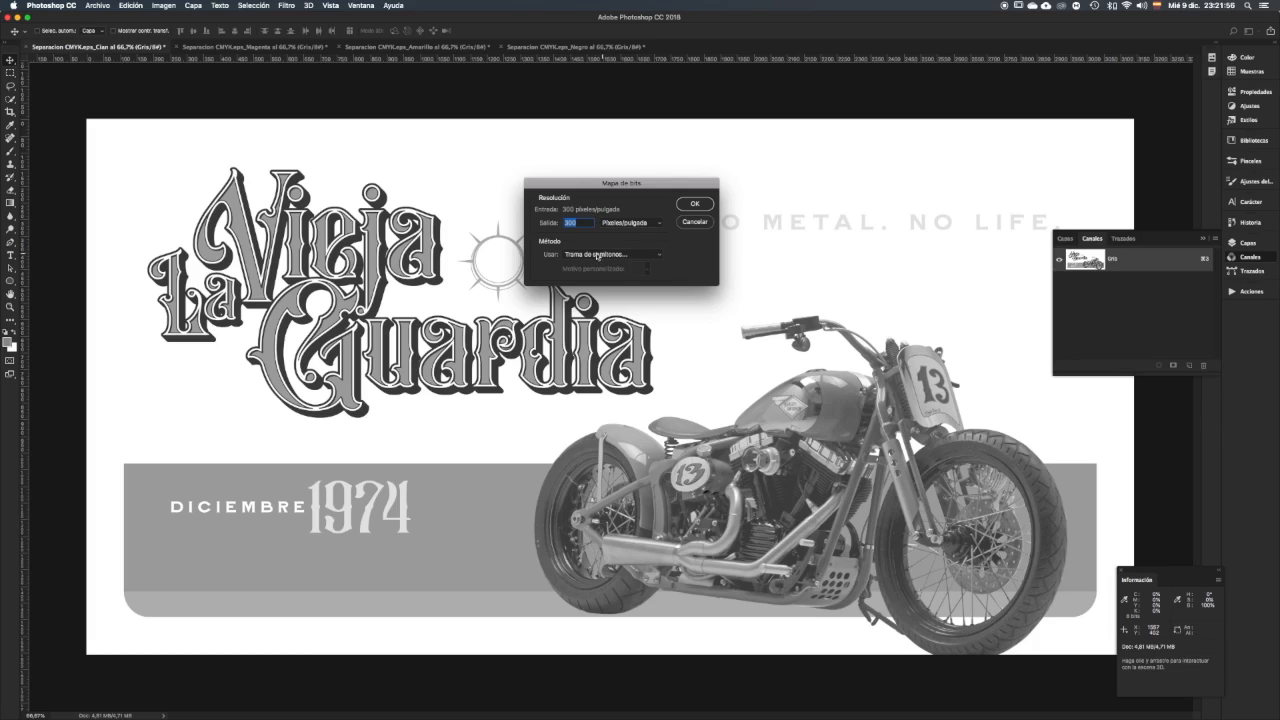
pyautogui.click(695, 205)
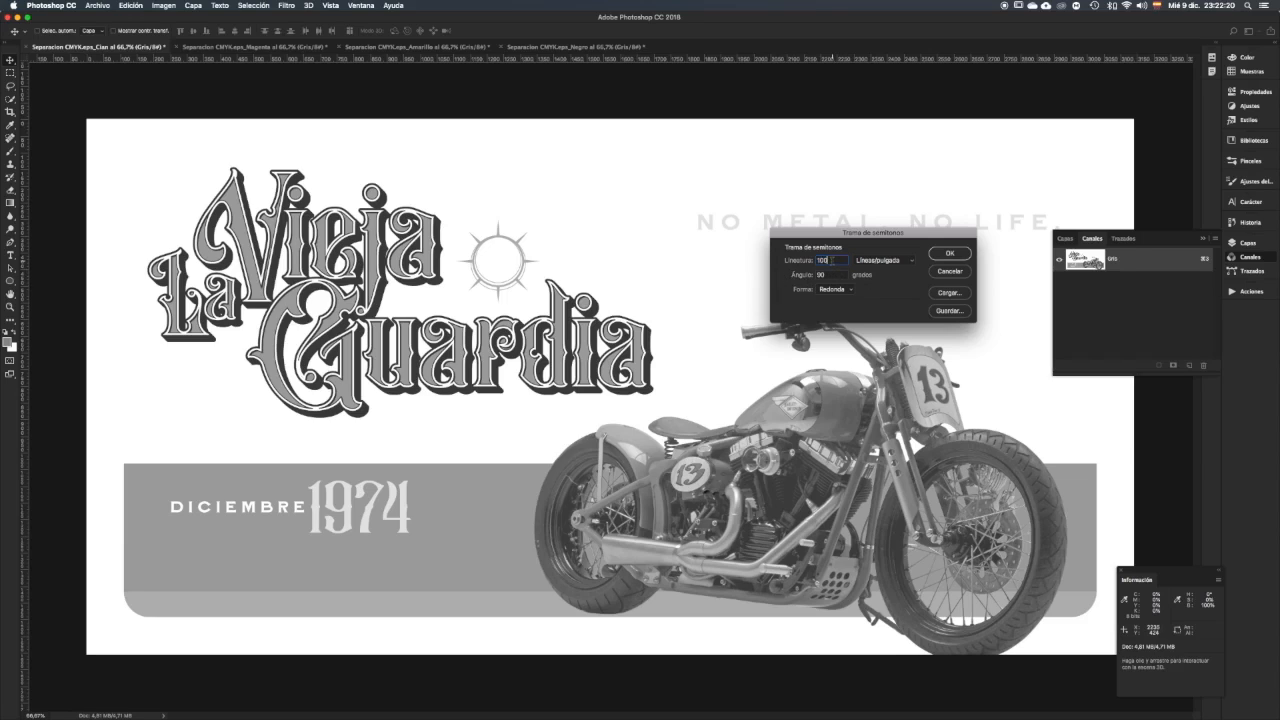
pyautogui.press('BackSpace')
pyautogui.press('Tab')
pyautogui.click(948, 255)
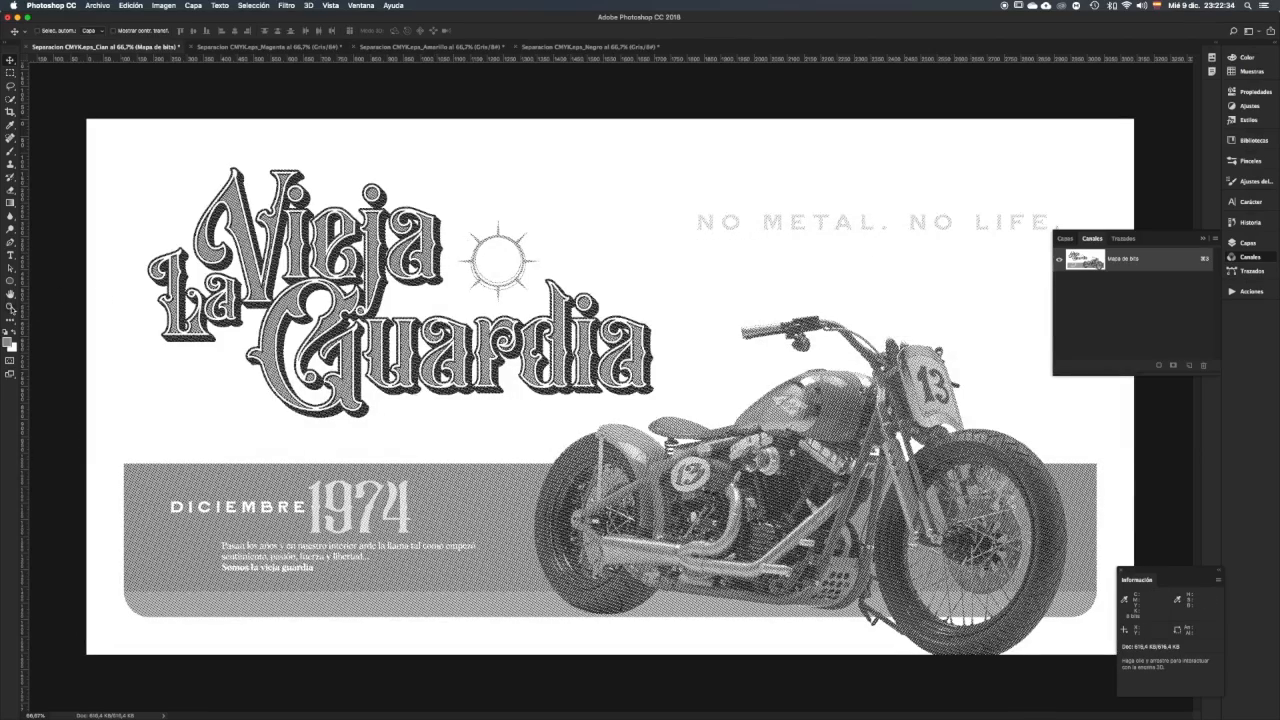
# Step: Inspect the Cian halftone dots at 100% zoom
pyautogui.doubleClick(13, 309)
pyautogui.scroll(-3, 600, 390)
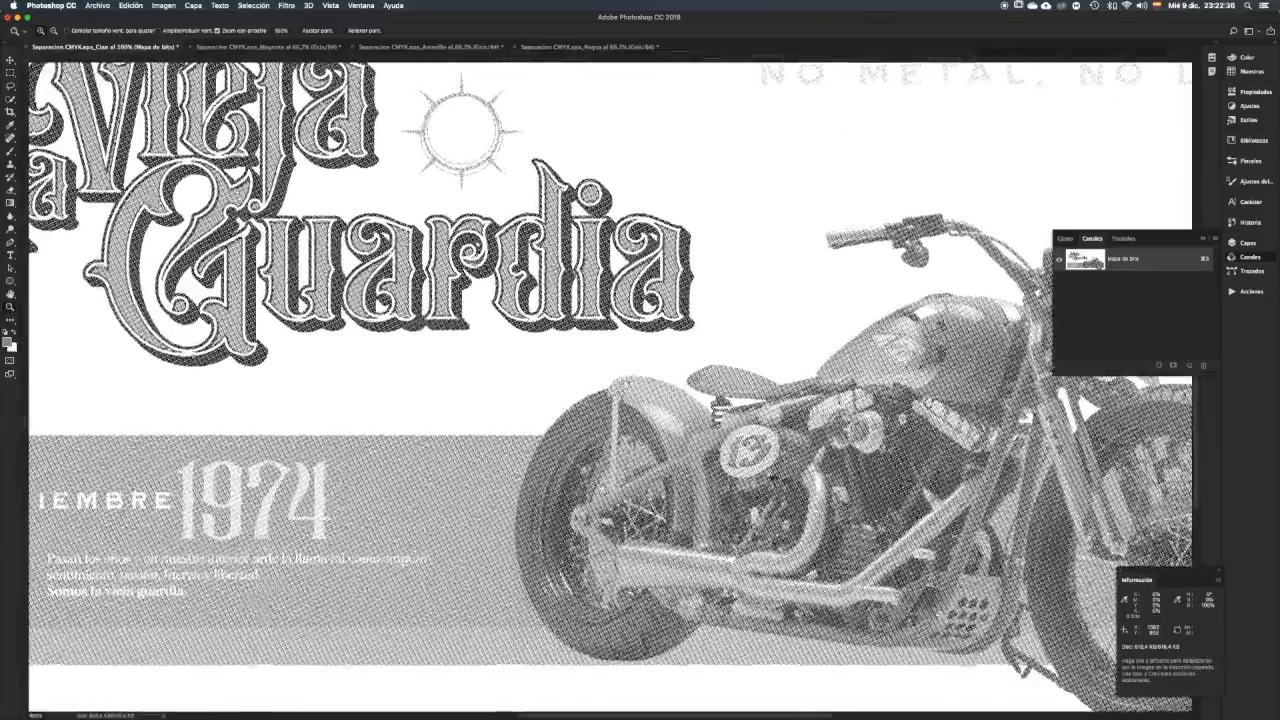
pyautogui.hscroll(5, 633, 412)
pyautogui.scroll(2, 633, 412)
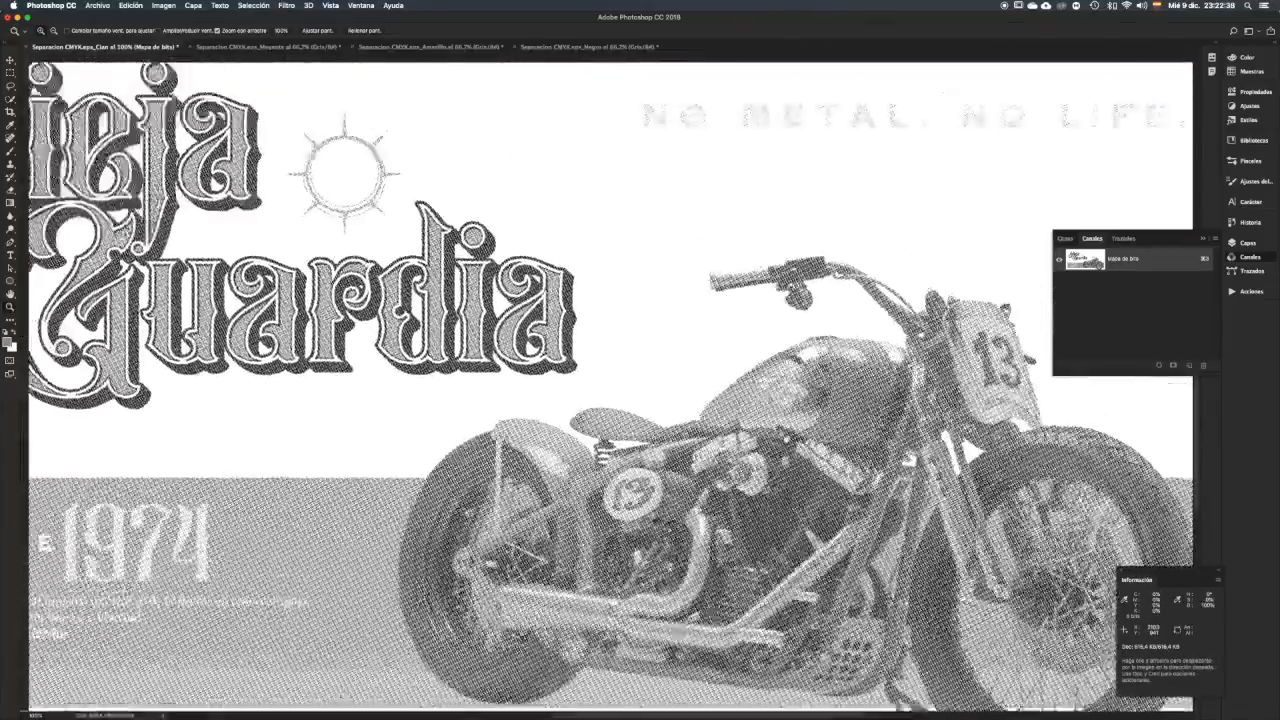
pyautogui.hscroll(-5, 633, 412)
pyautogui.scroll(4, 633, 412)
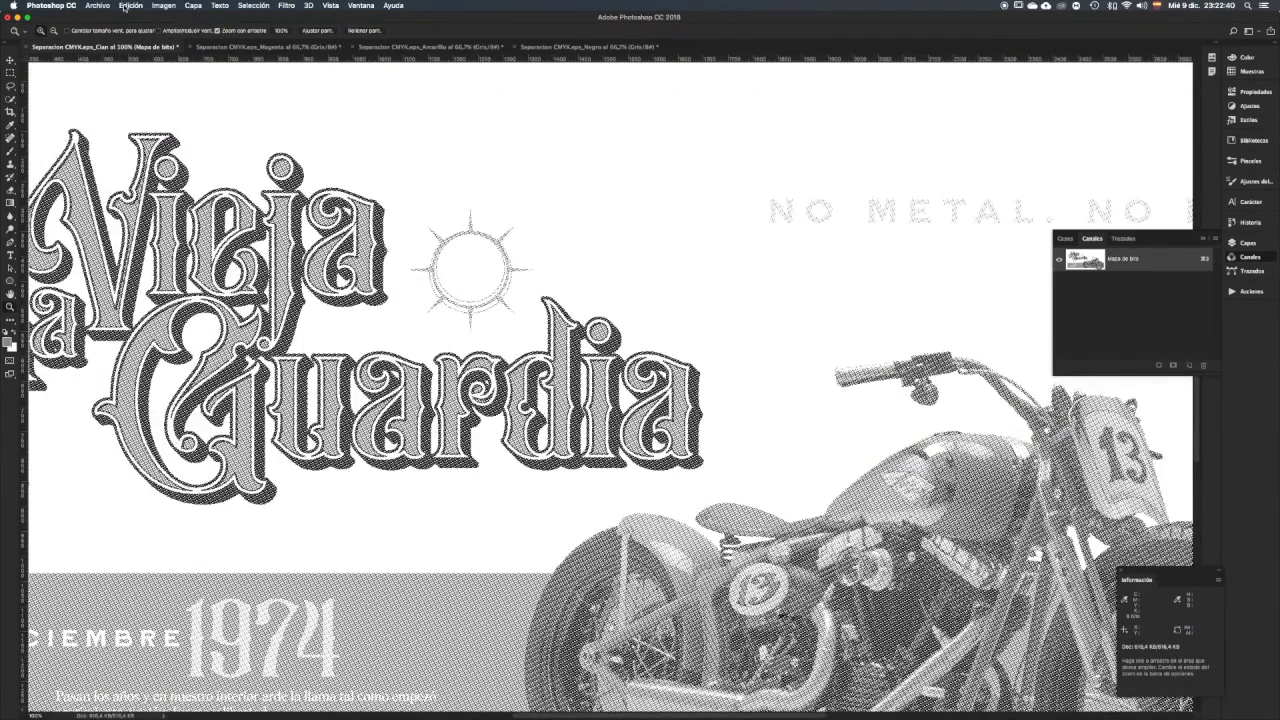
# Step: Save the Cian halftone as TIFF named Separacion CMYK_Cian.tif with default TIFF options
pyautogui.click(100, 5)
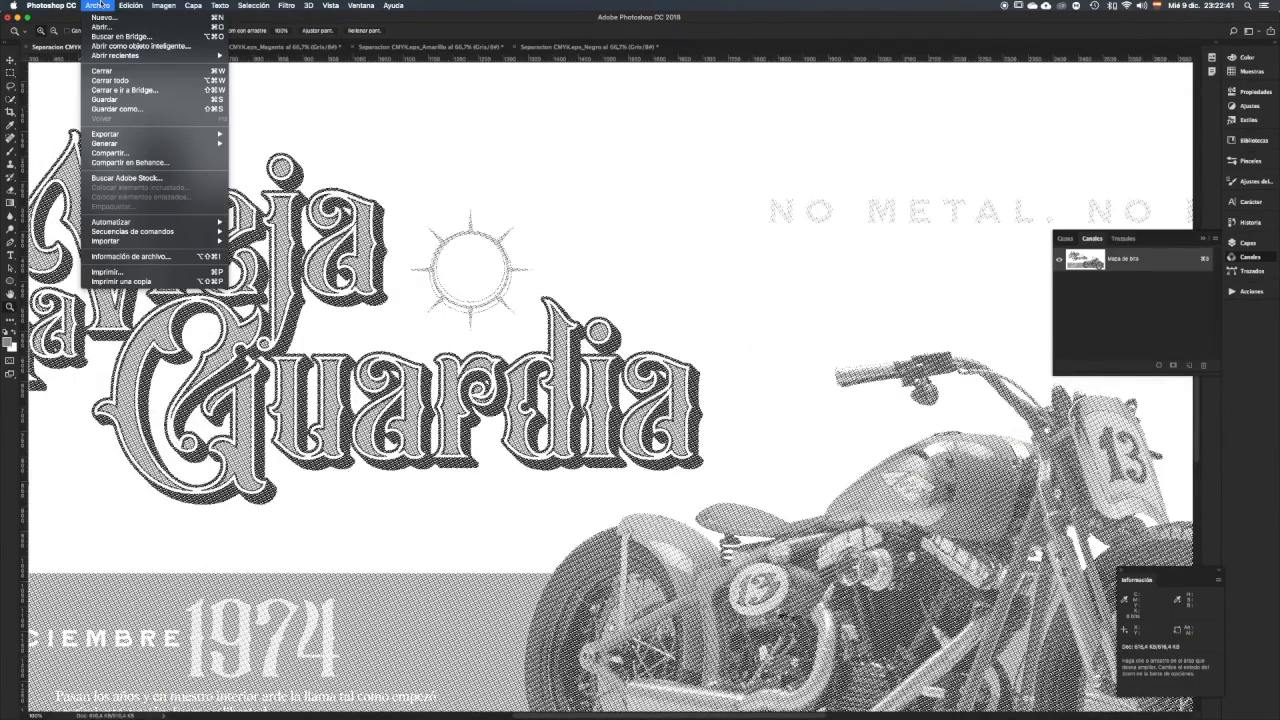
pyautogui.click(120, 108)
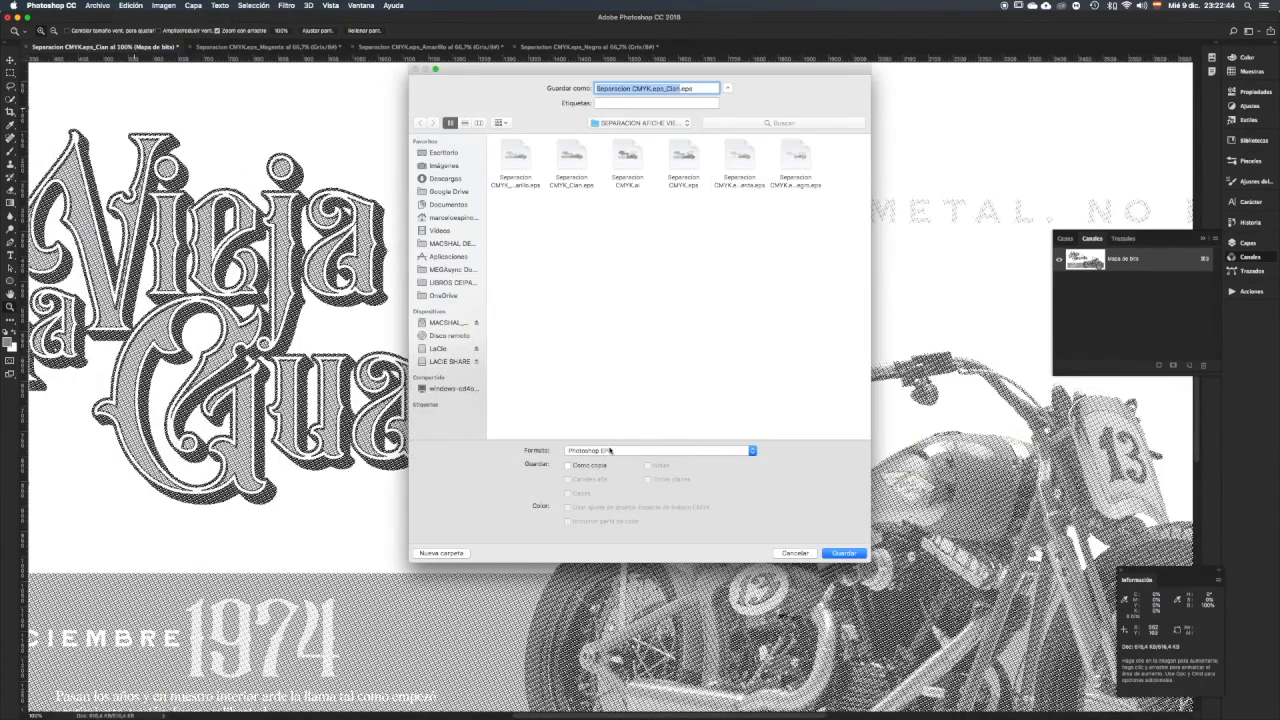
pyautogui.click(610, 451)
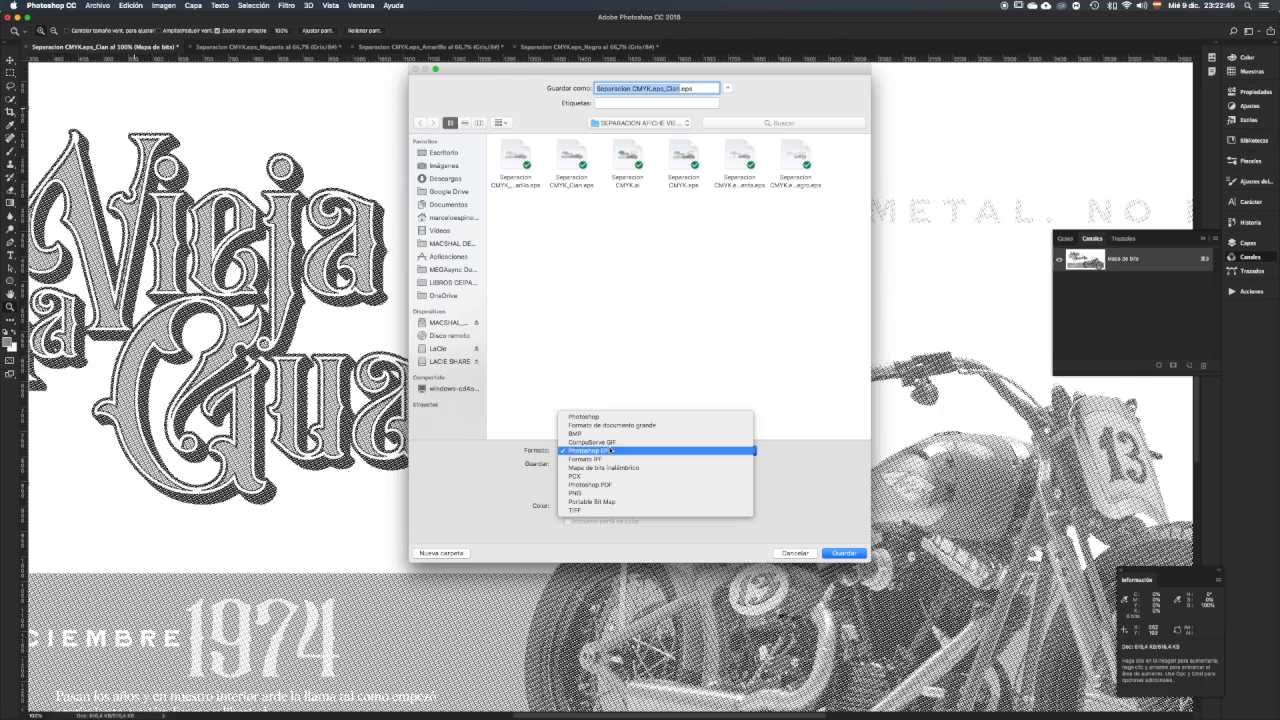
pyautogui.click(600, 511)
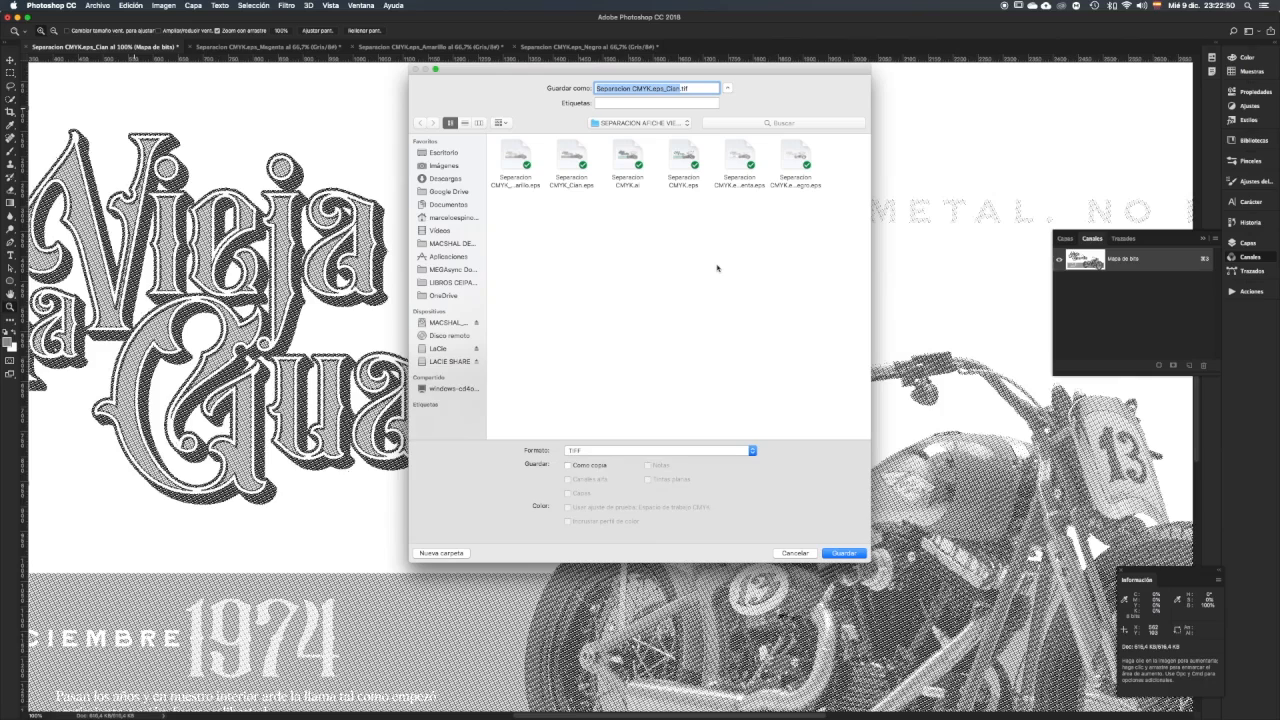
pyautogui.click(666, 88)
pyautogui.moveTo(666, 88); pyautogui.dragTo(653, 88)
pyautogui.click(651, 88)
pyautogui.press('BackSpace')
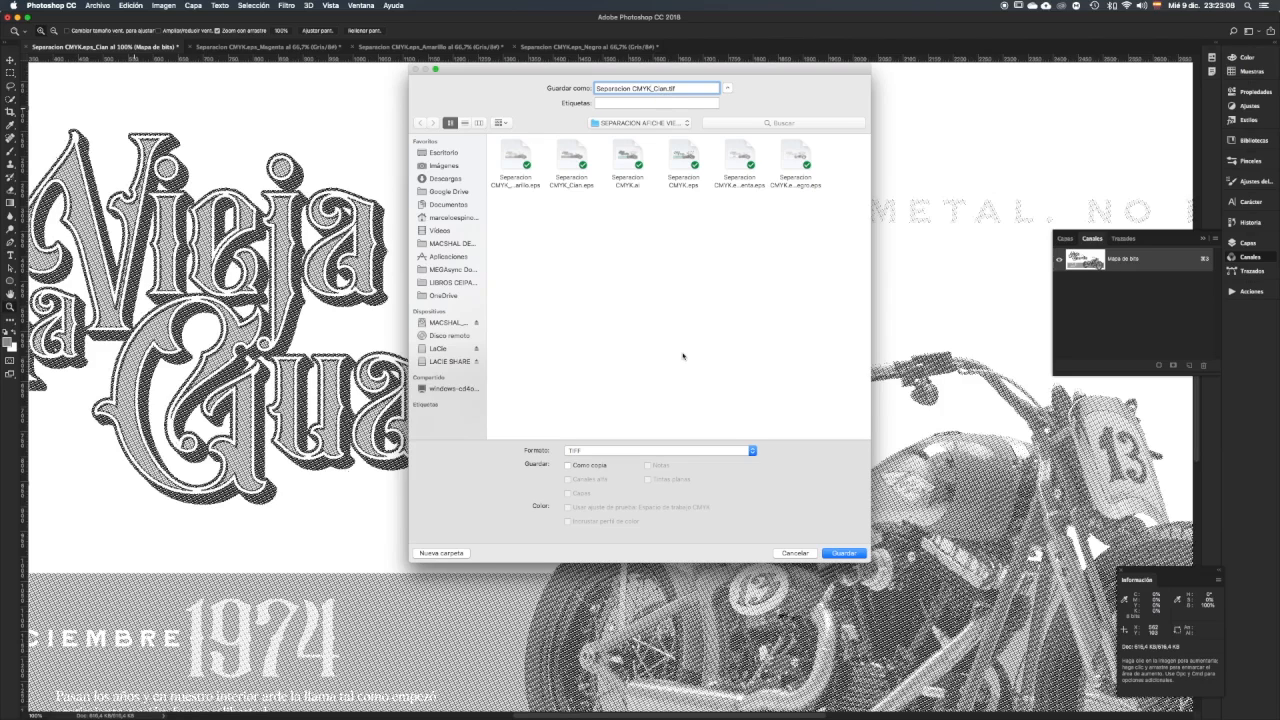
pyautogui.click(855, 555)
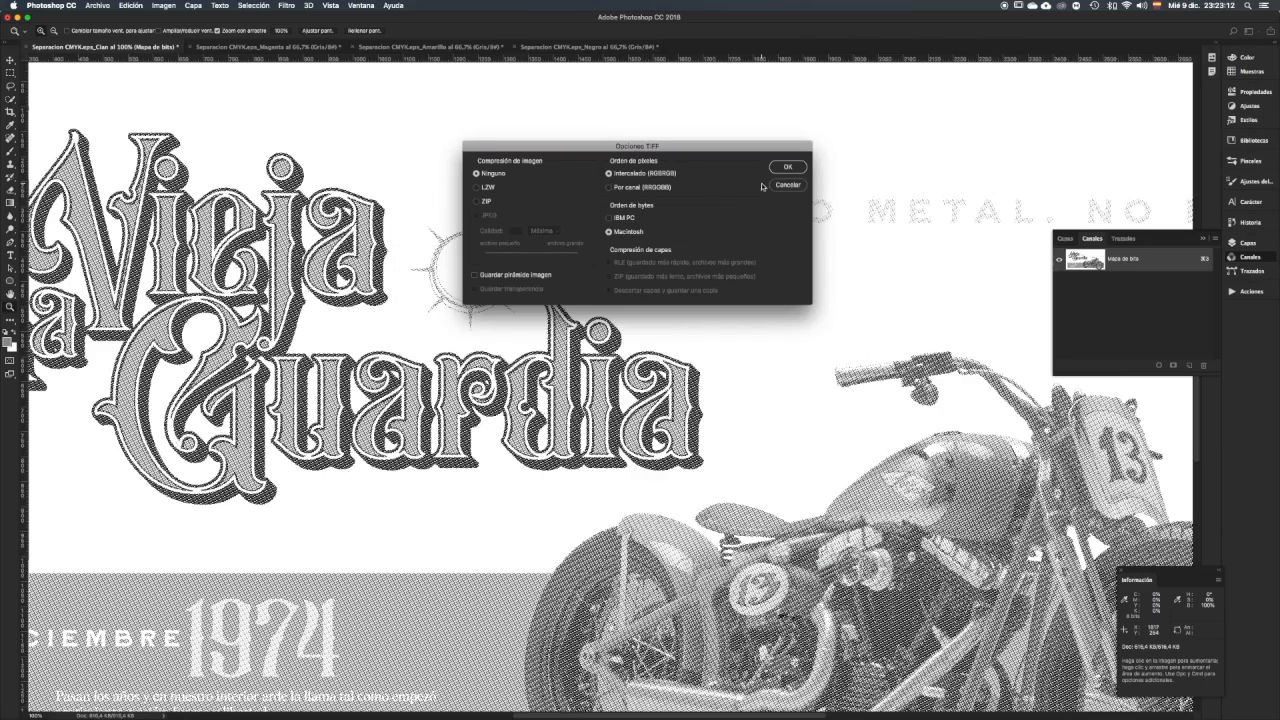
pyautogui.click(788, 168)
pyautogui.click(100, 5)
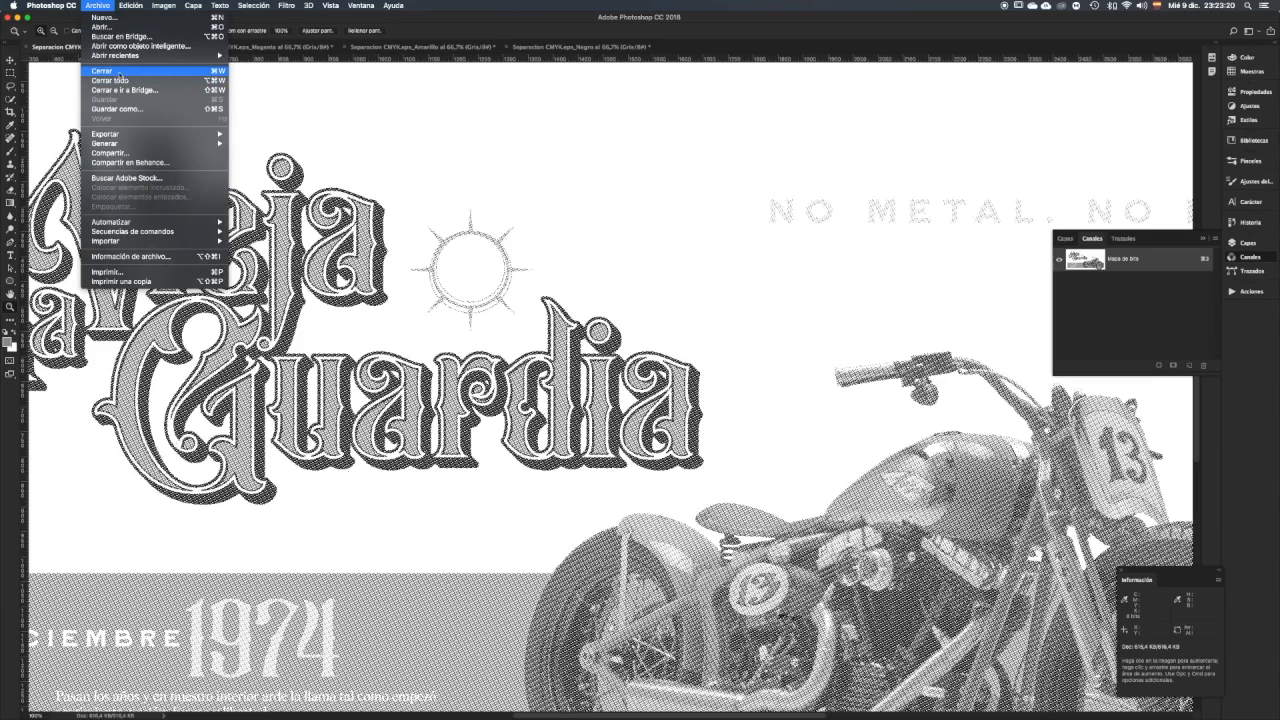
# Step: Close the saved Cian file and convert Magenta to a 300 ppi round-dot halftone bitmap
pyautogui.click(124, 72)
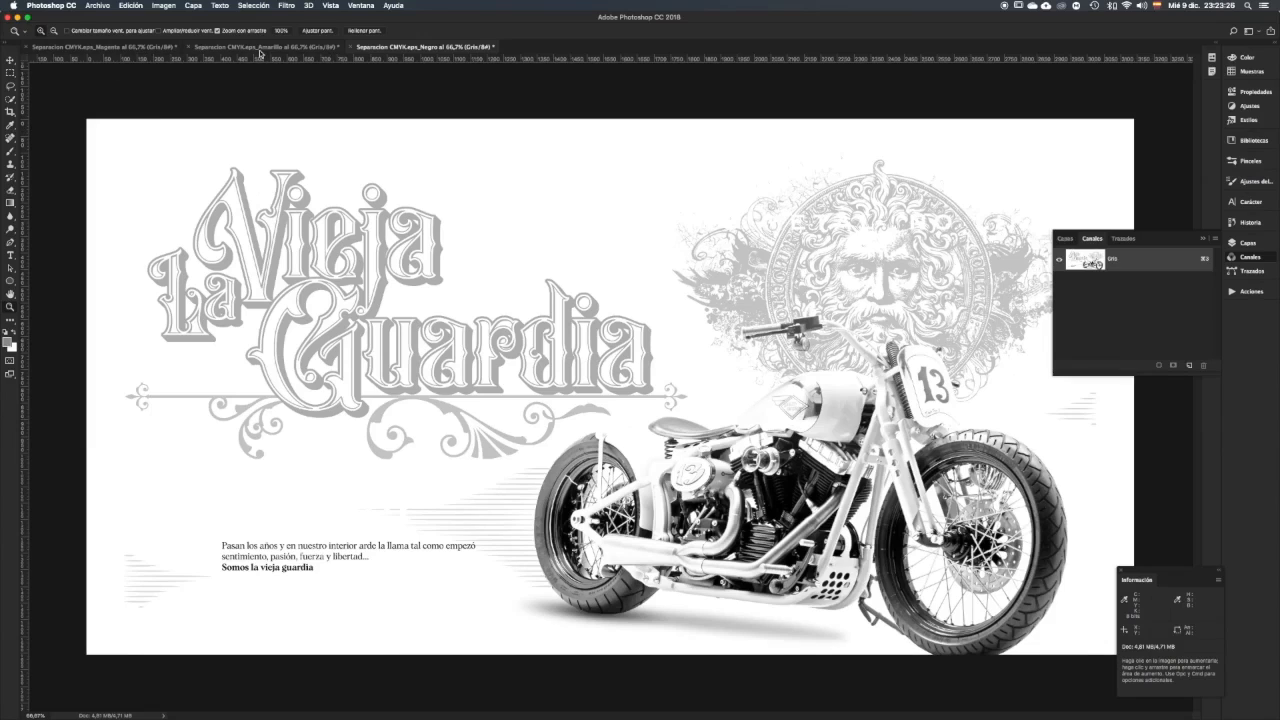
pyautogui.click(123, 48)
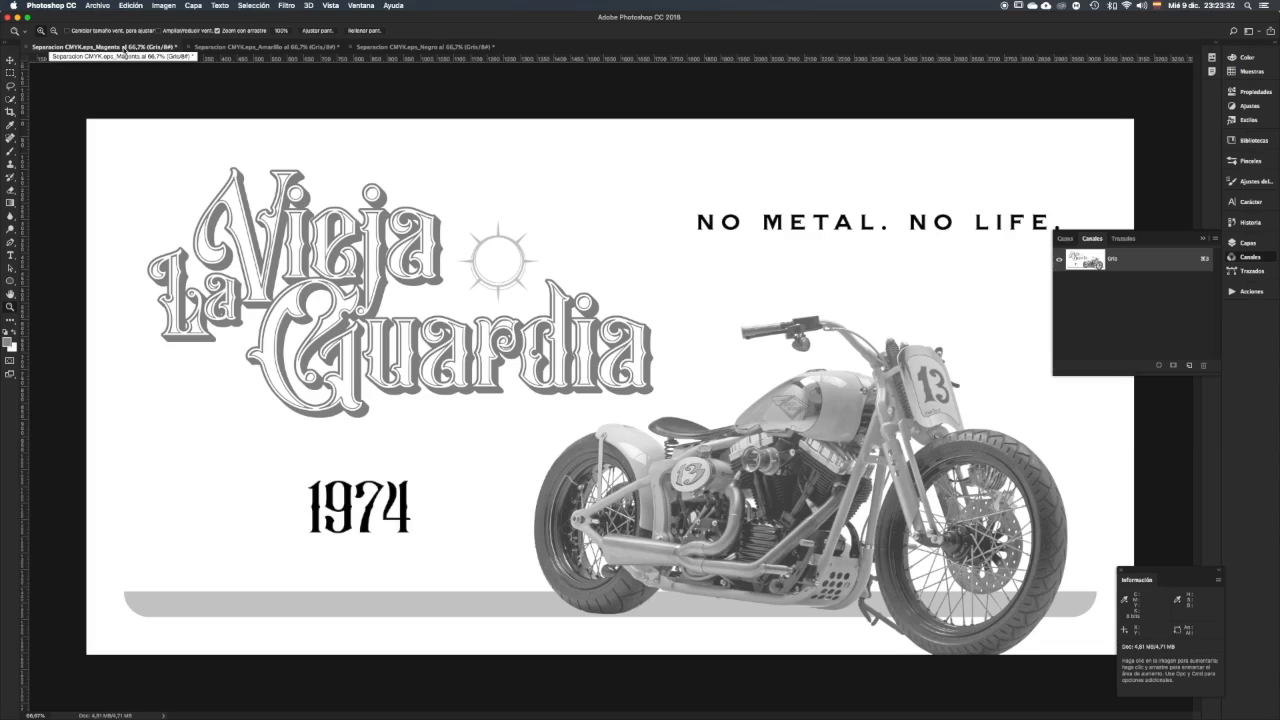
pyautogui.click(163, 5)
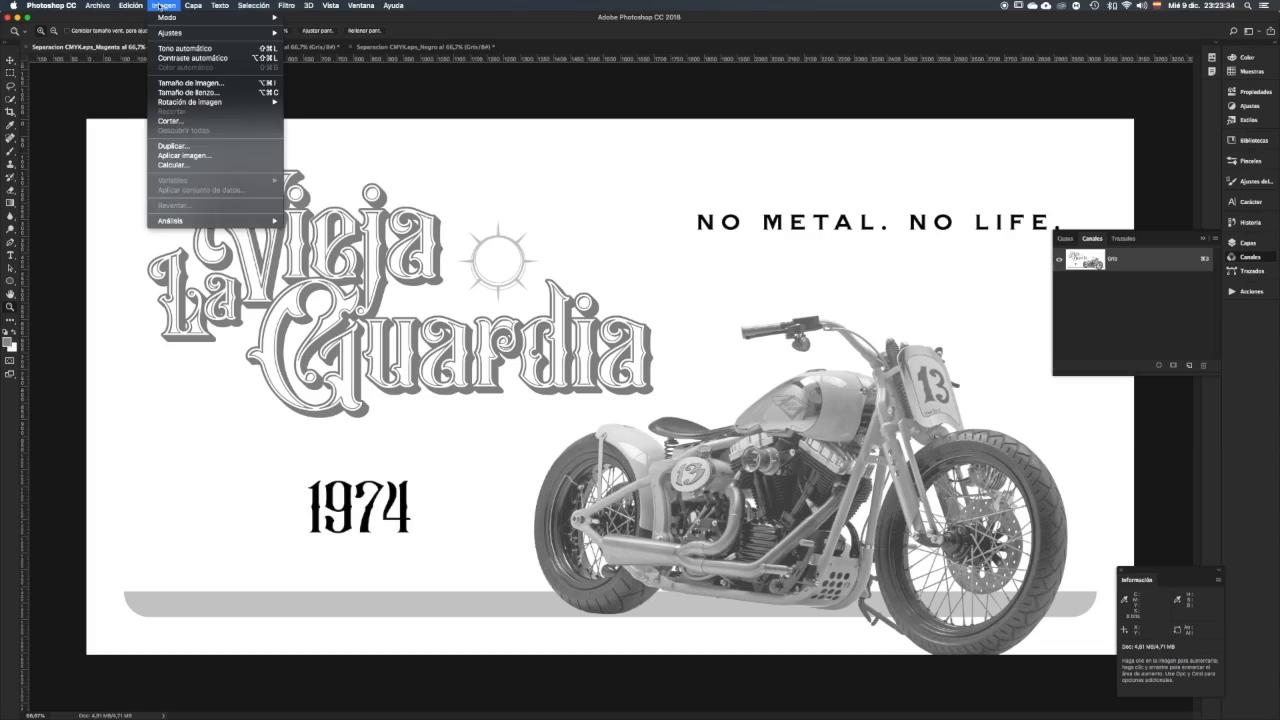
pyautogui.moveTo(200, 17)
pyautogui.click(317, 20)
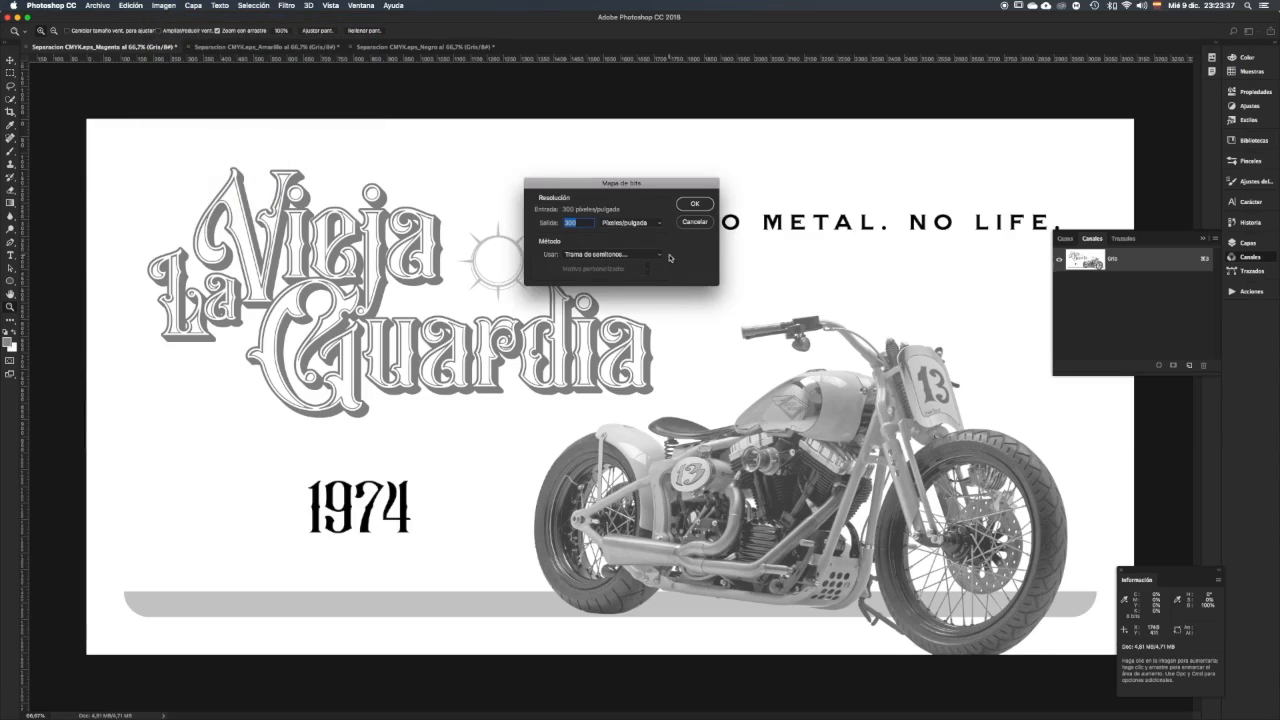
pyautogui.click(697, 205)
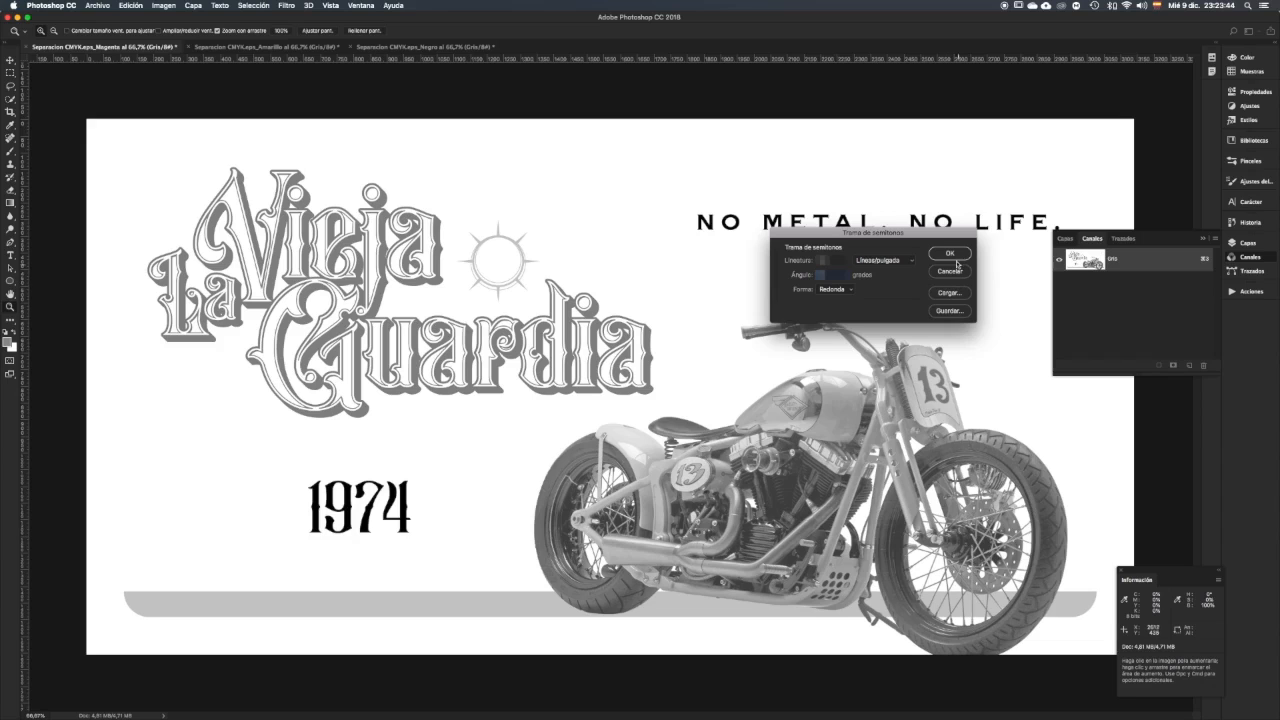
pyautogui.click(950, 254)
# Step: Save the Magenta bitmap as TIFF 'Separacion CMYK_Magenta.tif' without the .eps, then close it
pyautogui.press('super+shift+s')
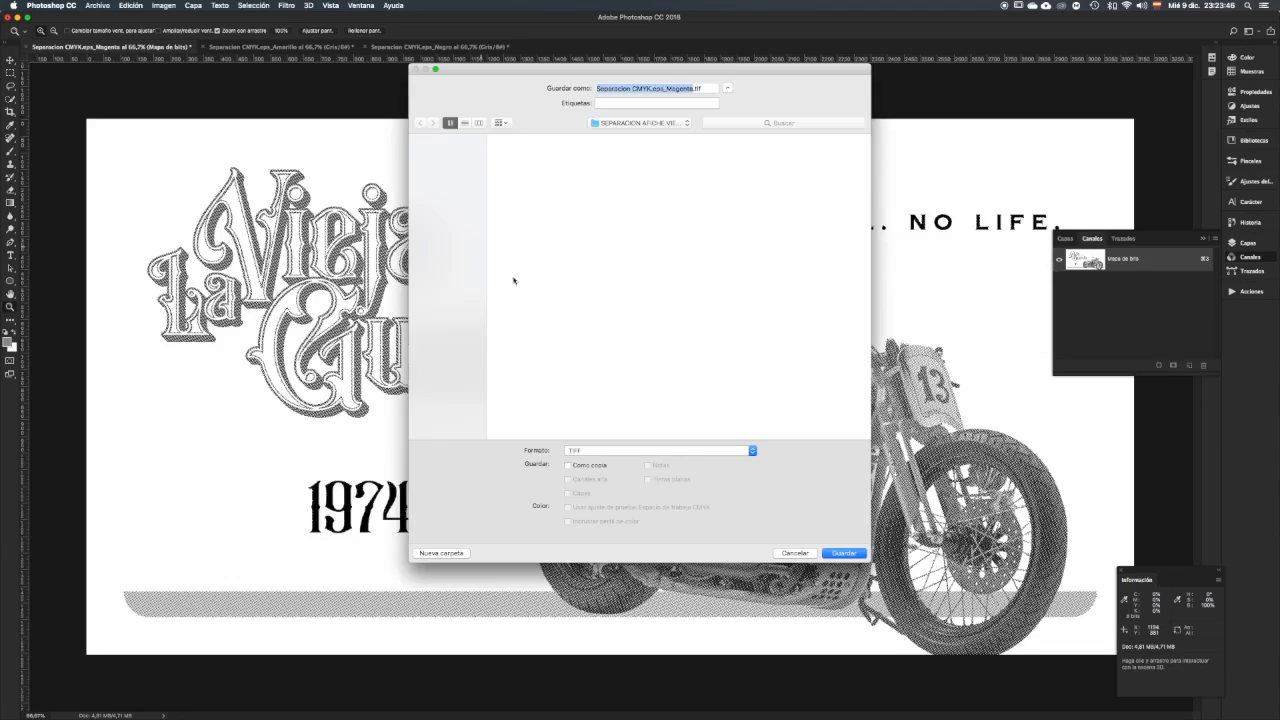
pyautogui.click(619, 451)
pyautogui.click(619, 451)
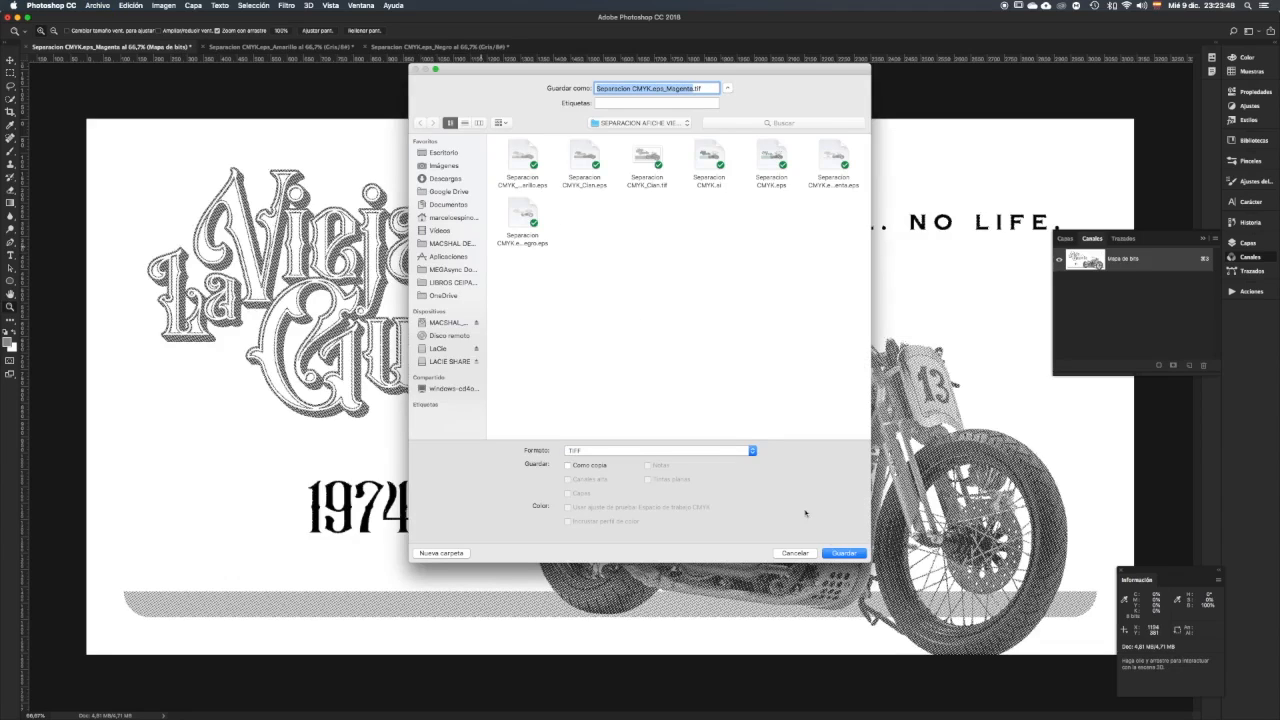
pyautogui.click(663, 89)
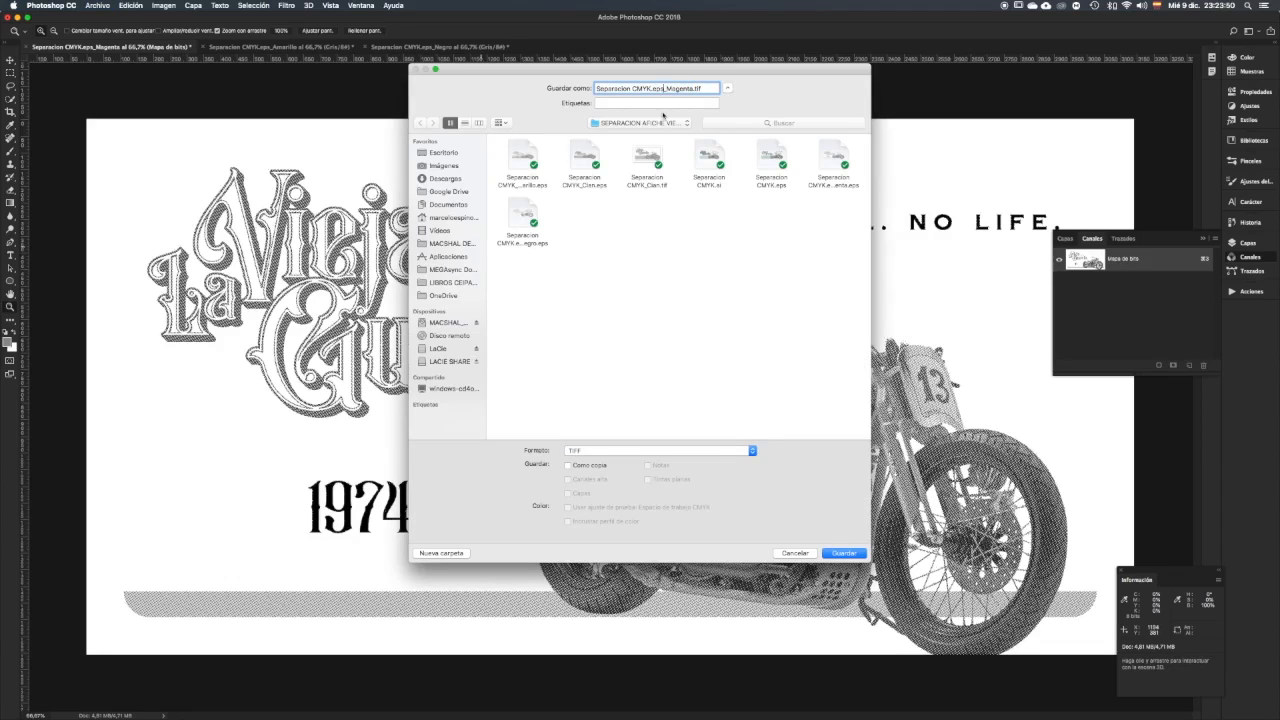
pyautogui.doubleClick(660, 89)
pyautogui.press('BackSpace')
pyautogui.press('BackSpace')
pyautogui.click(843, 553)
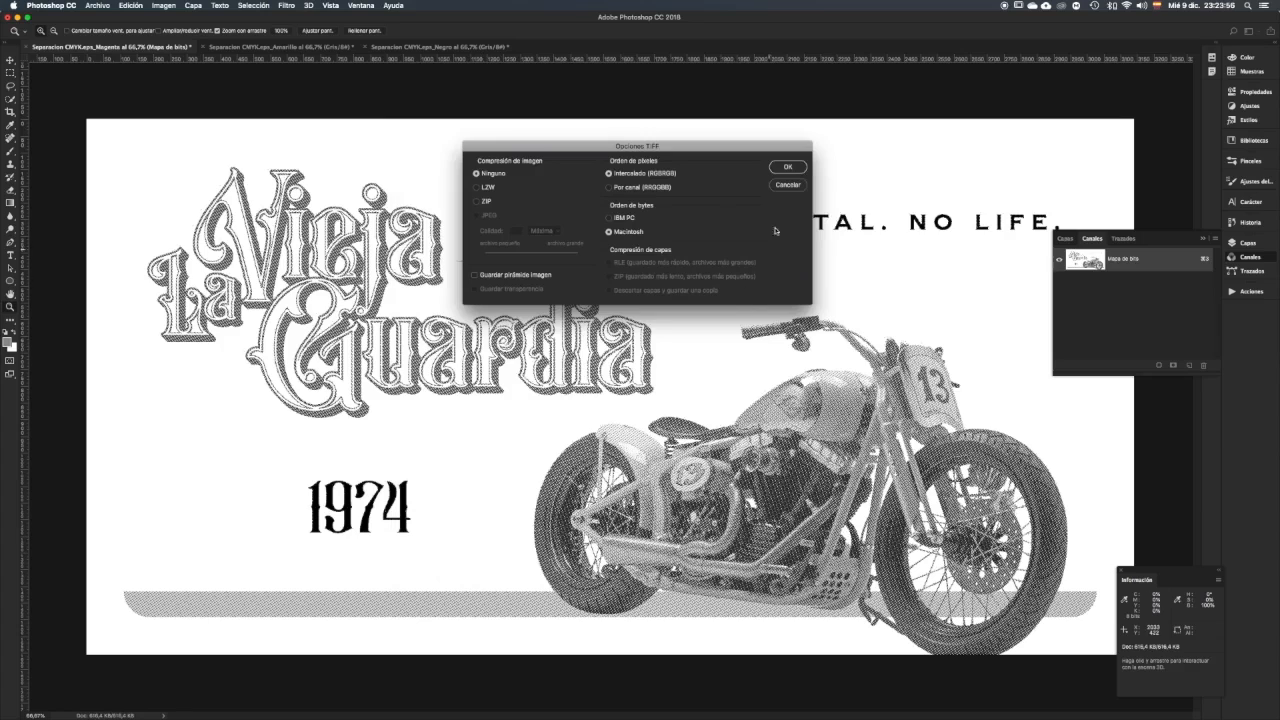
pyautogui.click(781, 167)
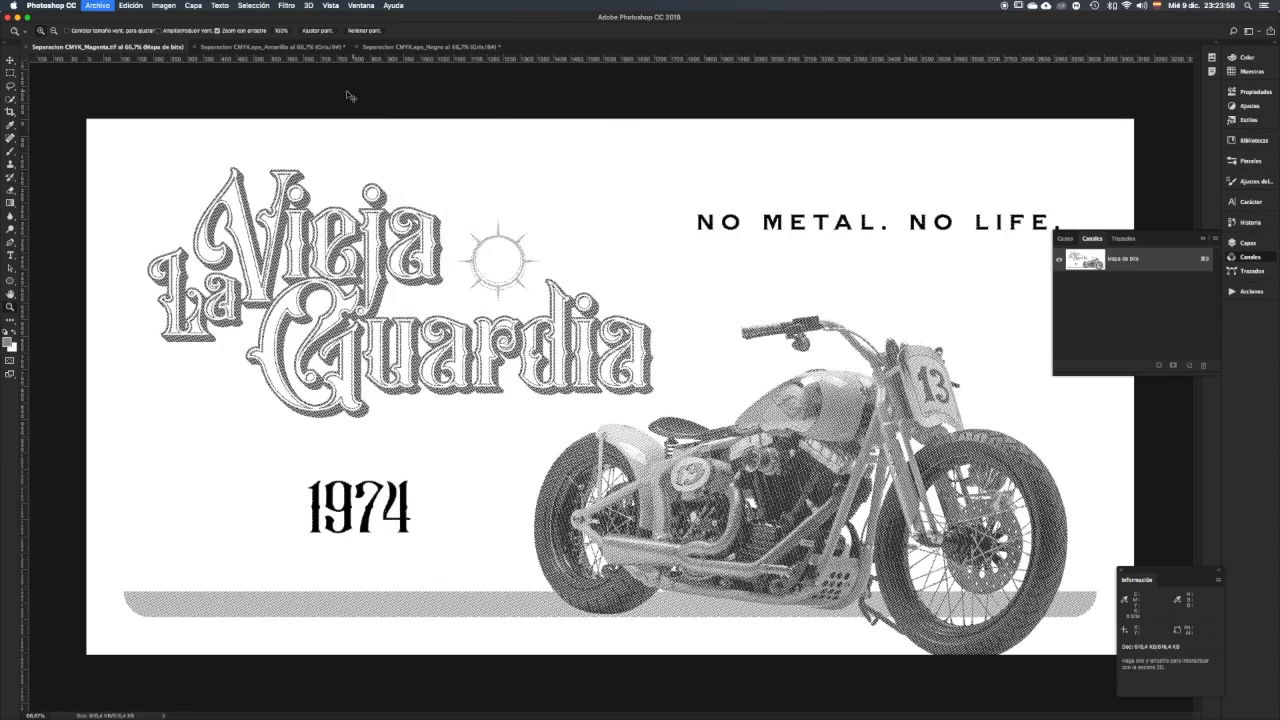
pyautogui.press('super+w')
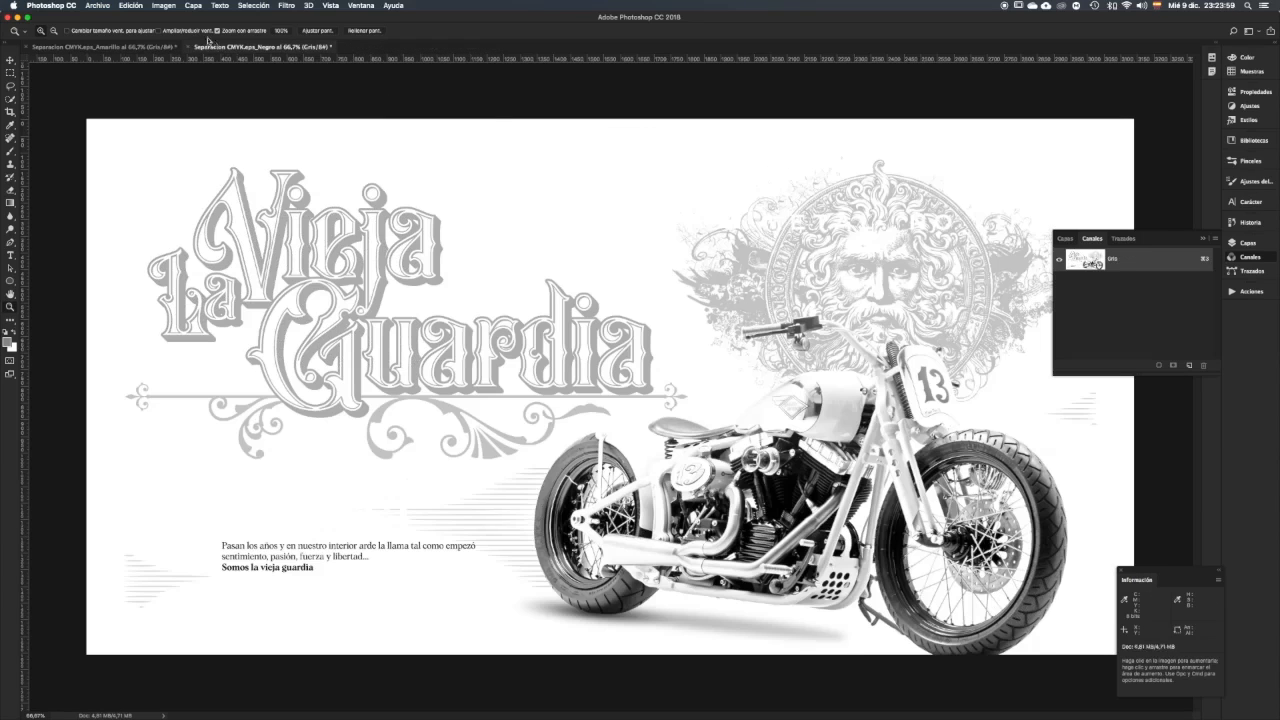
# Step: Convert the Amarillo separation to a 300 pixels/inch bitmap with a round-dot halftone screen
pyautogui.click(155, 46)
pyautogui.click(166, 6)
pyautogui.moveTo(223, 22)
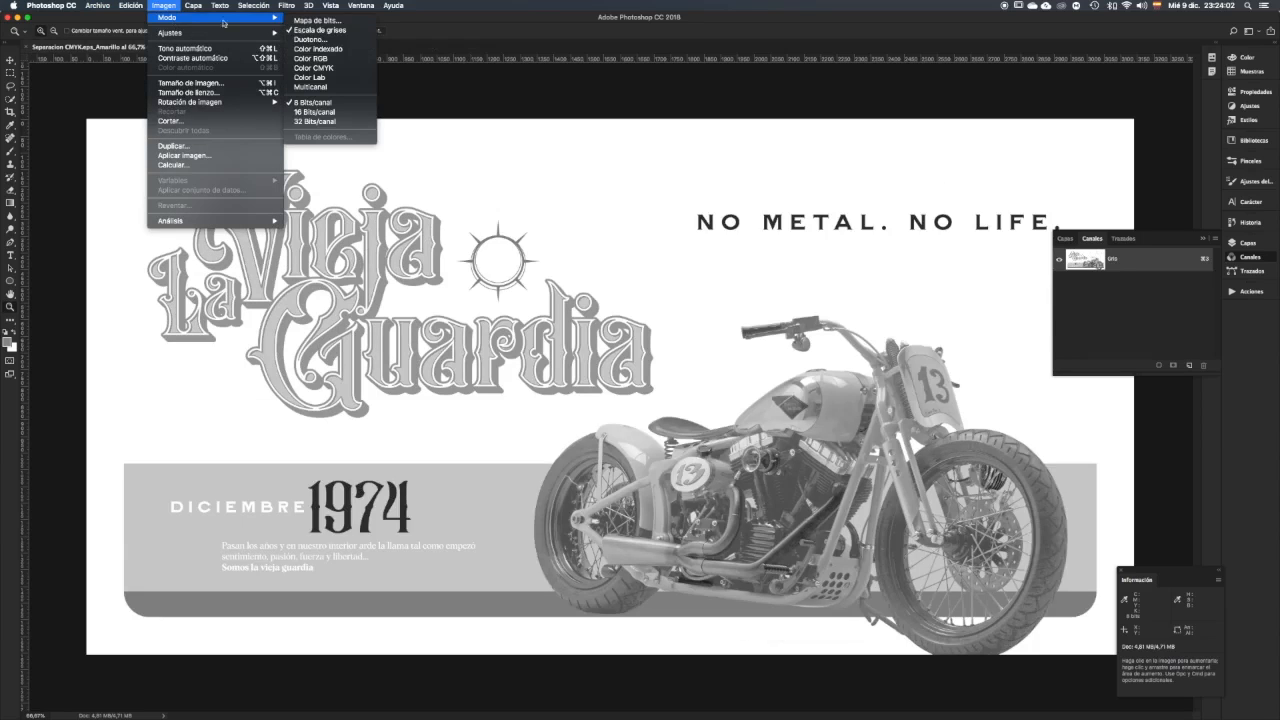
pyautogui.click(317, 20)
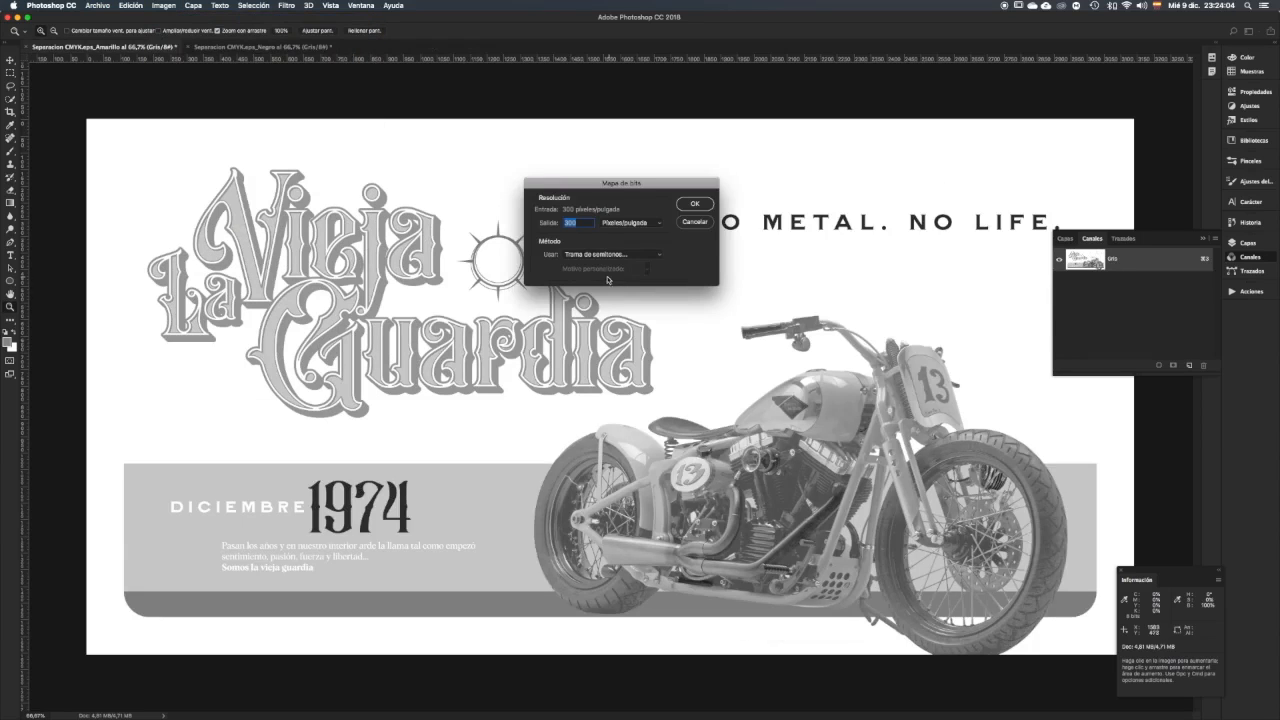
pyautogui.click(708, 206)
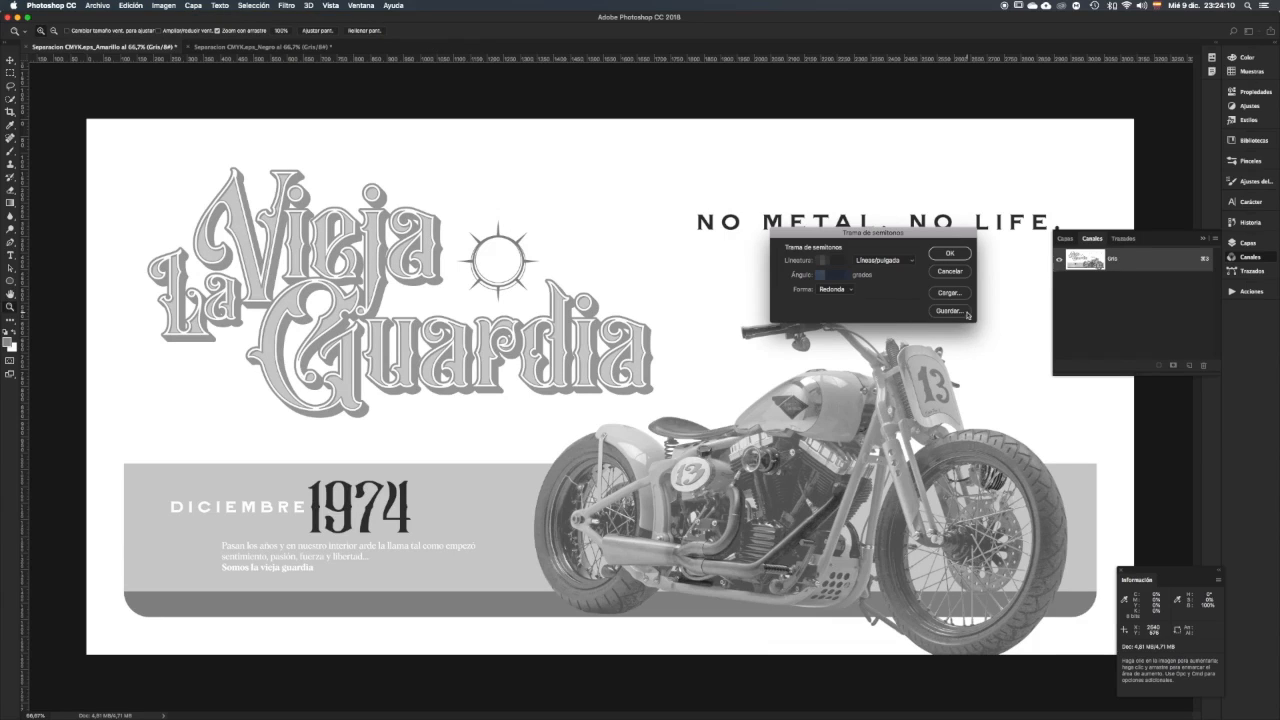
pyautogui.click(951, 253)
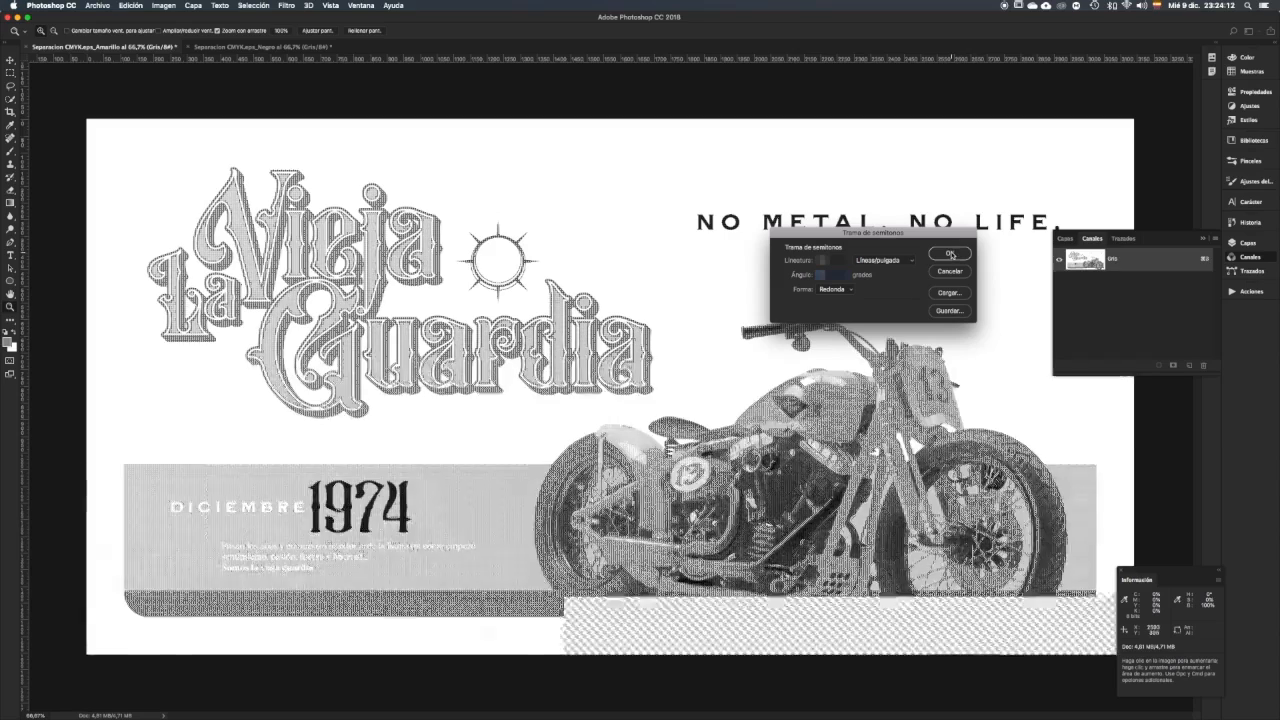
# Step: Save the Amarillo bitmap as the TIFF 'Separacion CMYK_Amarillo.tif' with default TIFF options
pyautogui.press('super+shift+s')
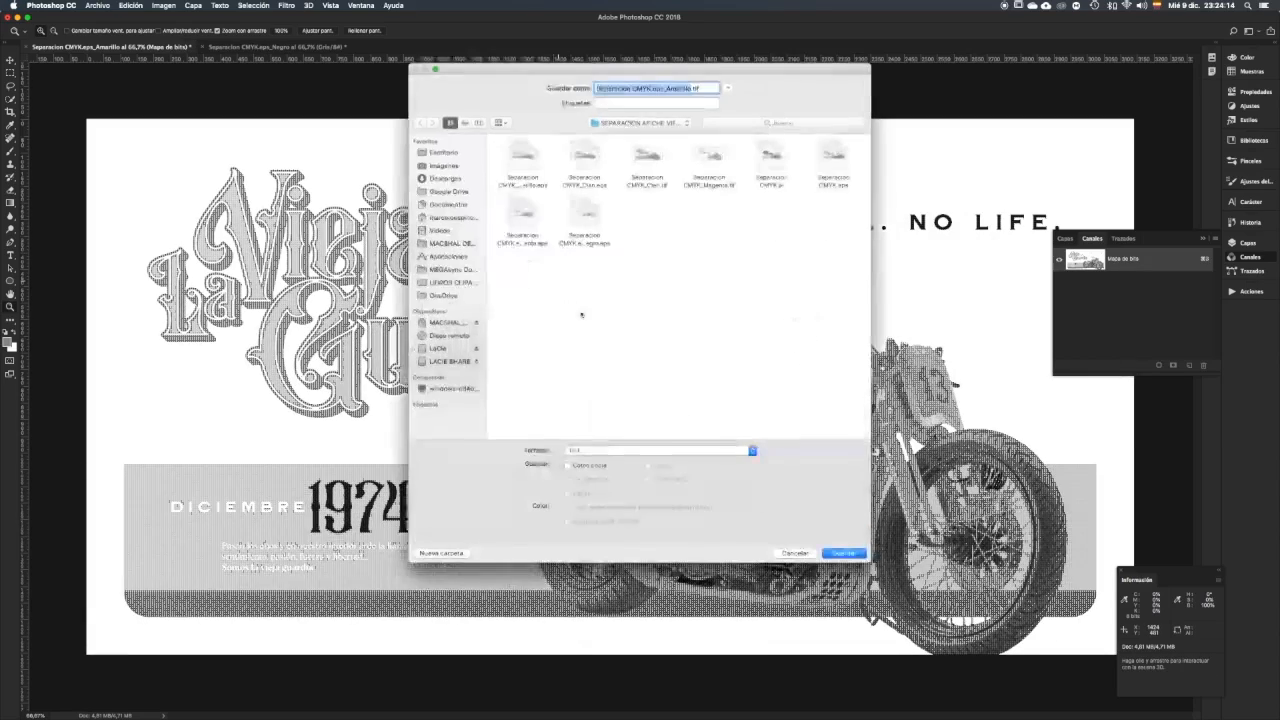
pyautogui.click(663, 89)
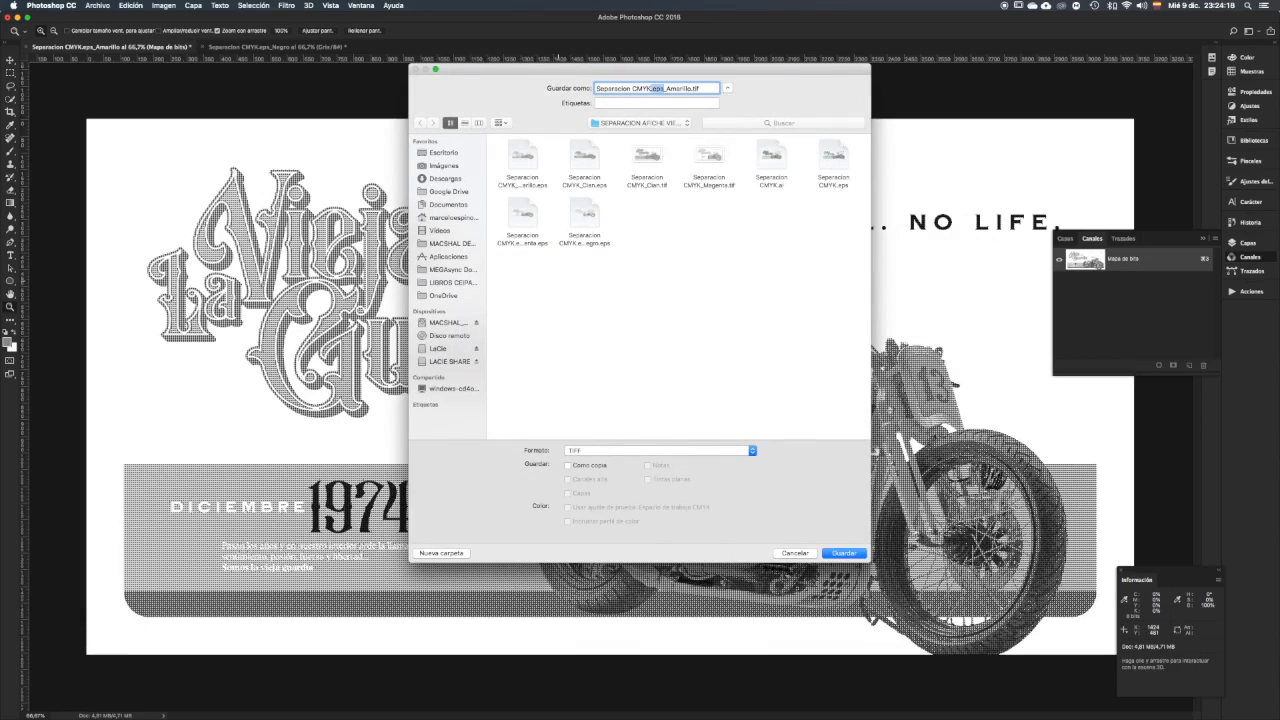
pyautogui.click(843, 553)
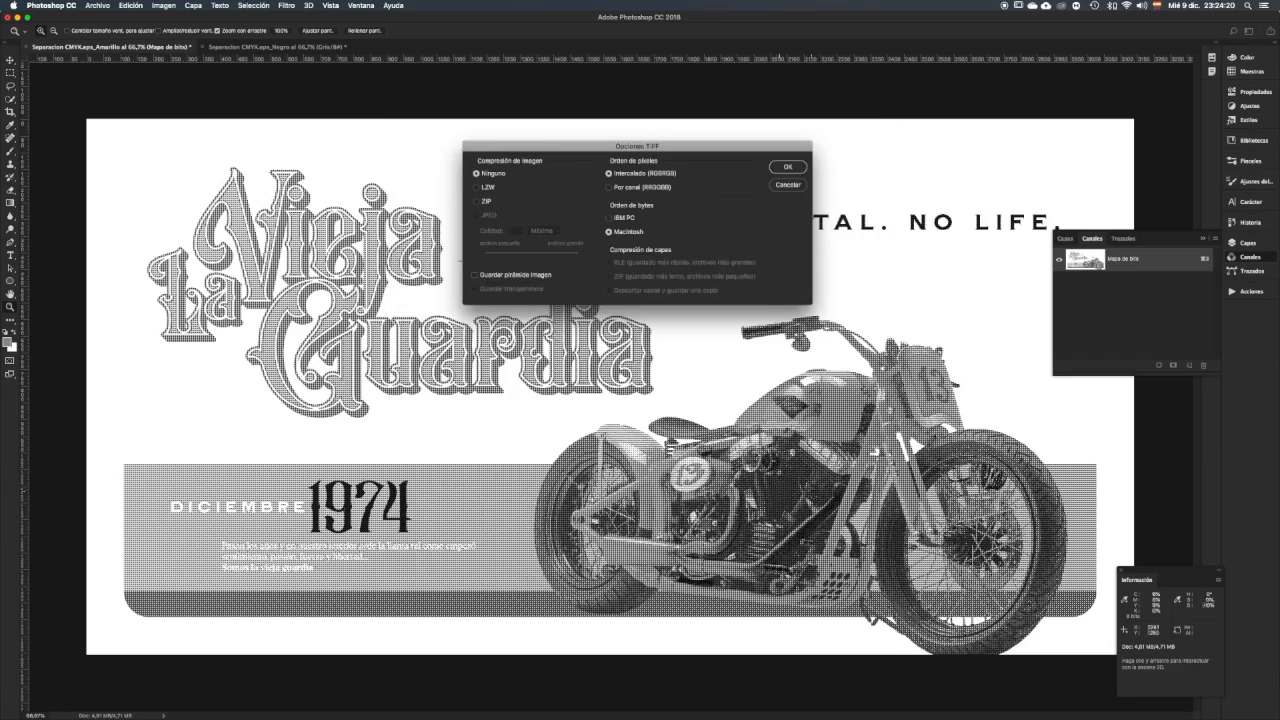
pyautogui.click(788, 168)
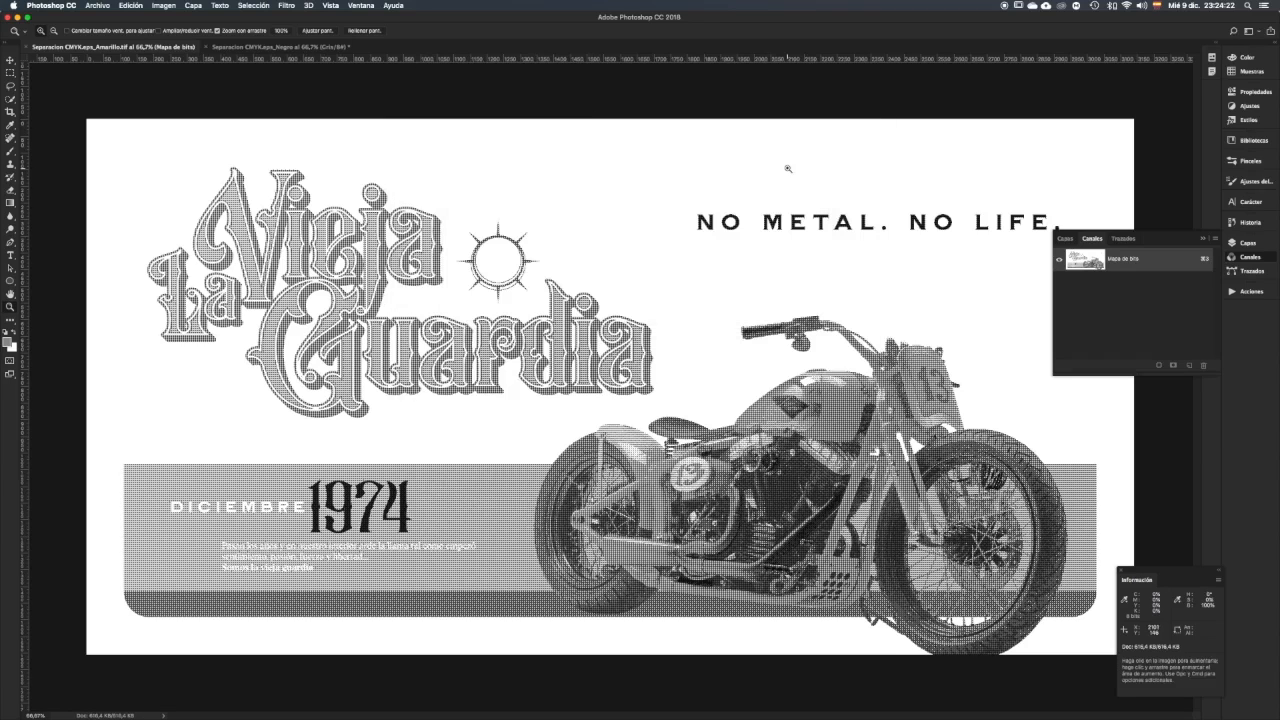
# Step: Convert the Negro separation to a bitmap using a round-dot halftone screen
pyautogui.click(327, 46)
pyautogui.click(164, 5)
pyautogui.moveTo(272, 28)
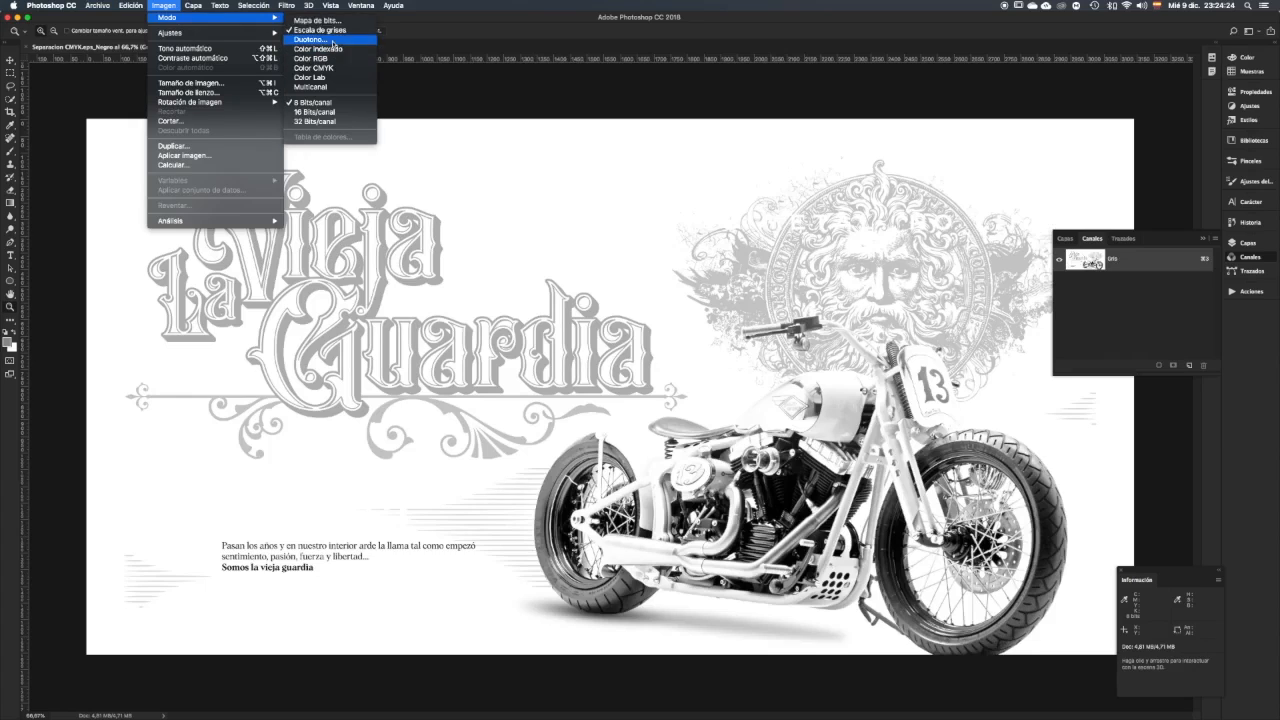
pyautogui.click(317, 20)
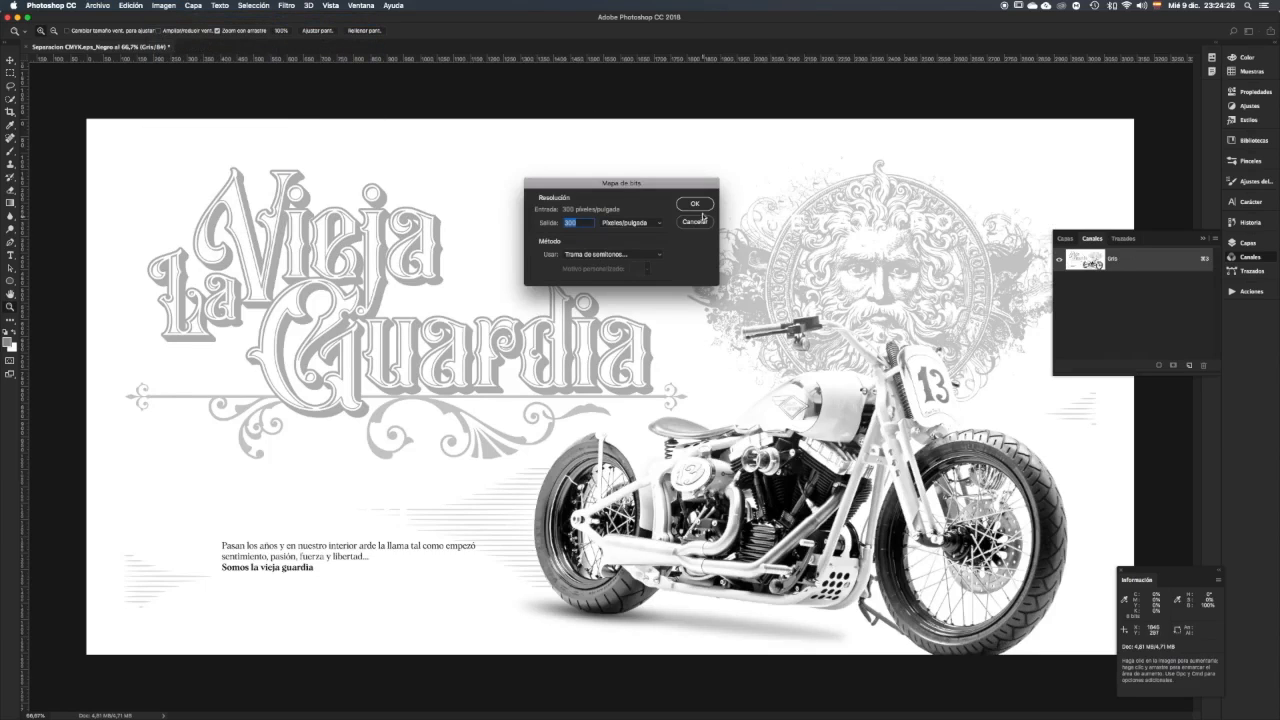
pyautogui.click(697, 205)
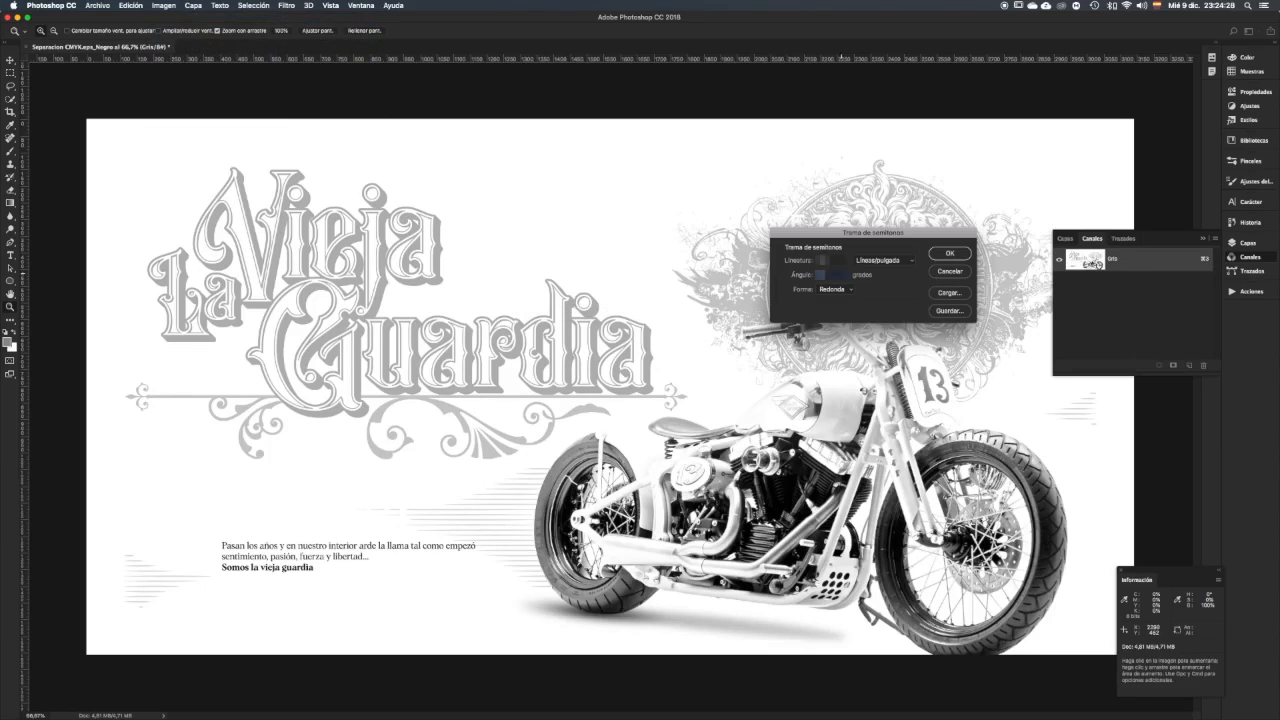
pyautogui.click(948, 255)
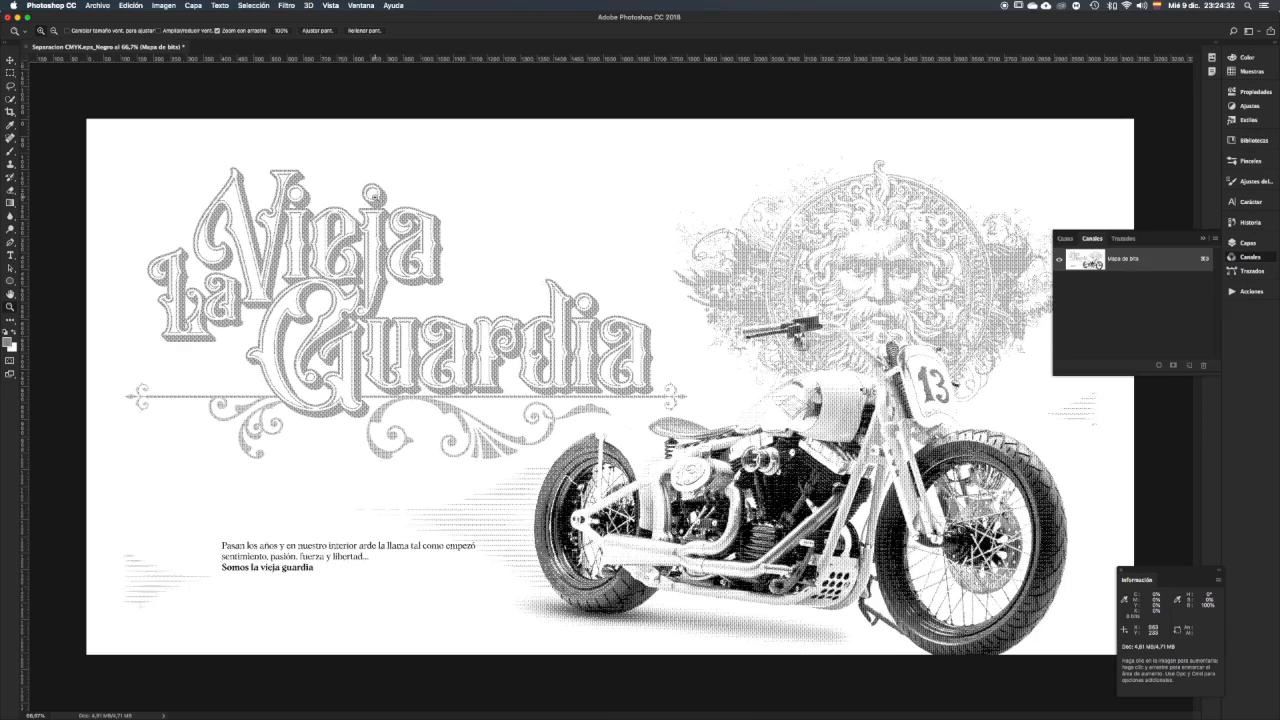
# Step: Save the Negro bitmap as the TIFF 'Separacion CMYK_Negro.tif' and close it
pyautogui.press('super+shift+s')
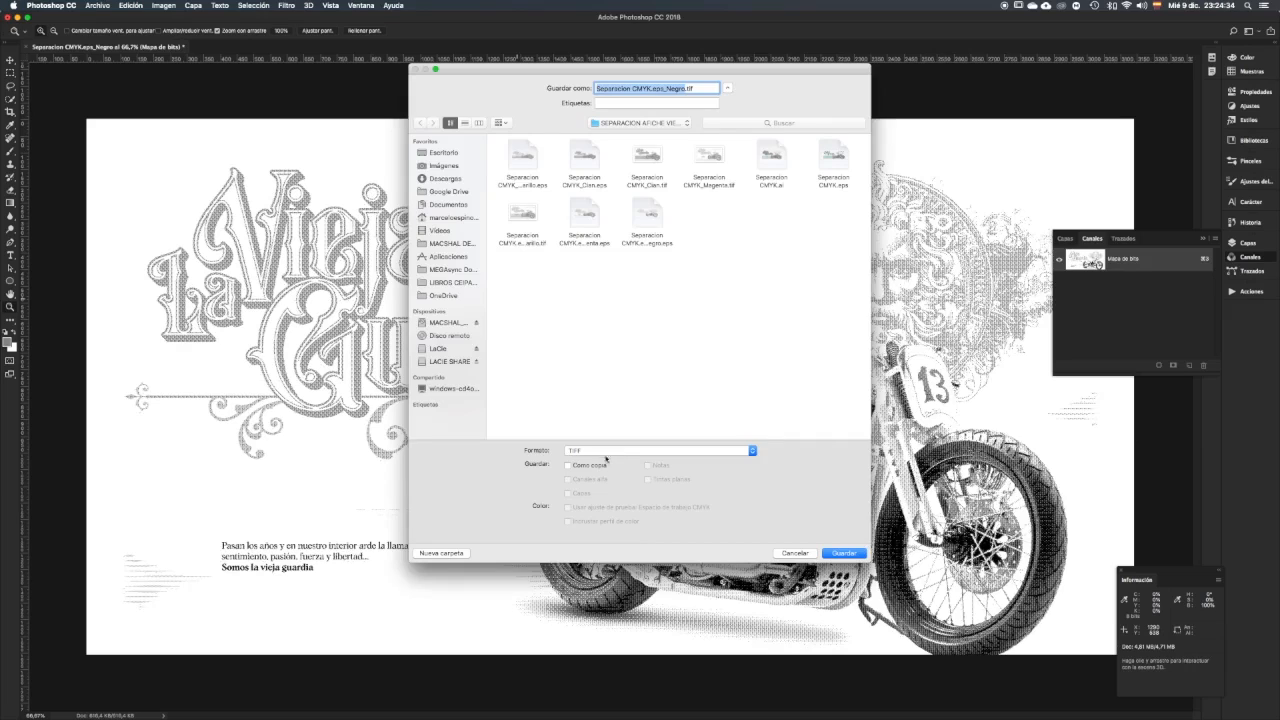
pyautogui.click(604, 452)
pyautogui.click(604, 451)
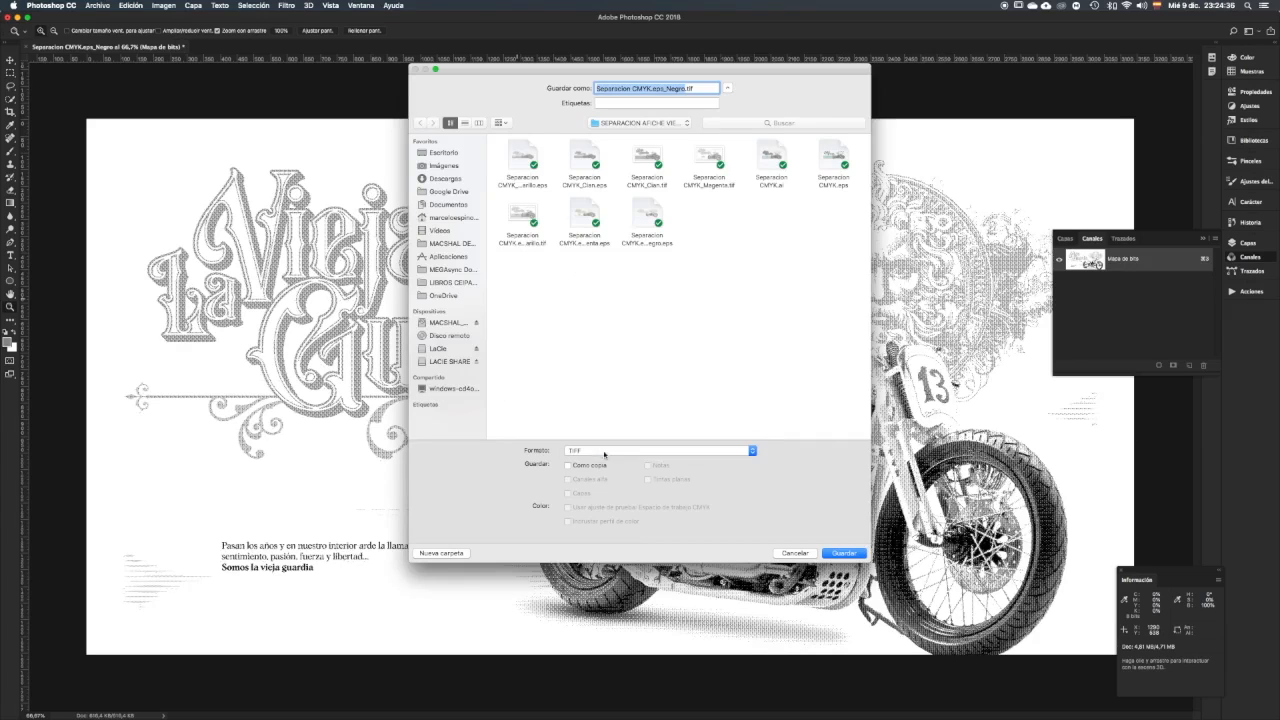
pyautogui.click(665, 89)
pyautogui.click(848, 552)
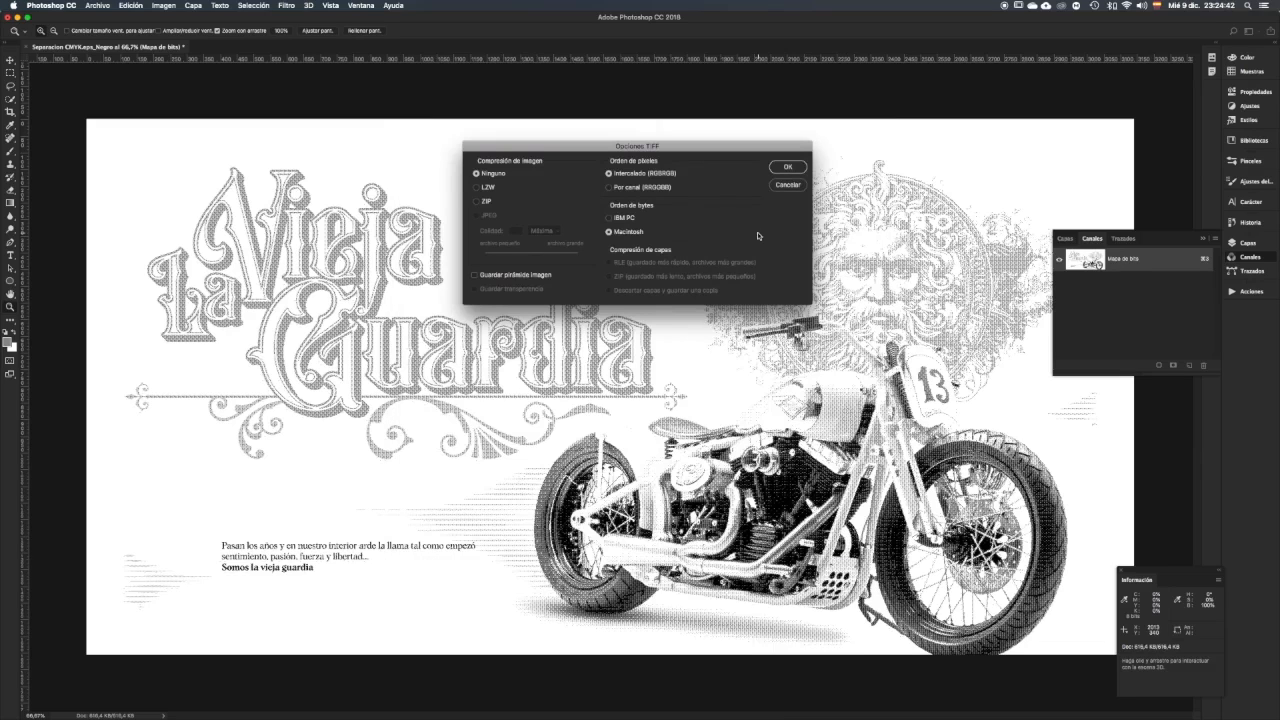
pyautogui.click(784, 167)
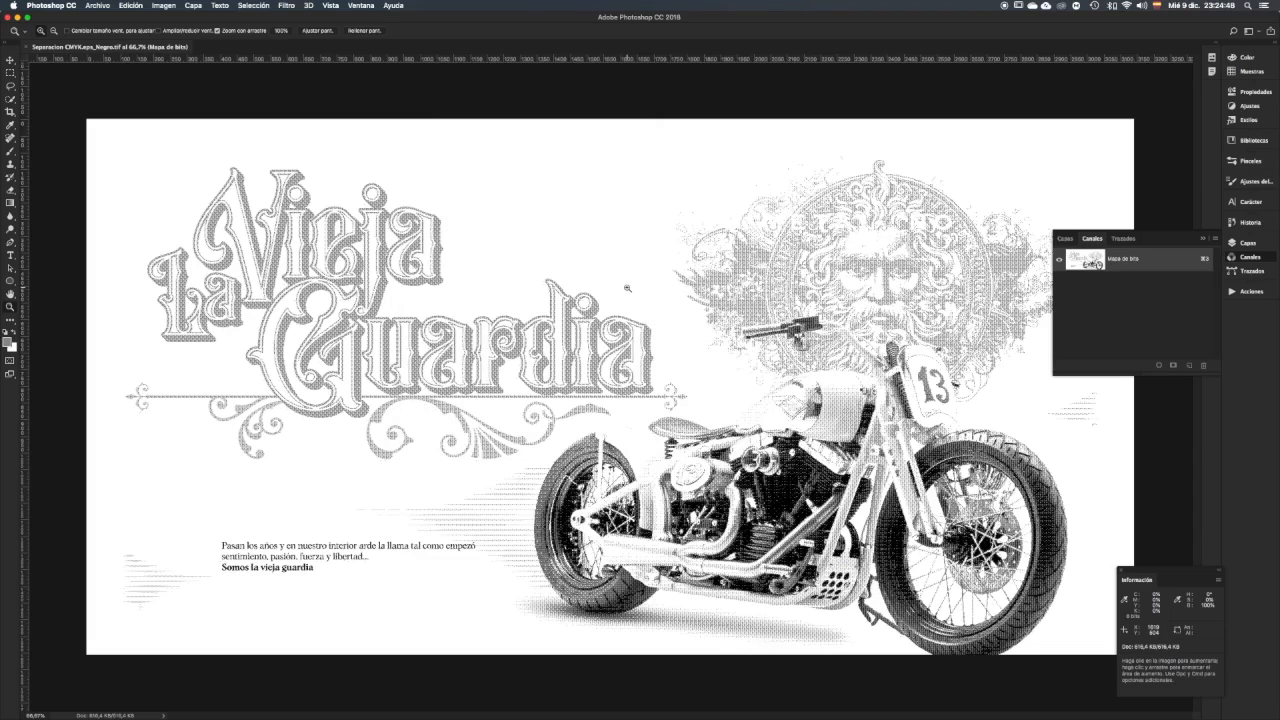
pyautogui.press('super+w')
# Step: Return to Illustrator and fit the Separacion CMYK poster artboard in the window
pyautogui.press('super+Tab')
pyautogui.click(673, 357)
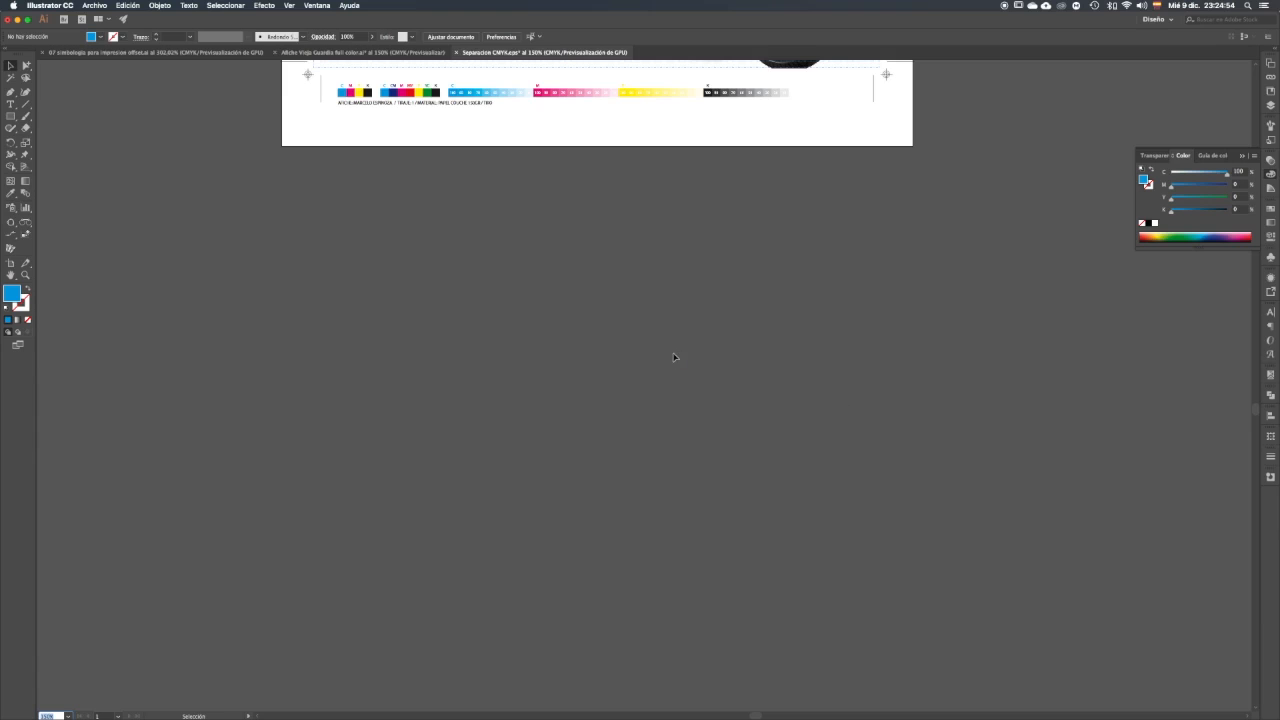
pyautogui.press('super+0')
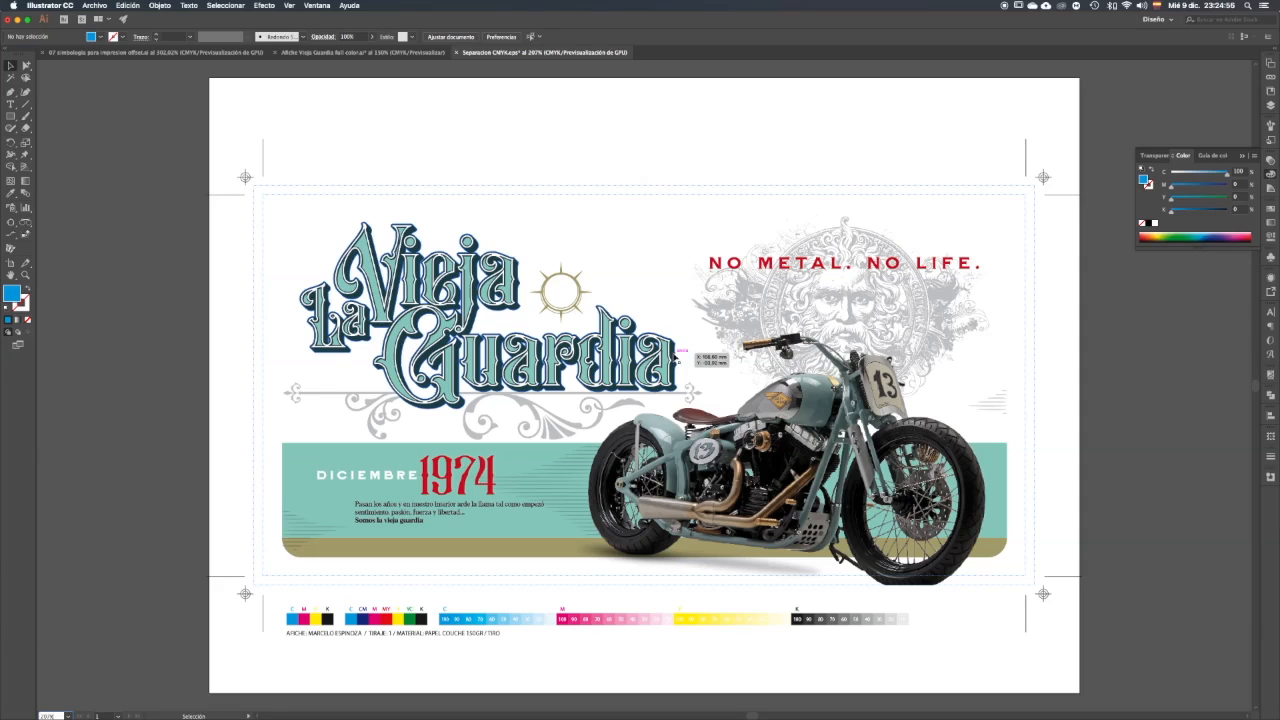
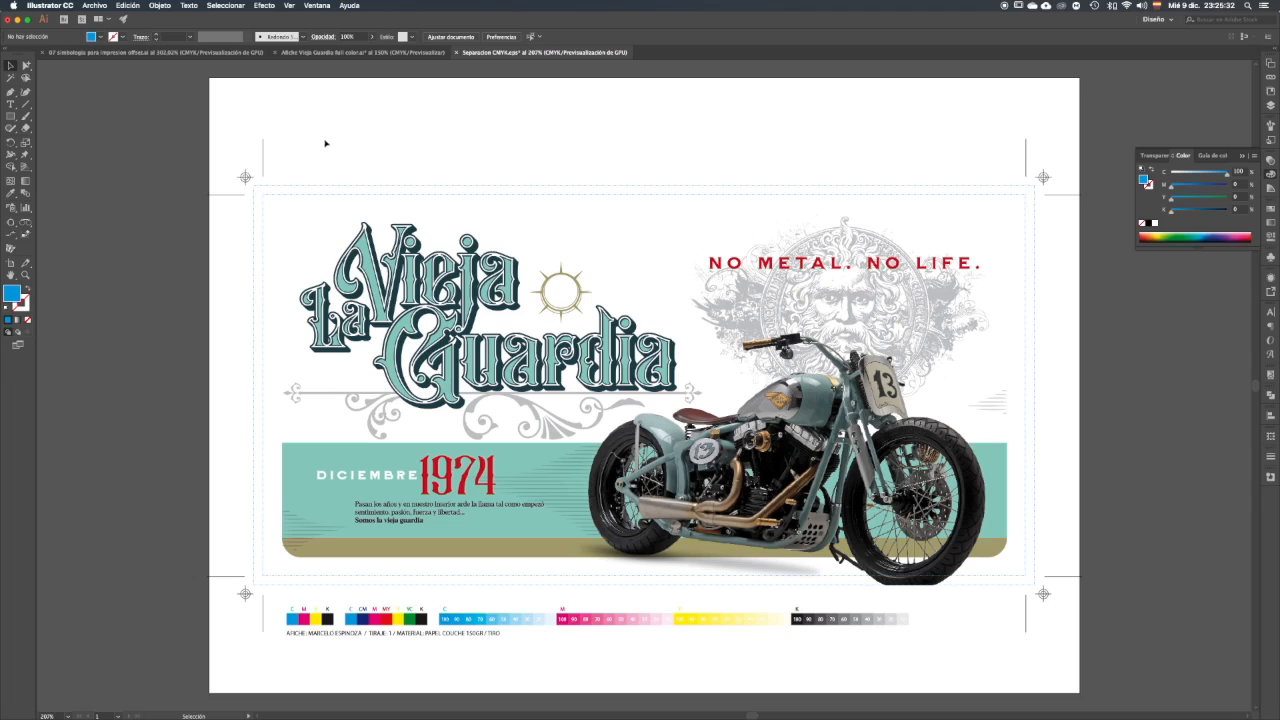
# Step: Alt-drag the Vieja Guardia poster artboard downward, creating 'Mesa de trabajo 1 copia' below it
pyautogui.click(11, 263)
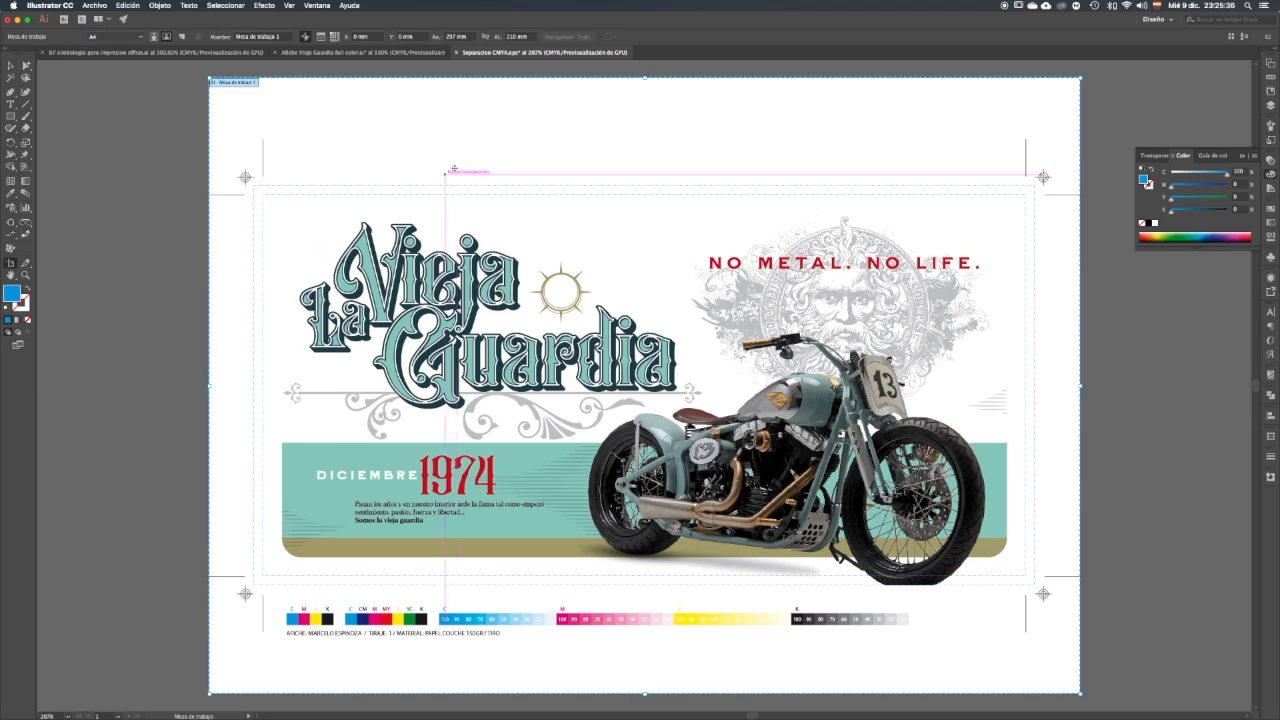
pyautogui.press('super+minus')
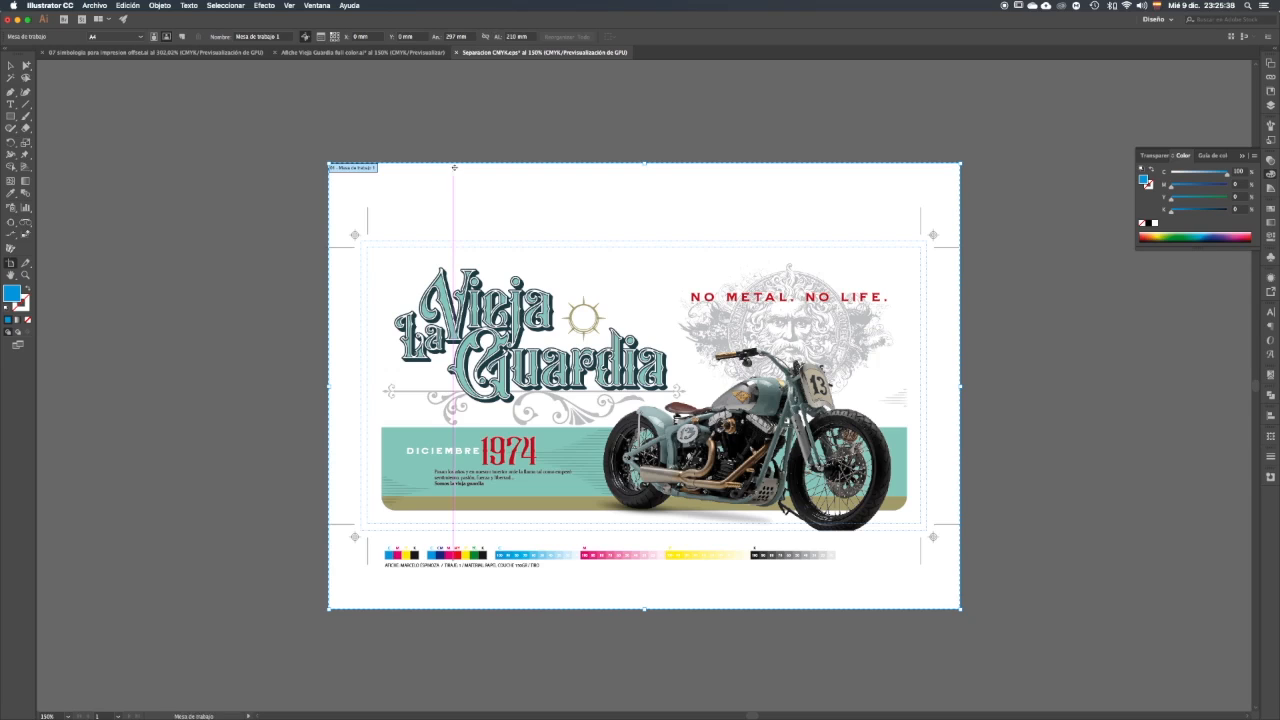
pyautogui.scroll(-2, 495, 188)
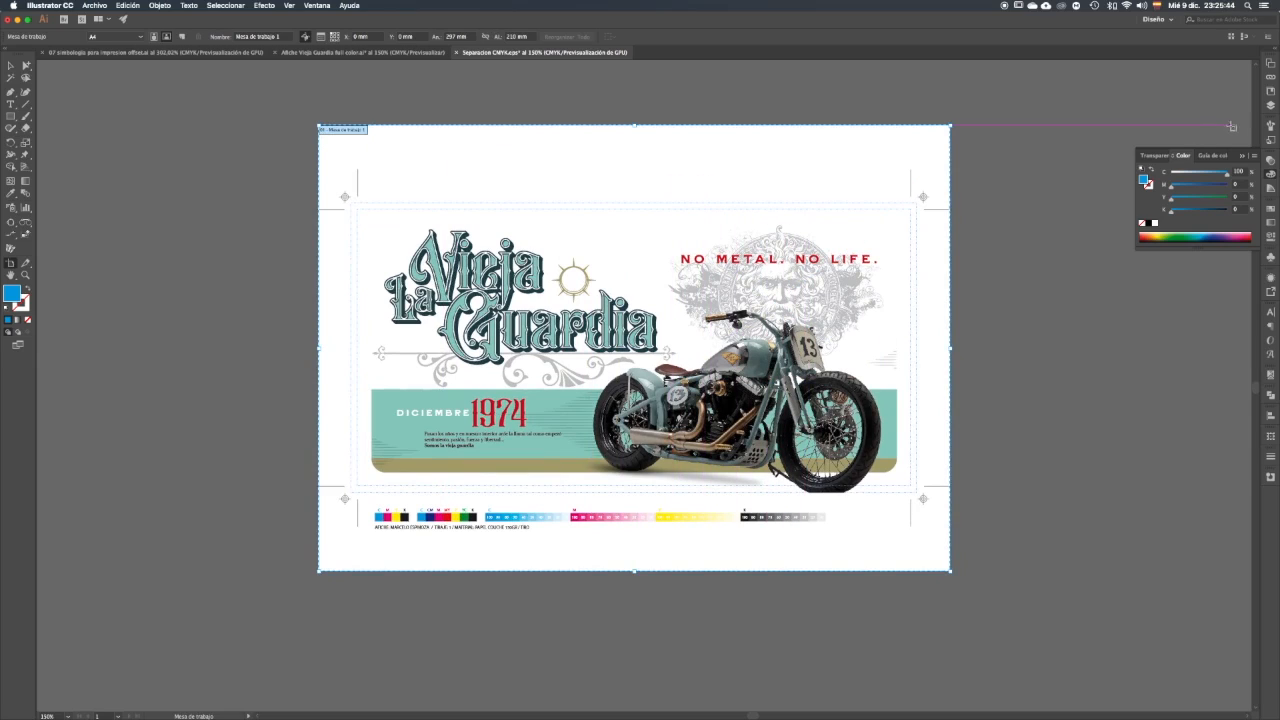
pyautogui.click(1270, 105)
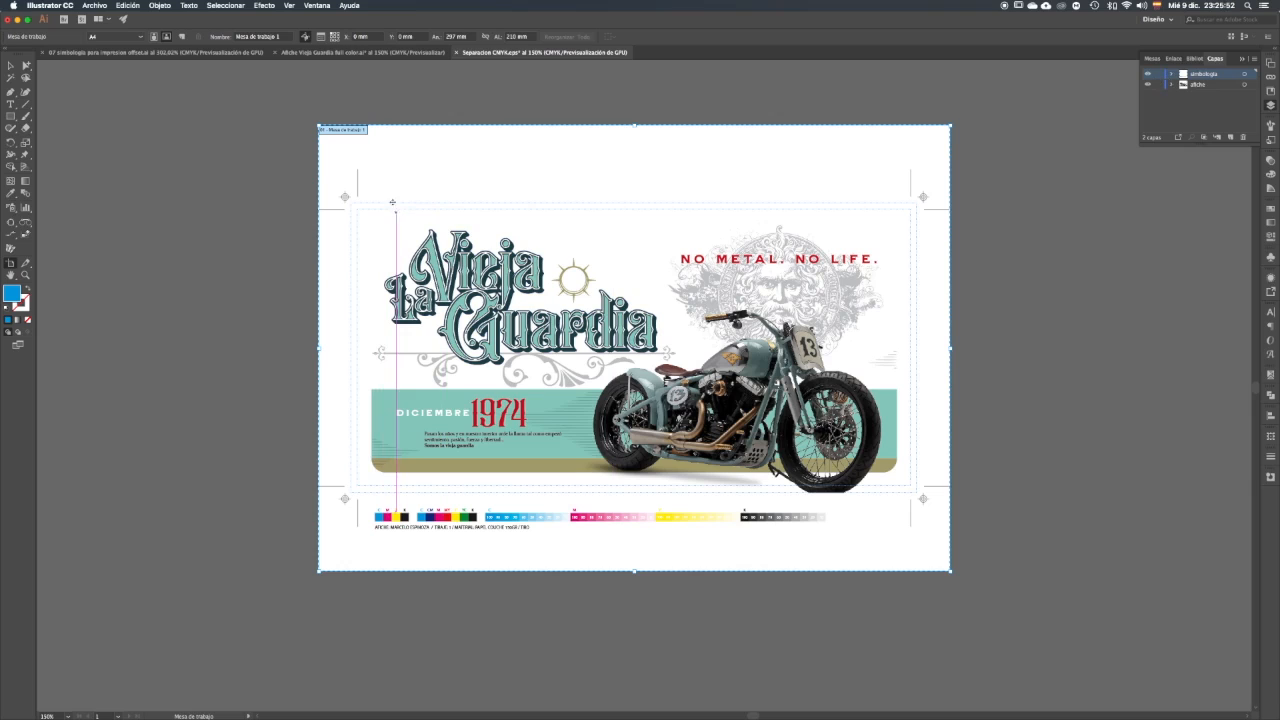
pyautogui.click(322, 6)
pyautogui.moveTo(289, 6)
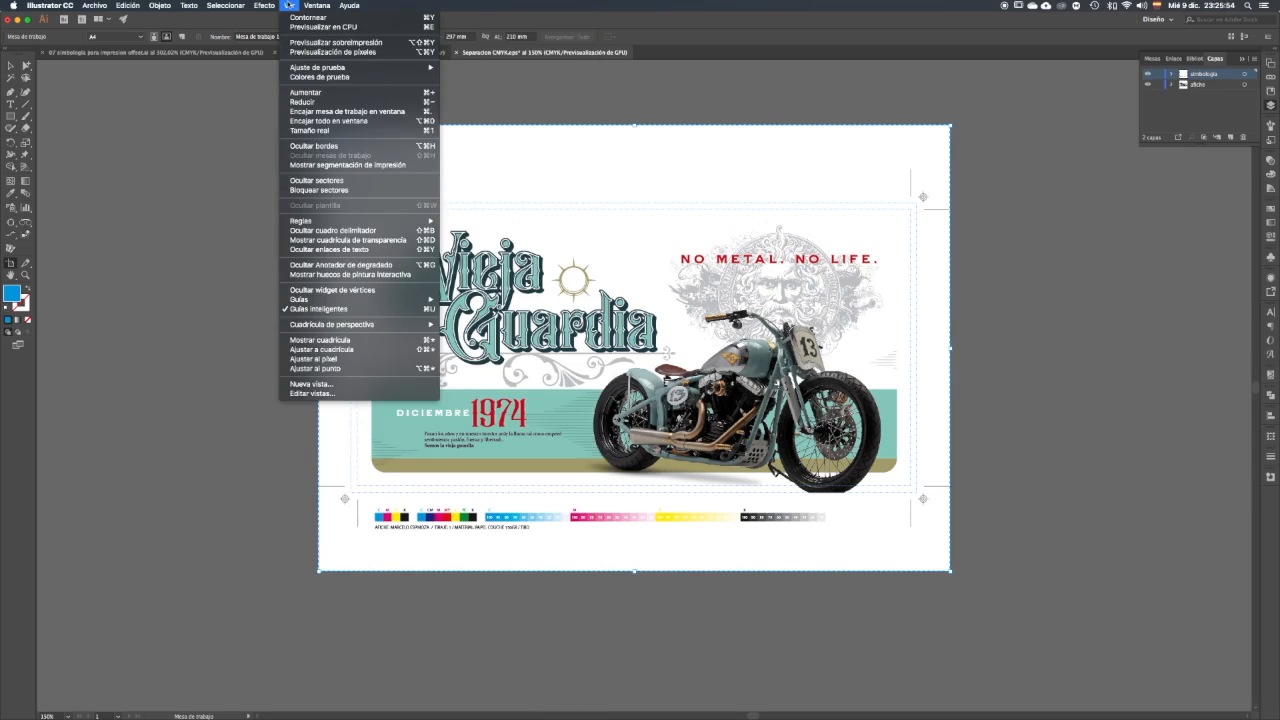
pyautogui.moveTo(337, 301)
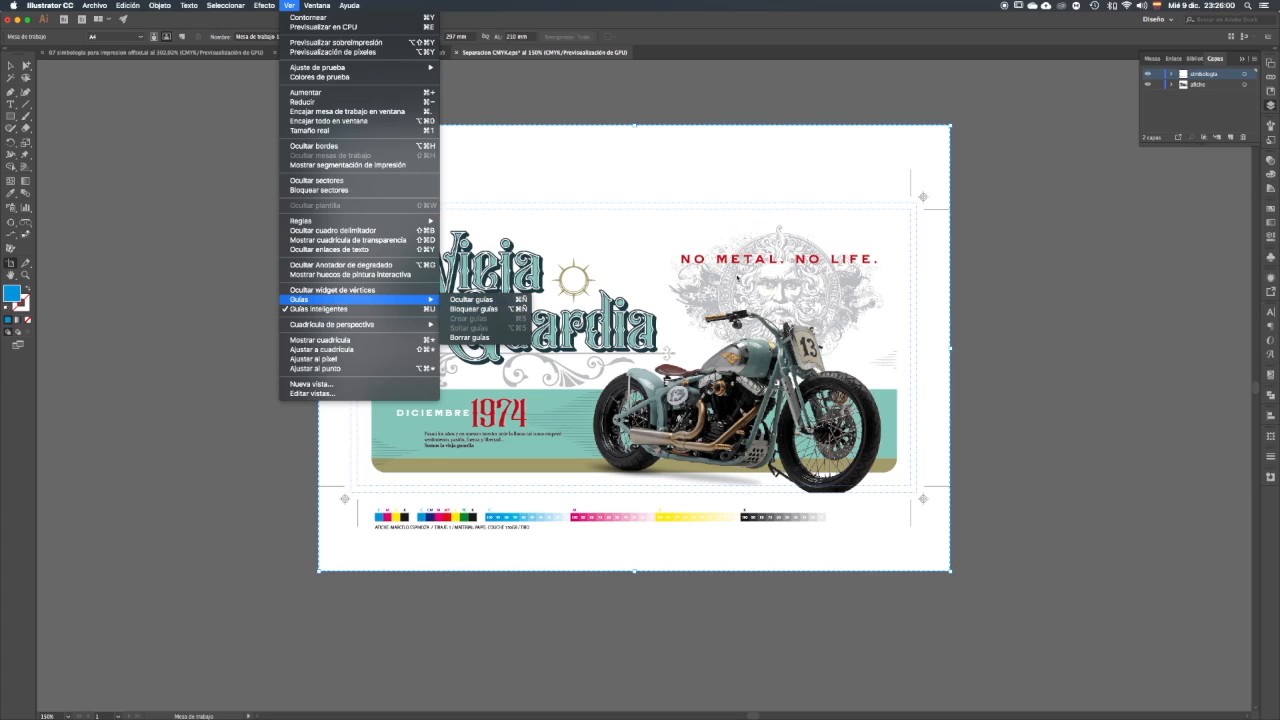
pyautogui.click(980, 234)
pyautogui.click(646, 174)
pyautogui.moveTo(646, 174); pyautogui.dragTo(675, 226)
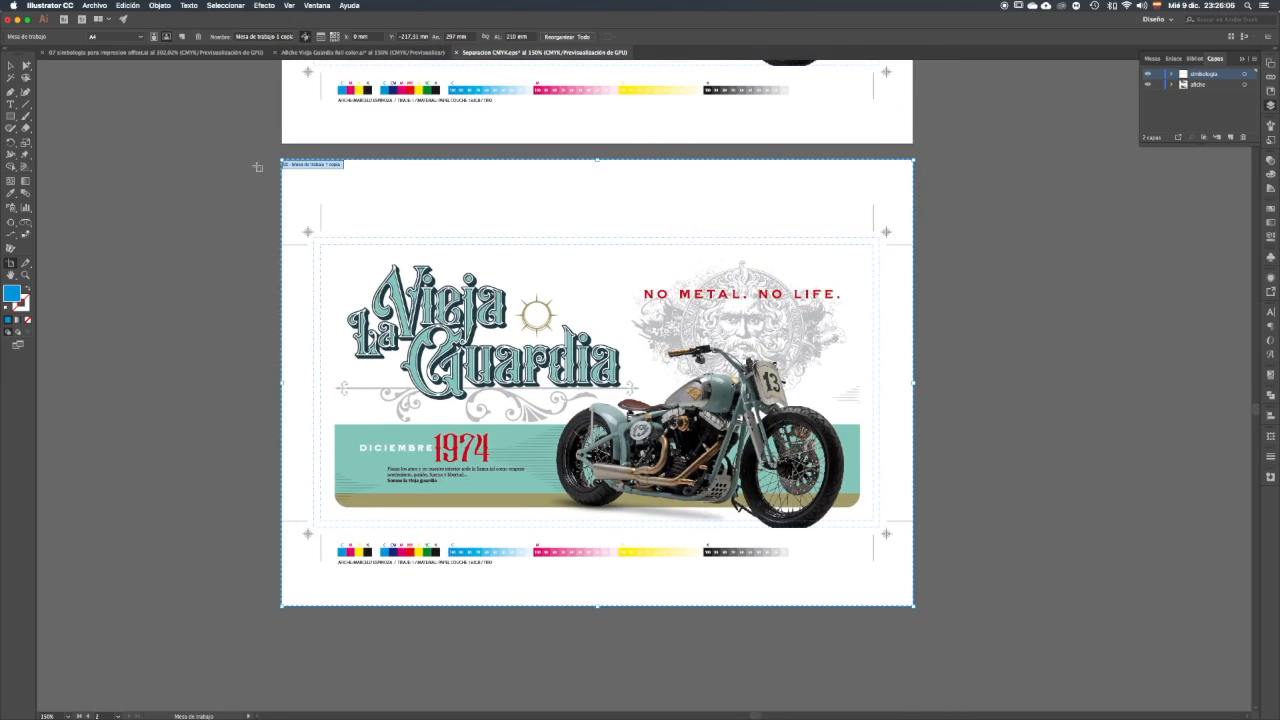
# Step: Delete the copied artwork and place Separacion CMYK_Cian.tif in its stead
pyautogui.click(10, 65)
pyautogui.moveTo(850, 258); pyautogui.dragTo(556, 532)
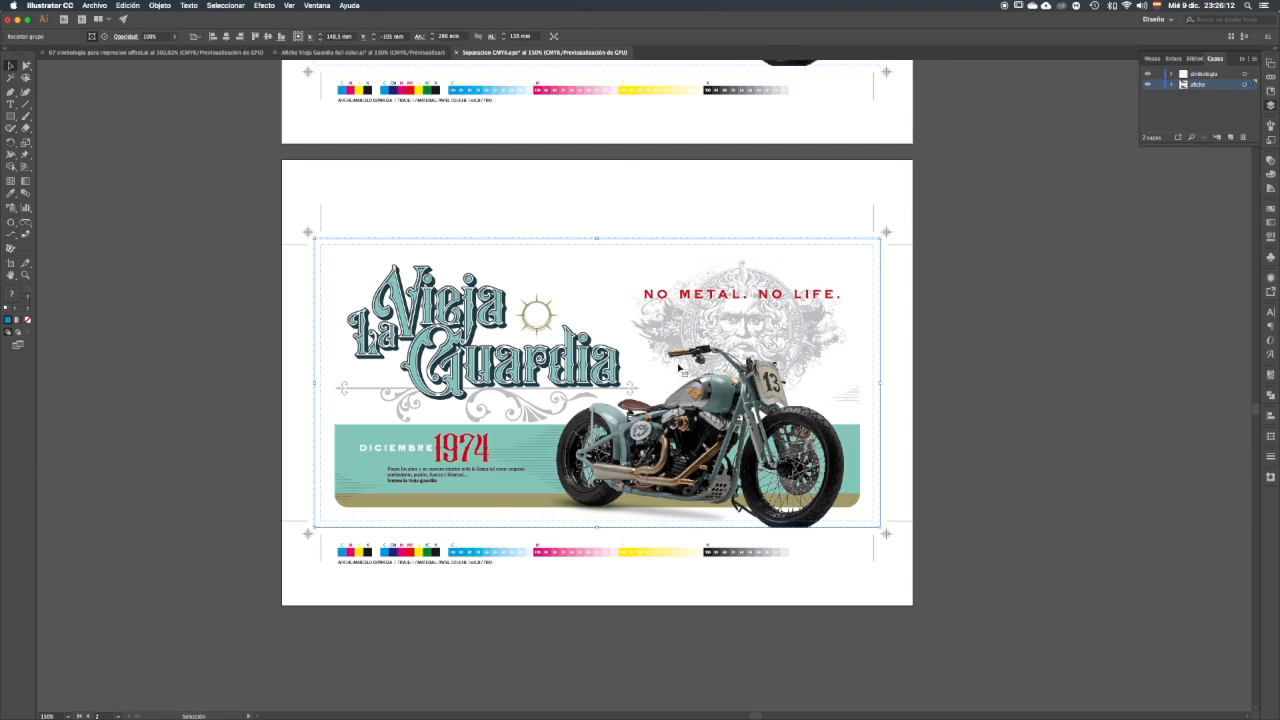
pyautogui.press('Delete')
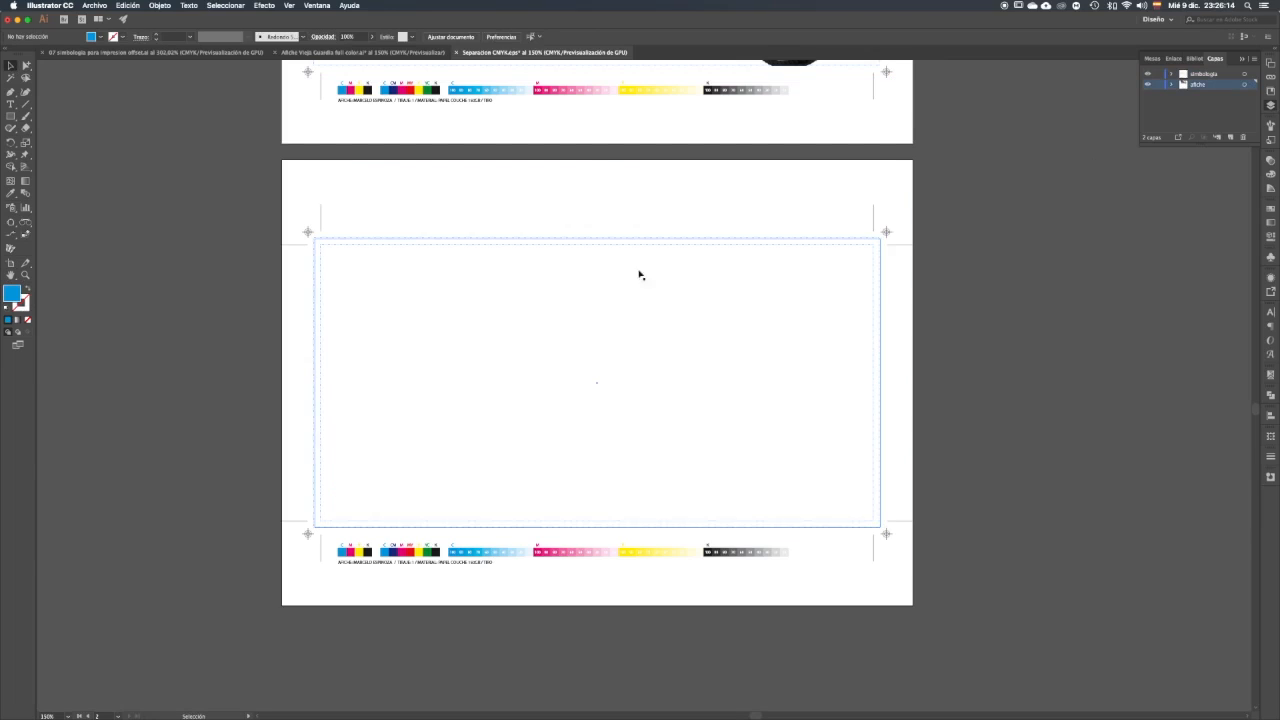
pyautogui.click(95, 6)
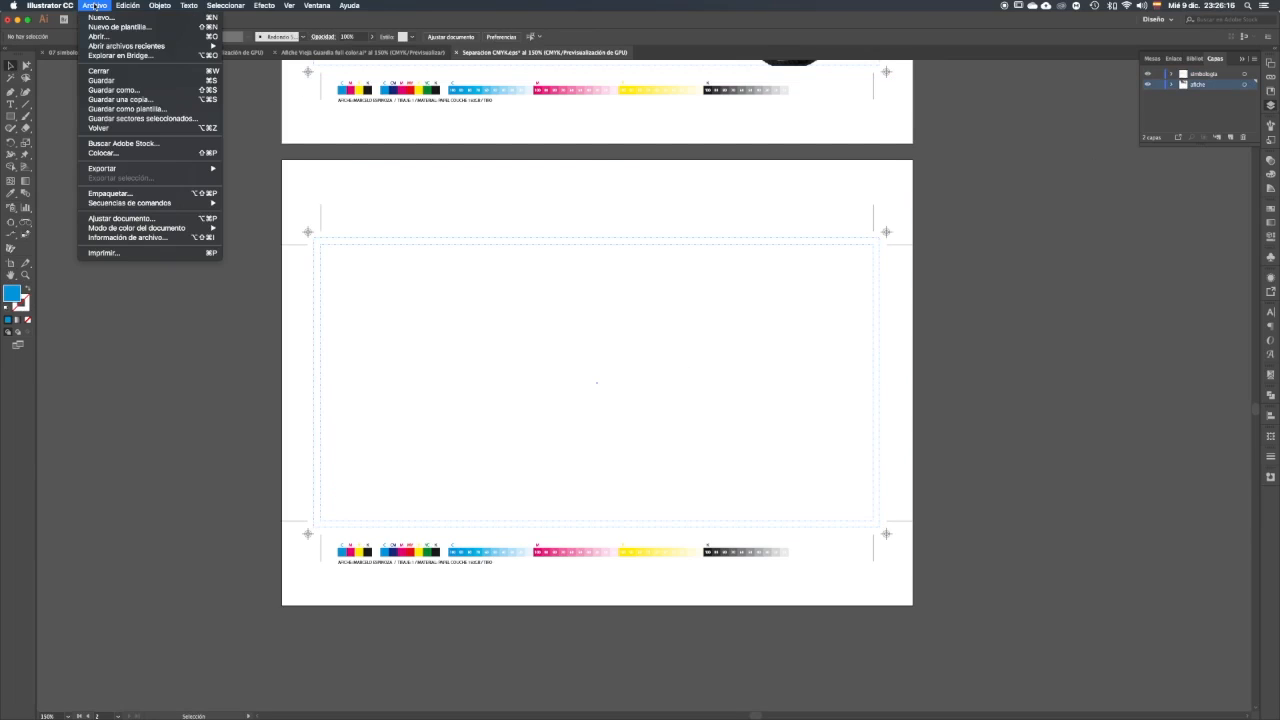
pyautogui.click(120, 155)
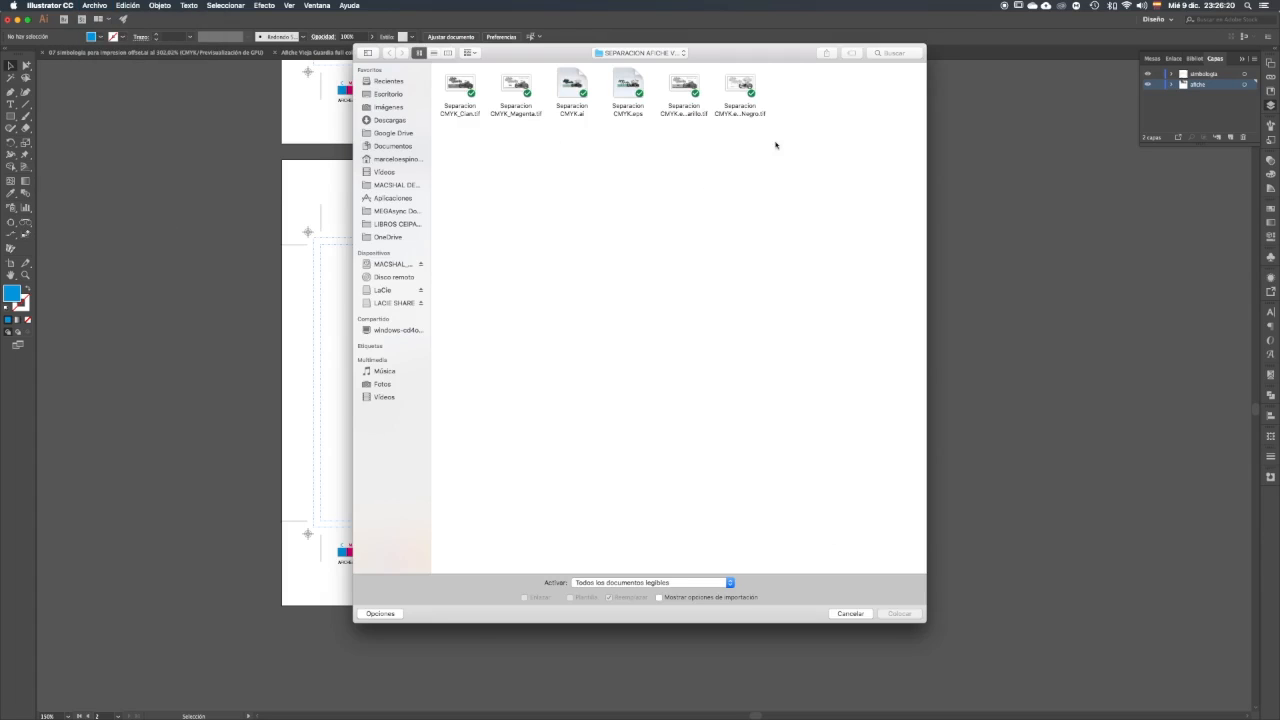
pyautogui.click(462, 90)
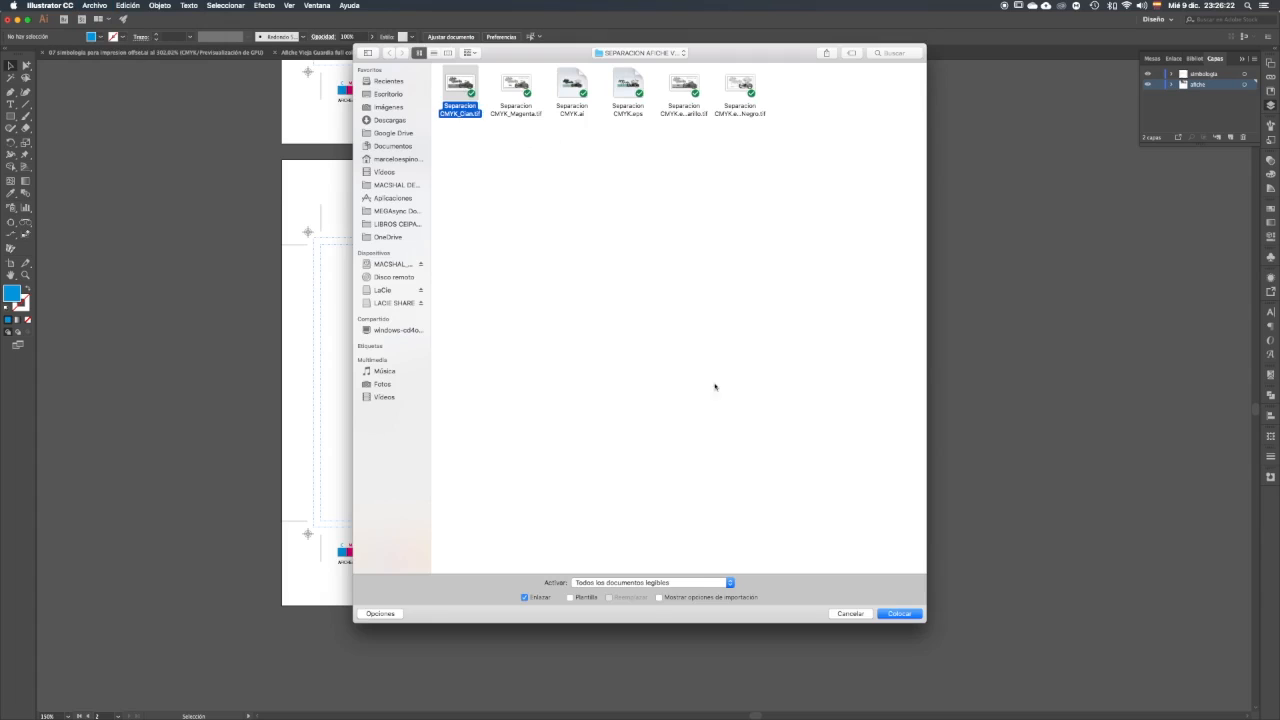
pyautogui.click(899, 613)
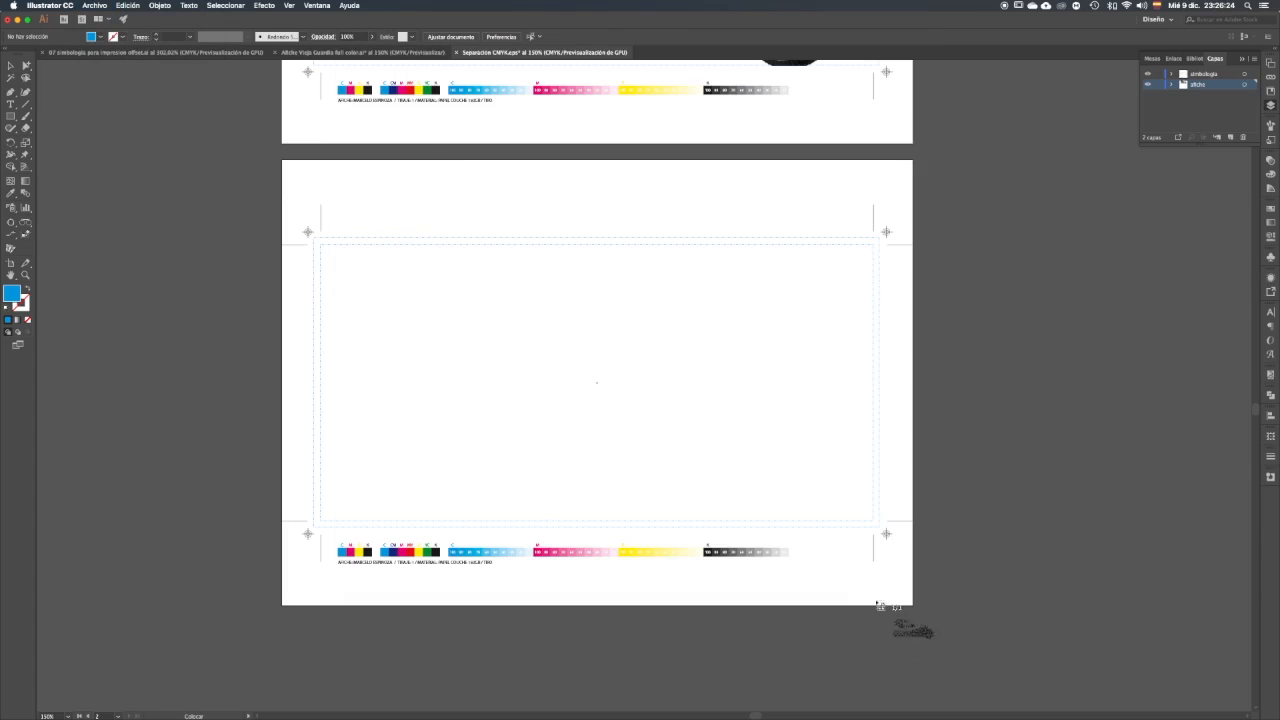
# Step: Position the cyan separation on the lower artboard with its top-left corner snapped to the bleed
pyautogui.click(398, 281)
pyautogui.moveTo(398, 282); pyautogui.dragTo(341, 252)
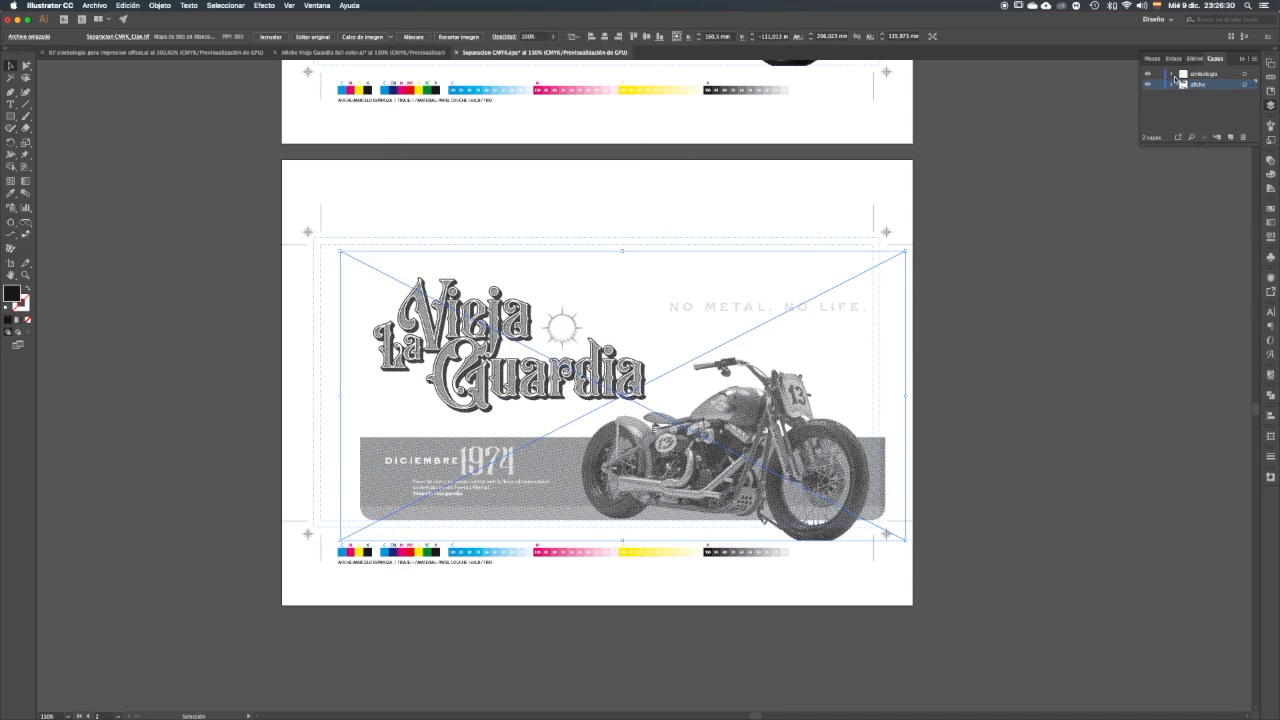
pyautogui.scroll(5, 295, 231)
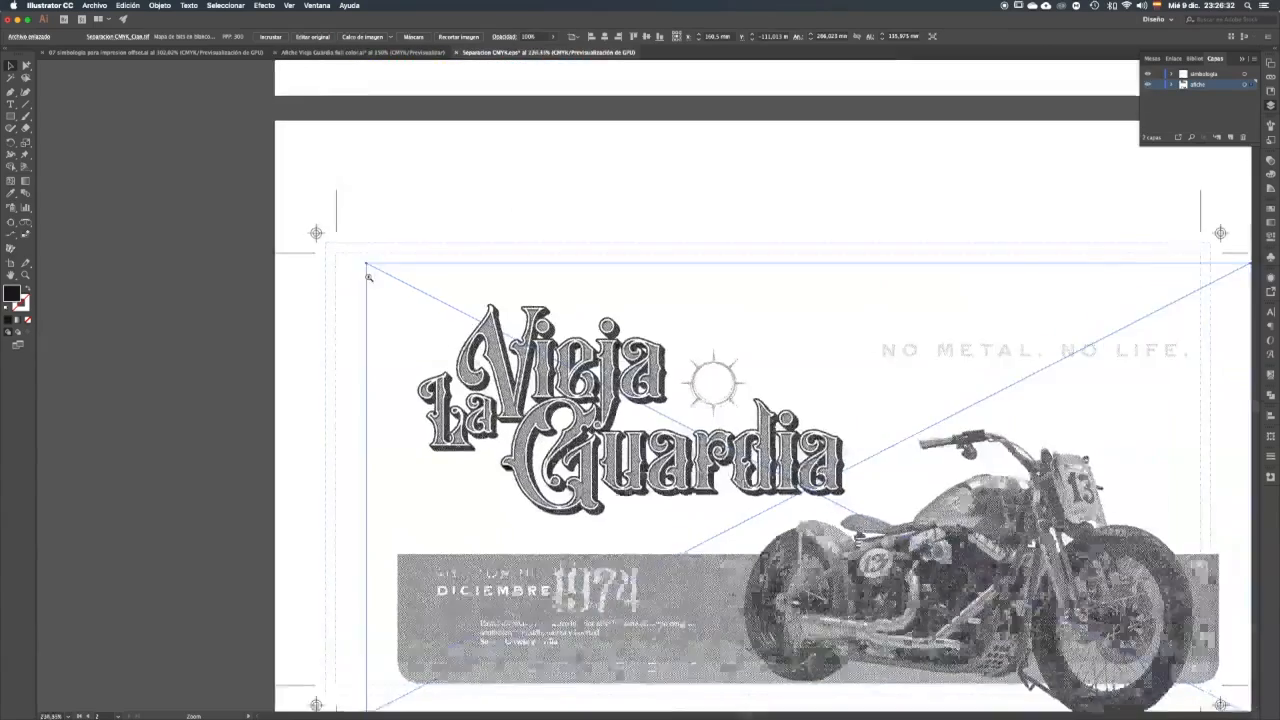
pyautogui.moveTo(510, 315); pyautogui.dragTo(503, 263)
pyautogui.moveTo(449, 311); pyautogui.dragTo(367, 313)
pyautogui.click(330, 330)
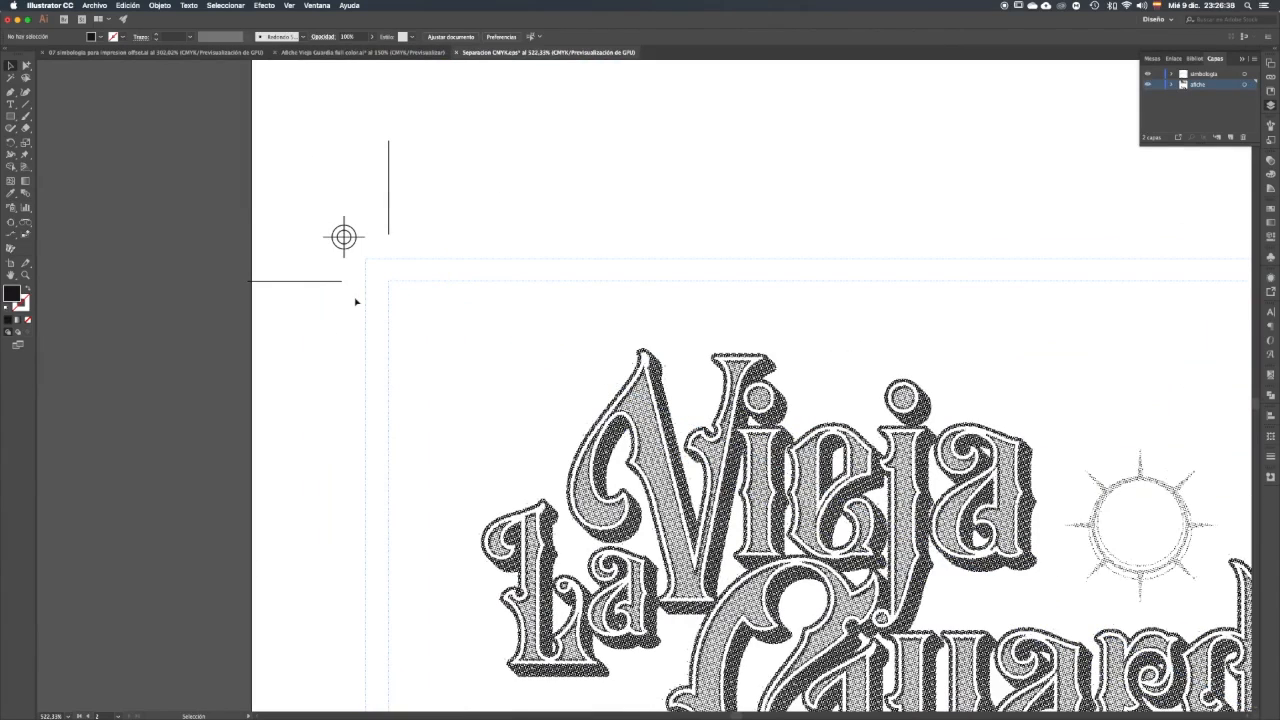
pyautogui.press('super+0')
pyautogui.press('super+minus')
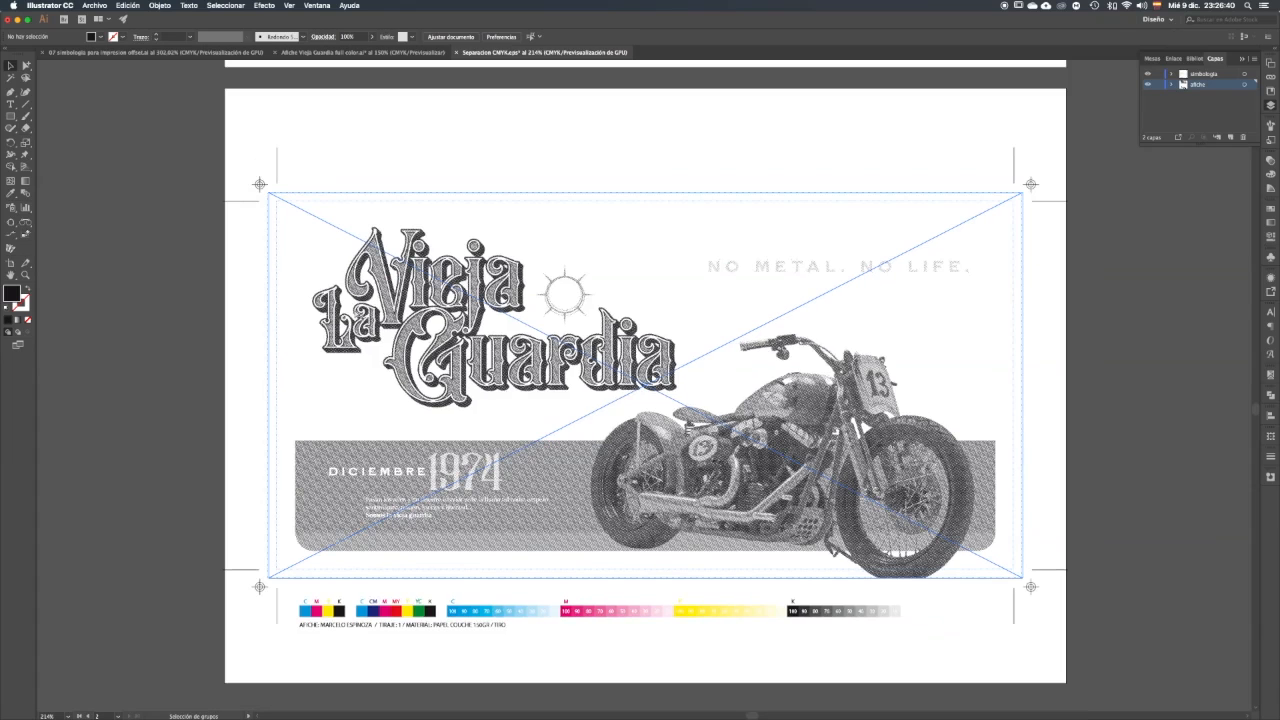
# Step: Tint the placed image C 100, K 0 so it becomes pure cyan
pyautogui.click(674, 363)
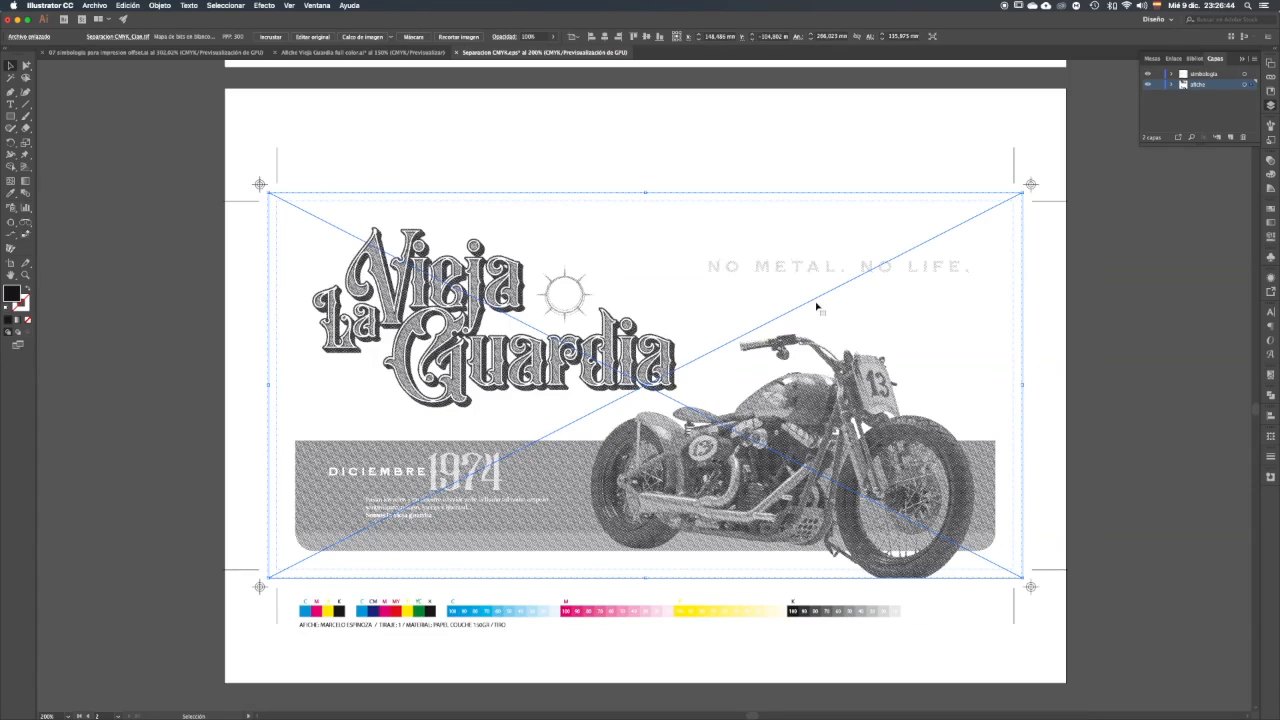
pyautogui.click(1271, 174)
pyautogui.moveTo(1176, 176); pyautogui.dragTo(1172, 211)
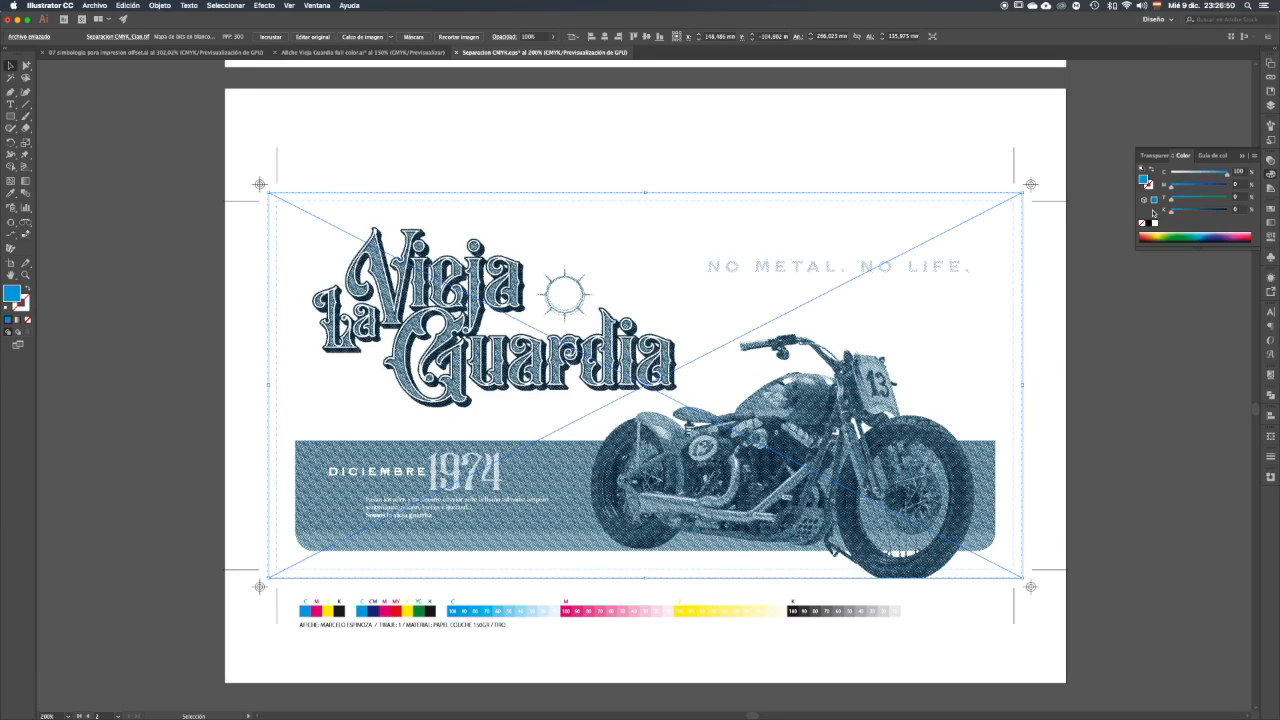
pyautogui.click(1095, 322)
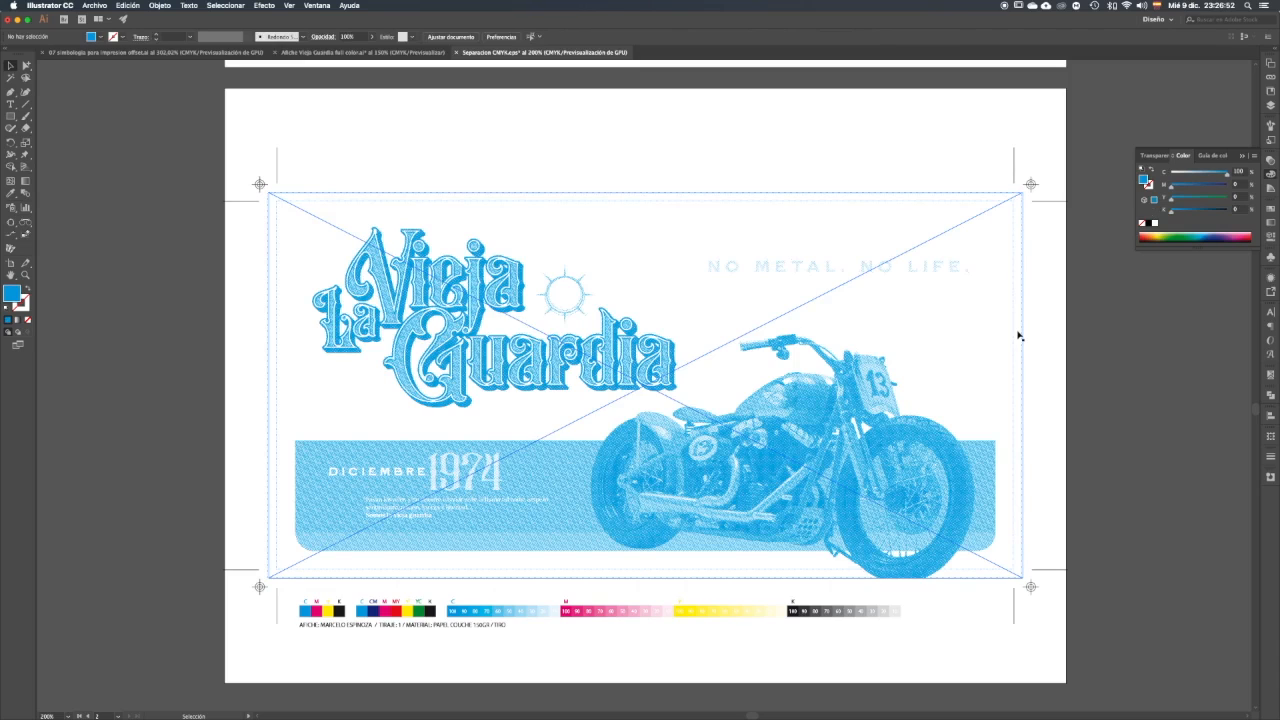
pyautogui.press('super+minus')
pyautogui.press('super+minus')
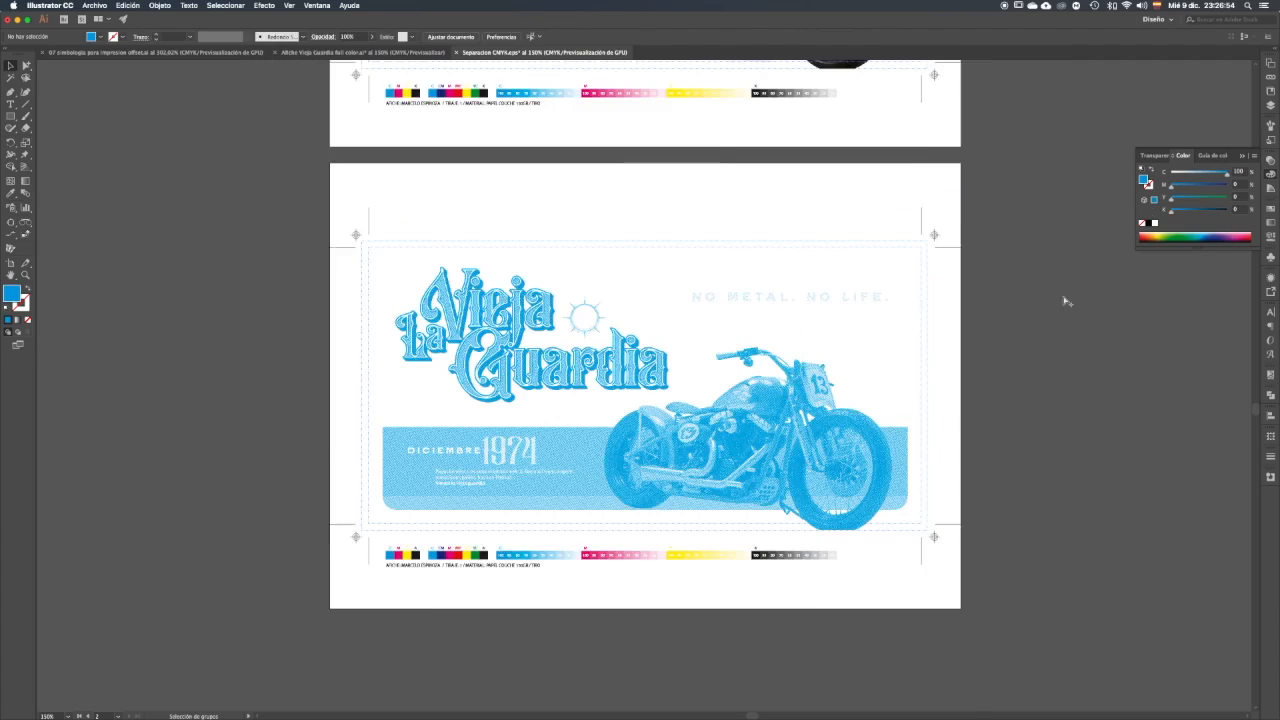
# Step: Duplicate the cyan artboard below itself and select the image on the new copy
pyautogui.click(10, 262)
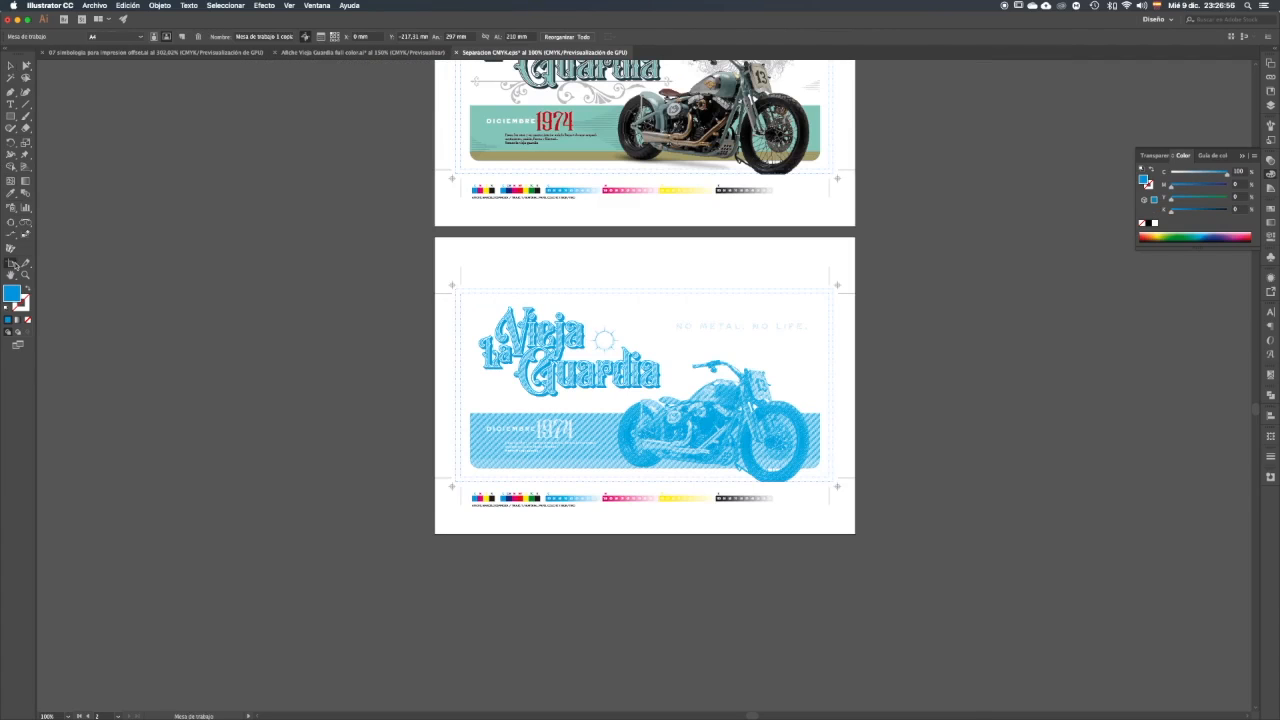
pyautogui.scroll(-2, 640, 400)
pyautogui.moveTo(644, 289); pyautogui.dragTo(644, 479)
pyautogui.press('Escape')
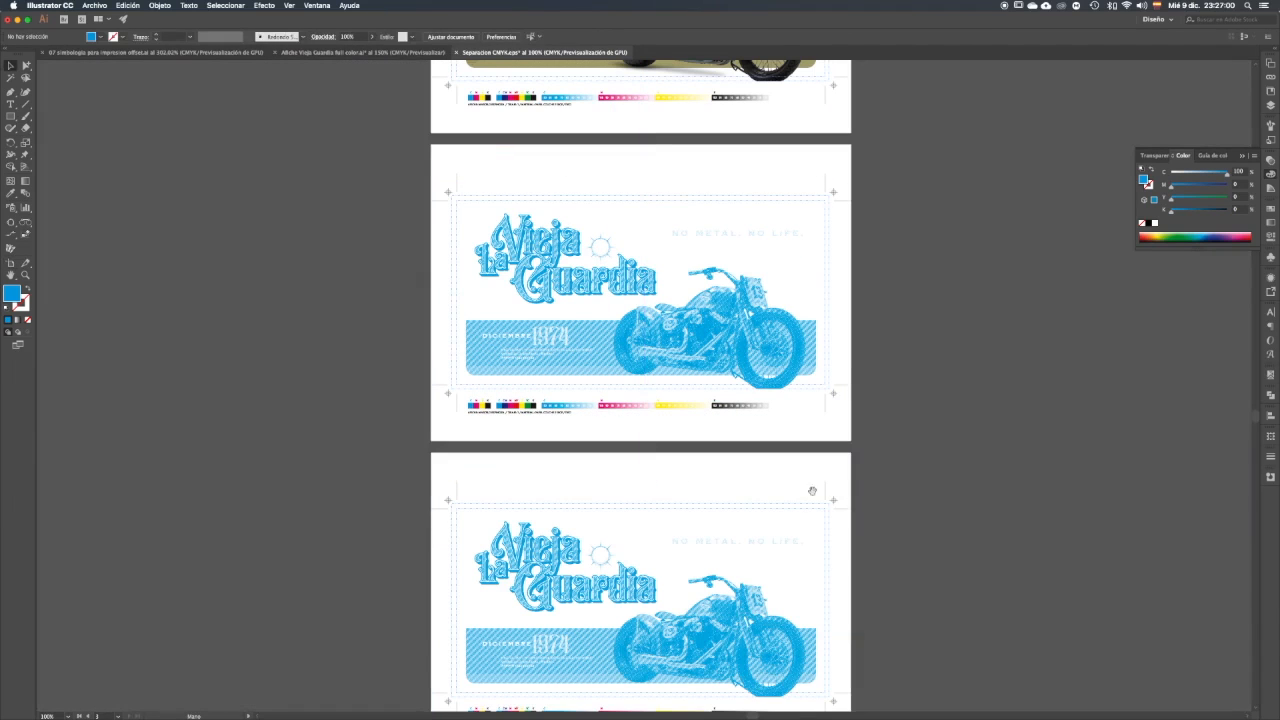
pyautogui.scroll(-3, 814, 486)
pyautogui.click(762, 453)
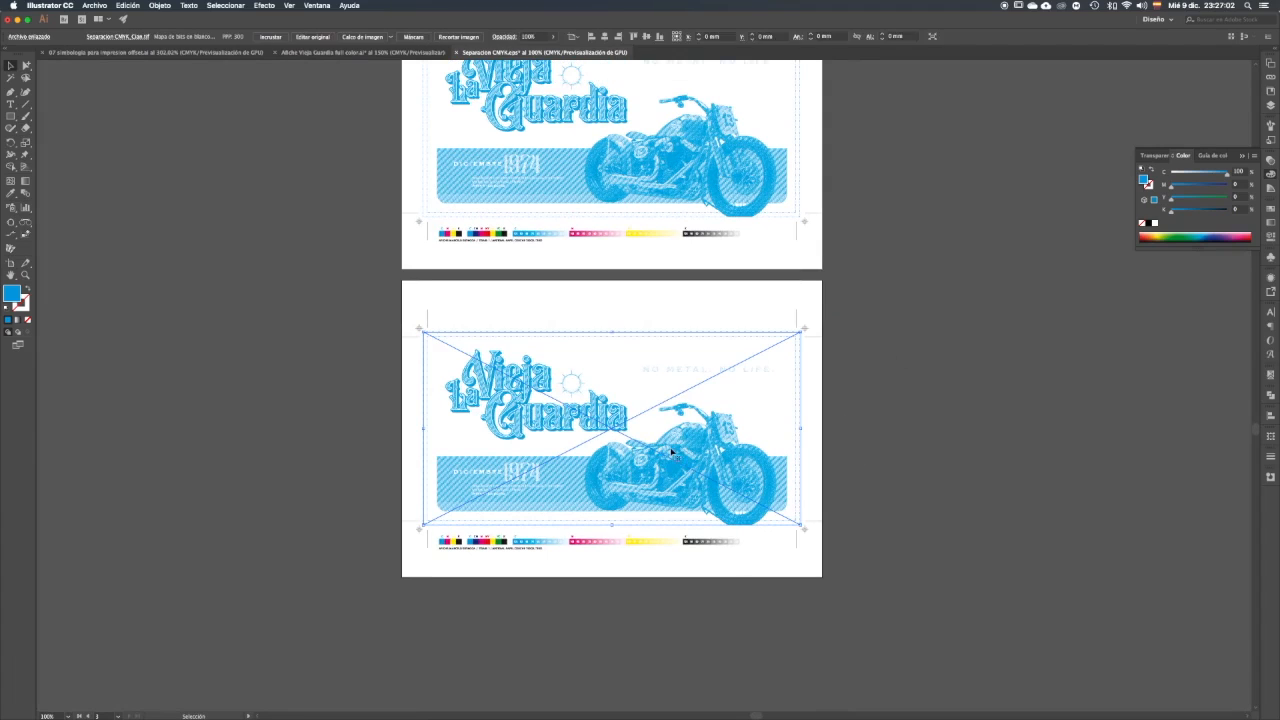
pyautogui.scroll(2, 634, 397)
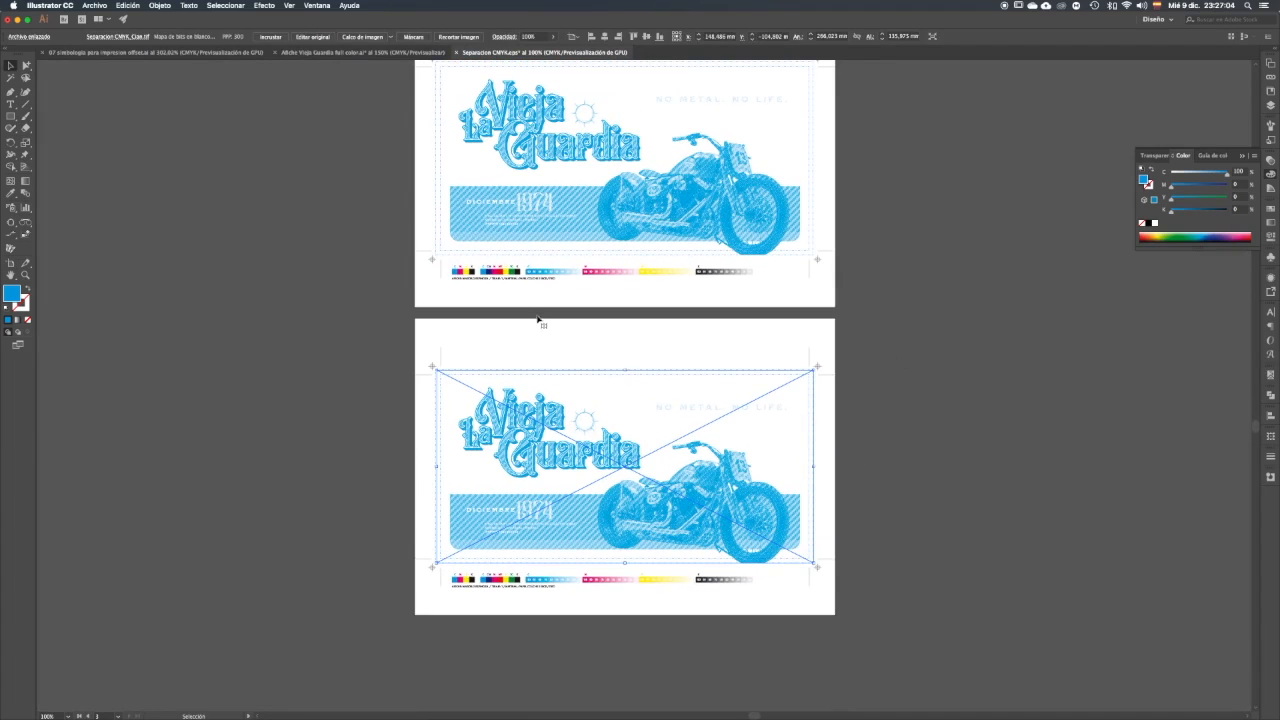
# Step: Replace that image with Separacion CMYK_Magenta.tif and tint it M 100
pyautogui.click(86, 5)
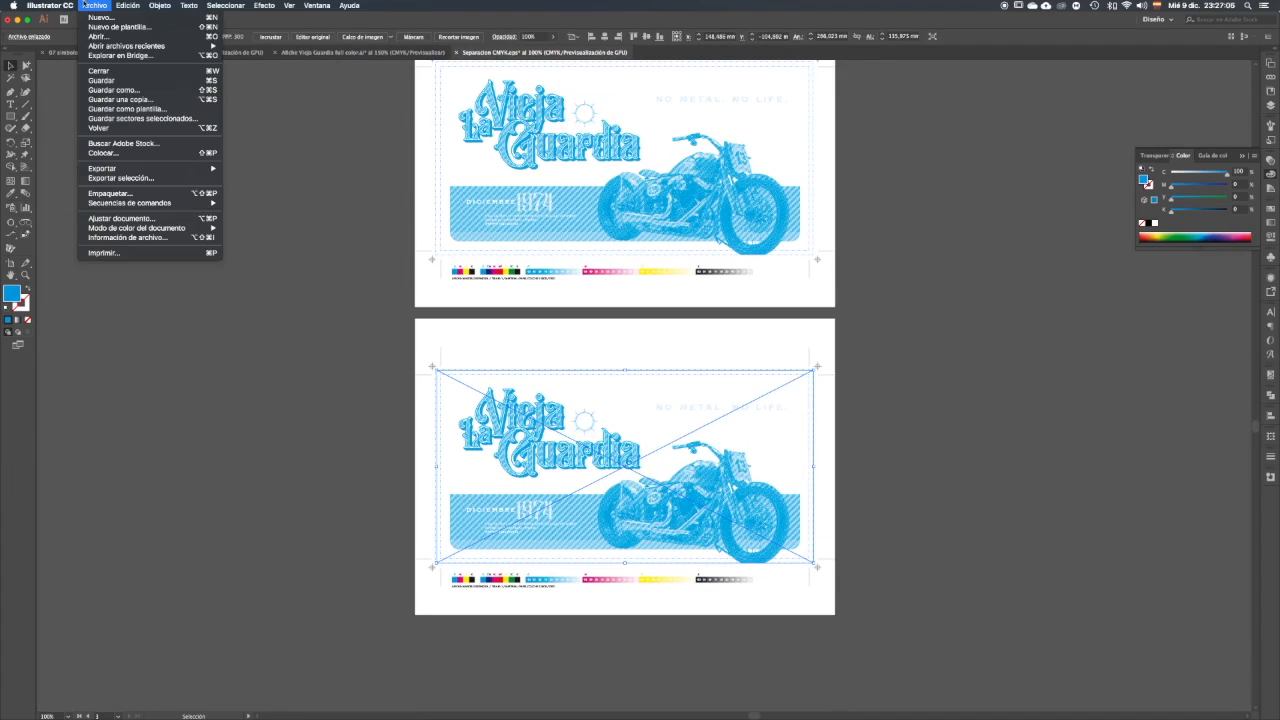
pyautogui.click(125, 153)
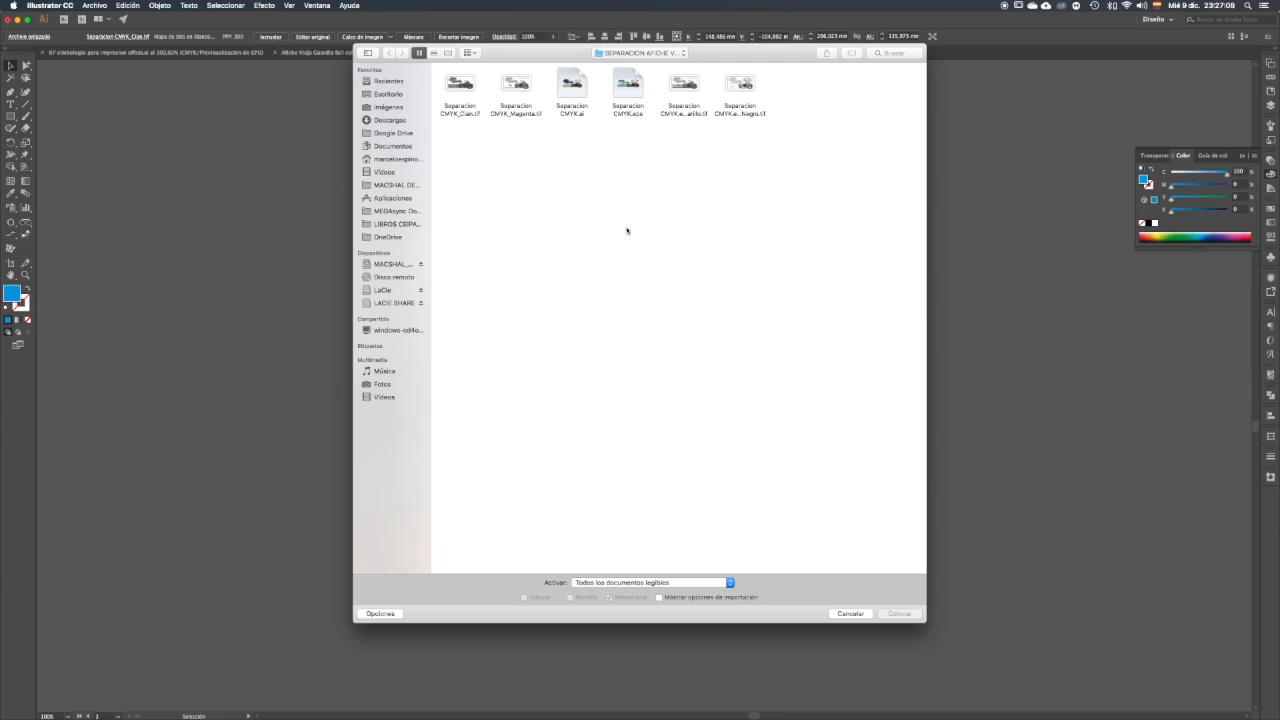
pyautogui.click(517, 88)
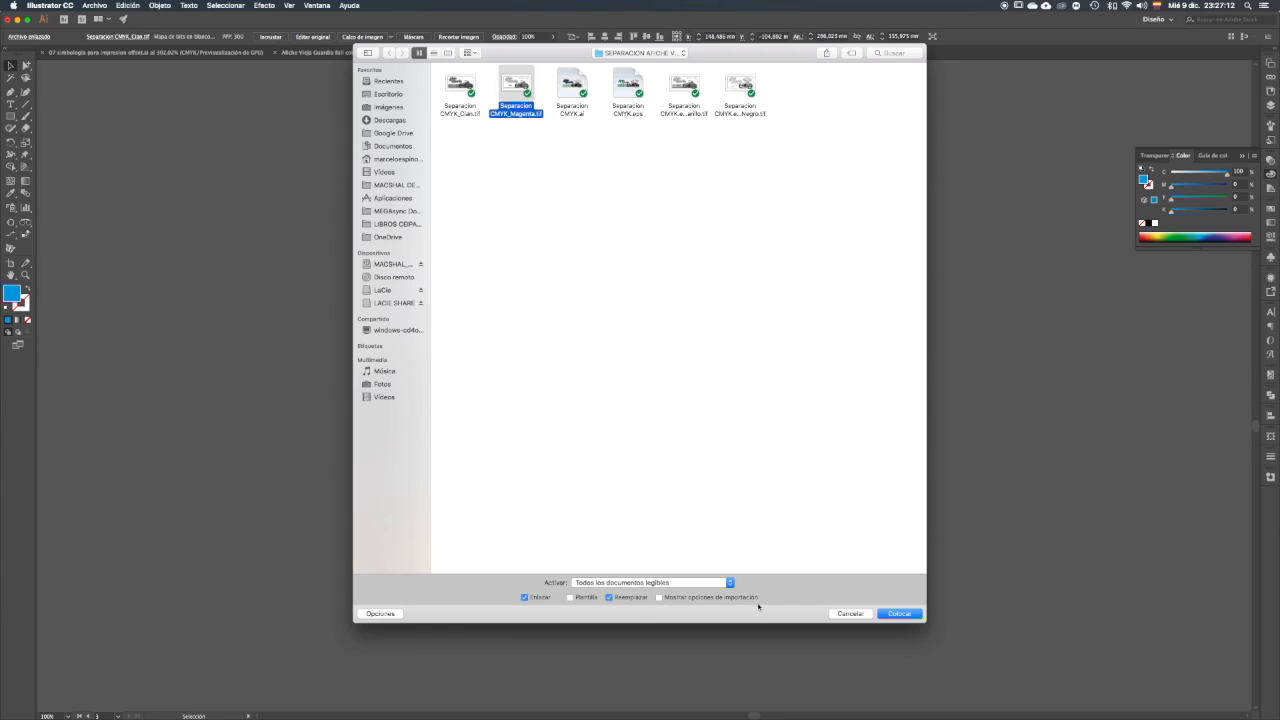
pyautogui.click(902, 613)
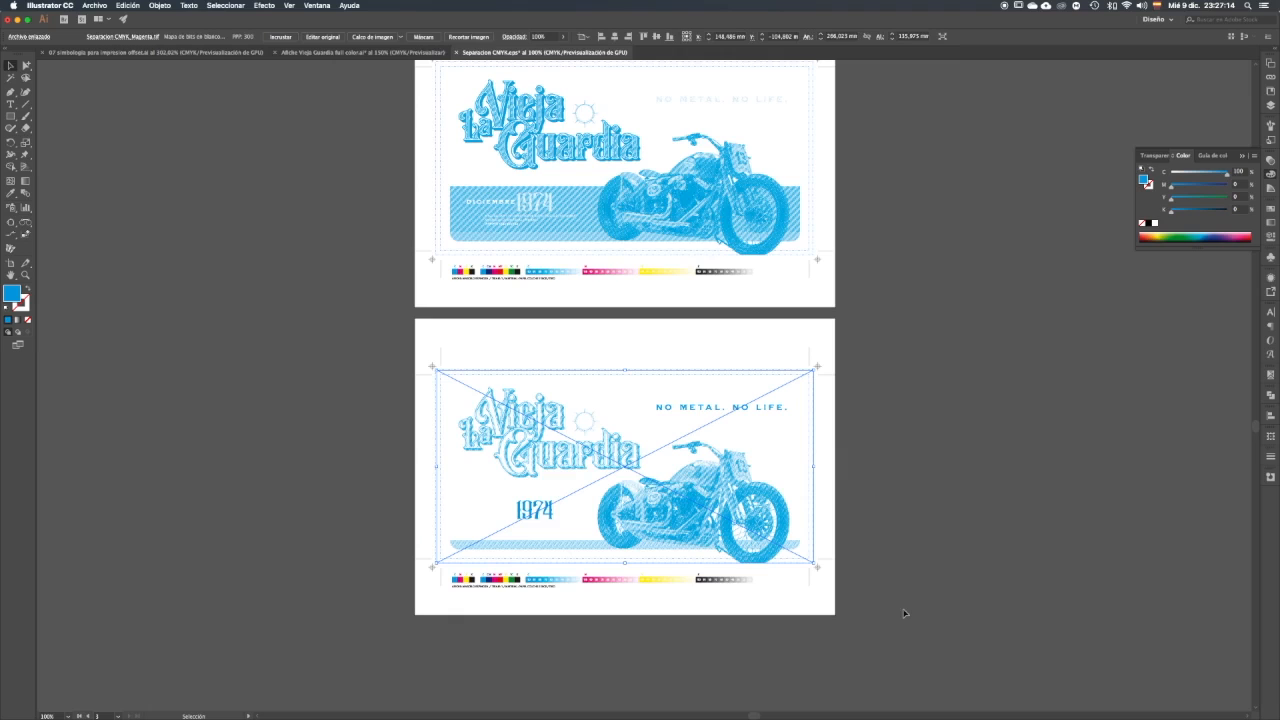
pyautogui.moveTo(1172, 185)
pyautogui.mouseDown()
pyautogui.moveTo(1256, 187)
pyautogui.moveTo(1158, 175)
pyautogui.mouseUp()
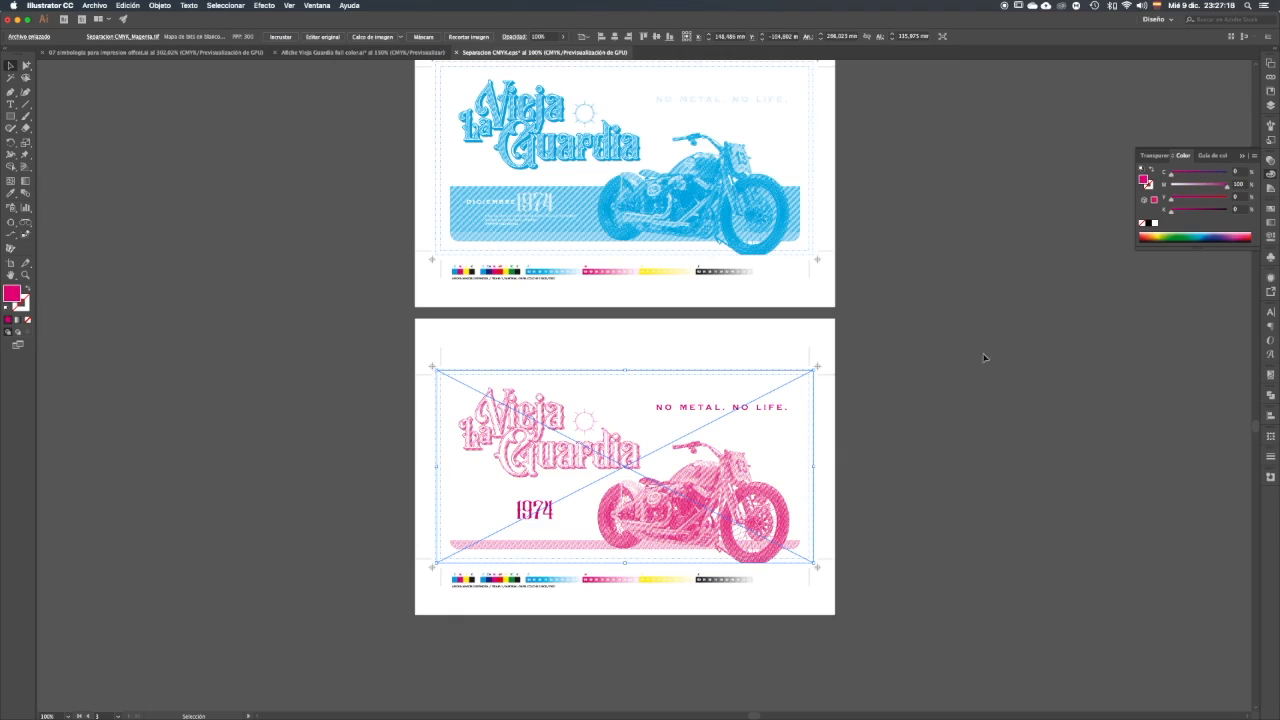
pyautogui.click(961, 362)
pyautogui.scroll(-5, 961, 362)
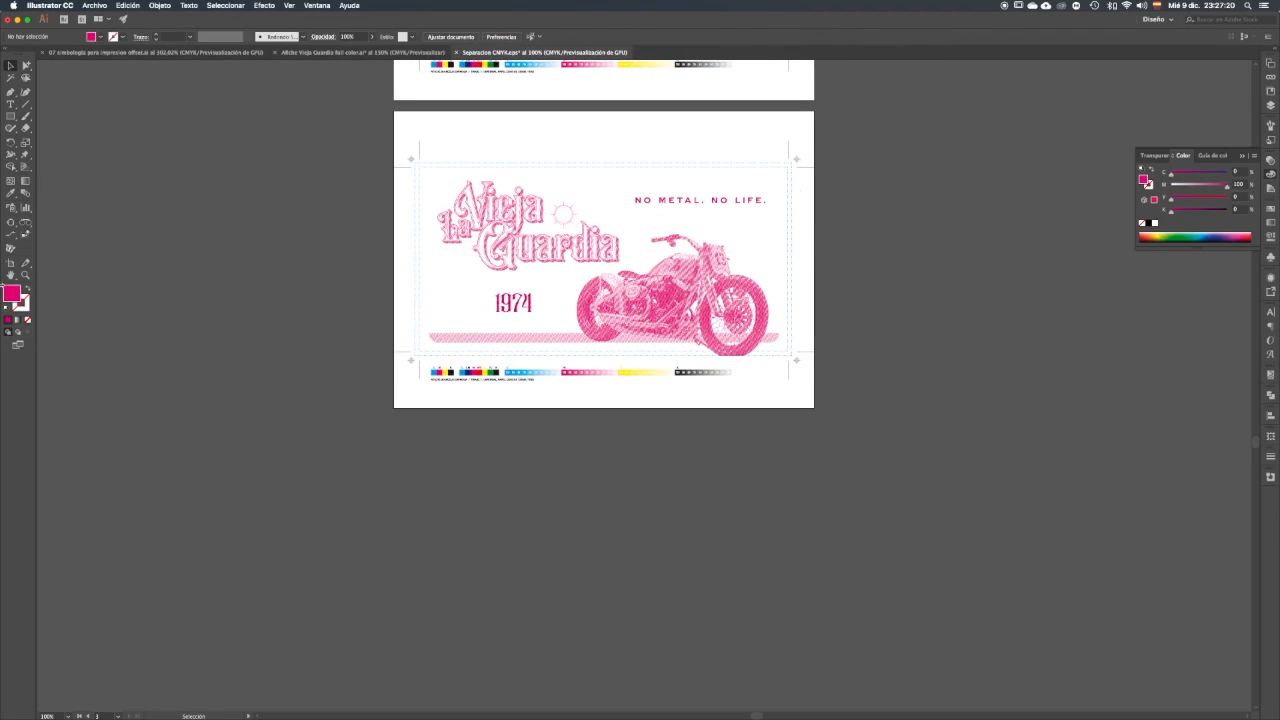
# Step: Duplicate the magenta artboard below and select the image on the new copy
pyautogui.click(11, 262)
pyautogui.moveTo(616, 135); pyautogui.dragTo(618, 444)
pyautogui.press('v')
pyautogui.scroll(-4, 883, 349)
pyautogui.click(670, 430)
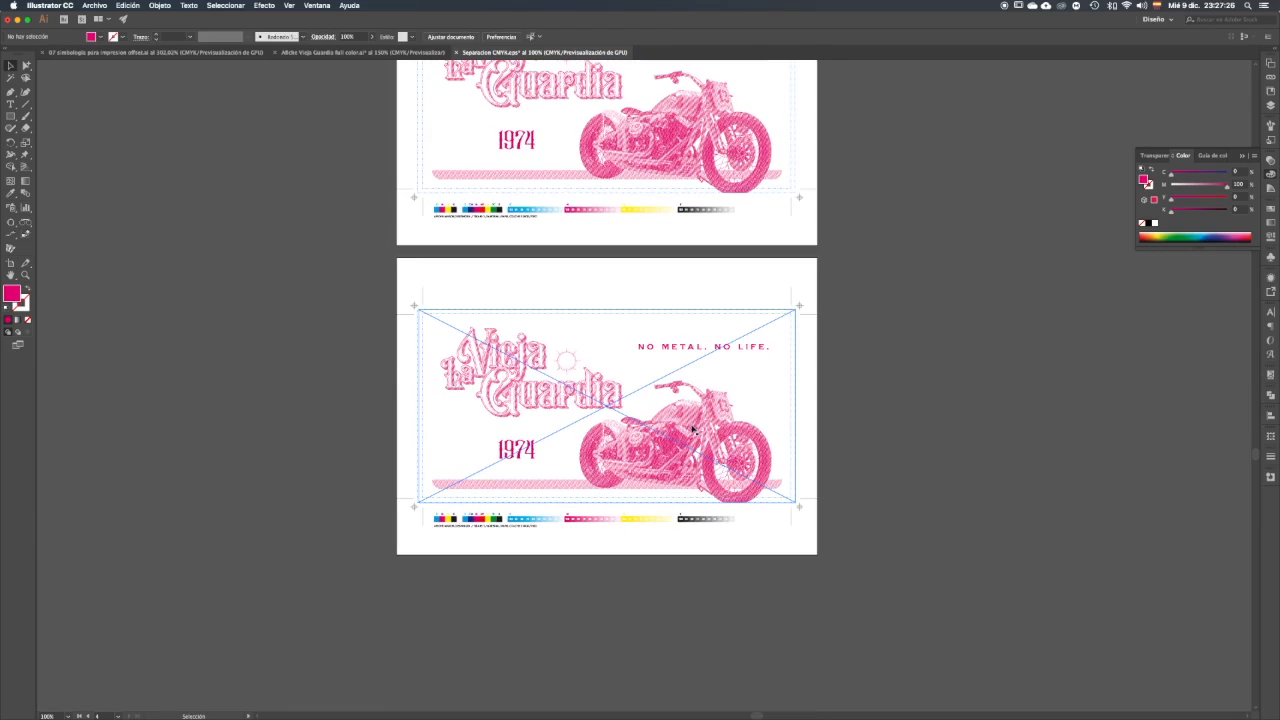
# Step: Replace that image with the yellow separation TIFF and tint it Y 100
pyautogui.click(85, 6)
pyautogui.click(137, 153)
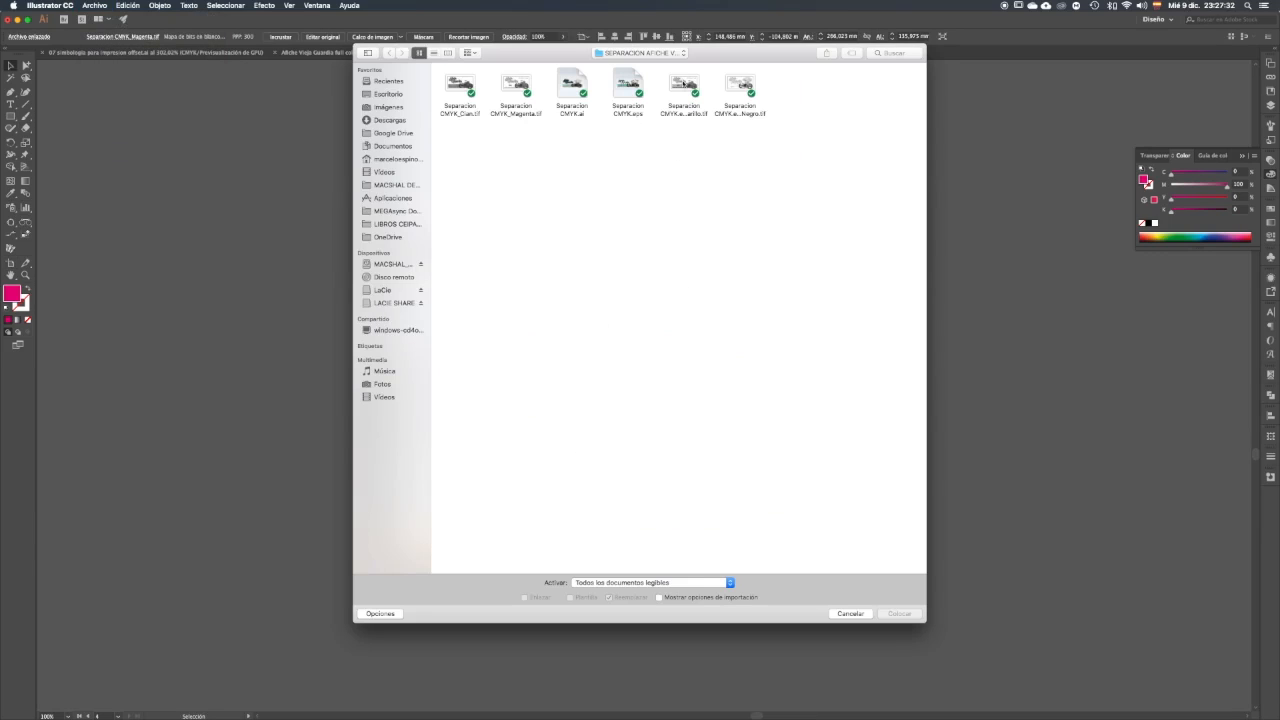
pyautogui.click(684, 84)
pyautogui.click(901, 614)
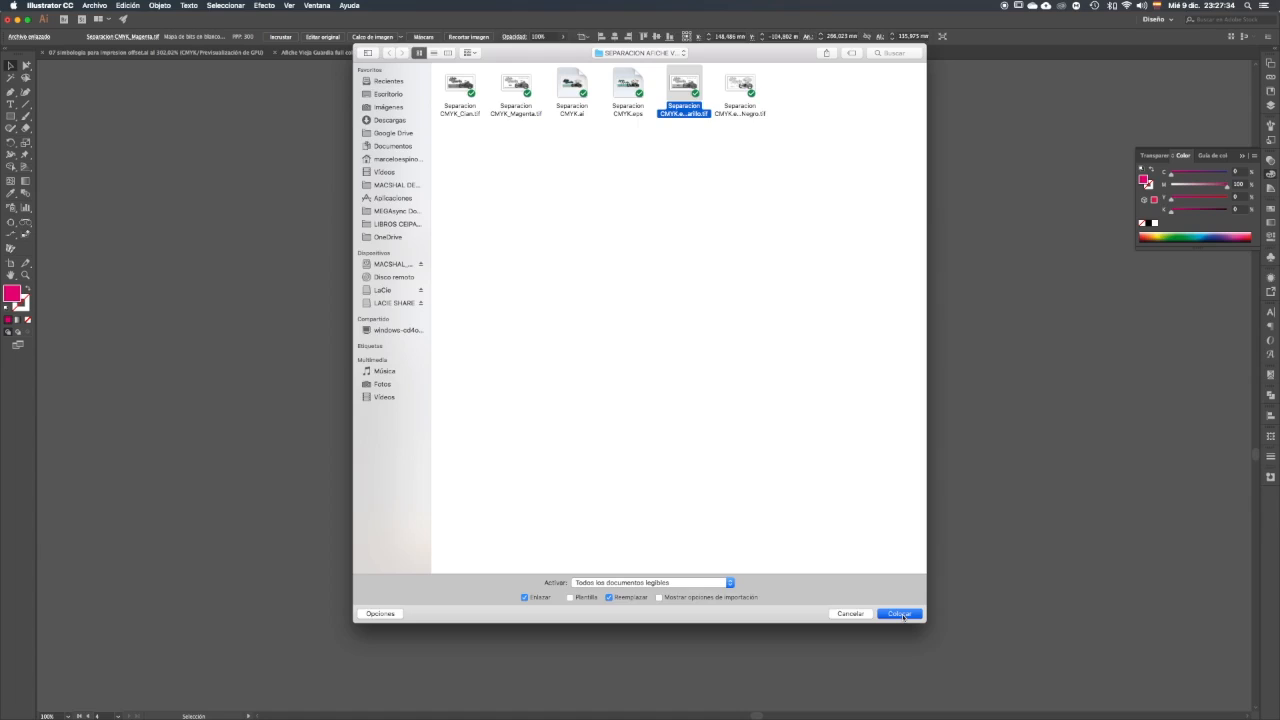
pyautogui.moveTo(1170, 198)
pyautogui.mouseDown()
pyautogui.moveTo(1228, 198)
pyautogui.moveTo(1148, 186)
pyautogui.mouseUp()
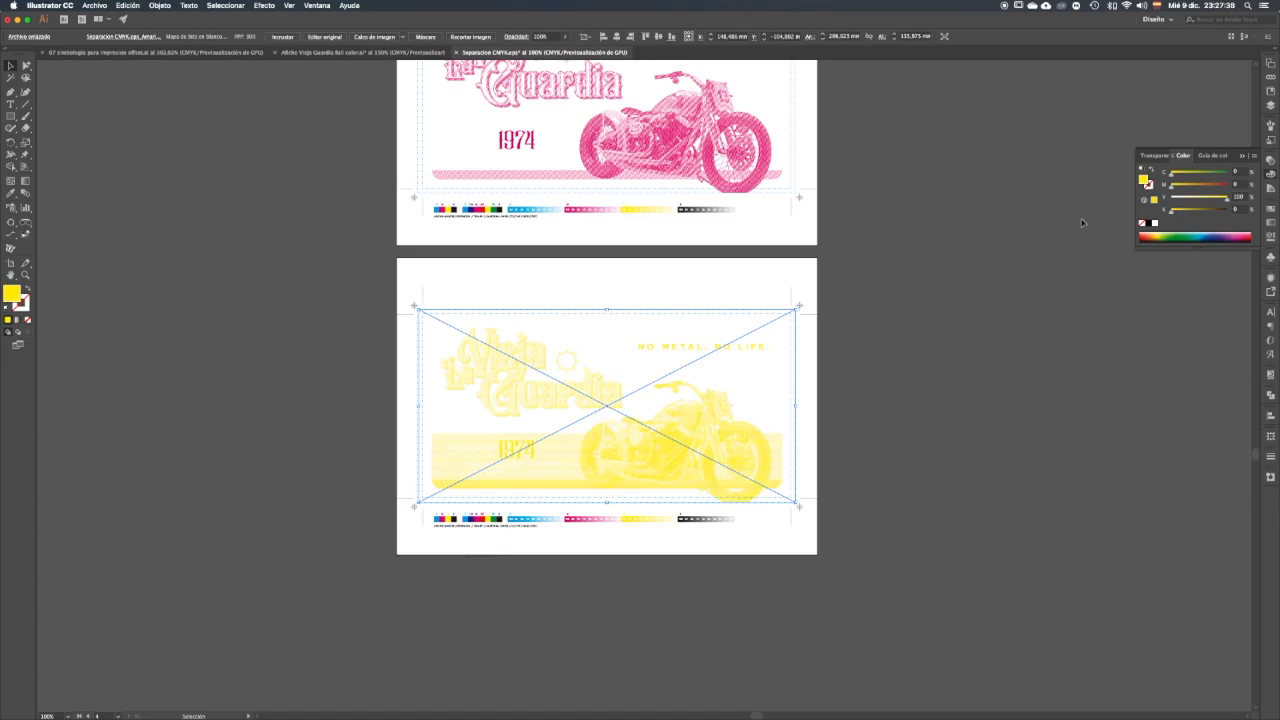
pyautogui.click(990, 313)
pyautogui.scroll(-2, 889, 337)
# Step: Duplicate the yellow artboard below itself and select the image on the bottom copy
pyautogui.hotkey('shift', 'o')
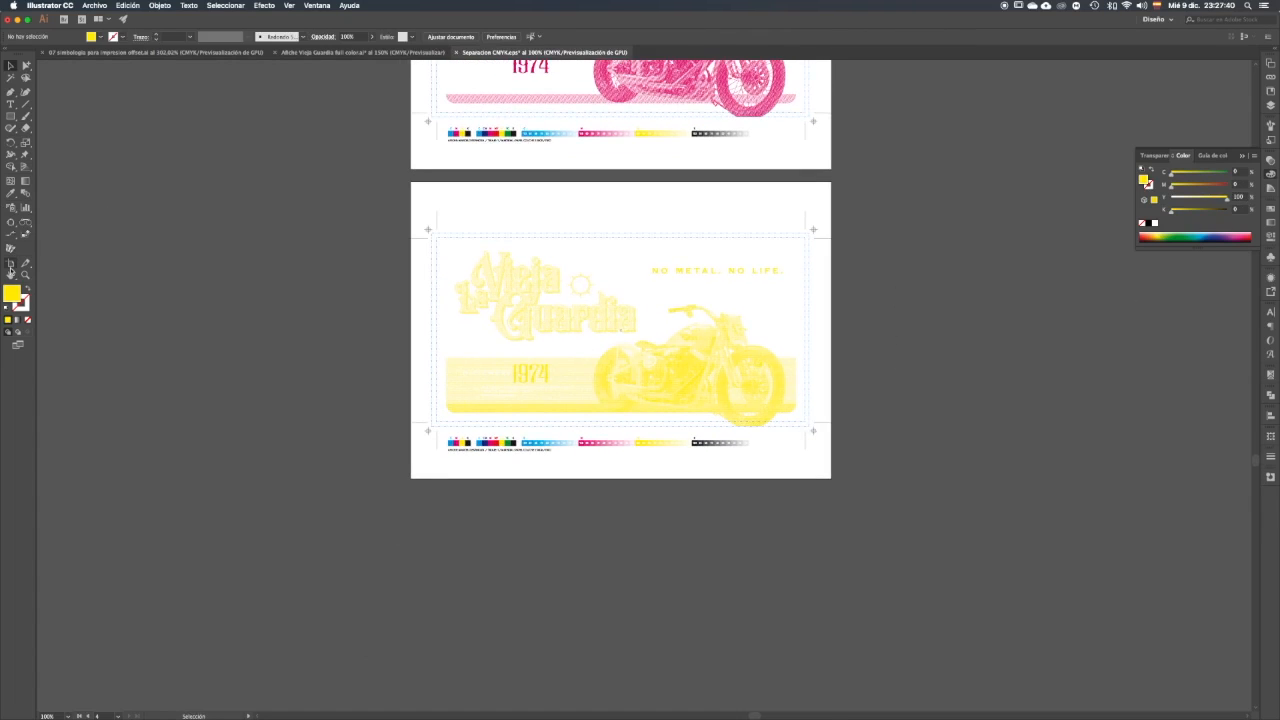
pyautogui.scroll(-2, 600, 280)
pyautogui.moveTo(619, 160); pyautogui.dragTo(640, 474)
pyautogui.press('Escape')
pyautogui.scroll(-3, 880, 241)
pyautogui.scroll(-1, 880, 241)
pyautogui.click(689, 381)
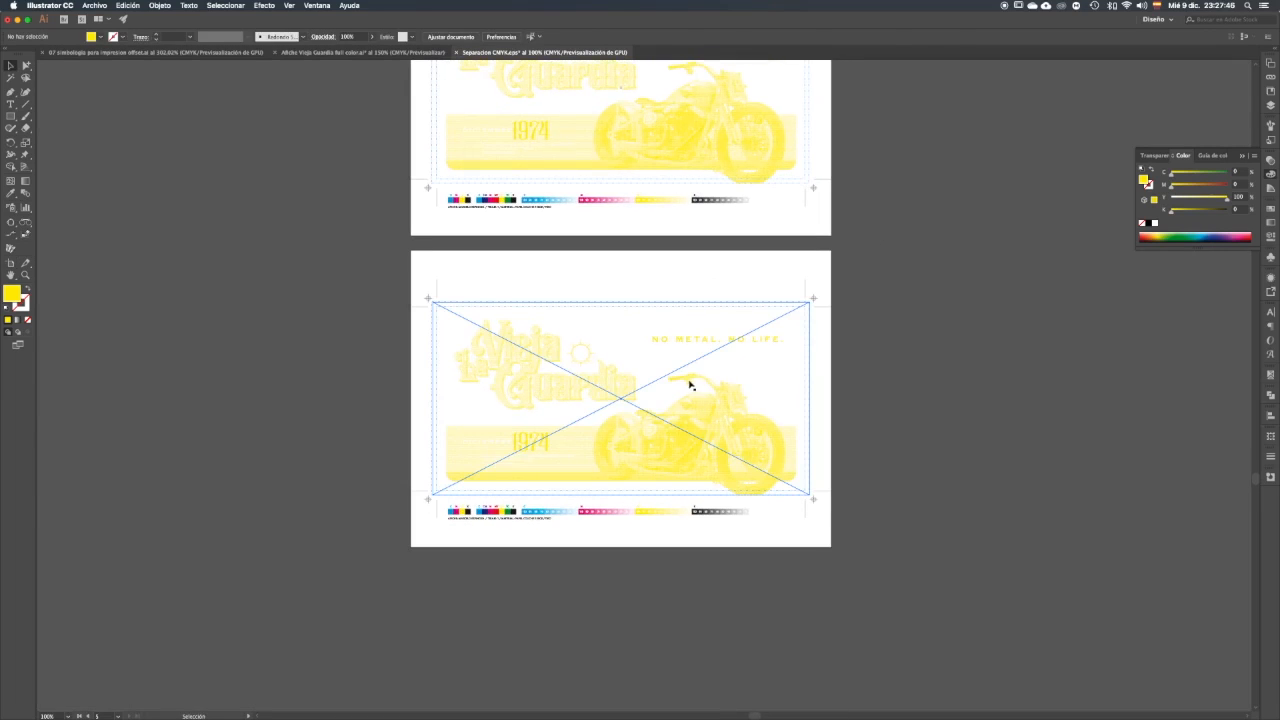
# Step: Replace the bottom image with Separacion CMYK_Negro.tif and tint it K 100
pyautogui.click(128, 6)
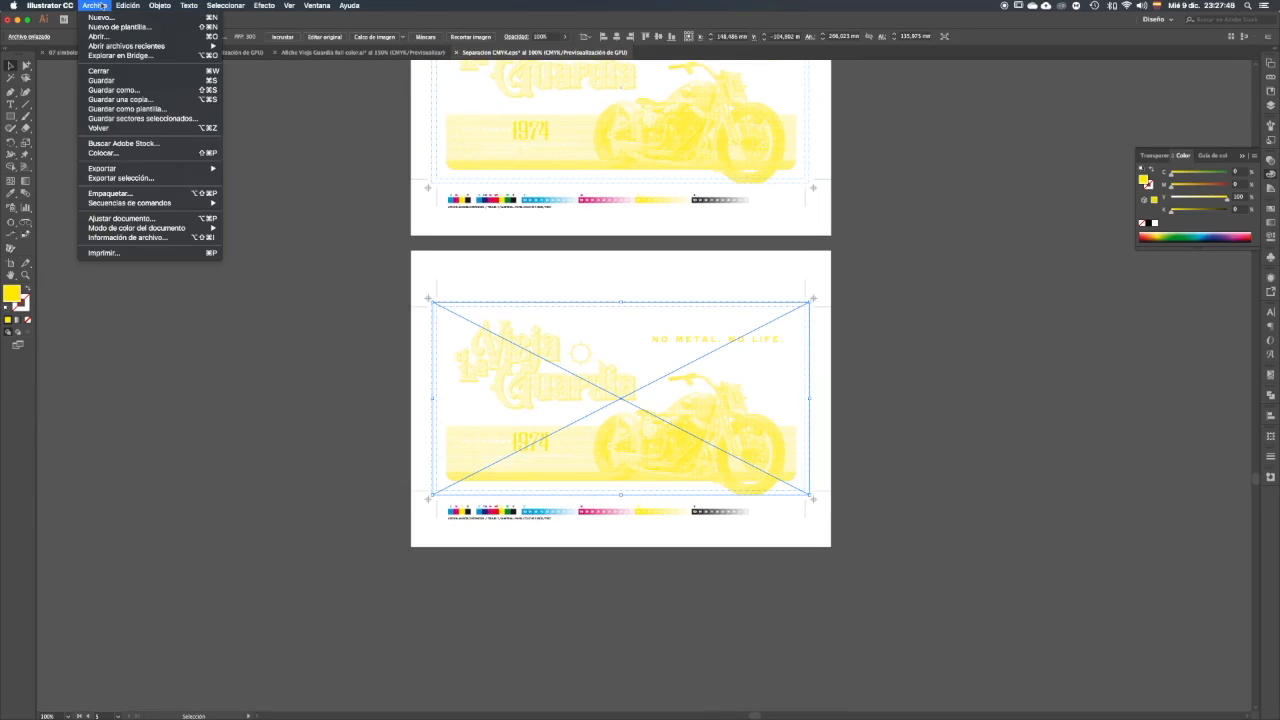
pyautogui.click(140, 154)
pyautogui.press('super+shift+p')
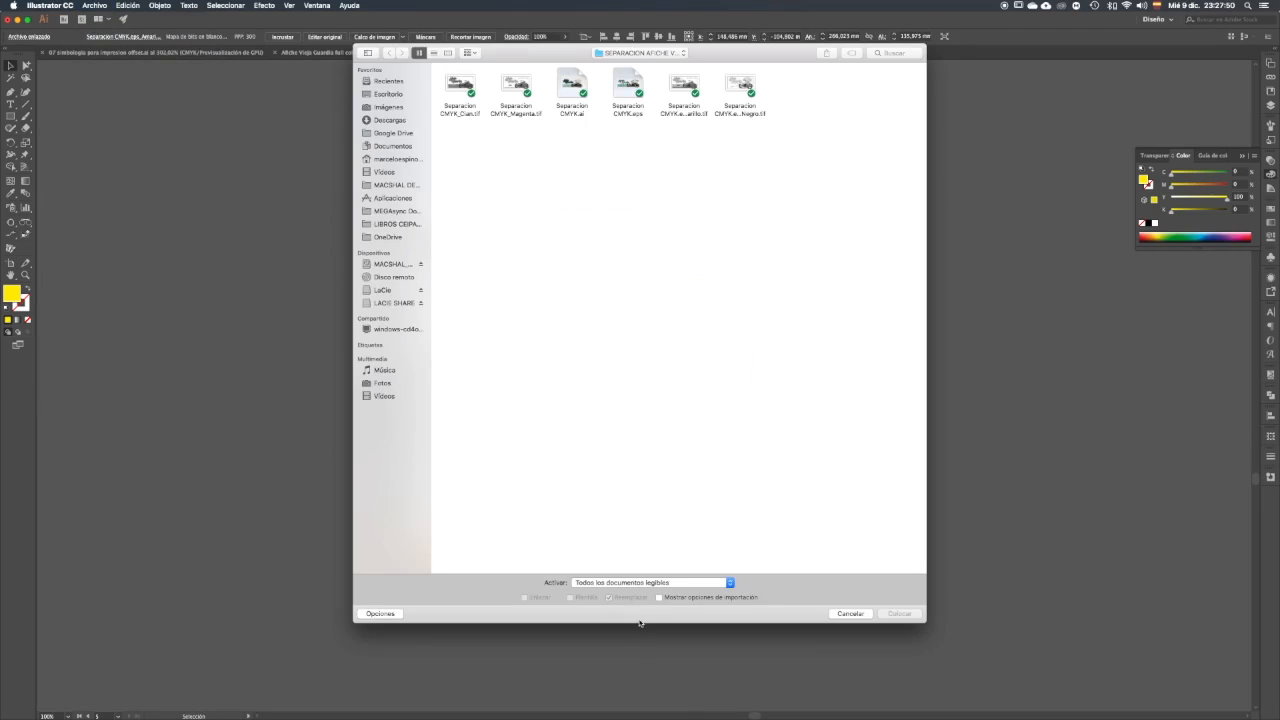
pyautogui.click(745, 87)
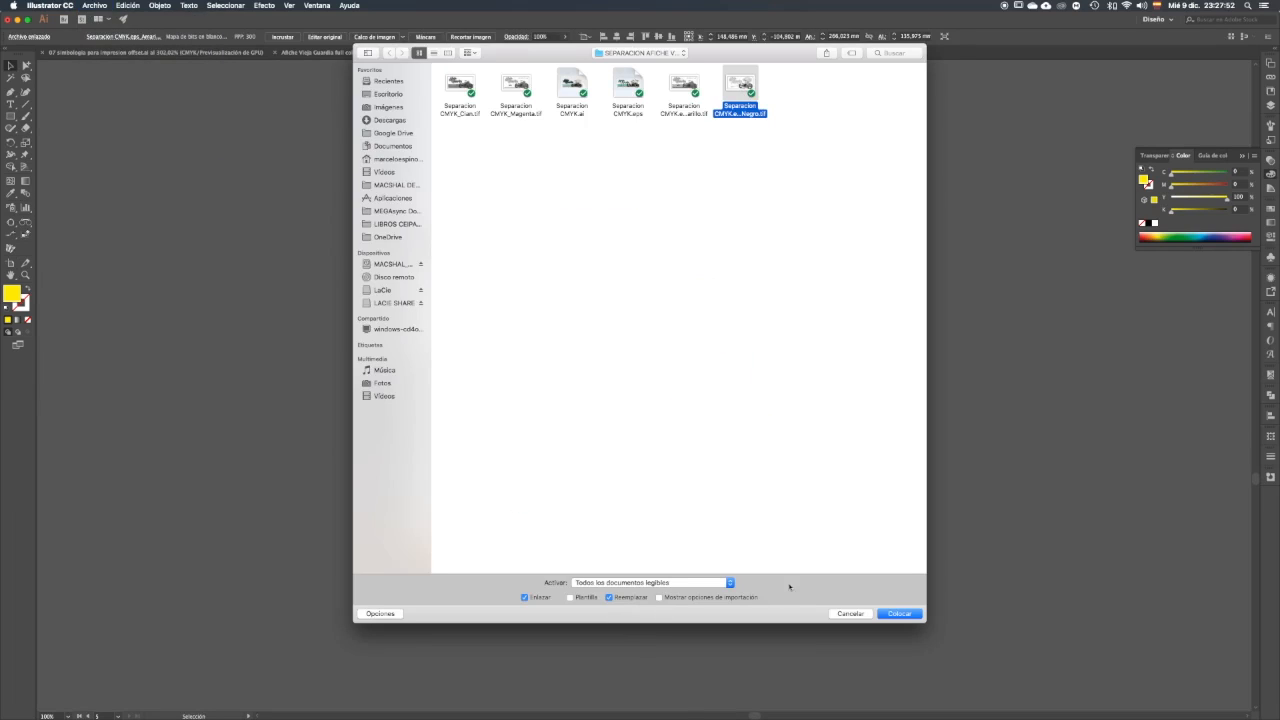
pyautogui.click(898, 613)
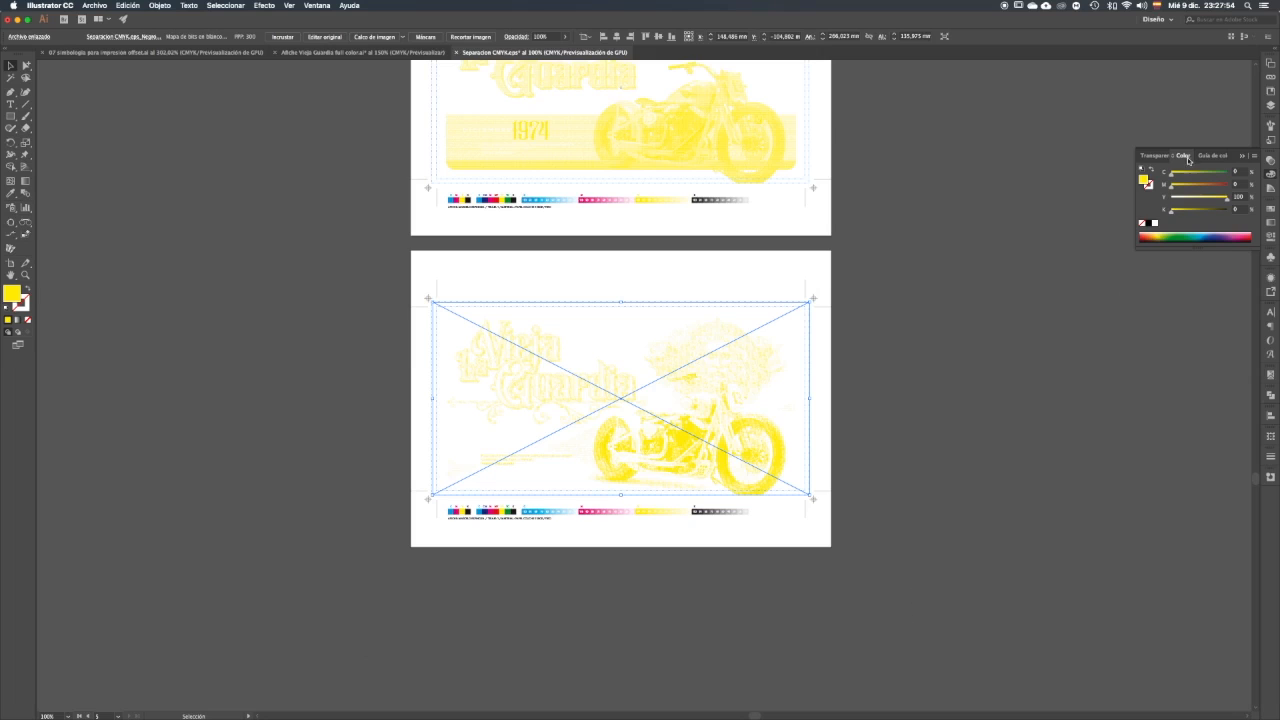
pyautogui.moveTo(1172, 213)
pyautogui.mouseDown()
pyautogui.moveTo(1228, 210)
pyautogui.moveTo(1160, 199)
pyautogui.mouseUp()
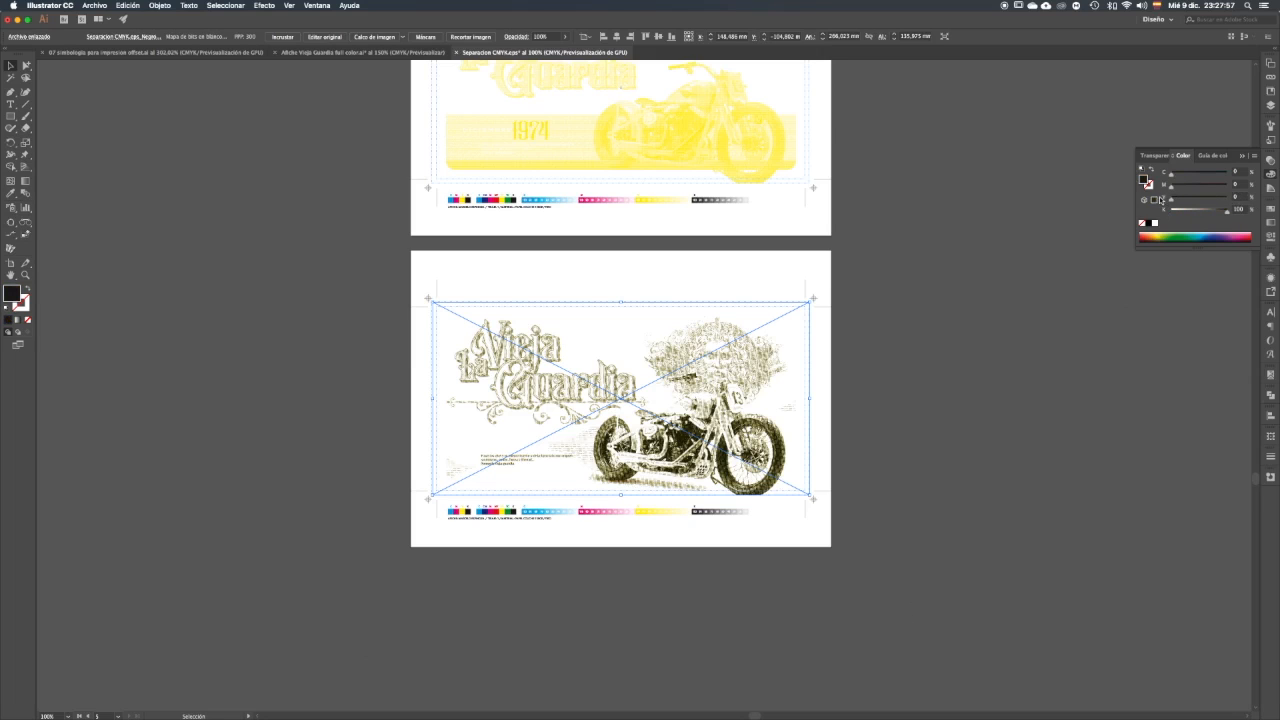
pyautogui.click(917, 333)
# Step: Fit all artboards with Cmd+Alt+0, hide guides and artboard edges, and show the Capas panel
pyautogui.press('super+alt+0')
pyautogui.press('v')
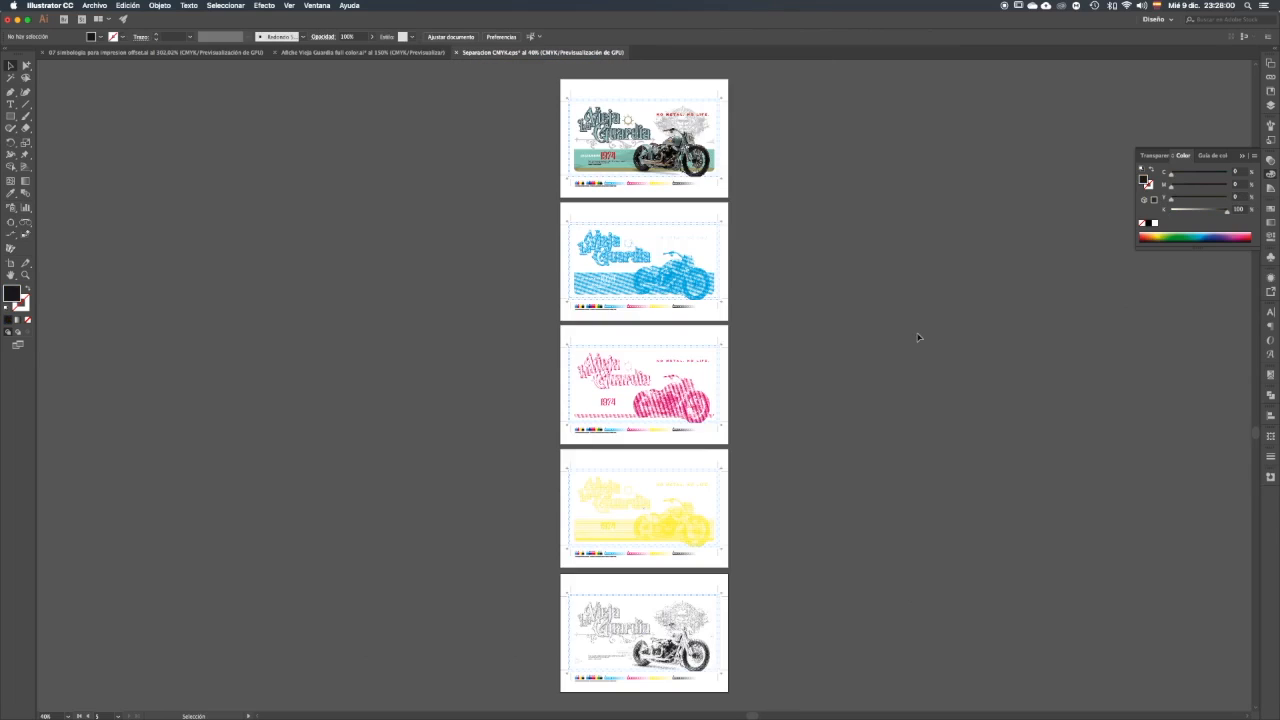
pyautogui.press('super+semicolon')
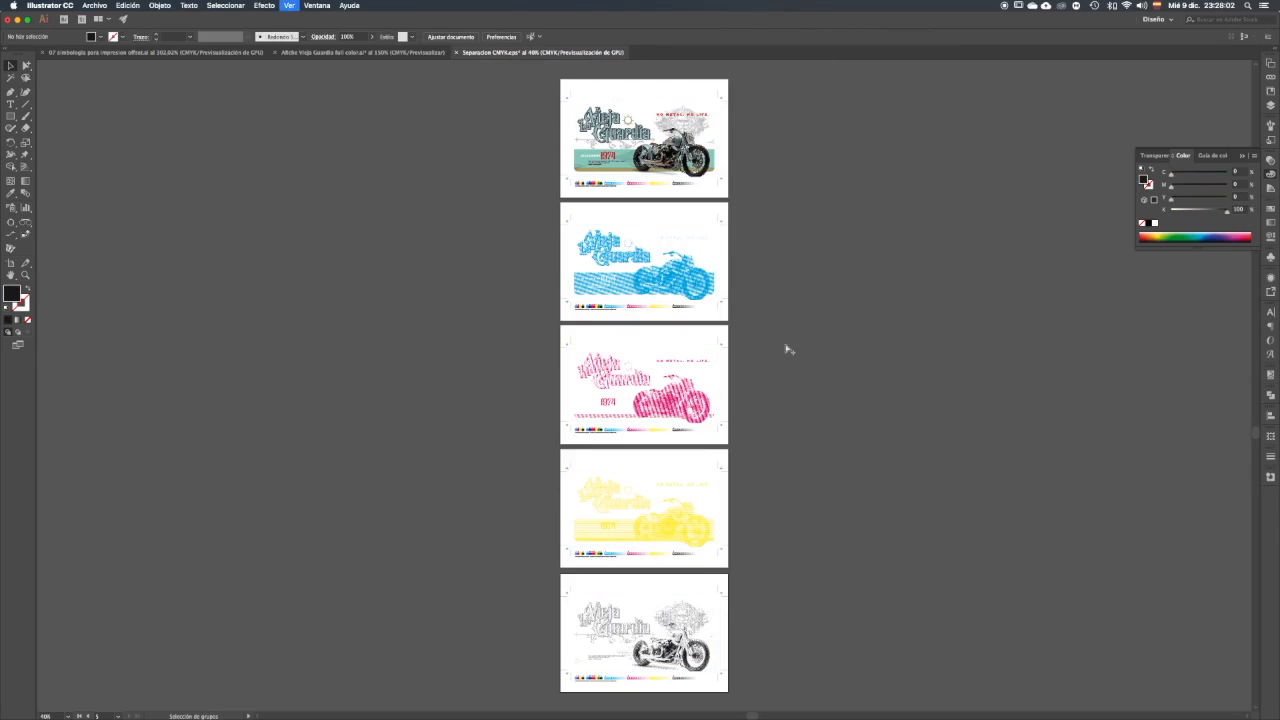
pyautogui.click(286, 5)
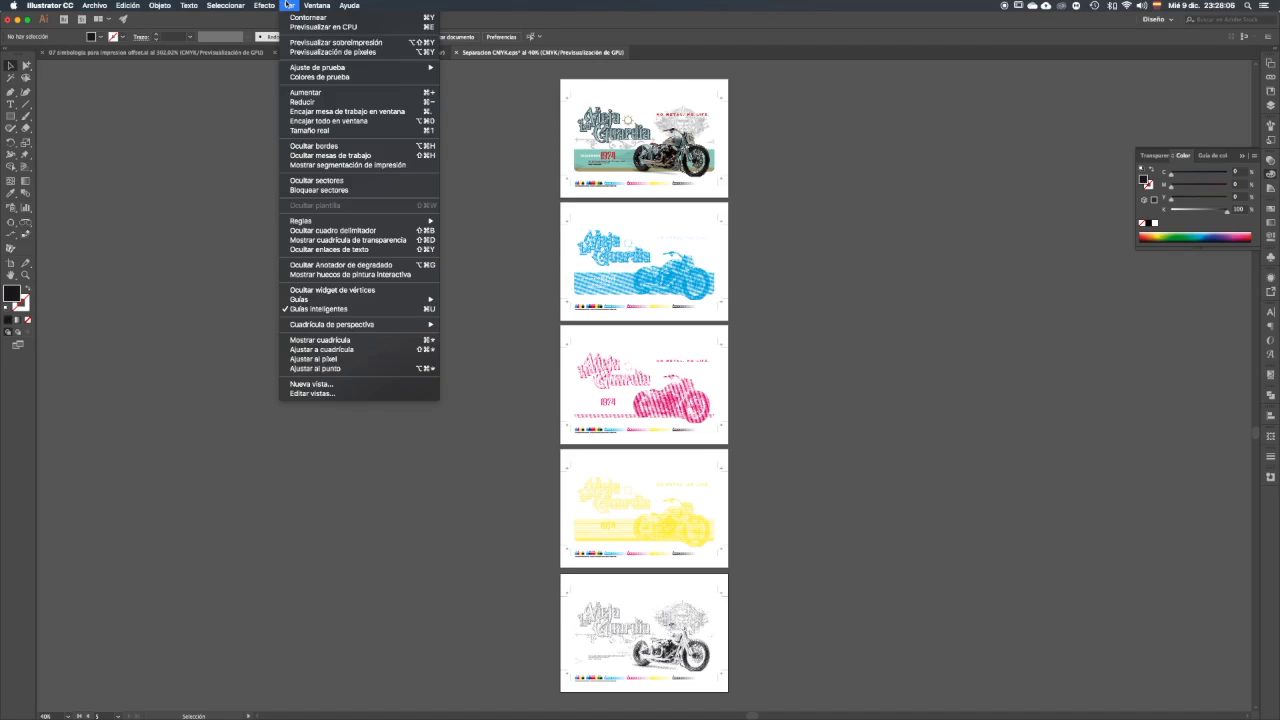
pyautogui.click(326, 155)
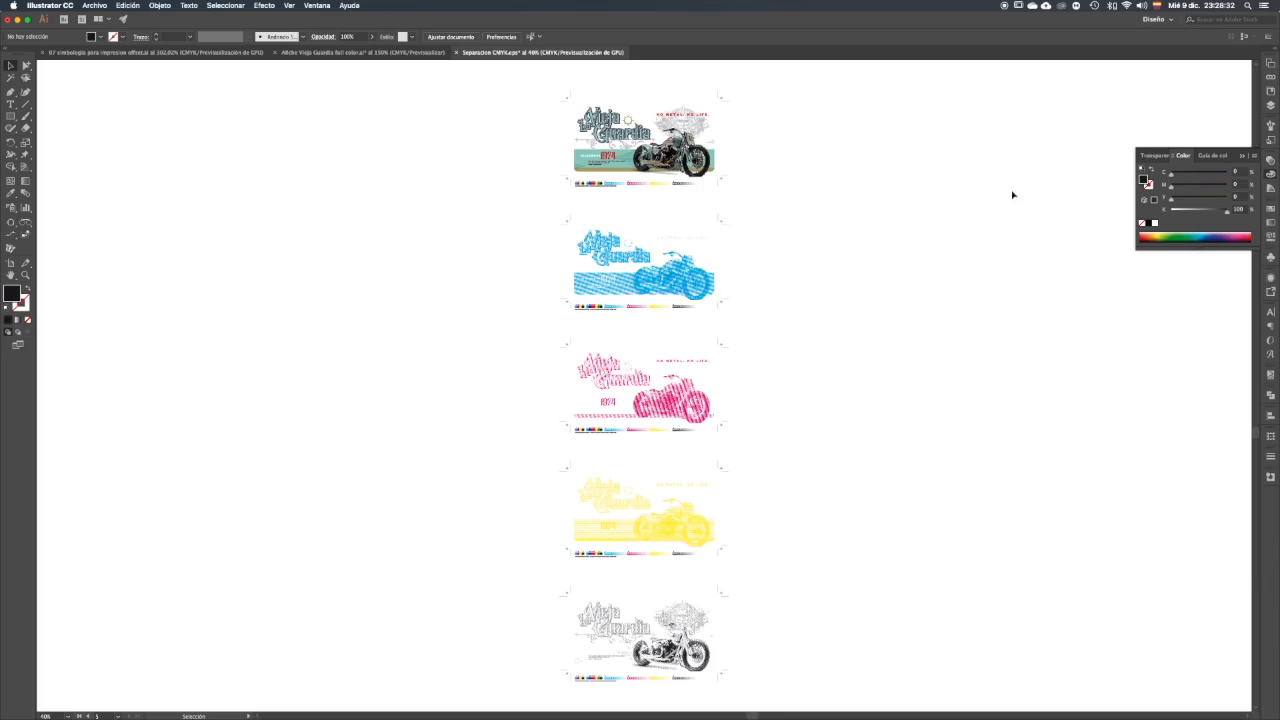
pyautogui.click(1271, 105)
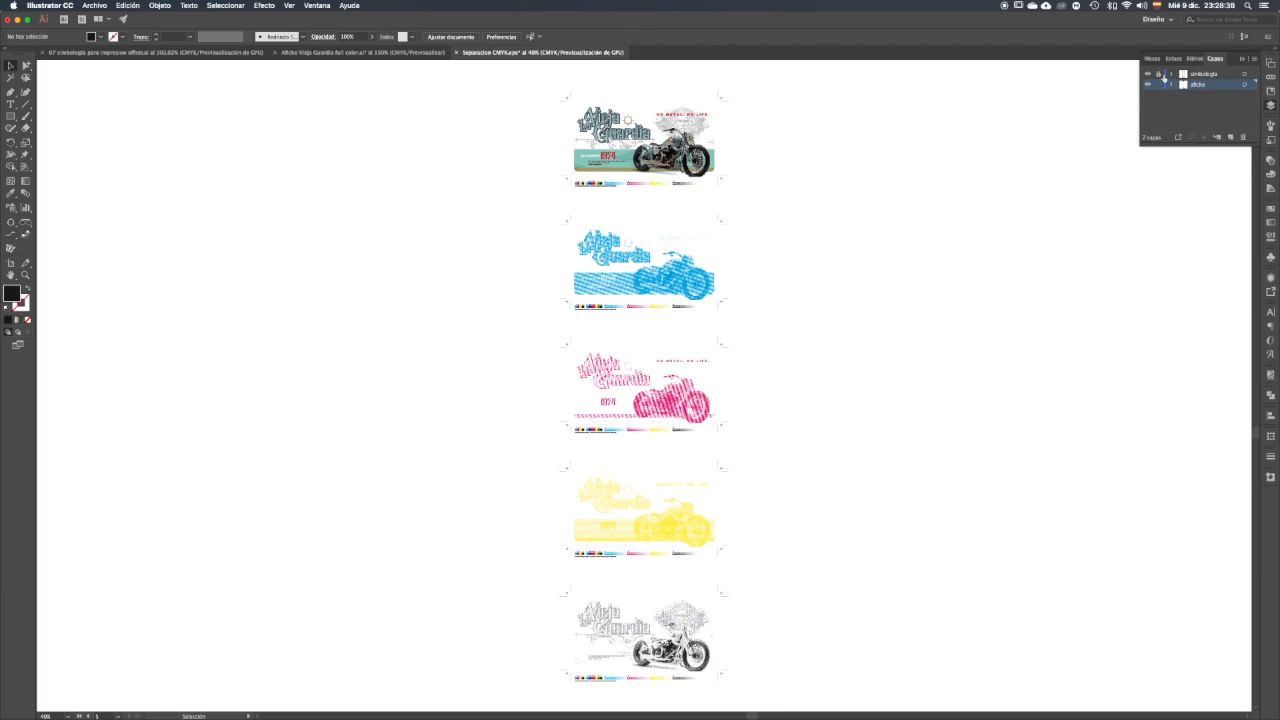
# Step: Select the cyan, magenta, yellow and black images and Alt-drag copies into a column to the right
pyautogui.click(1195, 76)
pyautogui.click(690, 289)
pyautogui.keyDown('shift'); pyautogui.click(676, 408); pyautogui.keyUp('shift')
pyautogui.keyDown('shift'); pyautogui.click(671, 508); pyautogui.keyUp('shift')
pyautogui.keyDown('shift'); pyautogui.click(673, 643); pyautogui.keyUp('shift')
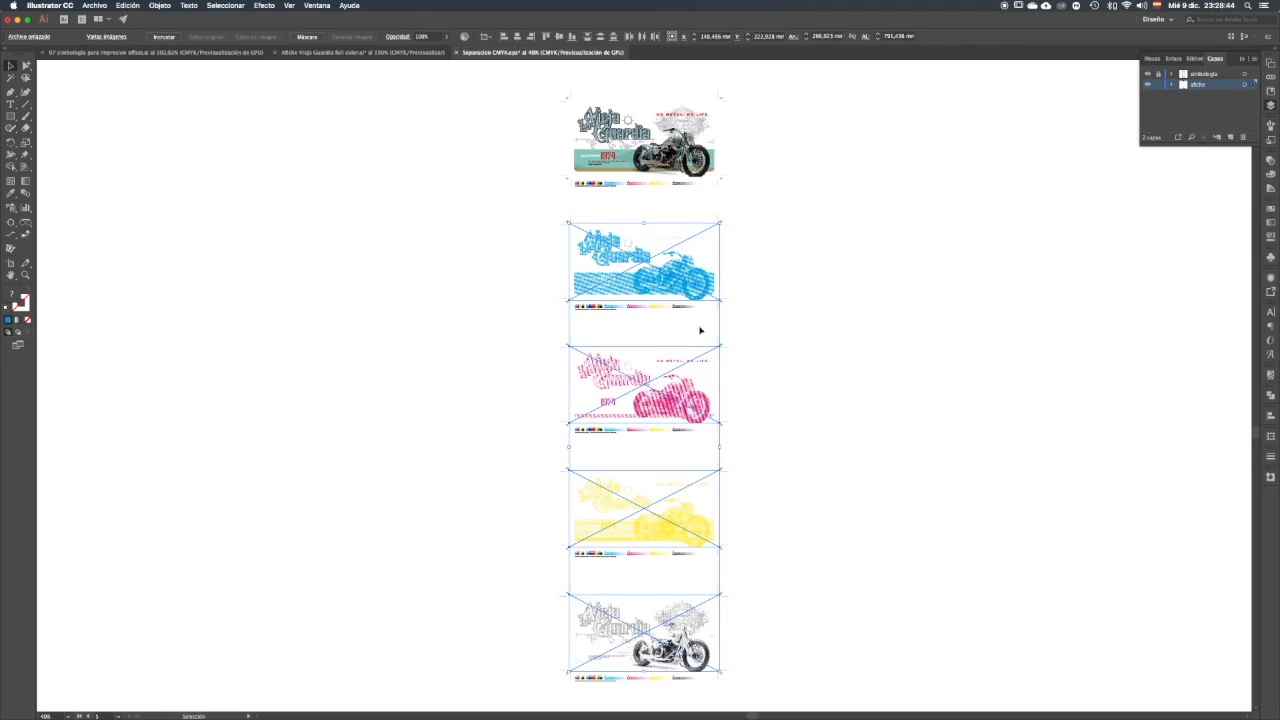
pyautogui.moveTo(646, 277); pyautogui.dragTo(834, 160)
pyautogui.scroll(3, 834, 160)
pyautogui.hscroll(2, 834, 160)
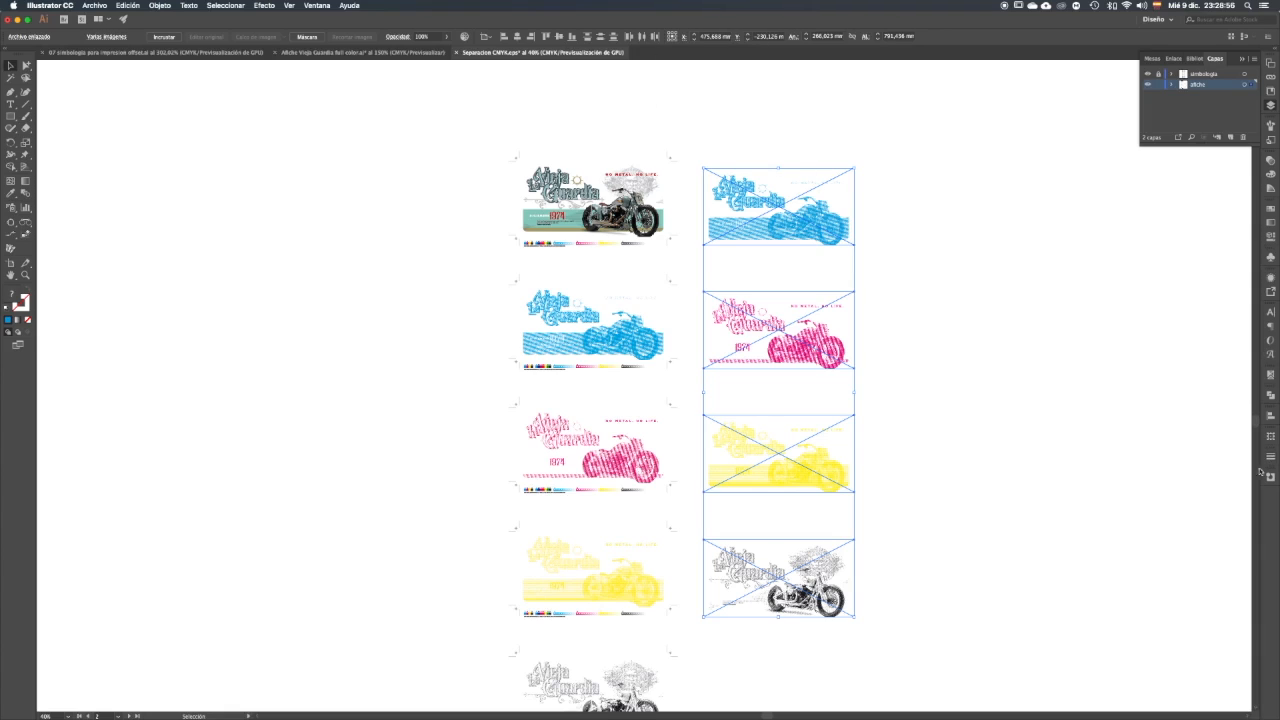
# Step: Top-align the four separation copies relative to the selection so they stack, viewing at 100%
pyautogui.click(1270, 416)
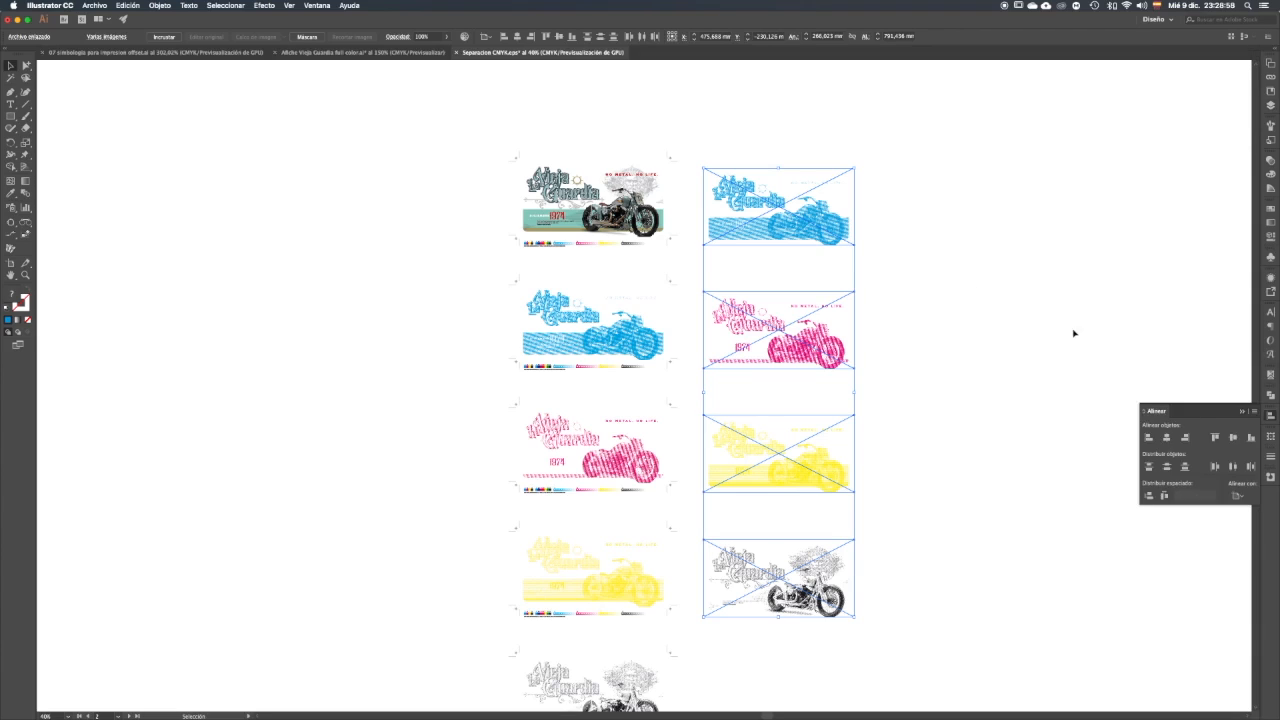
pyautogui.click(1238, 496)
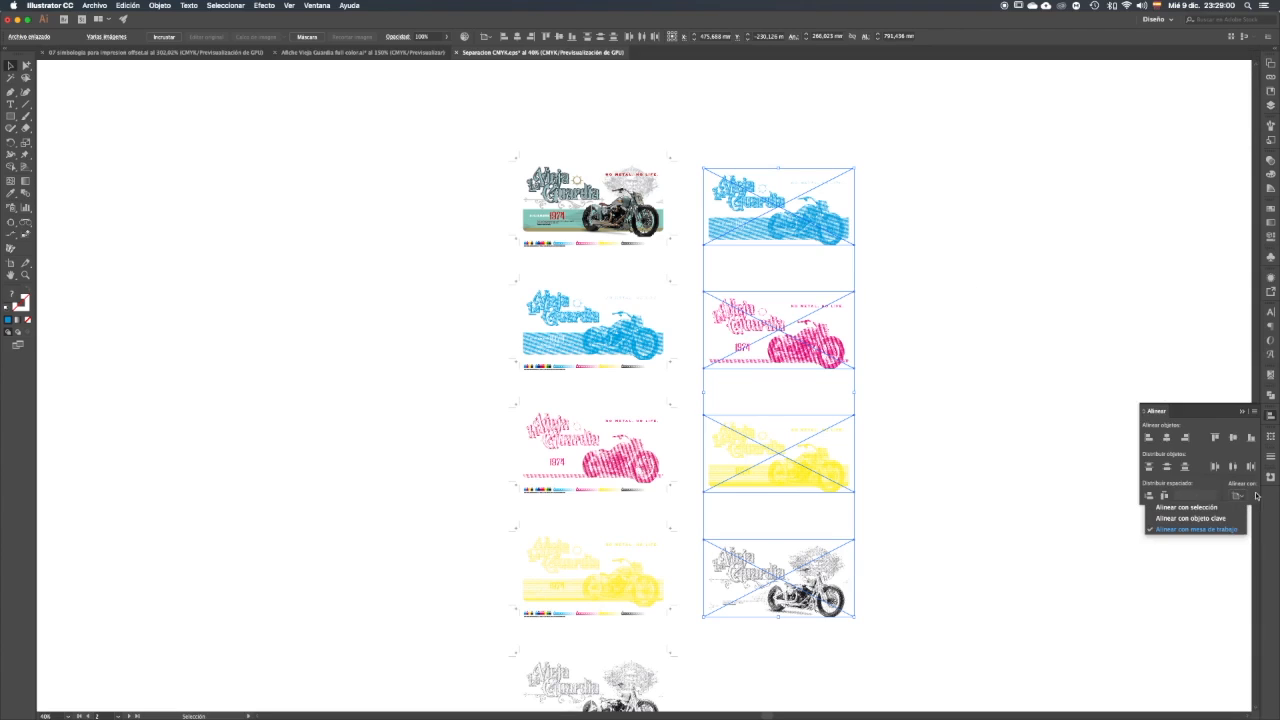
pyautogui.click(1207, 509)
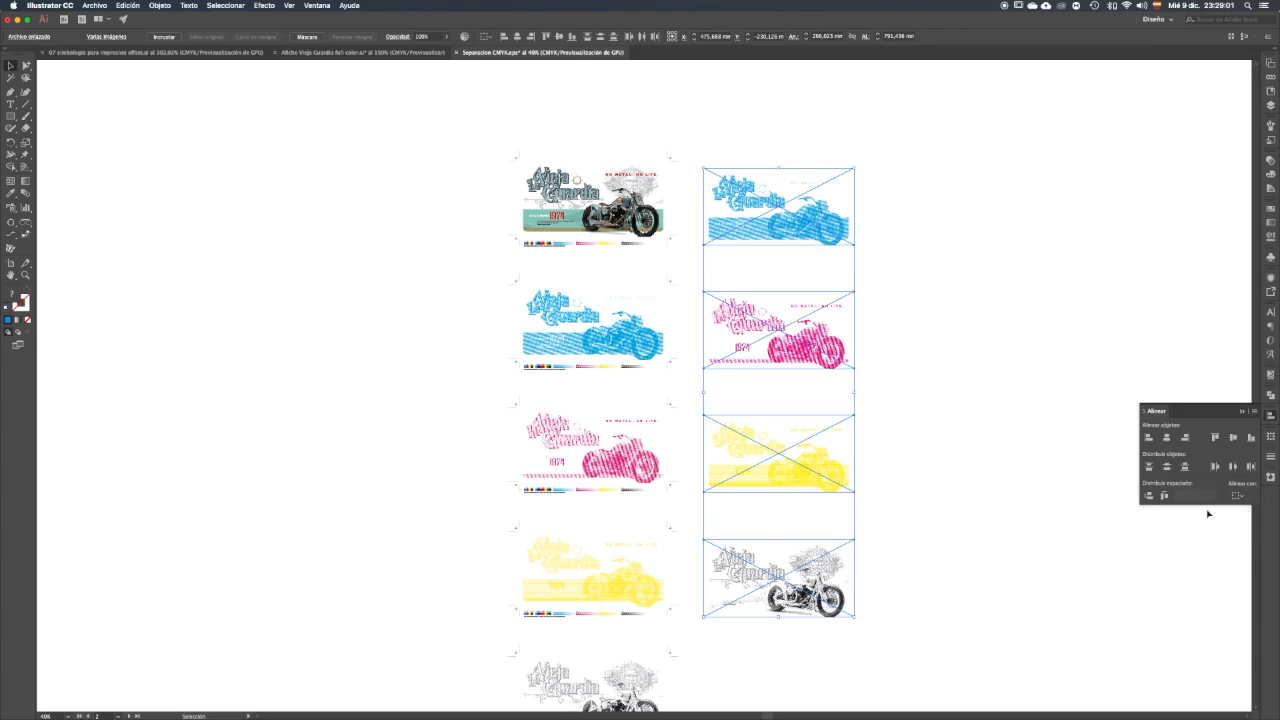
pyautogui.click(1213, 438)
pyautogui.moveTo(647, 160); pyautogui.dragTo(763, 222)
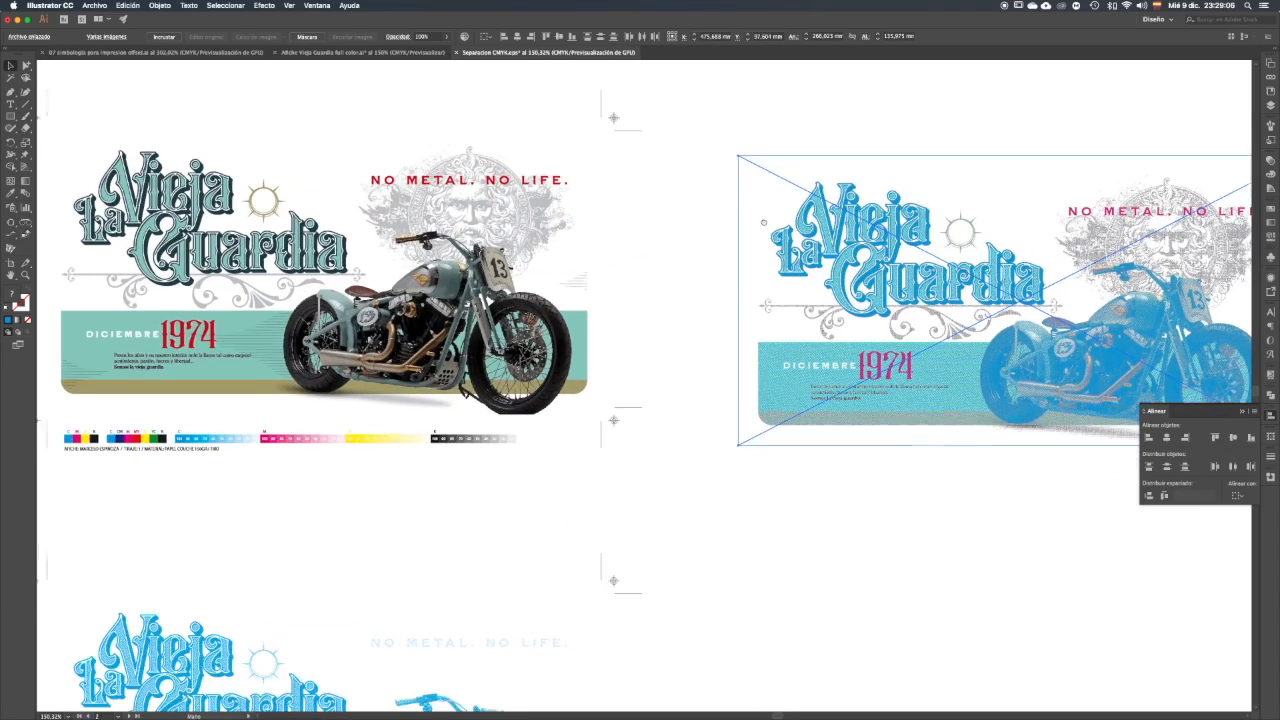
pyautogui.press('super+0')
pyautogui.press('super+1')
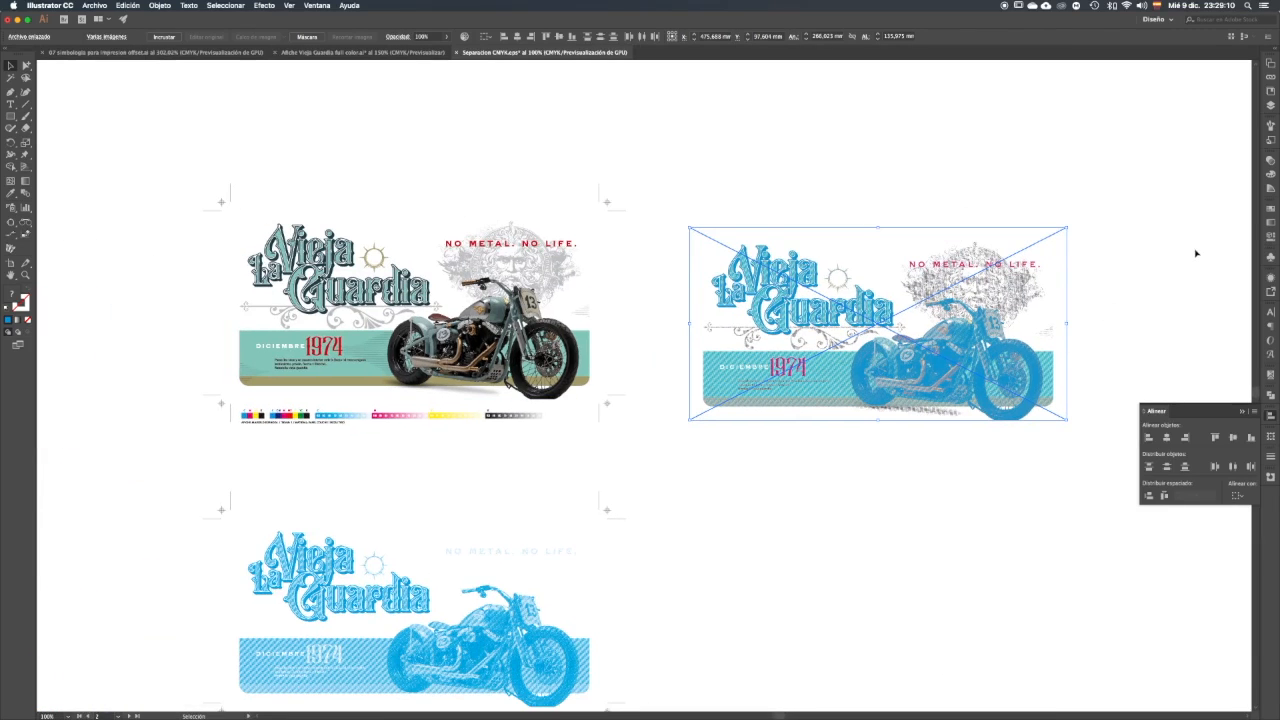
# Step: Set the stacked copies' blend mode to Multiplicar and deselect
pyautogui.click(1270, 160)
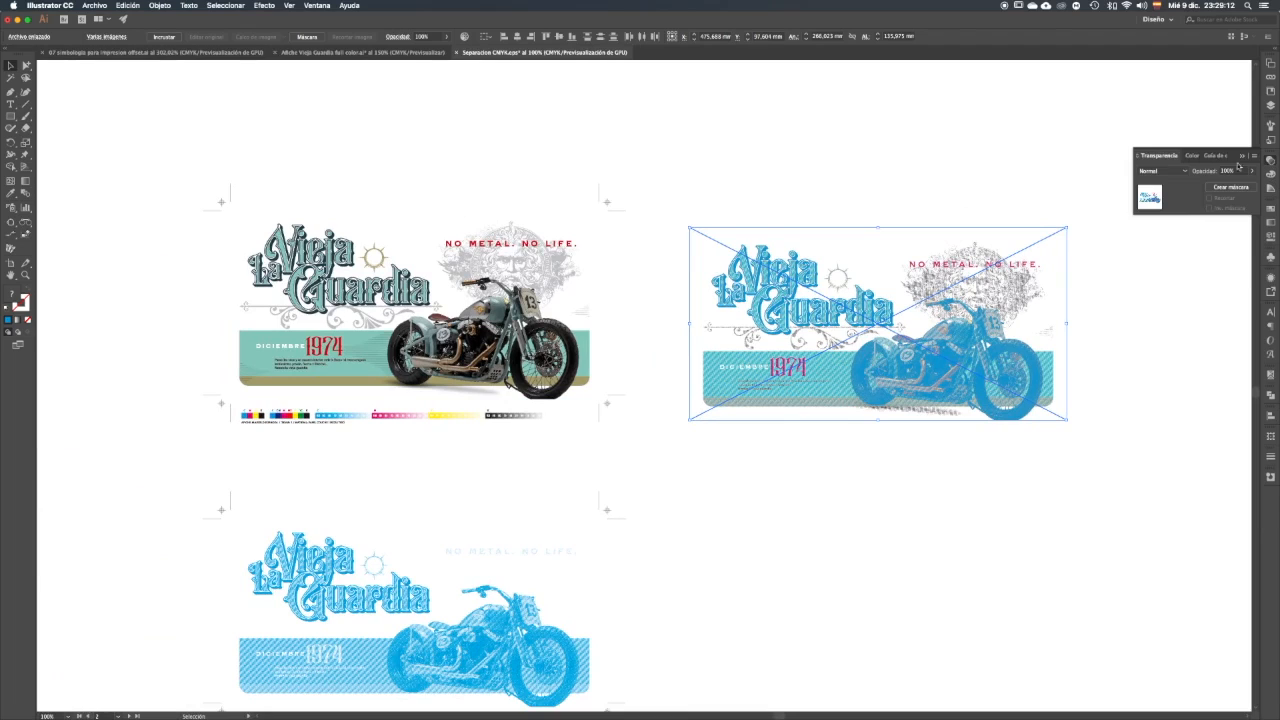
pyautogui.click(1187, 172)
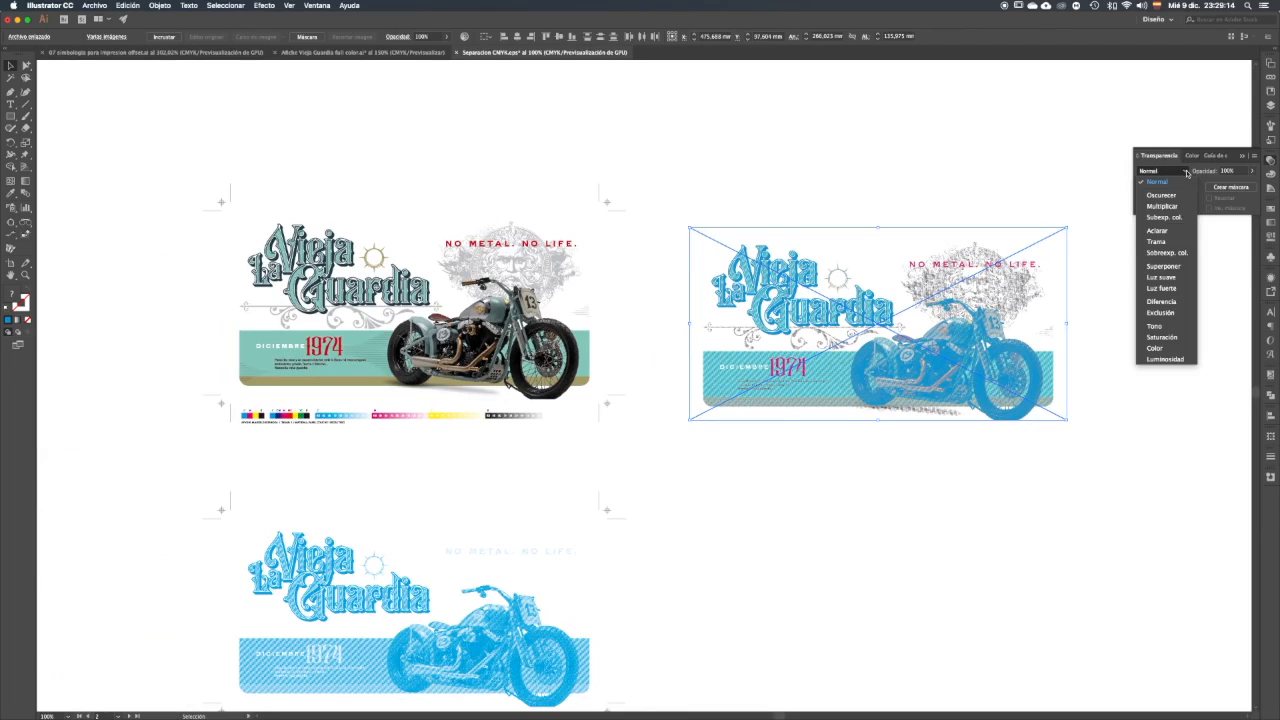
pyautogui.click(1161, 206)
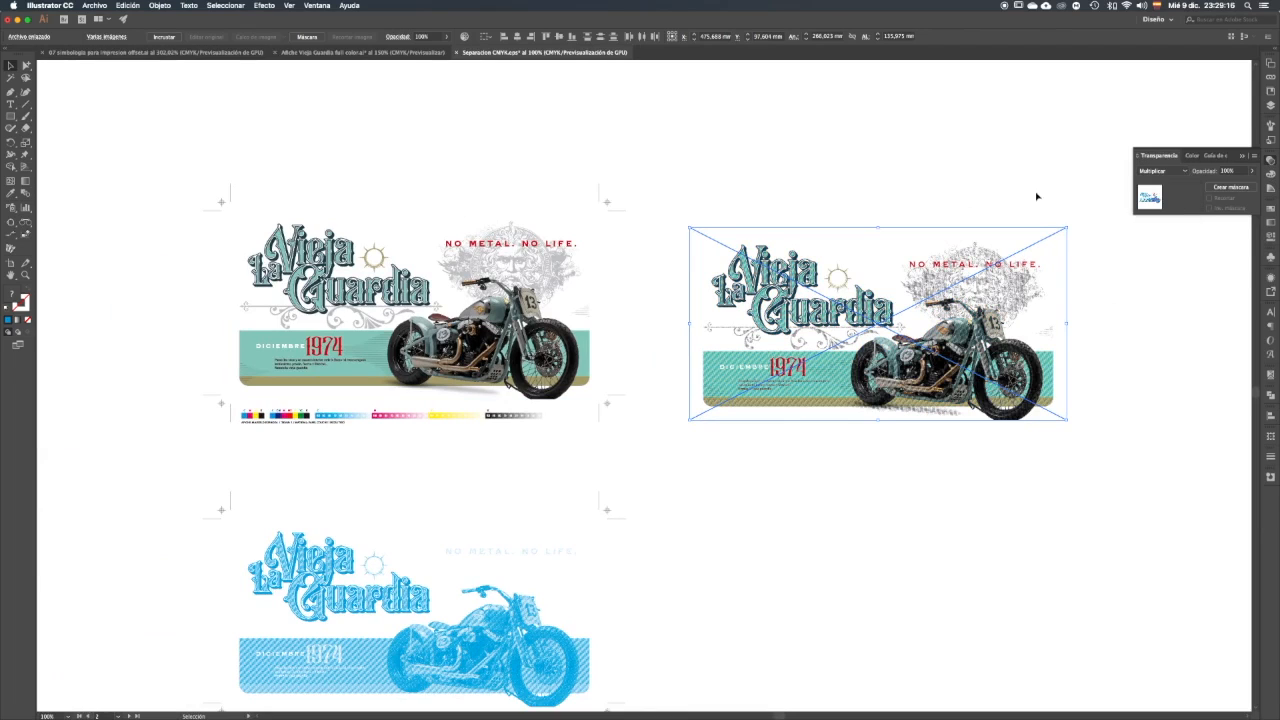
pyautogui.click(937, 176)
pyautogui.scroll(2, 774, 296)
pyautogui.scroll(1, 880, 205)
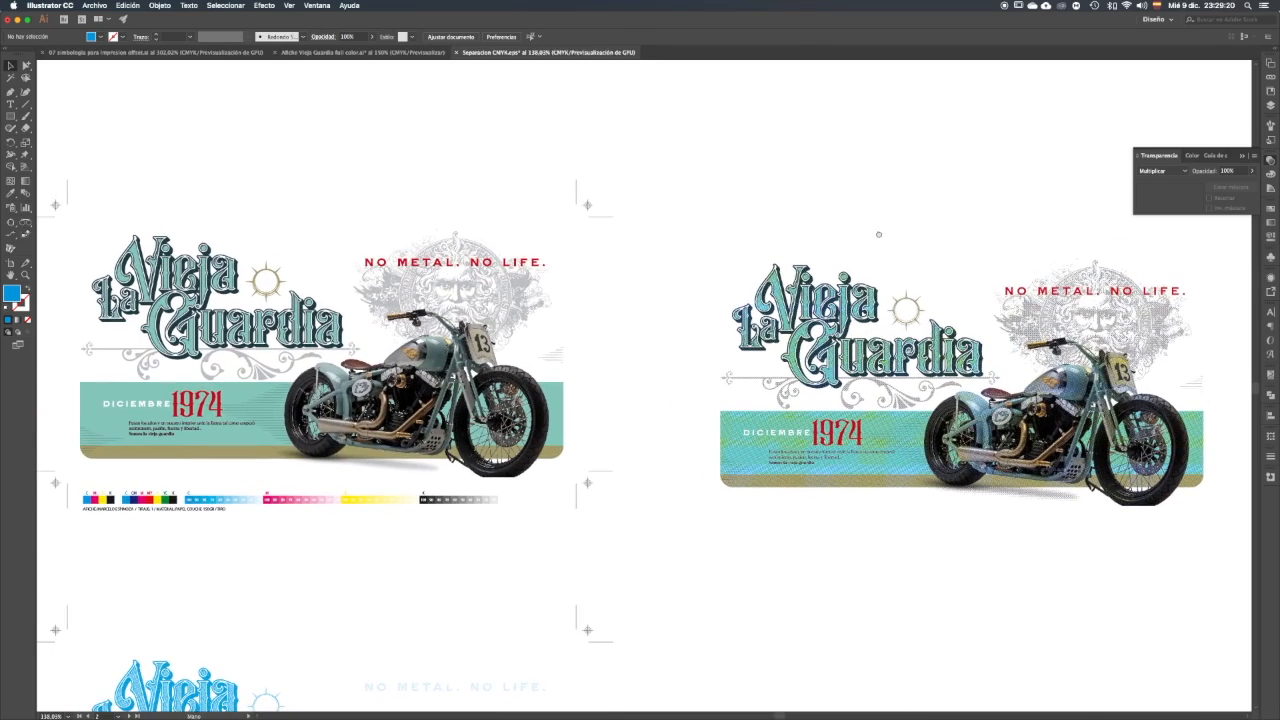
# Step: Move the recombined full-colour artwork up and to the left
pyautogui.click(1020, 423)
pyautogui.moveTo(1020, 423); pyautogui.dragTo(966, 401)
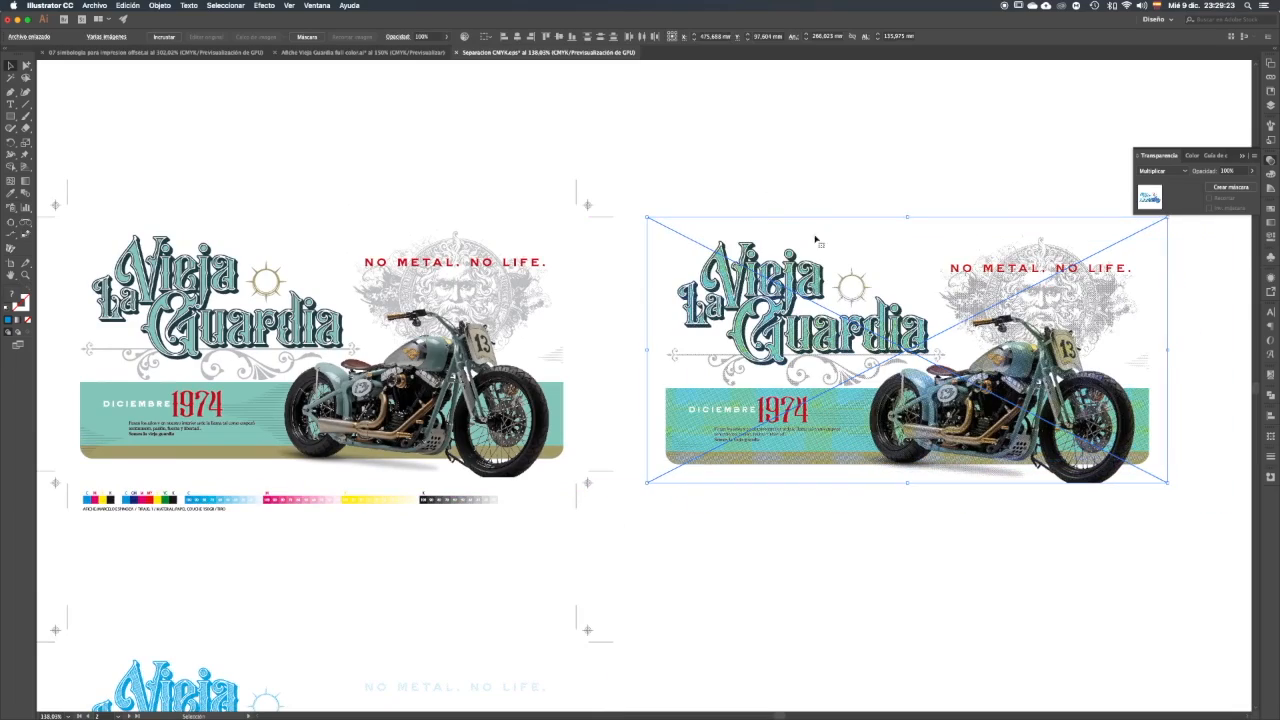
pyautogui.click(749, 166)
pyautogui.scroll(1, 803, 437)
pyautogui.scroll(10, 806, 440)
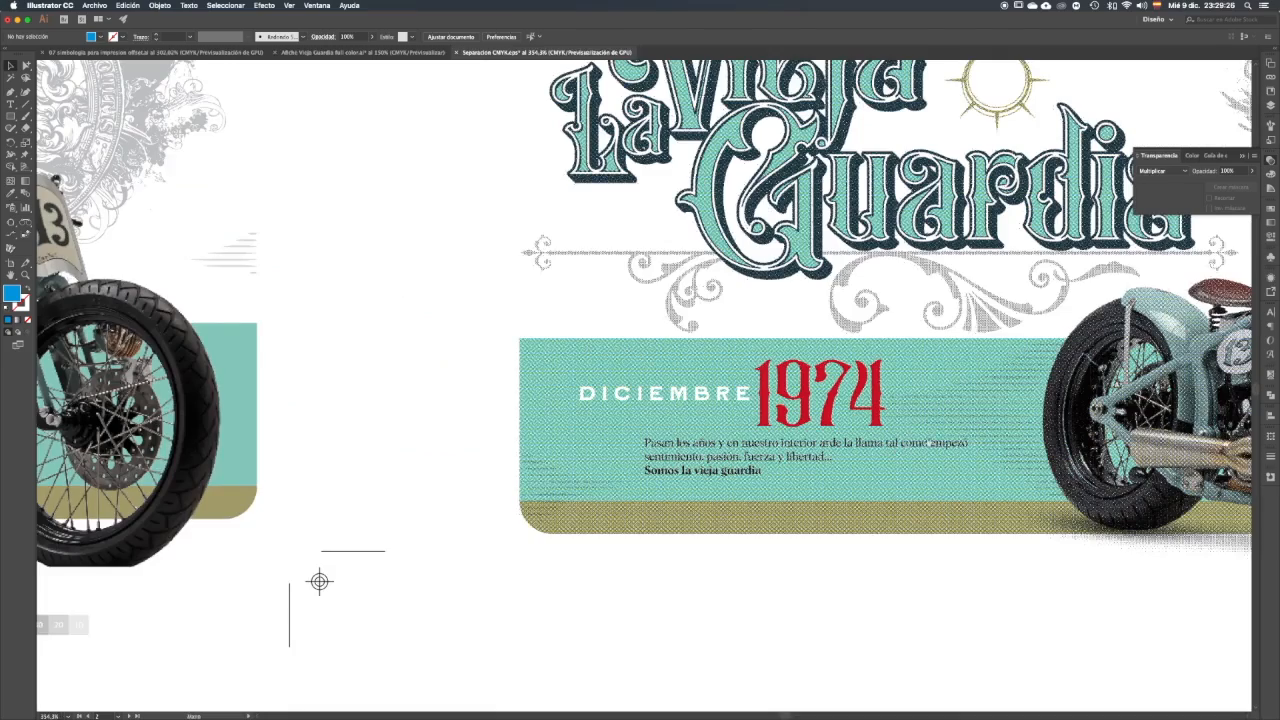
pyautogui.scroll(-8, 640, 380)
pyautogui.hscroll(5, 640, 380)
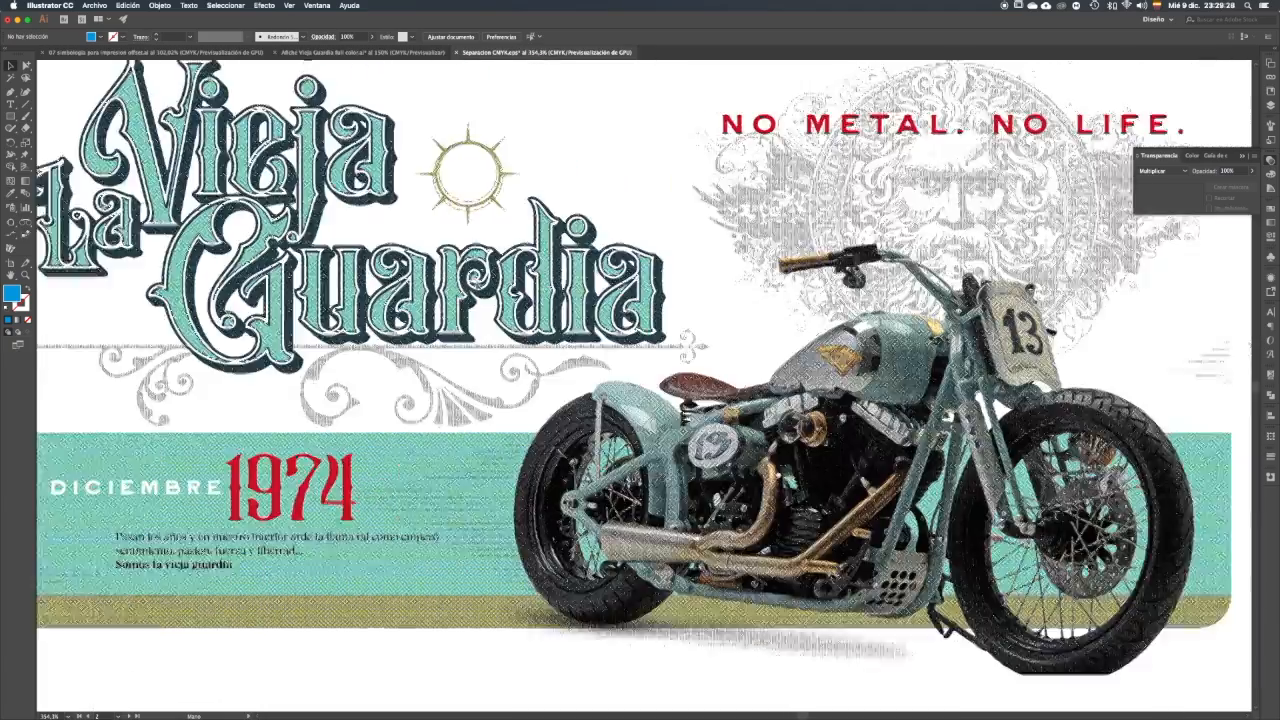
pyautogui.scroll(4, 778, 380)
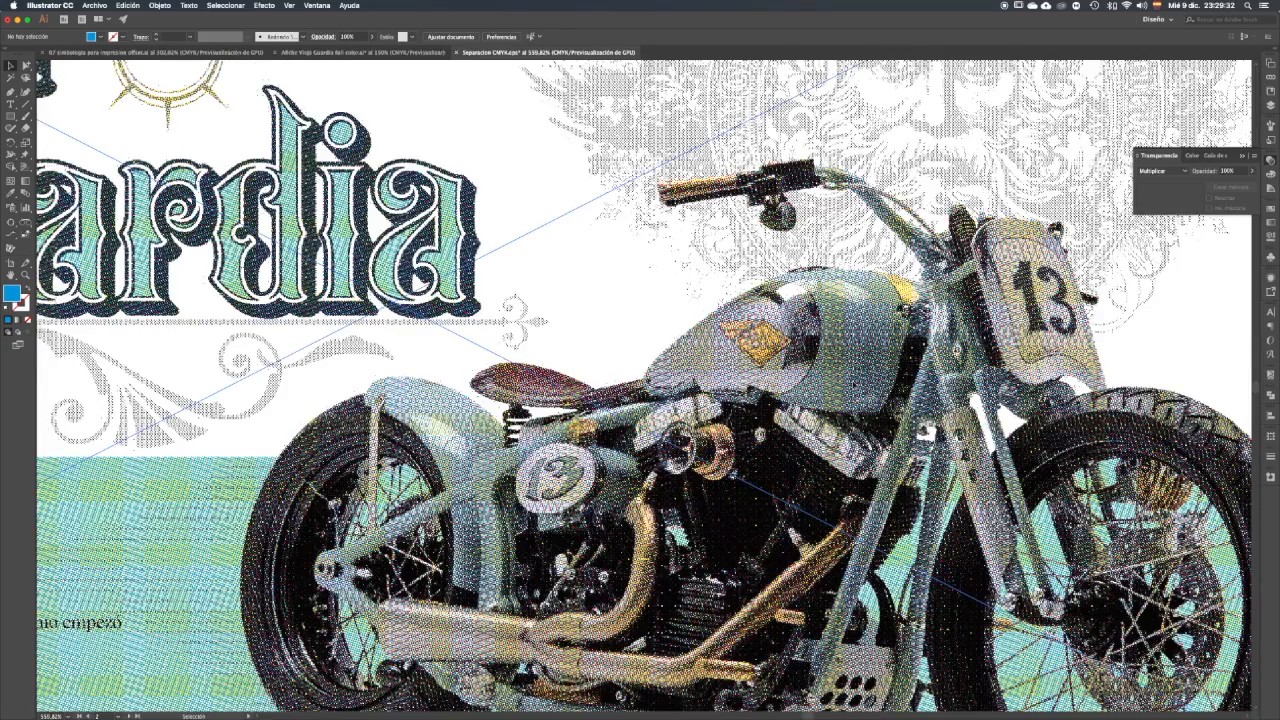
pyautogui.scroll(-6, 640, 380)
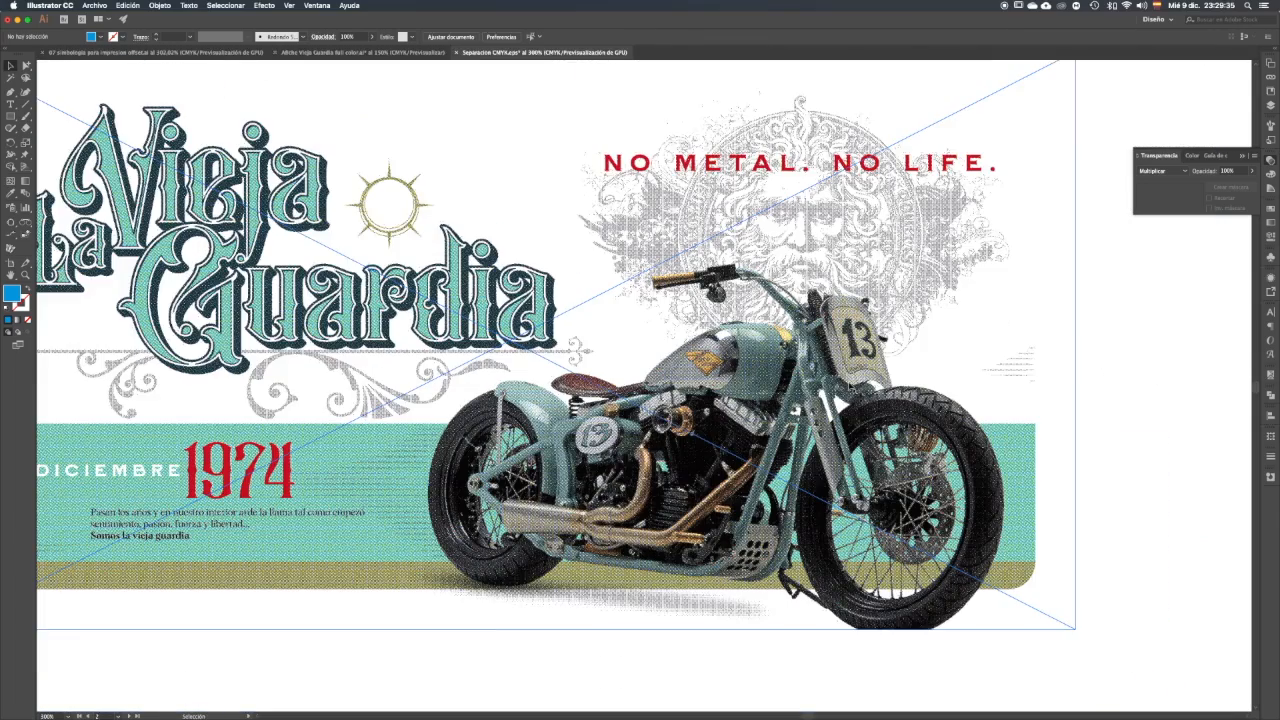
# Step: Zoom in on the front wheel's halftone dots in the recombined poster
pyautogui.click(1096, 416)
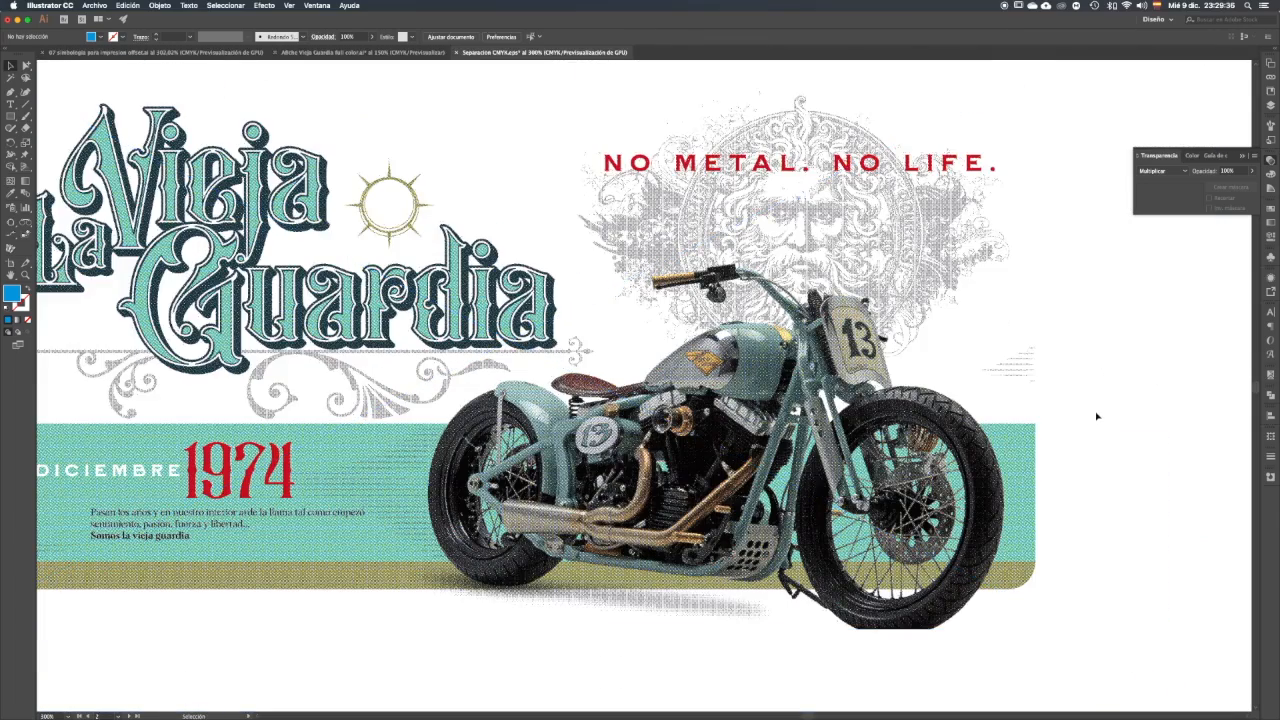
pyautogui.click(685, 467)
pyautogui.moveTo(619, 467); pyautogui.dragTo(760, 468)
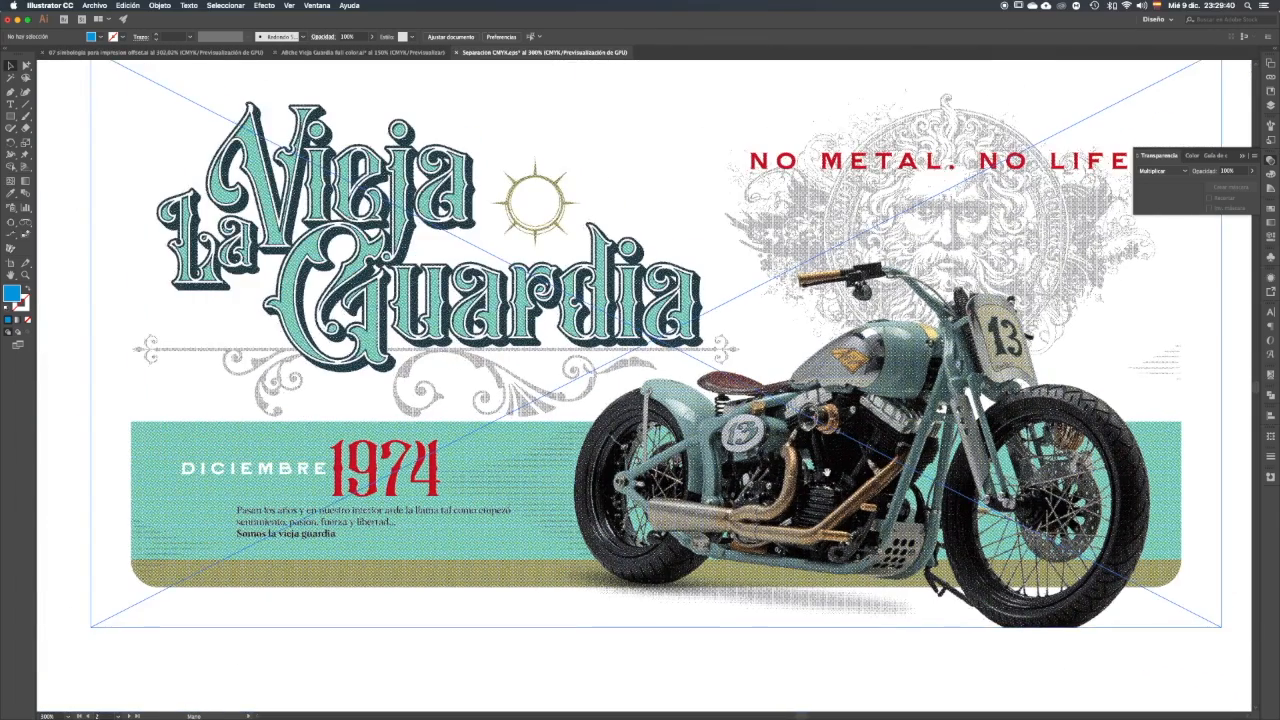
pyautogui.keyDown('super'); pyautogui.click(868, 462); pyautogui.keyUp('super')
pyautogui.keyDown('super'); pyautogui.click(870, 463); pyautogui.keyUp('super')
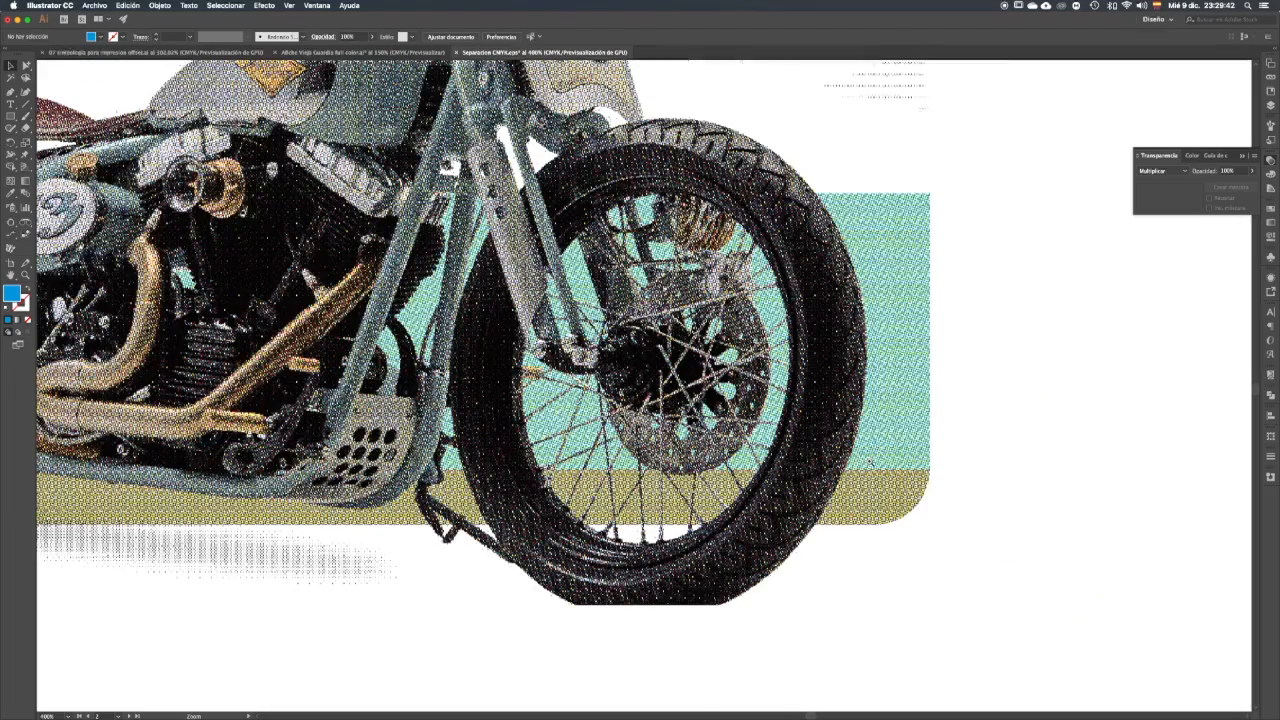
pyautogui.press('super+minus')
pyautogui.press('super+minus')
pyautogui.press('super+minus')
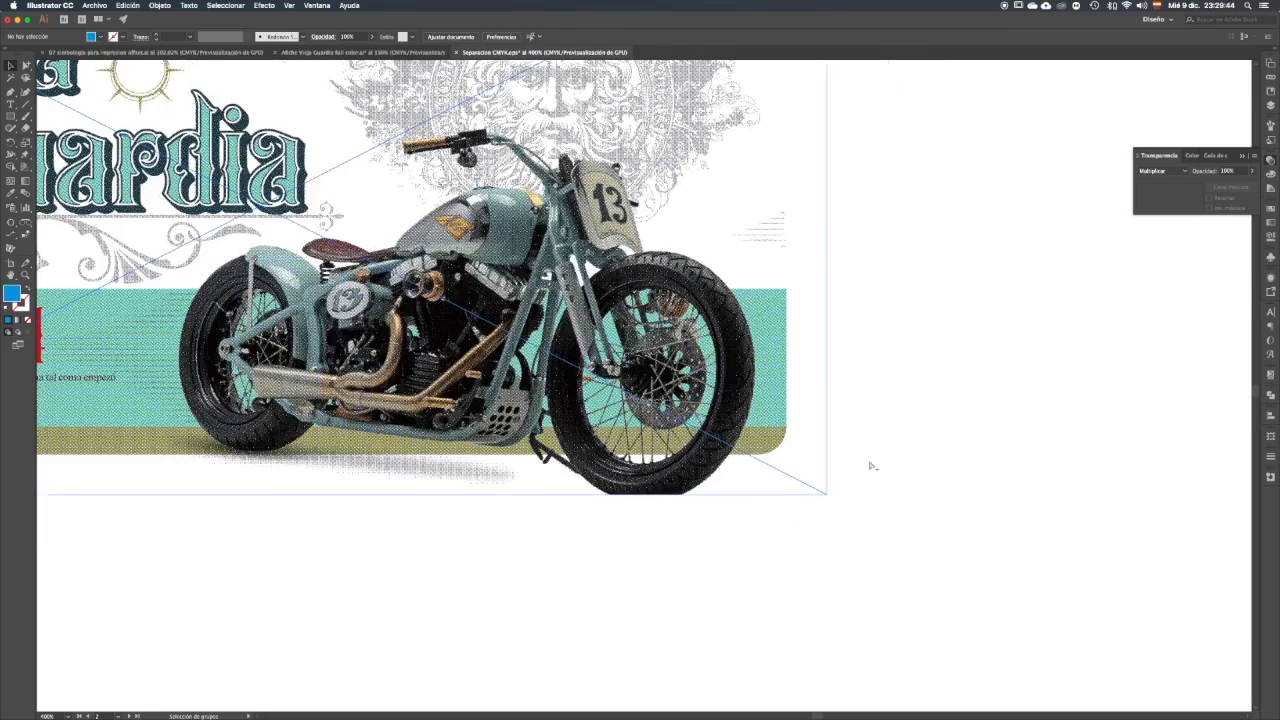
# Step: Zoom out to compare both posters, then fit all five separation artboards in view
pyautogui.hscroll(-10, 615, 500)
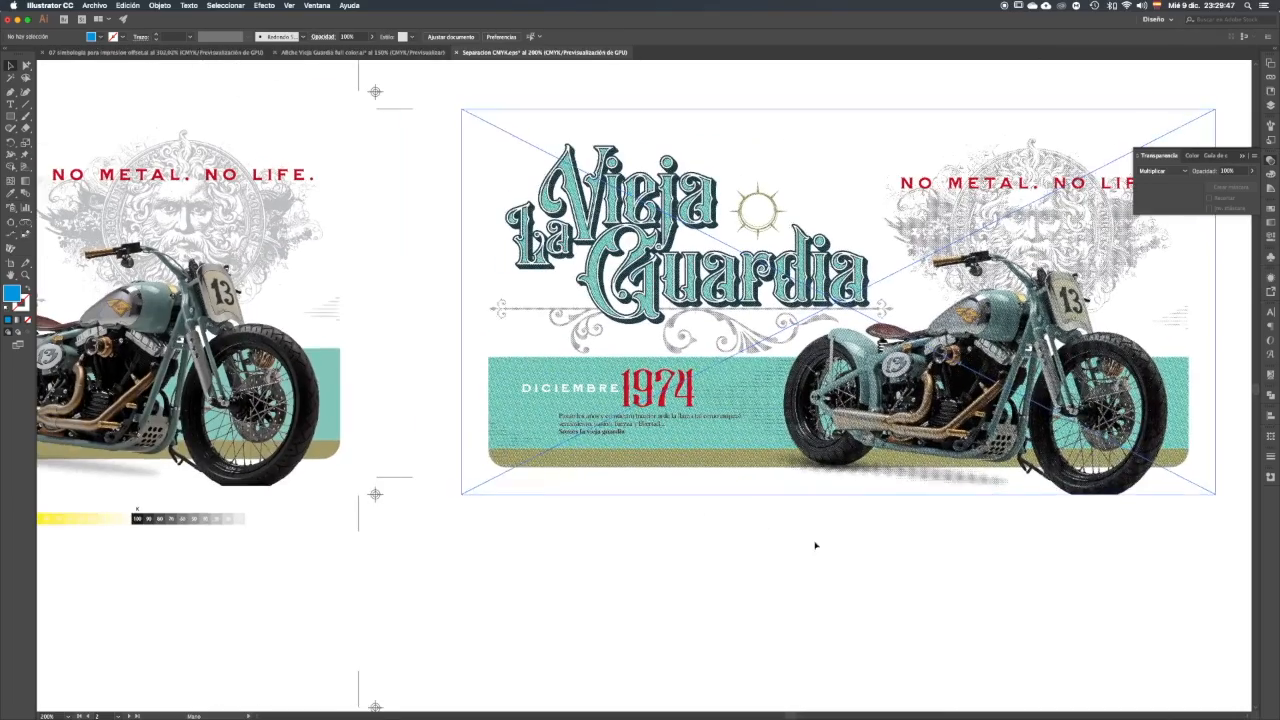
pyautogui.moveTo(734, 537); pyautogui.dragTo(857, 580)
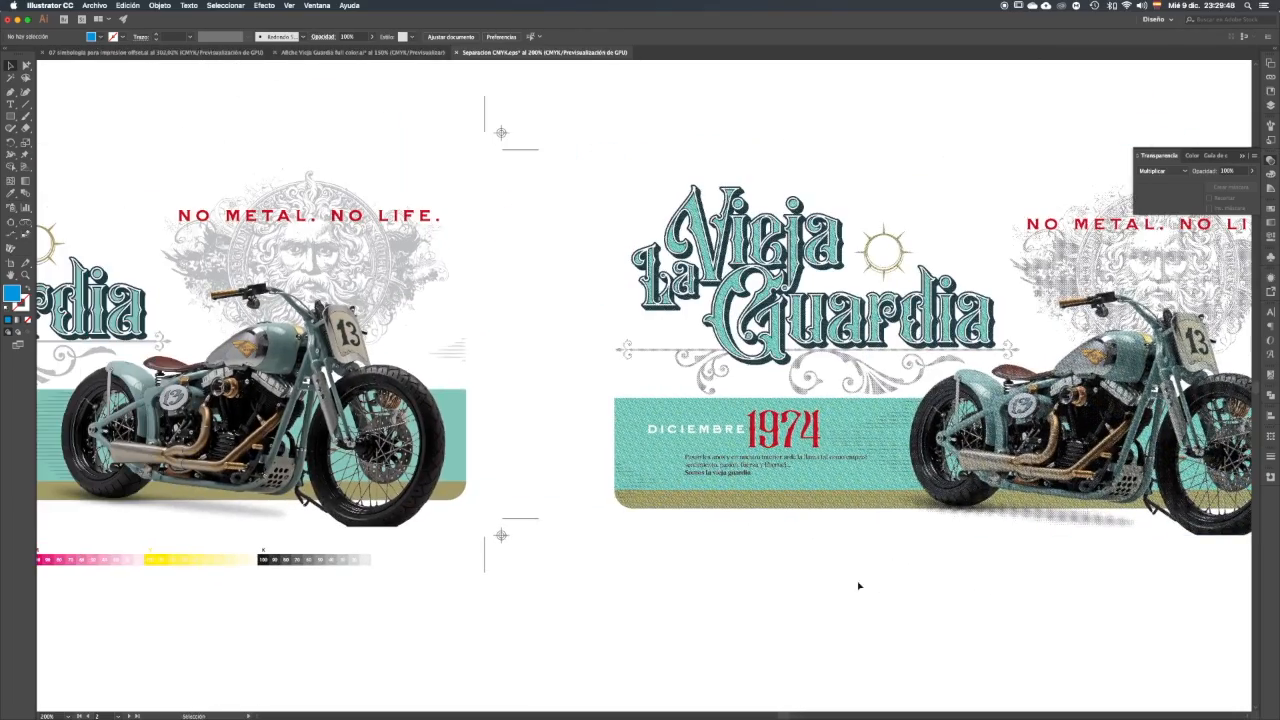
pyautogui.press('super+minus')
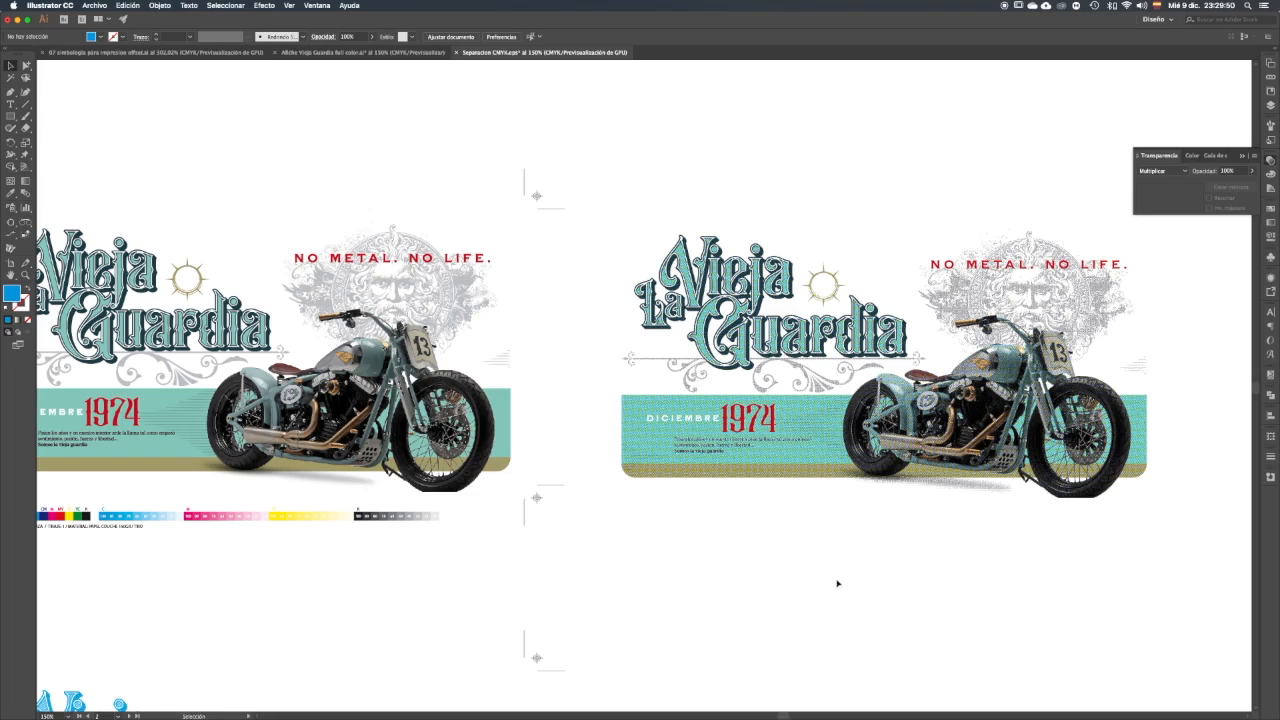
pyautogui.hscroll(-3, 854, 584)
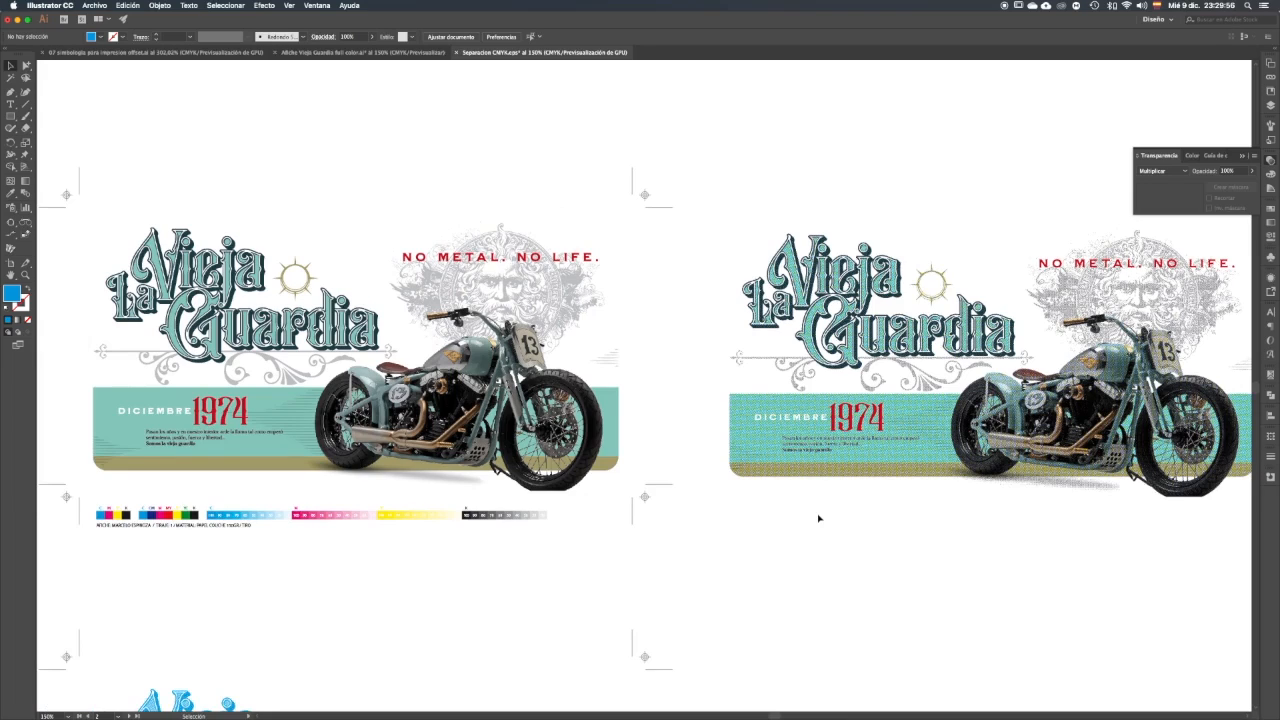
pyautogui.press('a')
pyautogui.press('super+alt+0')
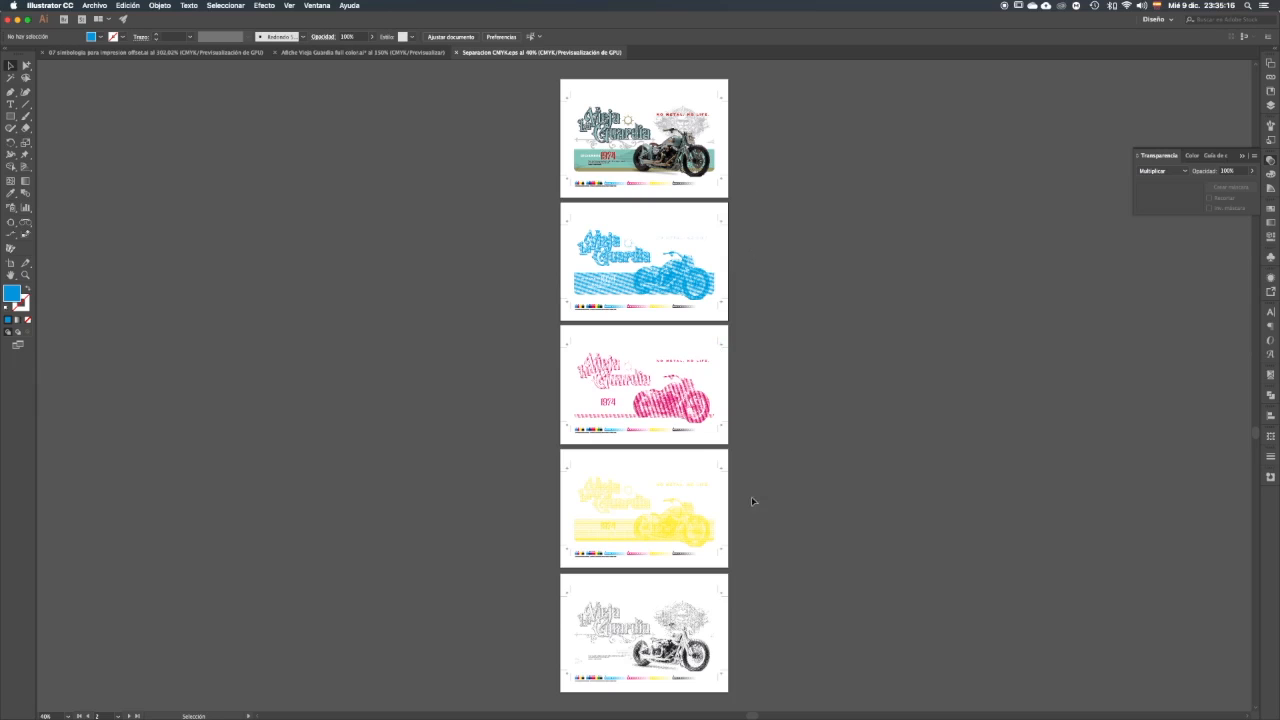
# Step: Zoom into the full-colour poster and scroll down through the cyan and magenta plates
pyautogui.moveTo(682, 129); pyautogui.dragTo(784, 224)
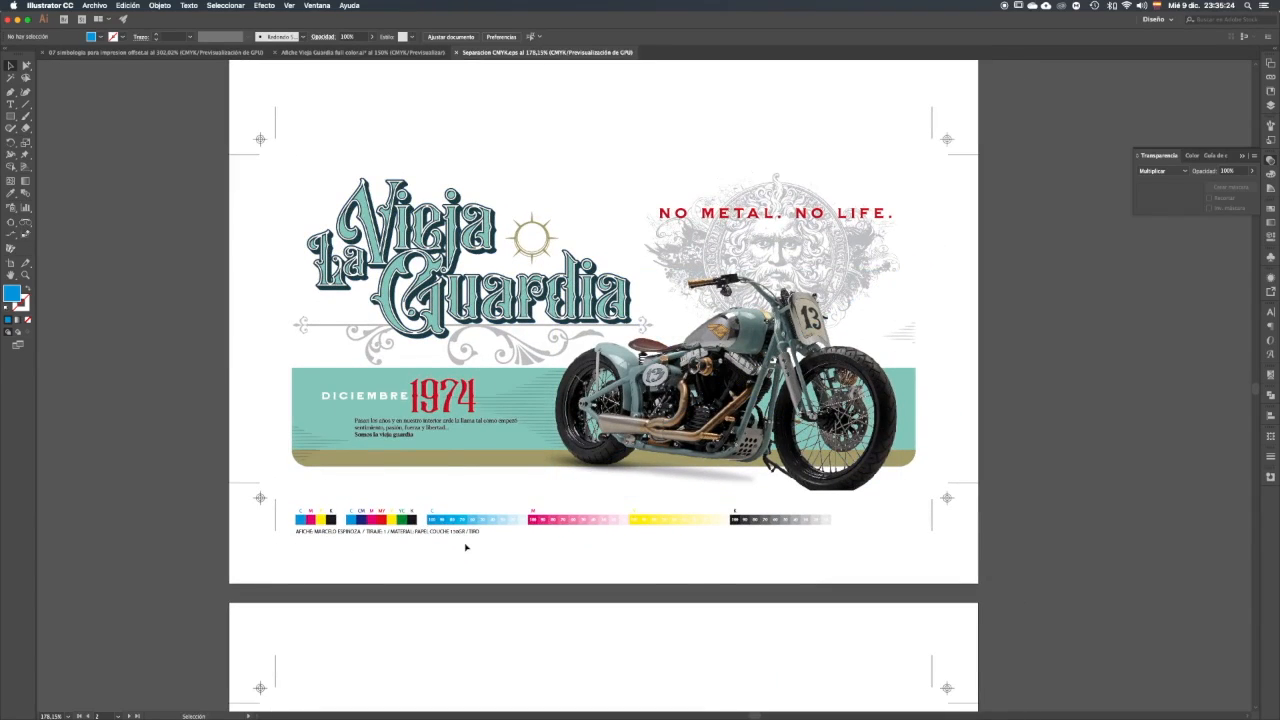
pyautogui.scroll(-10, 674, 363)
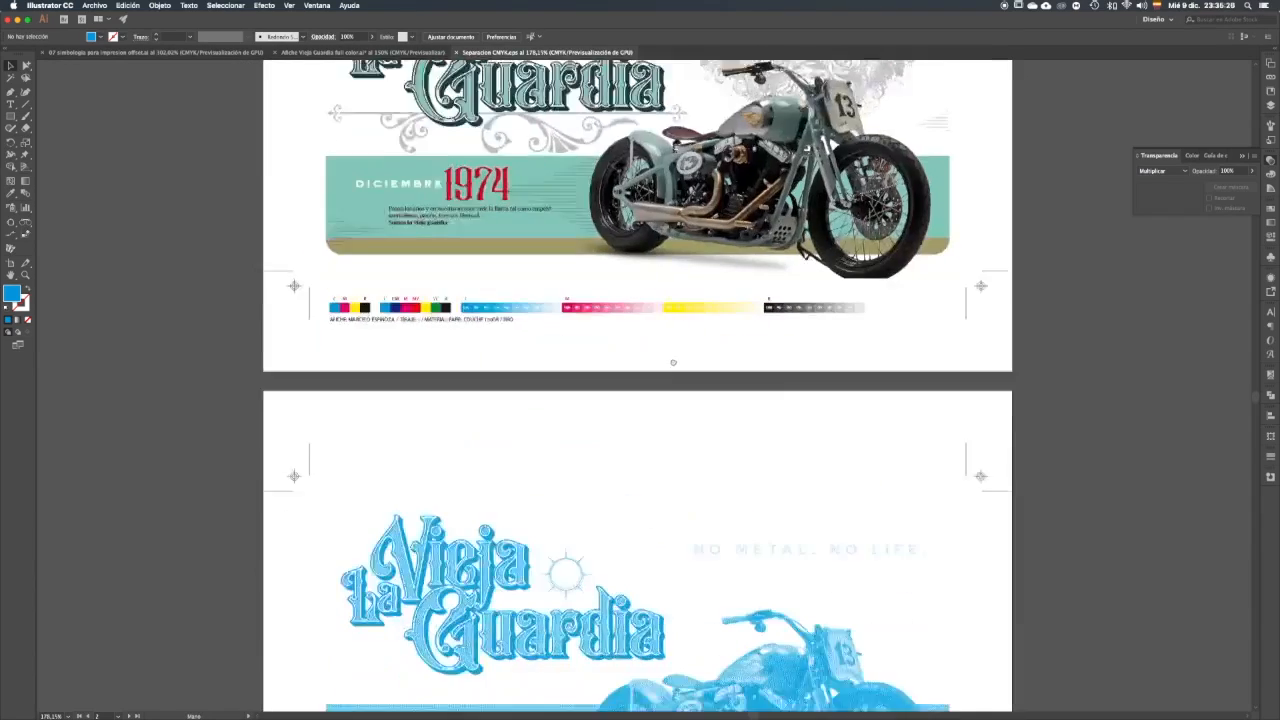
pyautogui.scroll(-2, 669, 304)
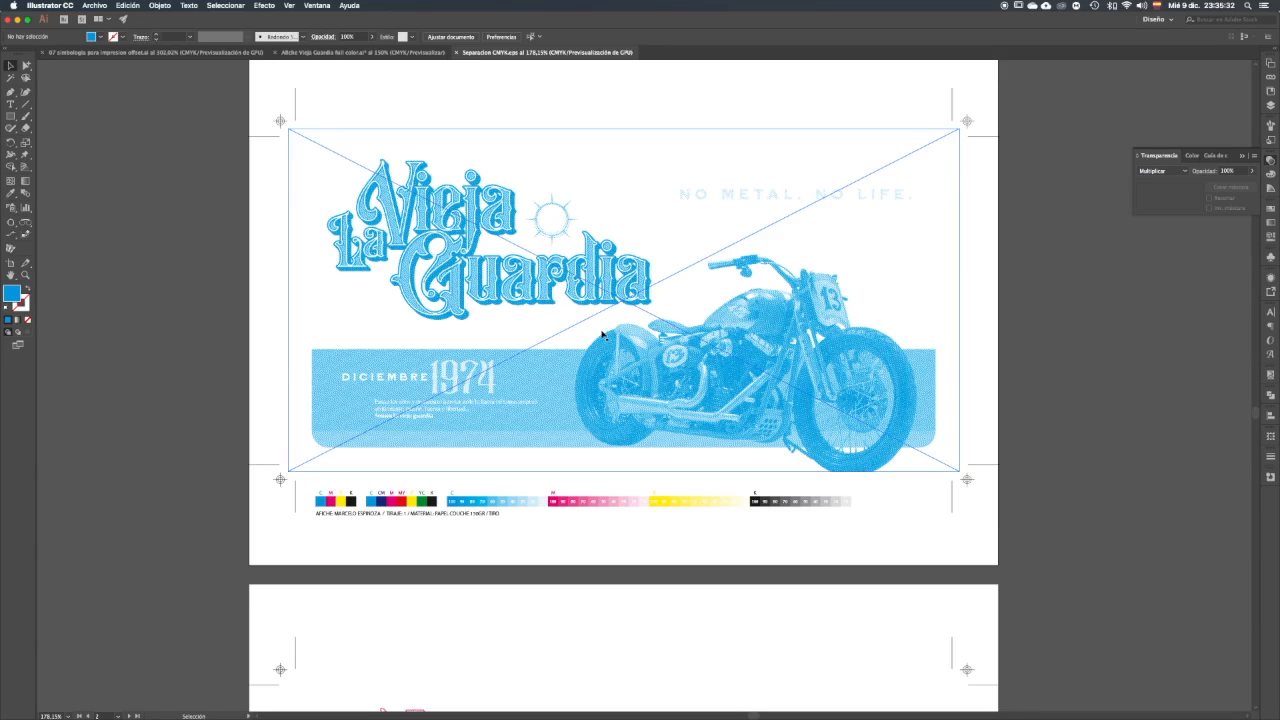
pyautogui.scroll(1, 460, 528)
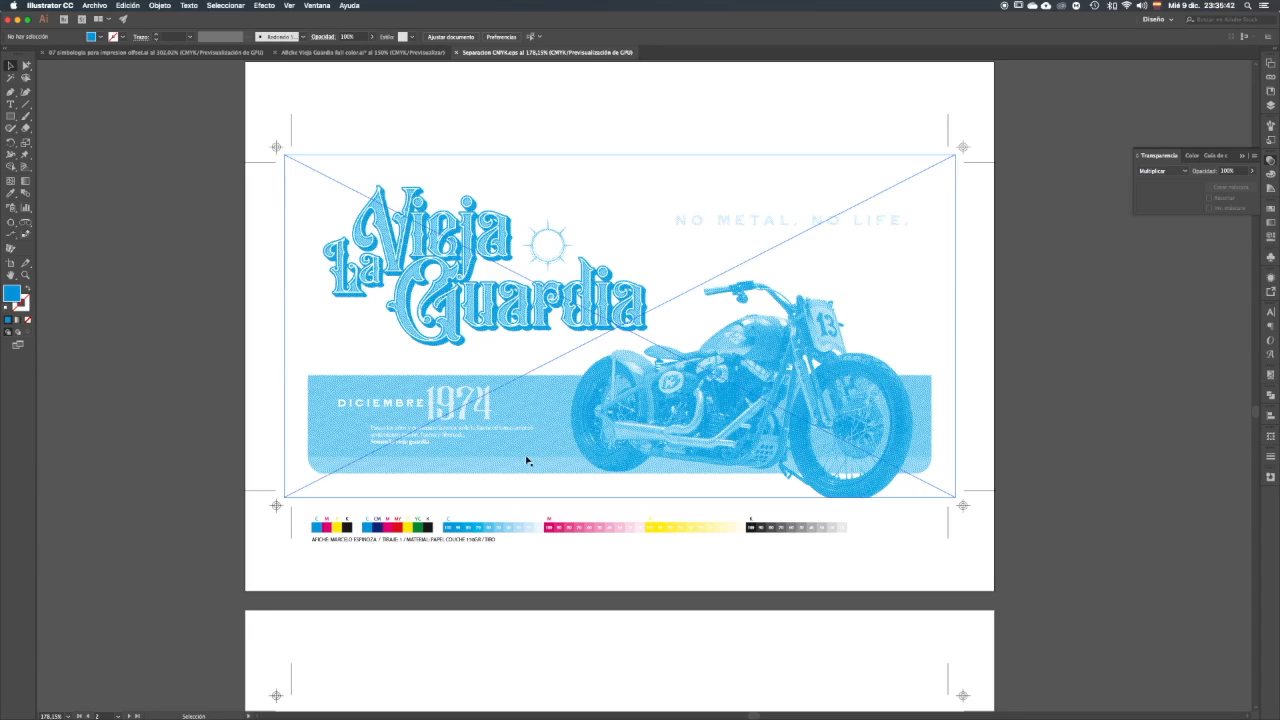
pyautogui.moveTo(563, 506); pyautogui.dragTo(549, 337)
pyautogui.scroll(-6, 549, 337)
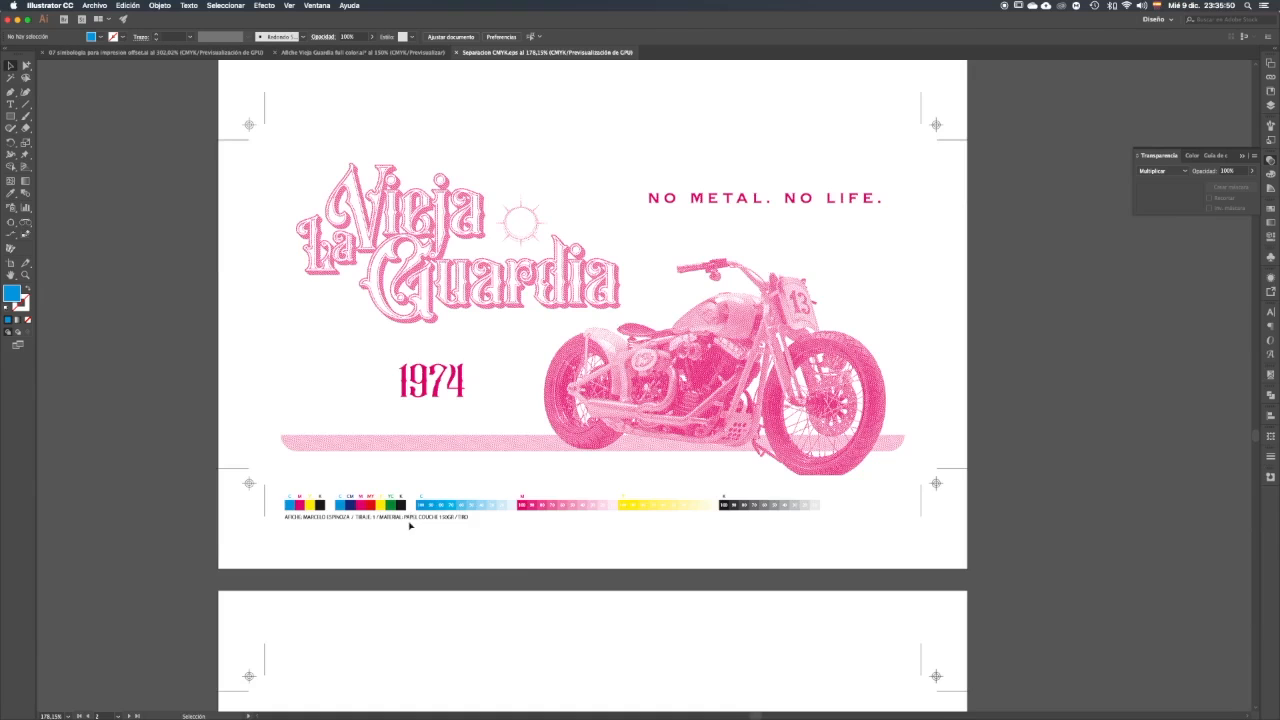
pyautogui.scroll(-10, 520, 560)
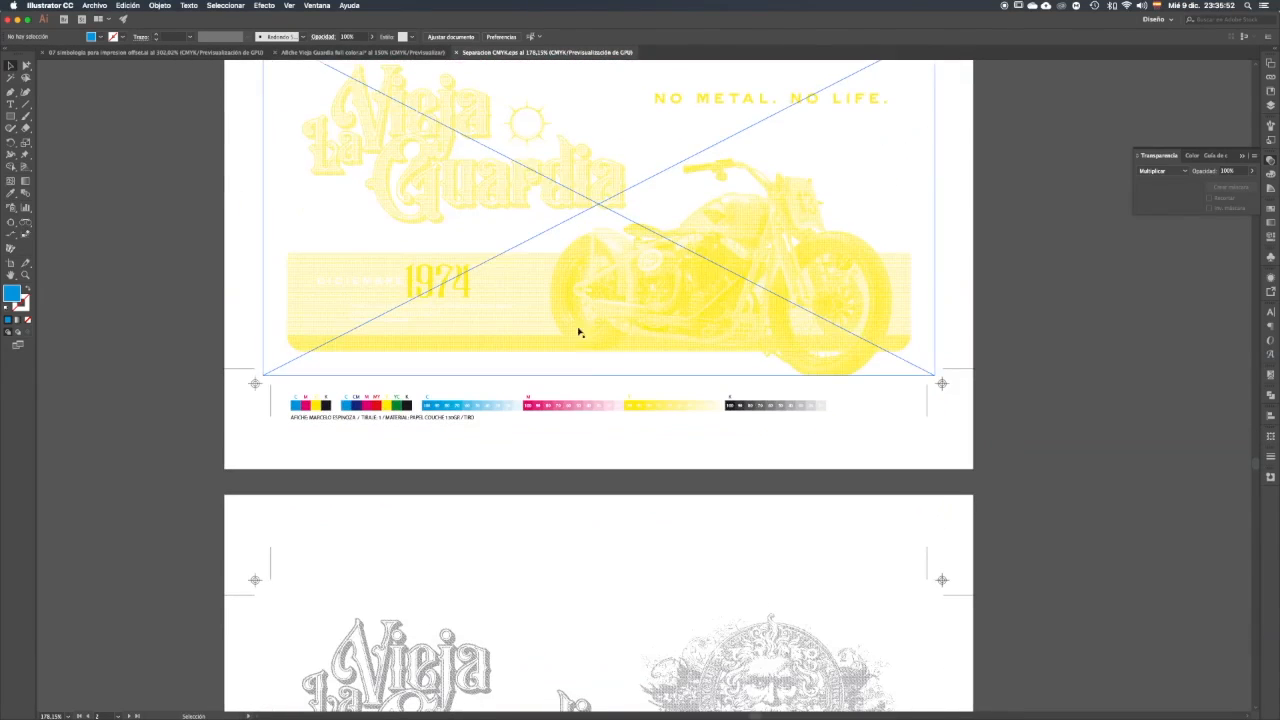
# Step: Review the yellow and black plates, scroll back up, and zoom in on the printer's colour bar
pyautogui.moveTo(626, 454); pyautogui.dragTo(629, 583)
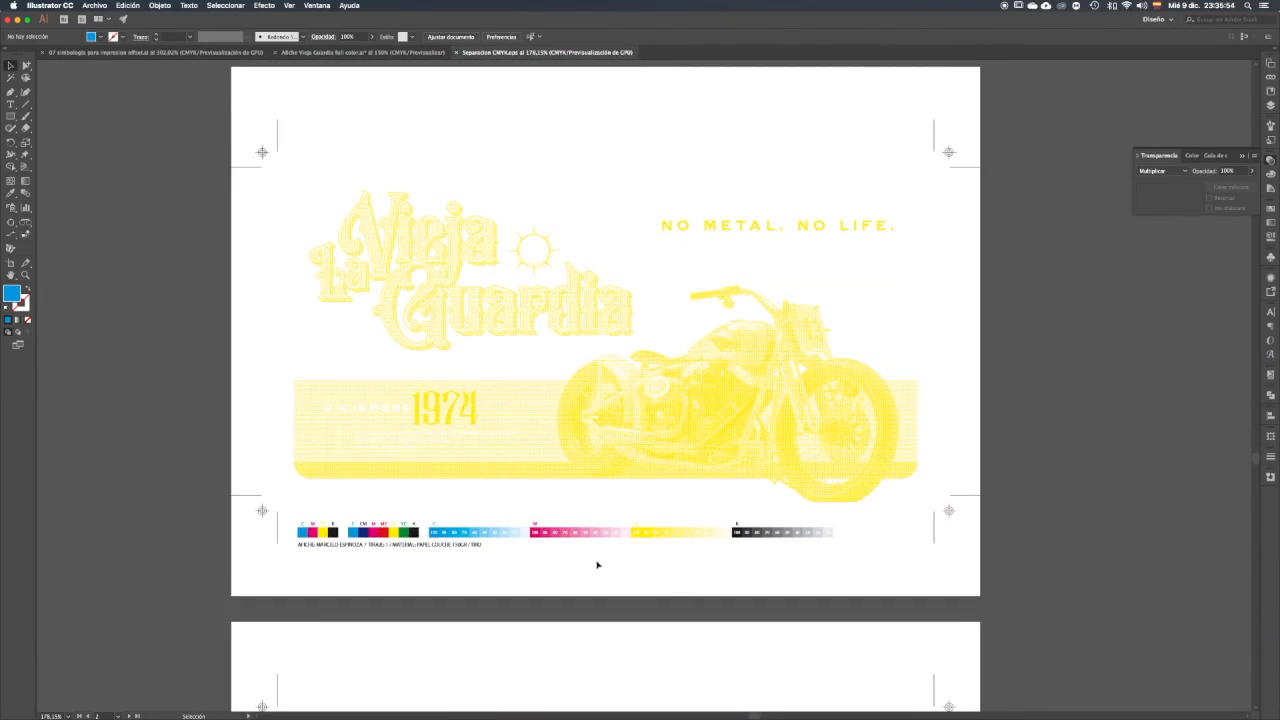
pyautogui.scroll(-9, 663, 540)
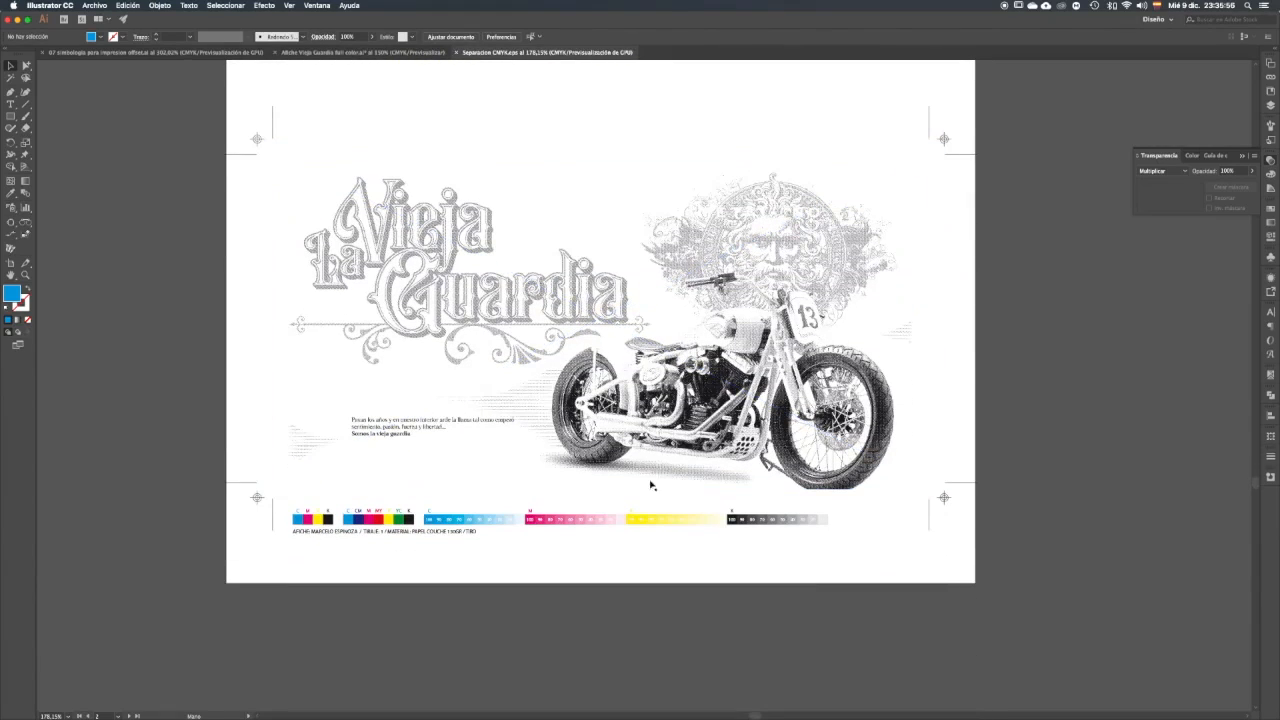
pyautogui.scroll(1, 666, 549)
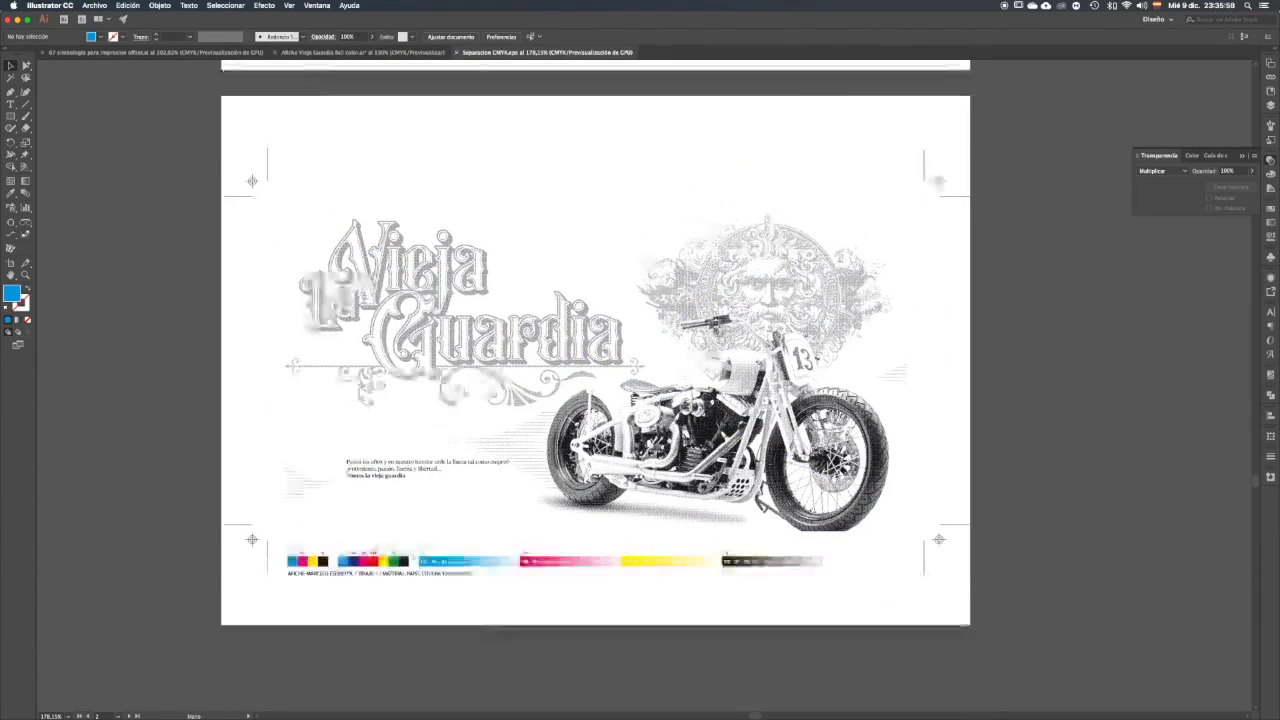
pyautogui.scroll(1, 662, 458)
pyautogui.scroll(12, 662, 458)
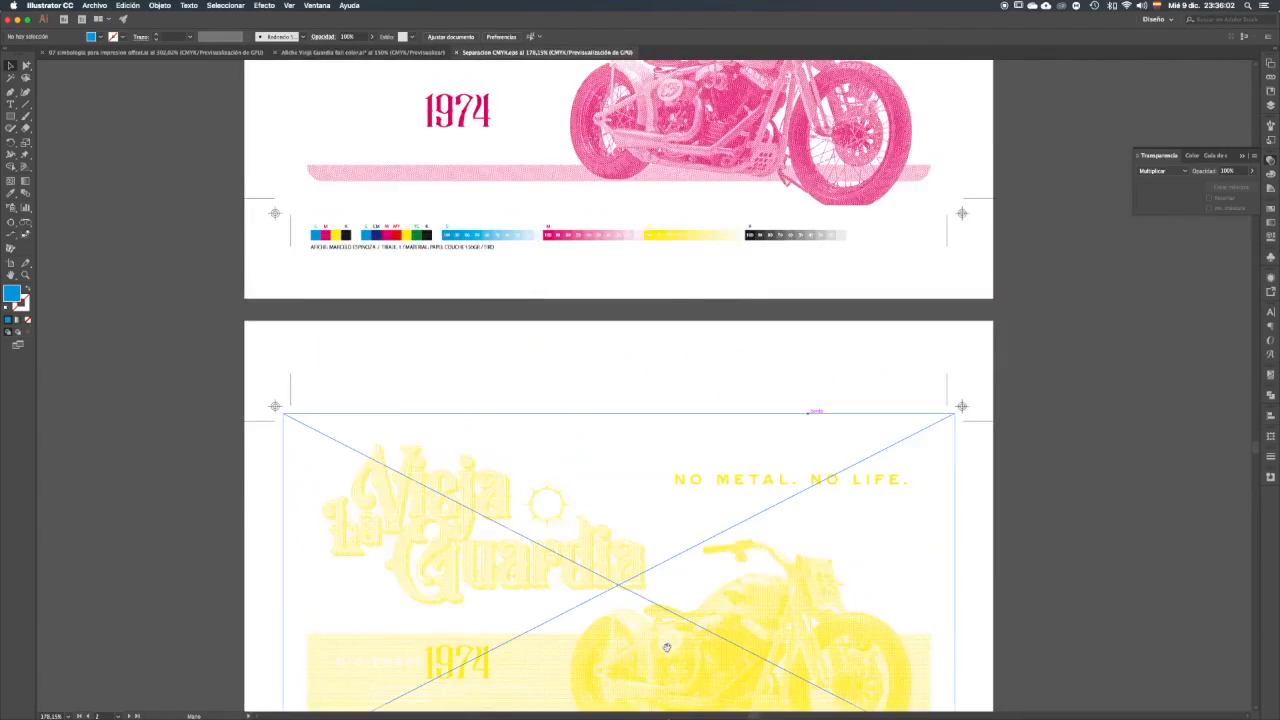
pyautogui.scroll(15, 623, 456)
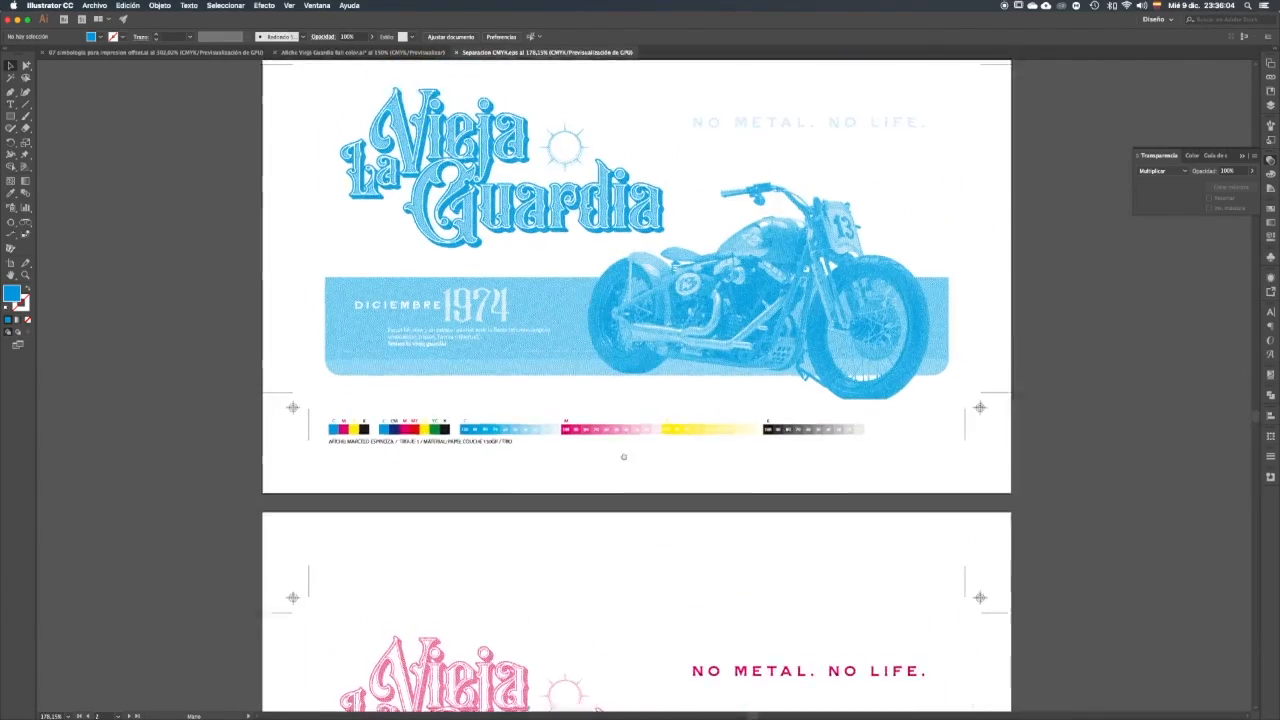
pyautogui.scroll(12, 623, 456)
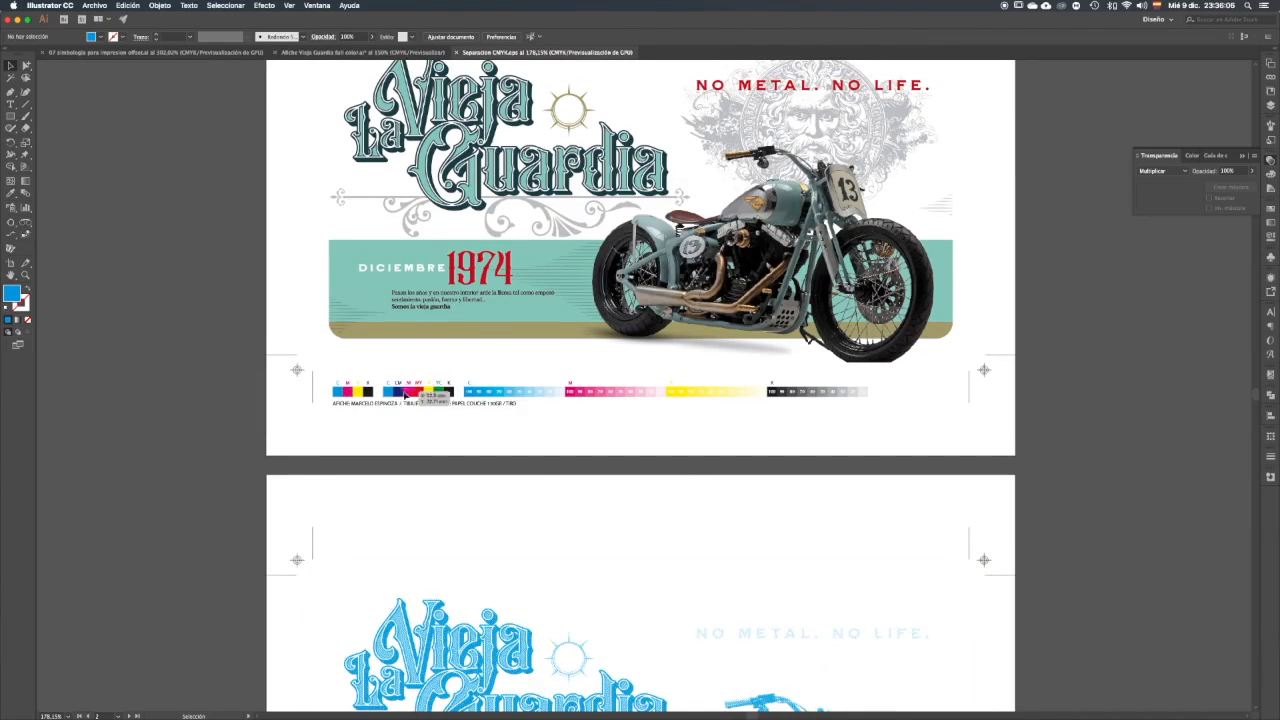
pyautogui.press('z')
pyautogui.click(386, 398)
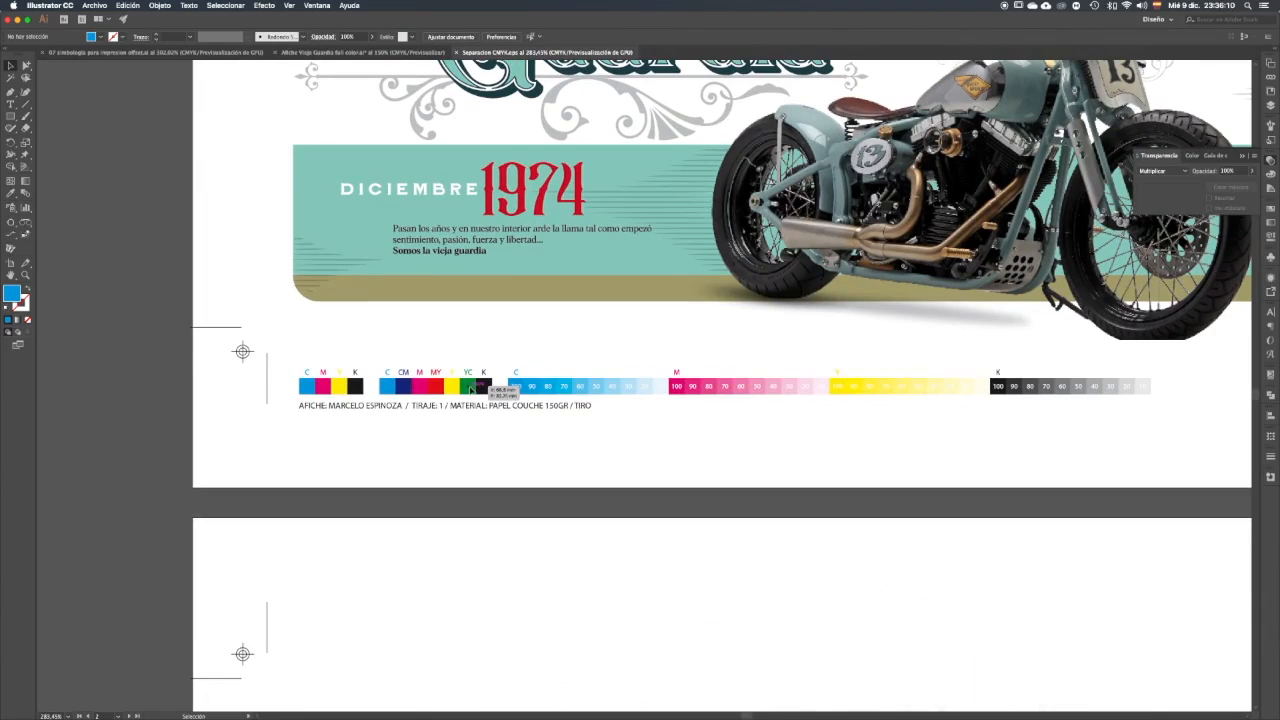